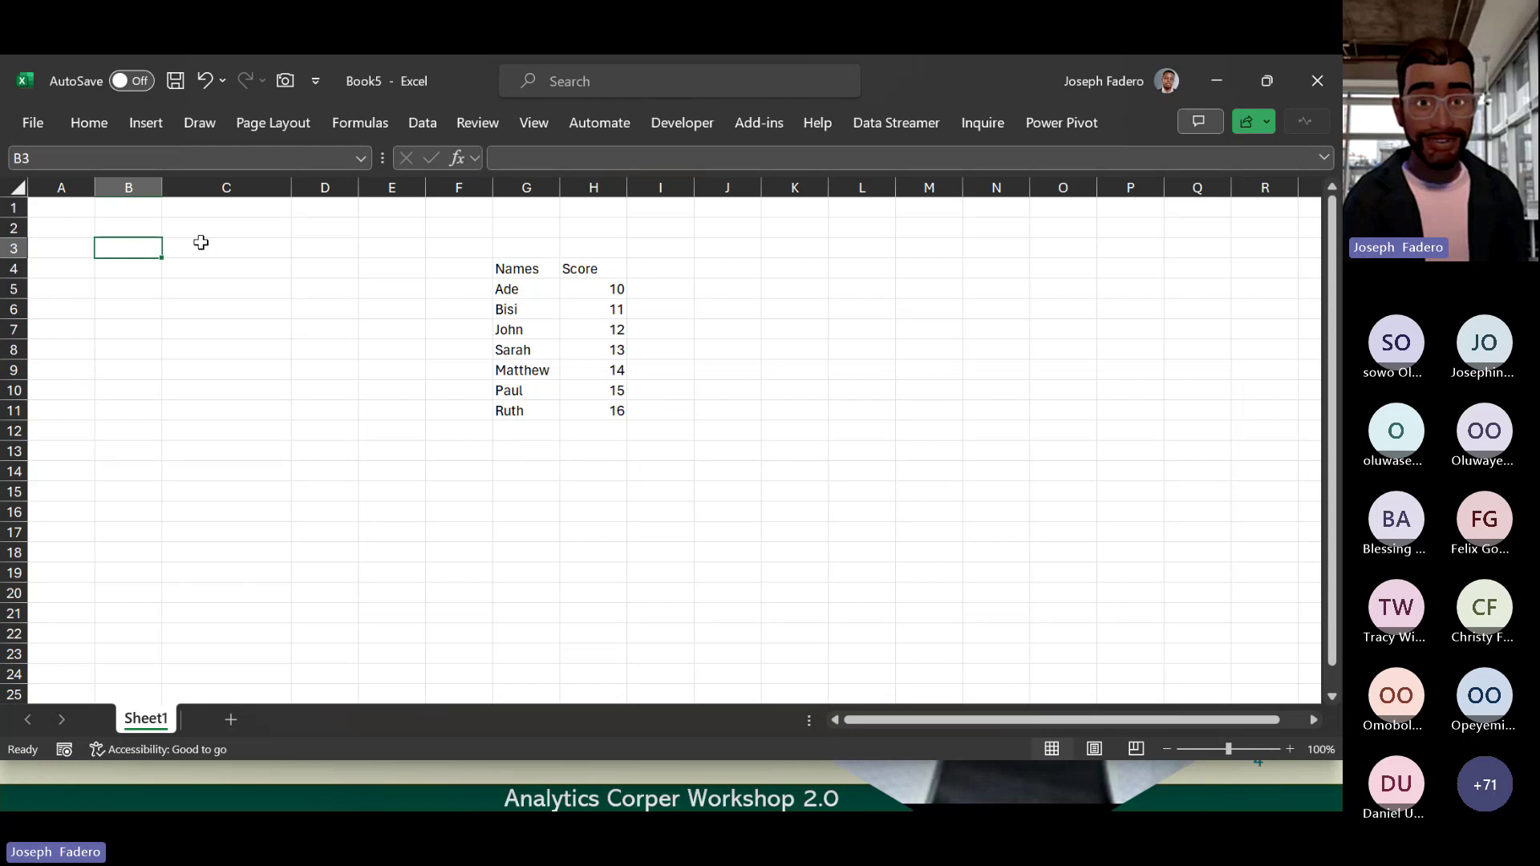
Step: Enter the name from cell G11 in cell B3 as the lookup value
type("Ade")
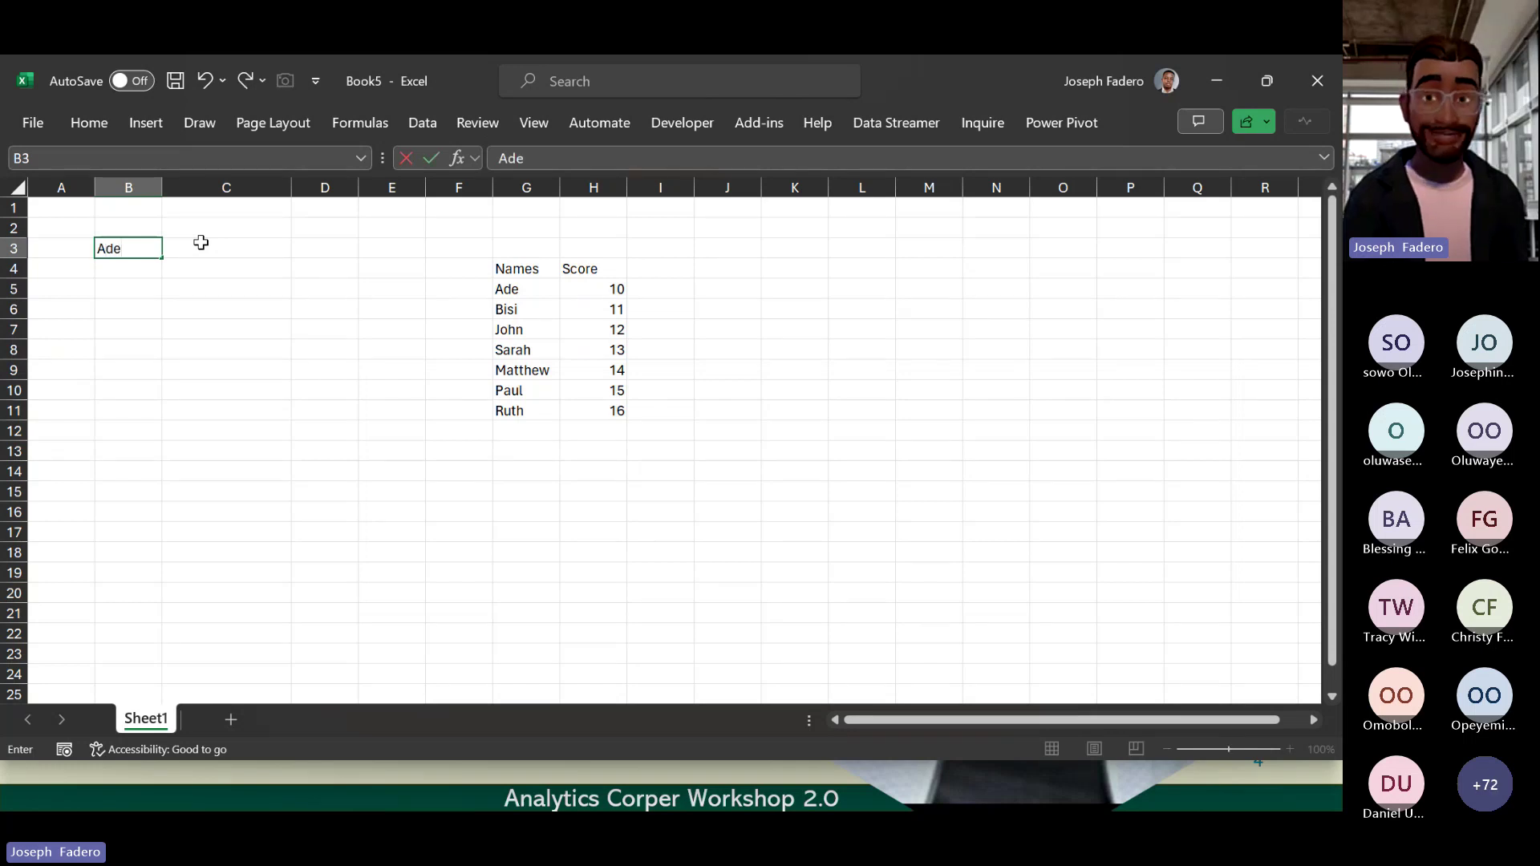
key("Return")
key("Up")
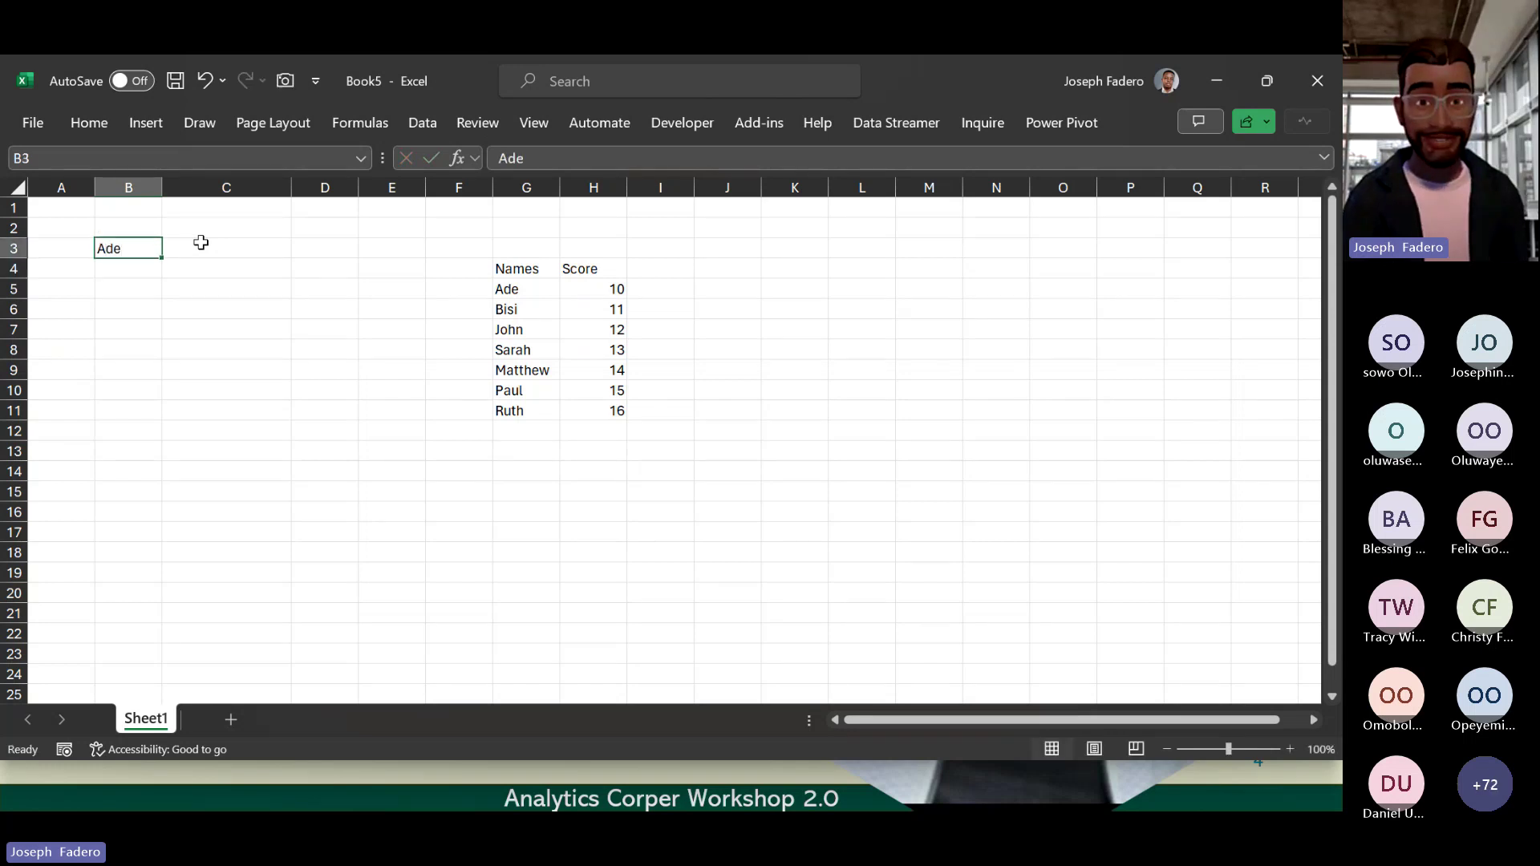
type("Ruth")
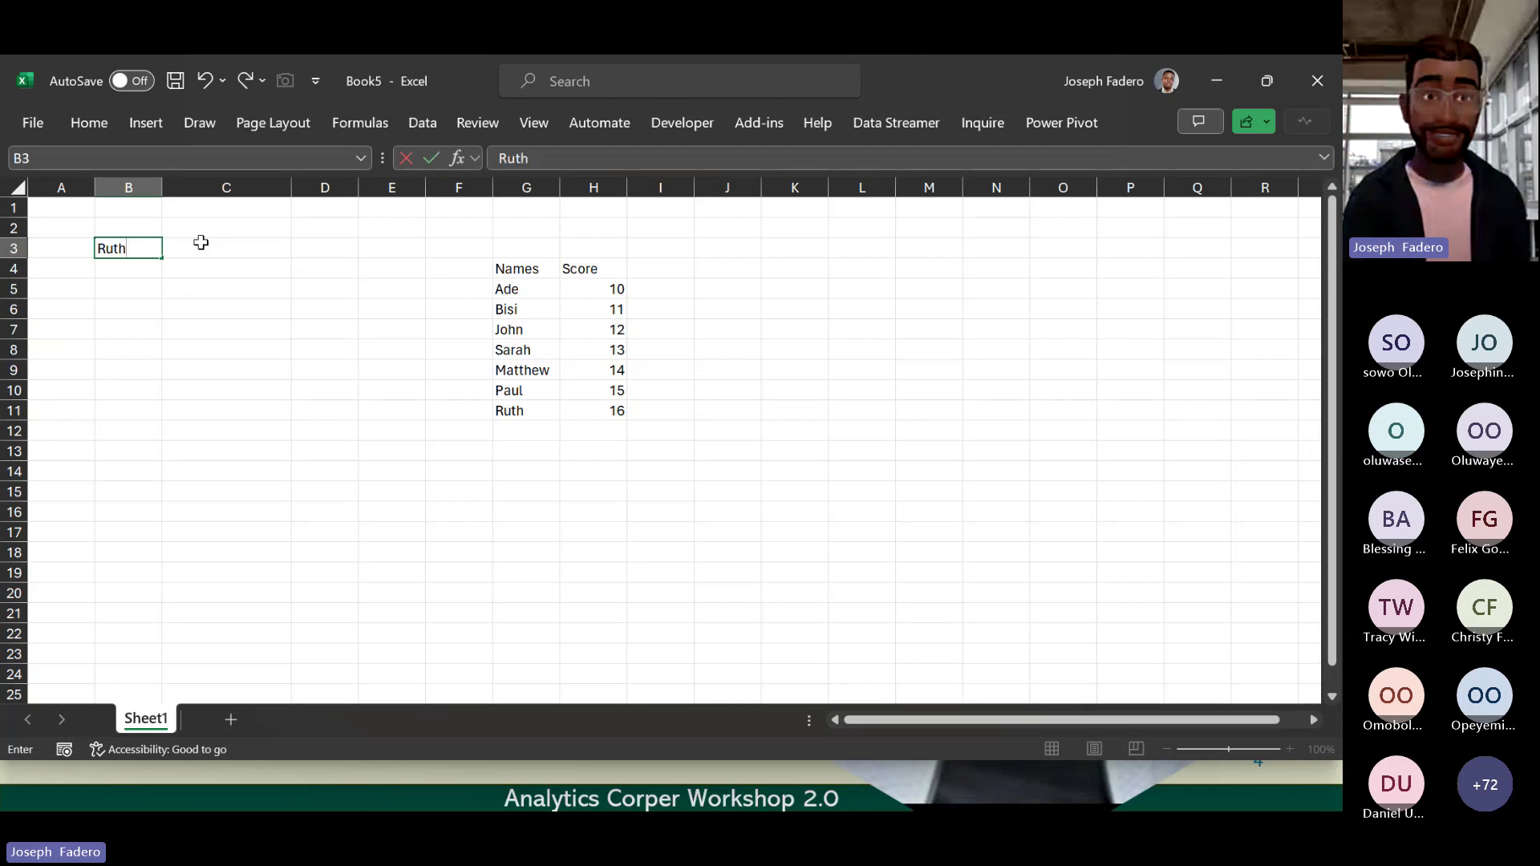
key("Return")
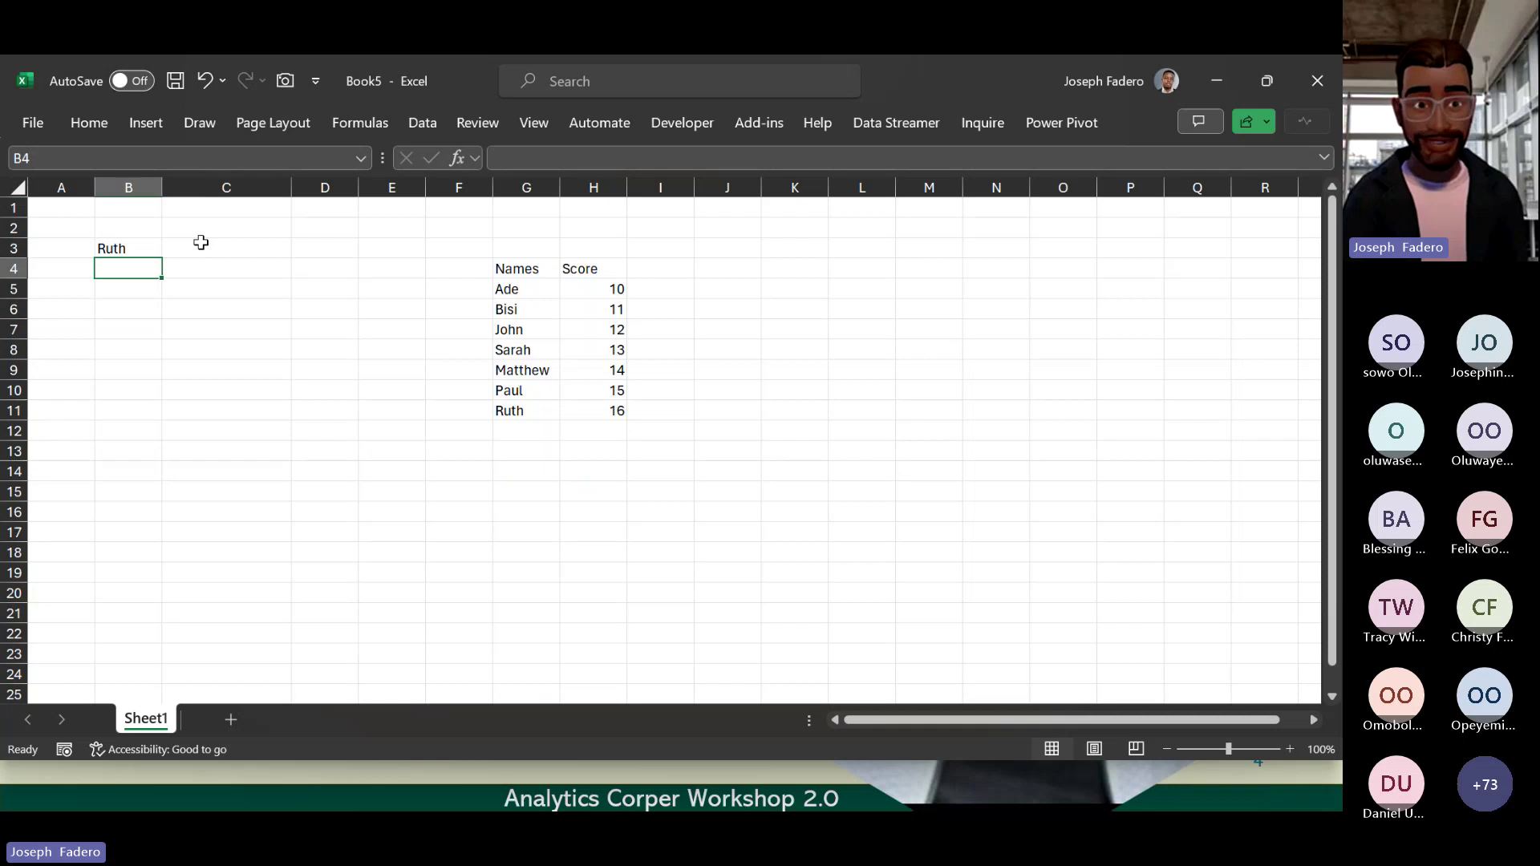
Step: Start an INDEX formula in cell B4 and bring up its function arguments using the array,row_num,column_num form
type("=in")
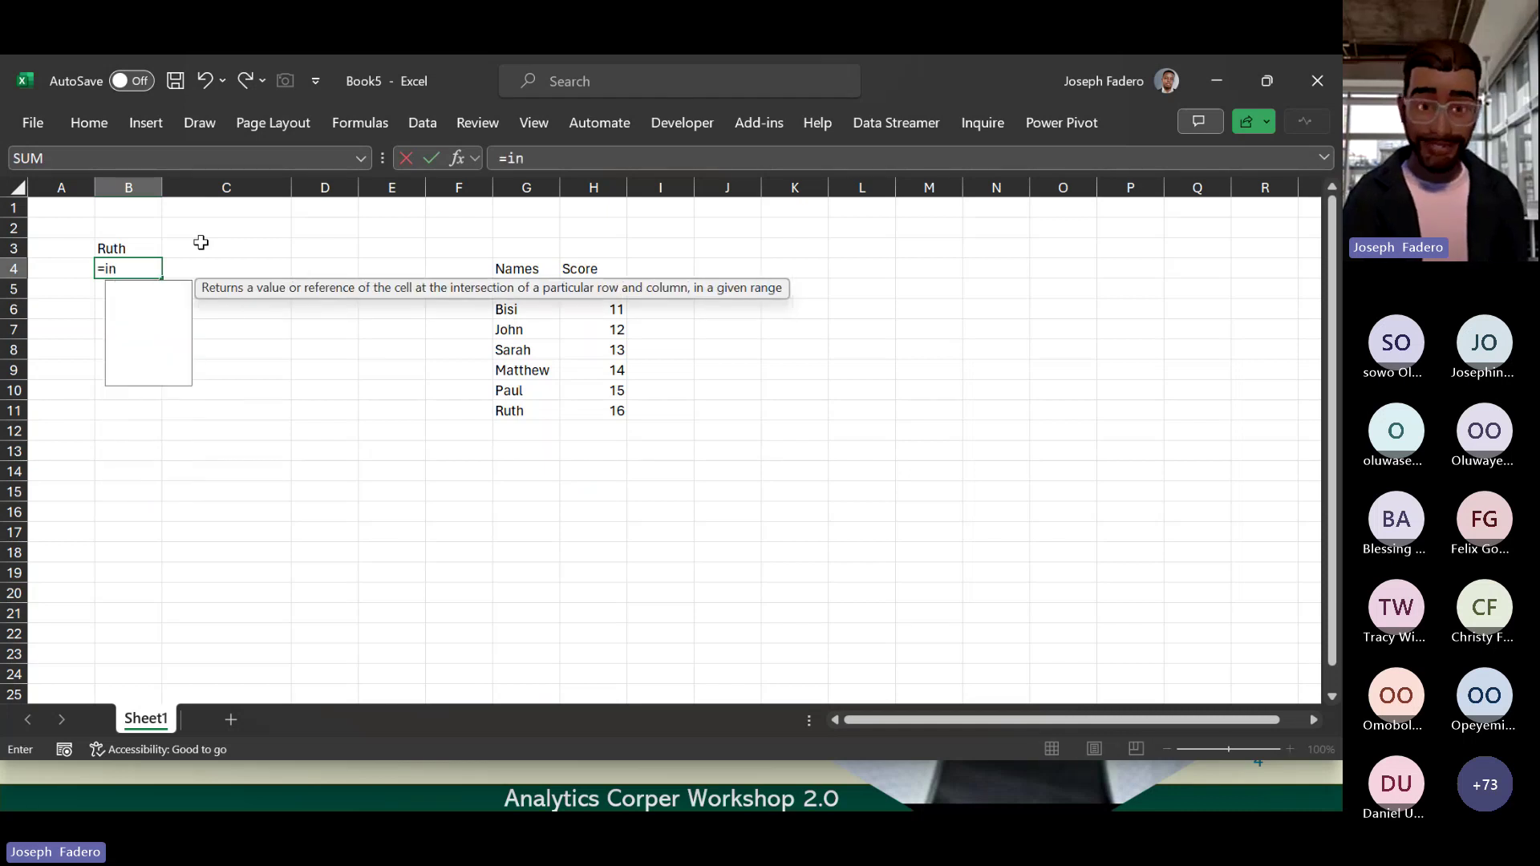
type("dex")
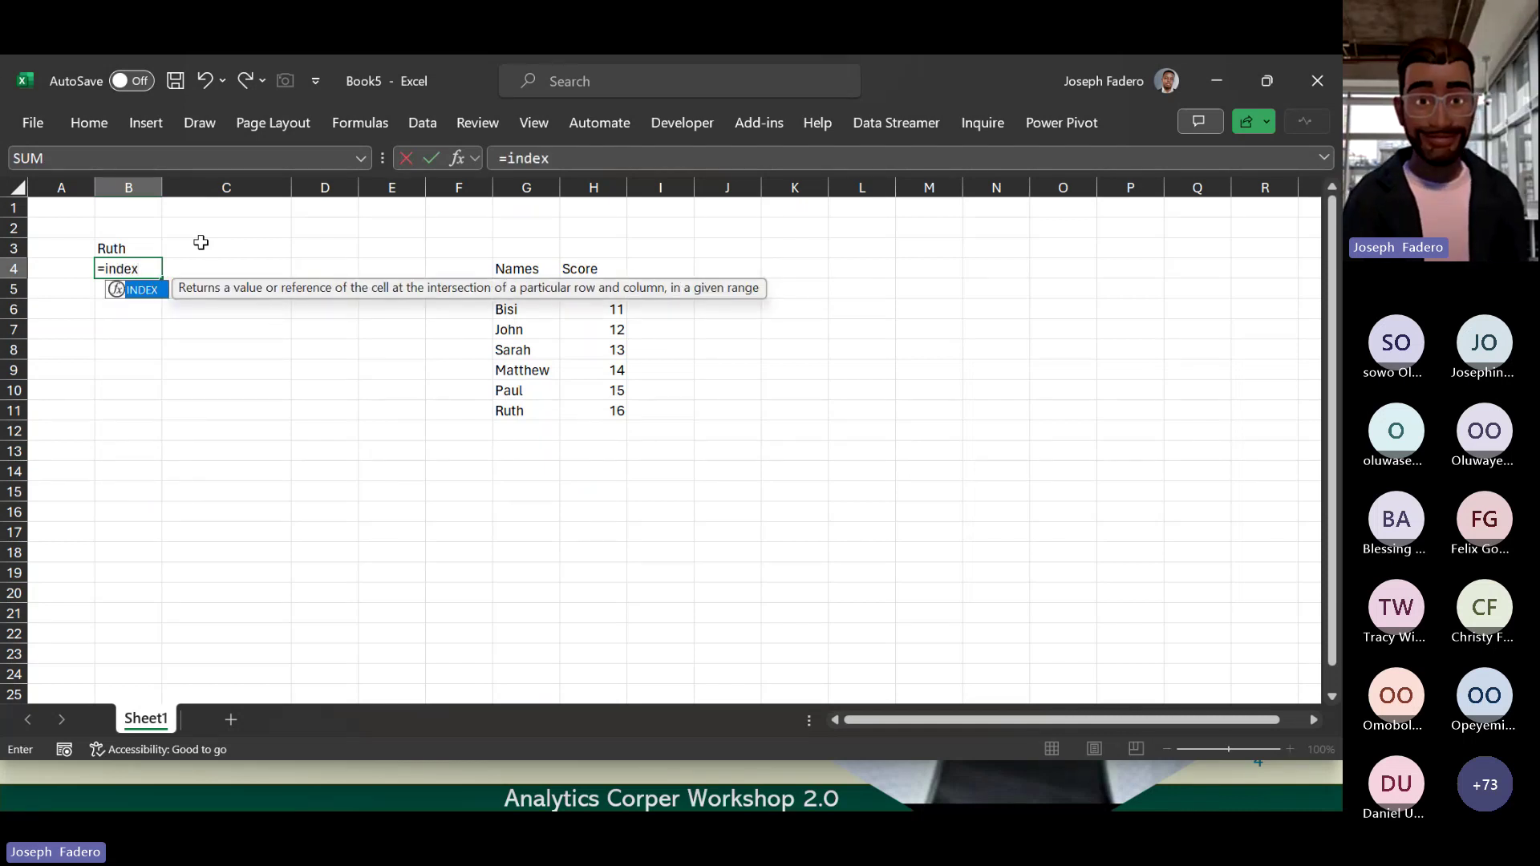
key("Tab")
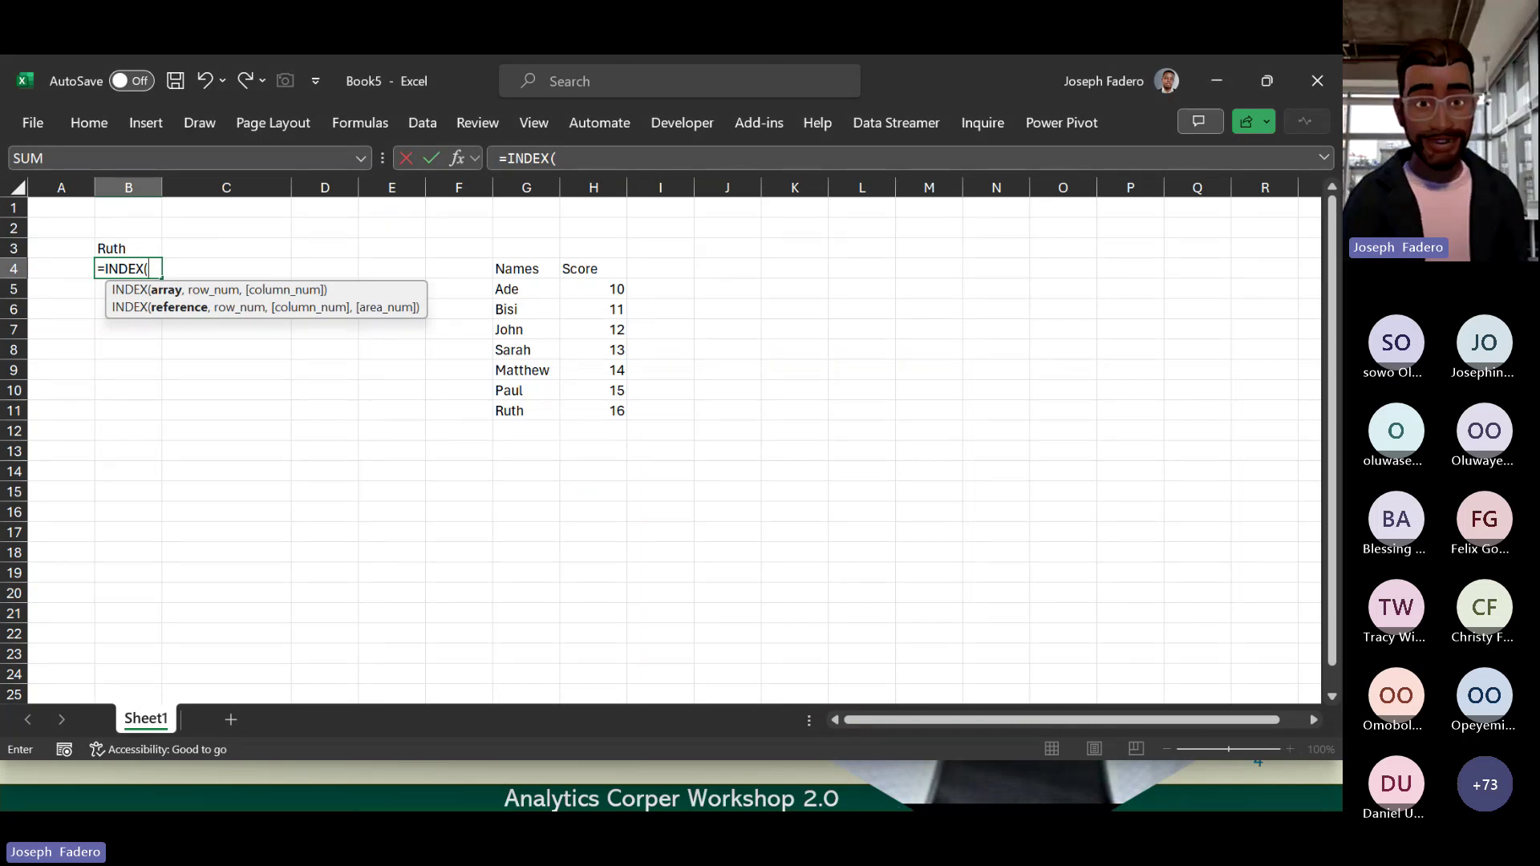
key("super")
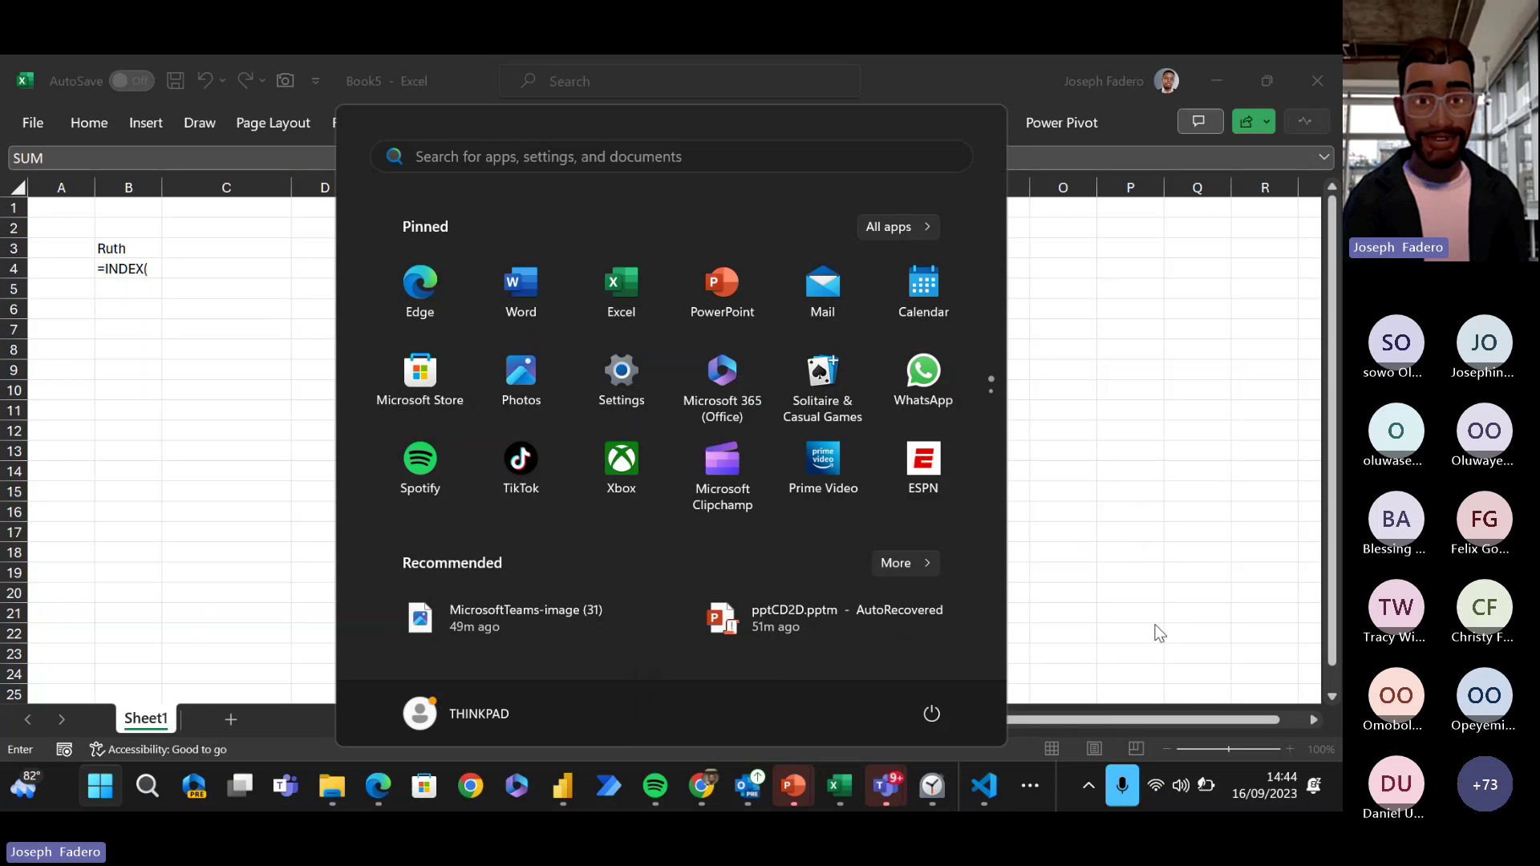
key("super")
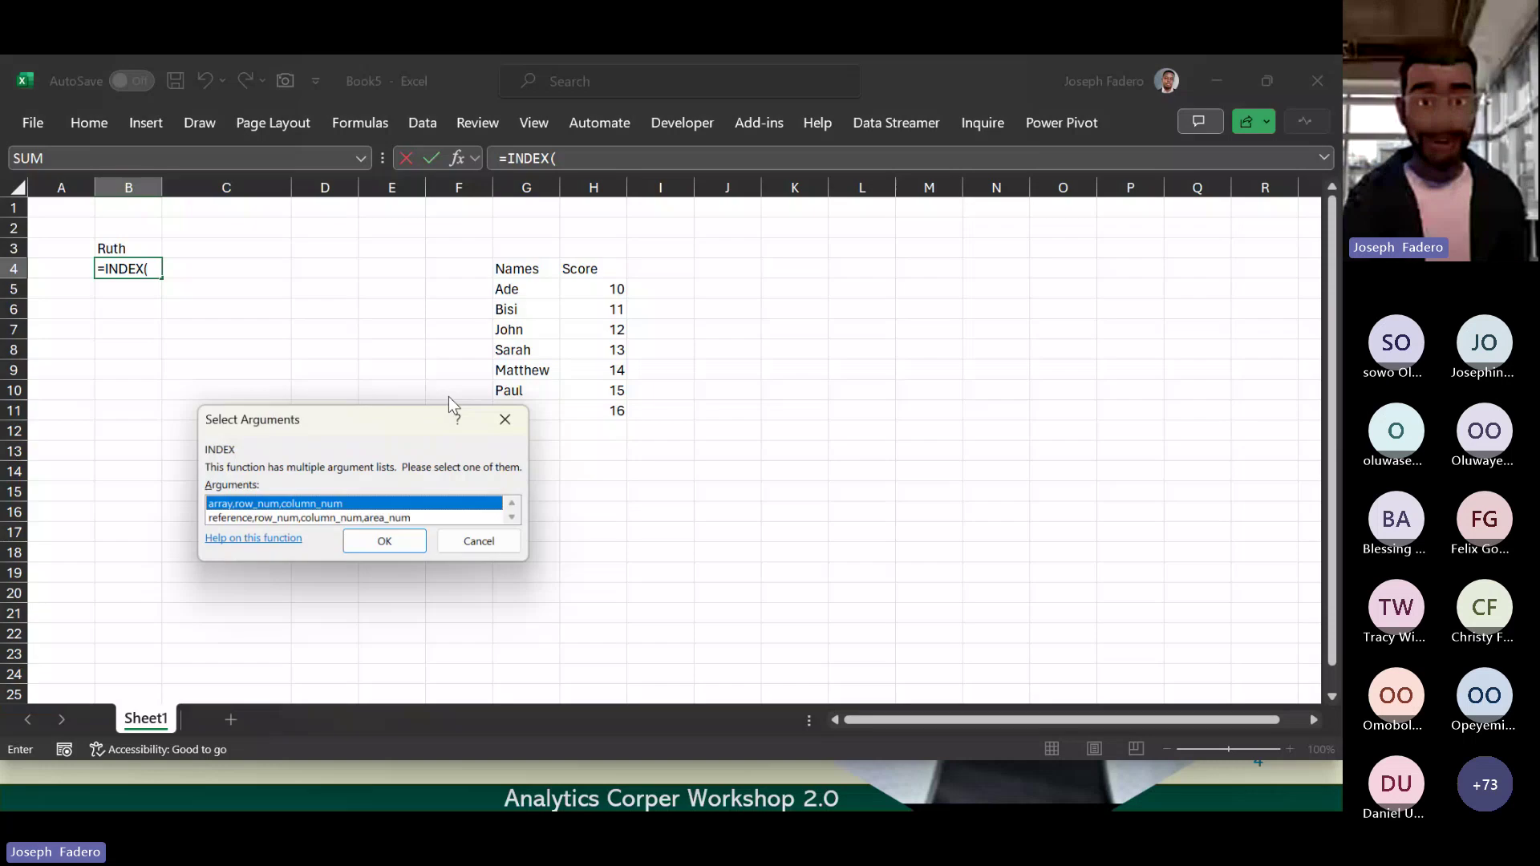
key("Escape")
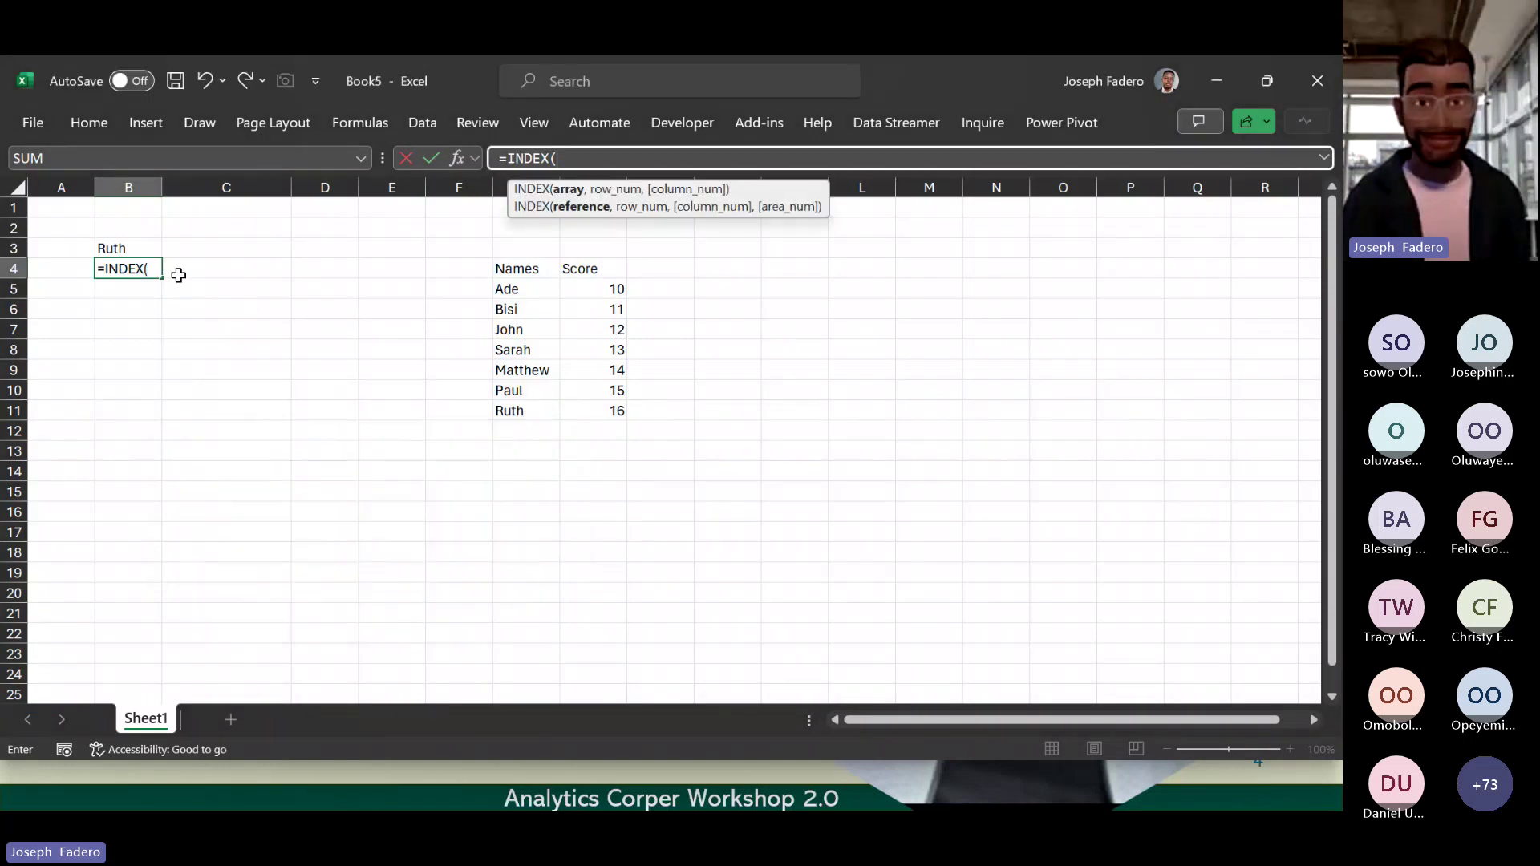
key("shift+F3")
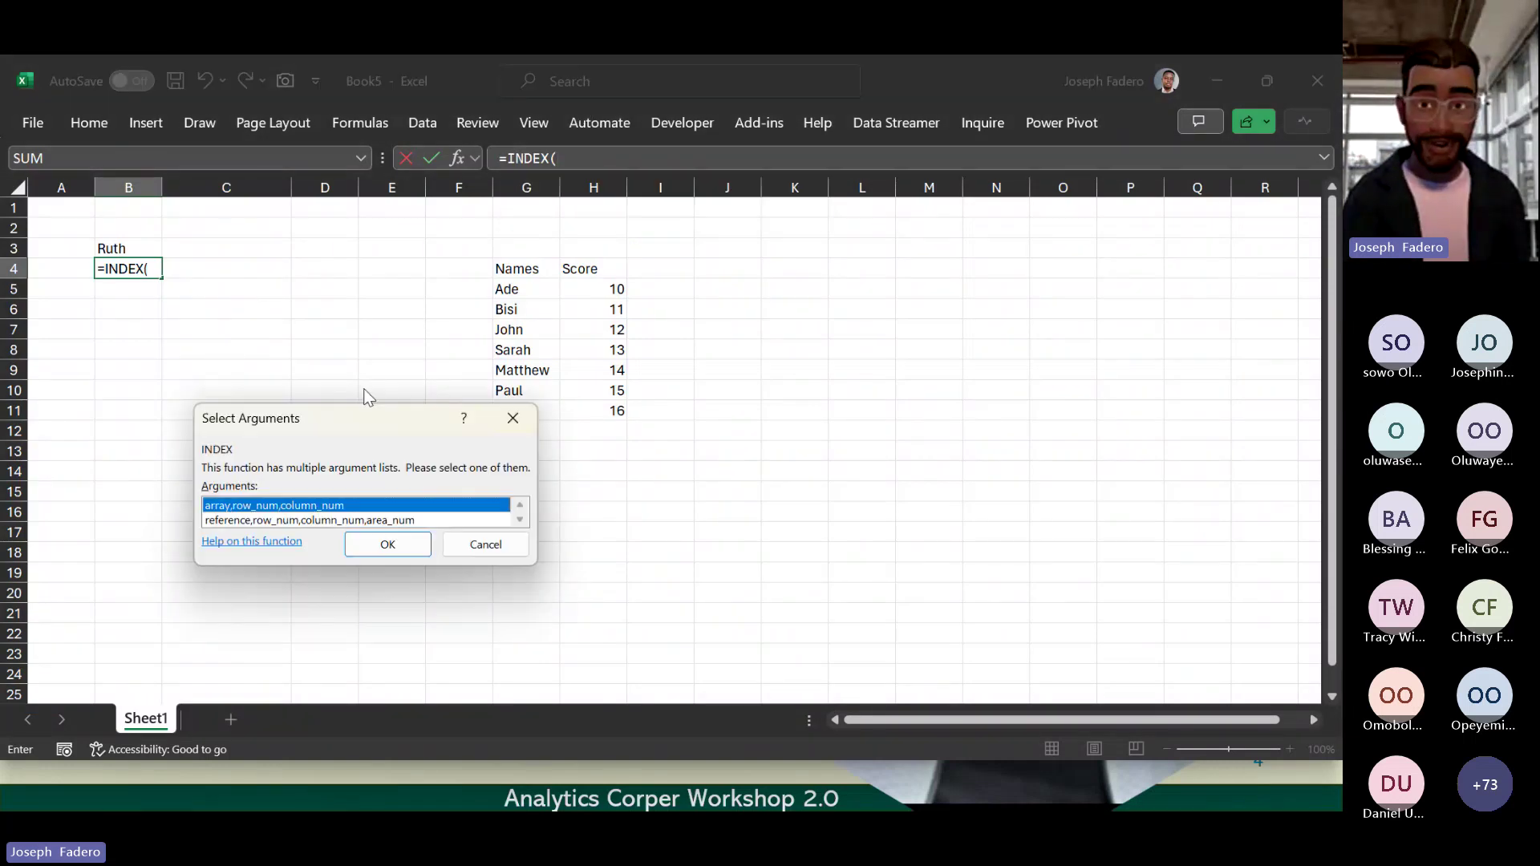
left_click(386, 545)
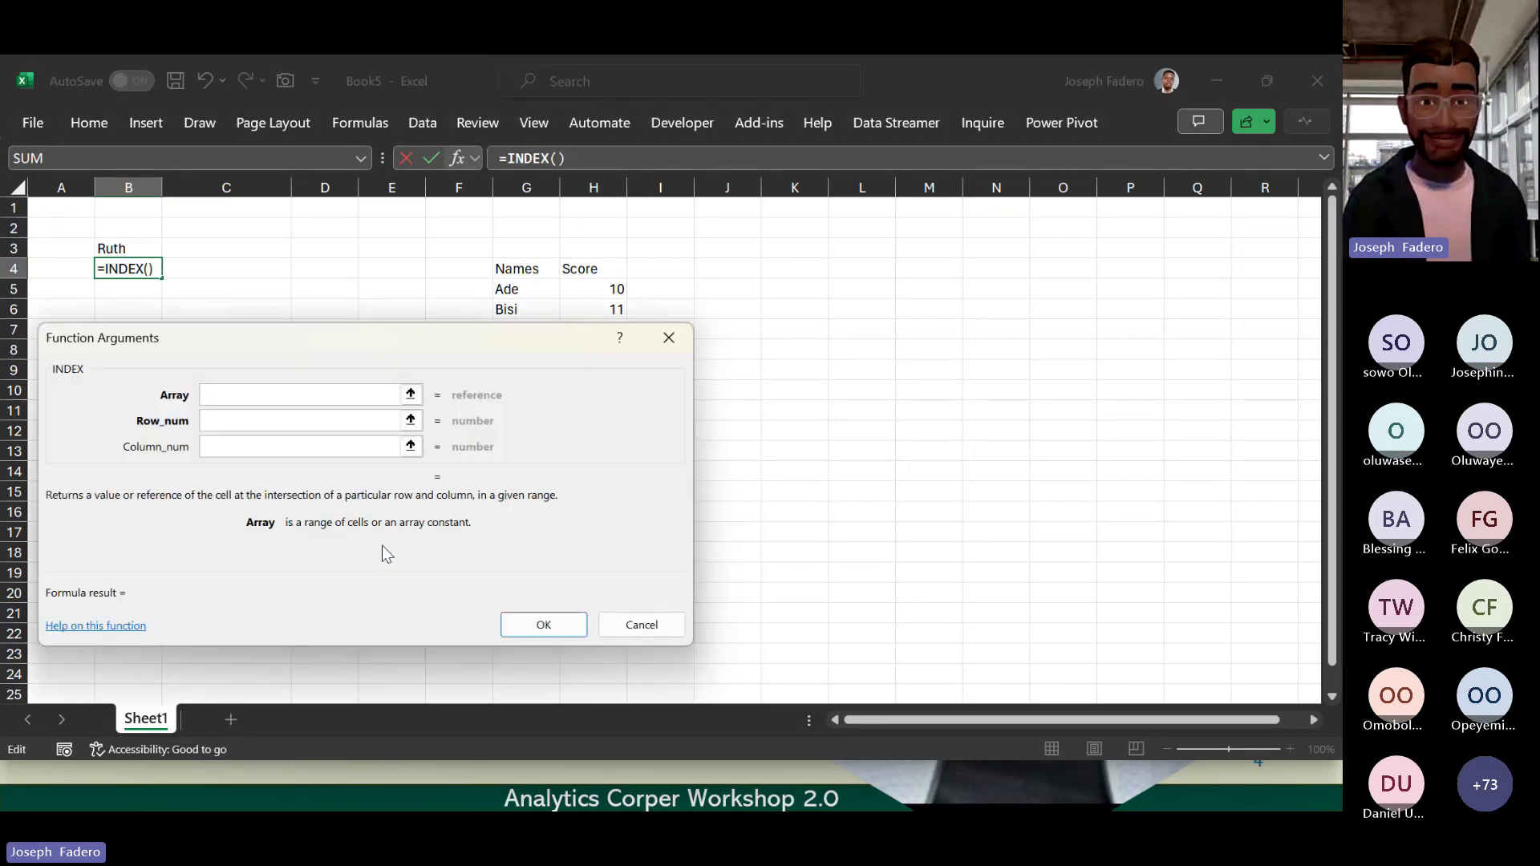
Step: Set the INDEX array to the whole Names and Score table, G4:H11
left_click_drag(543, 329, 1125, 222)
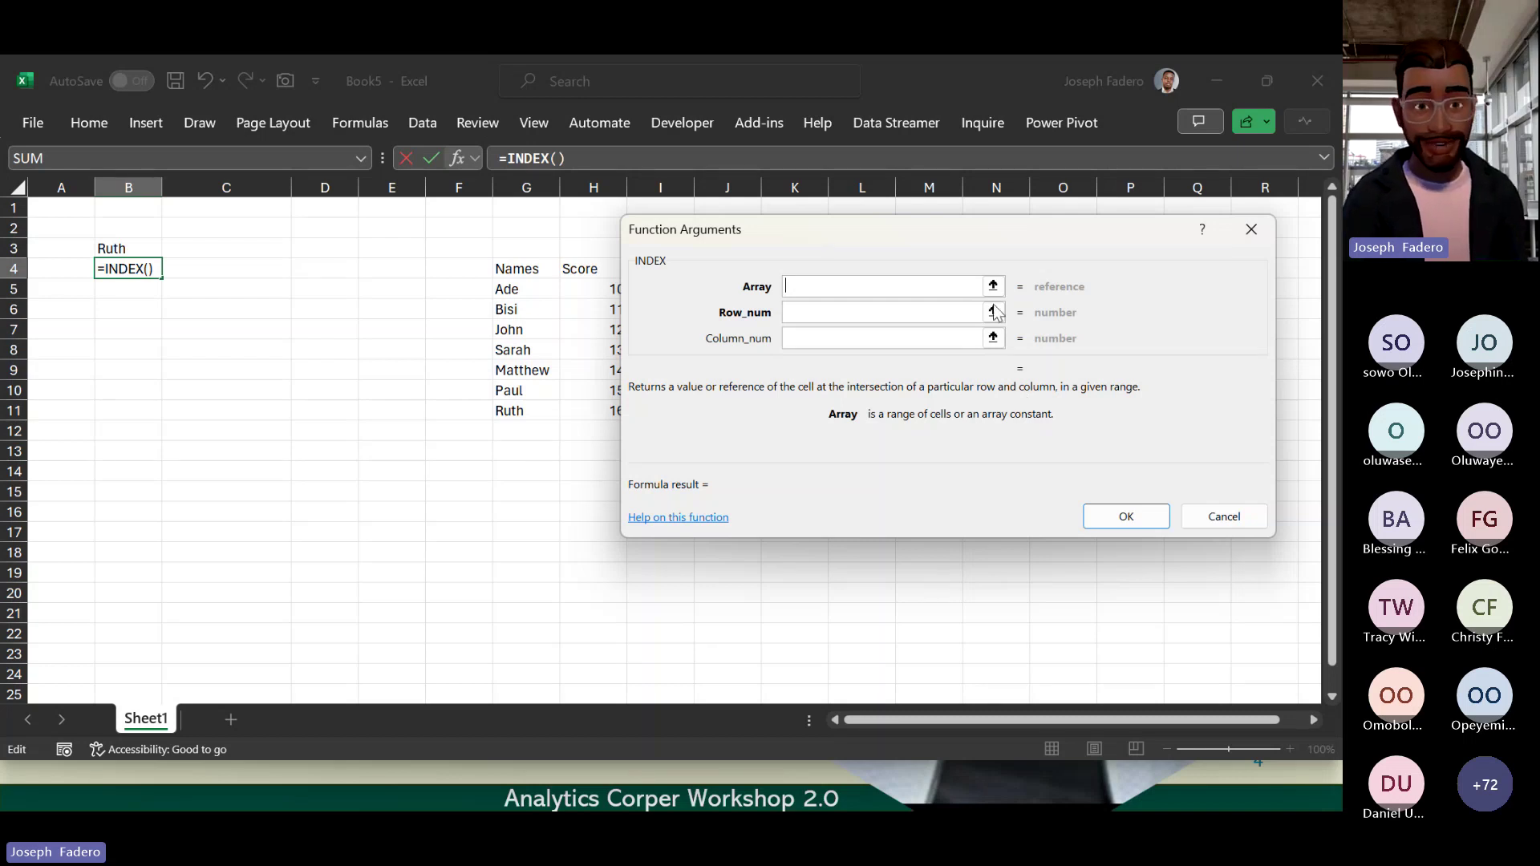
left_click_drag(951, 219, 1002, 215)
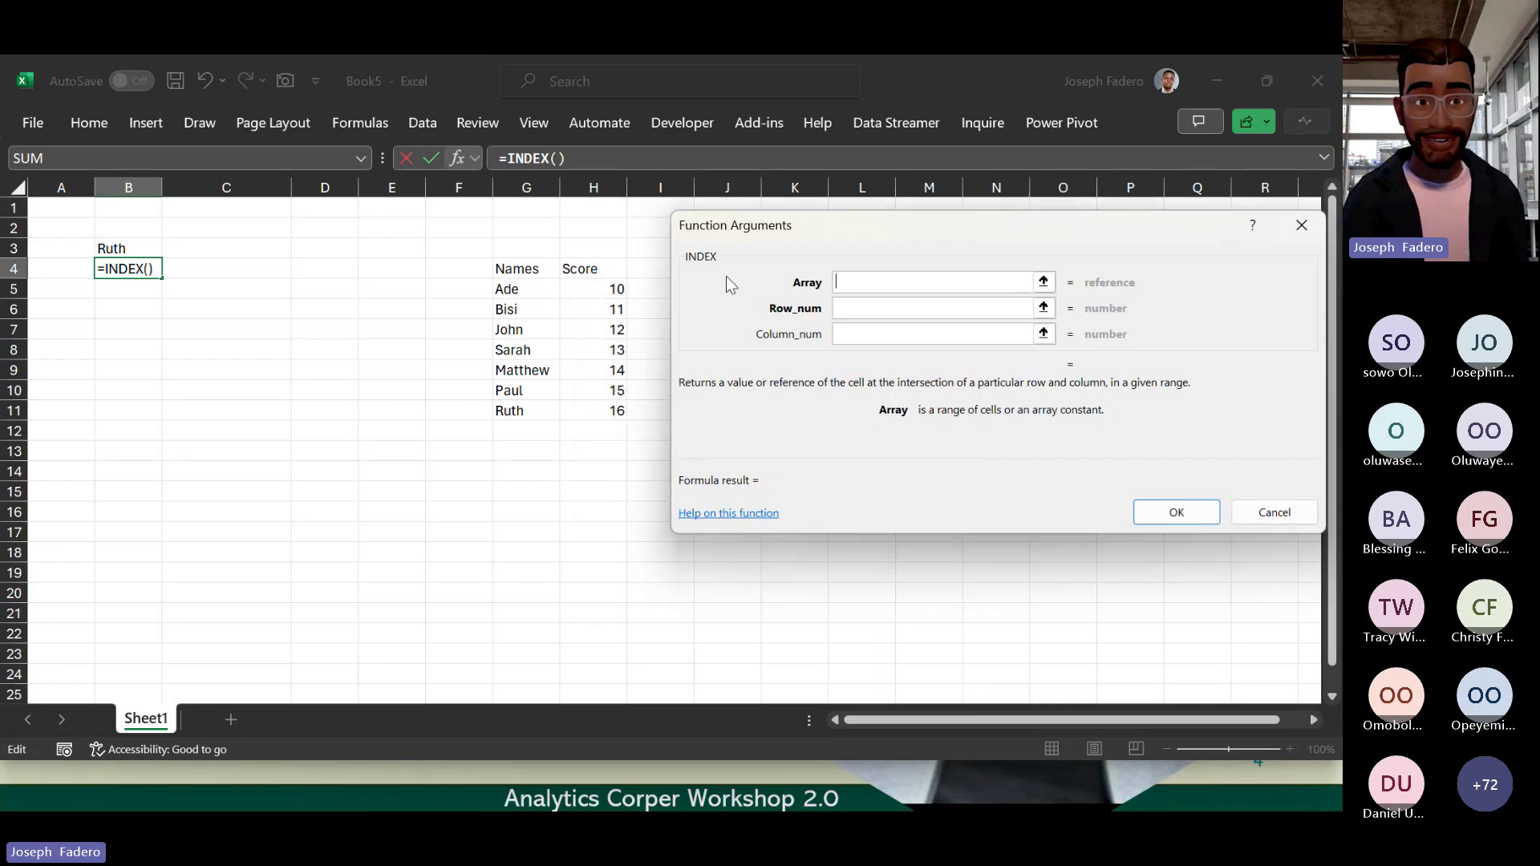
left_click(520, 272)
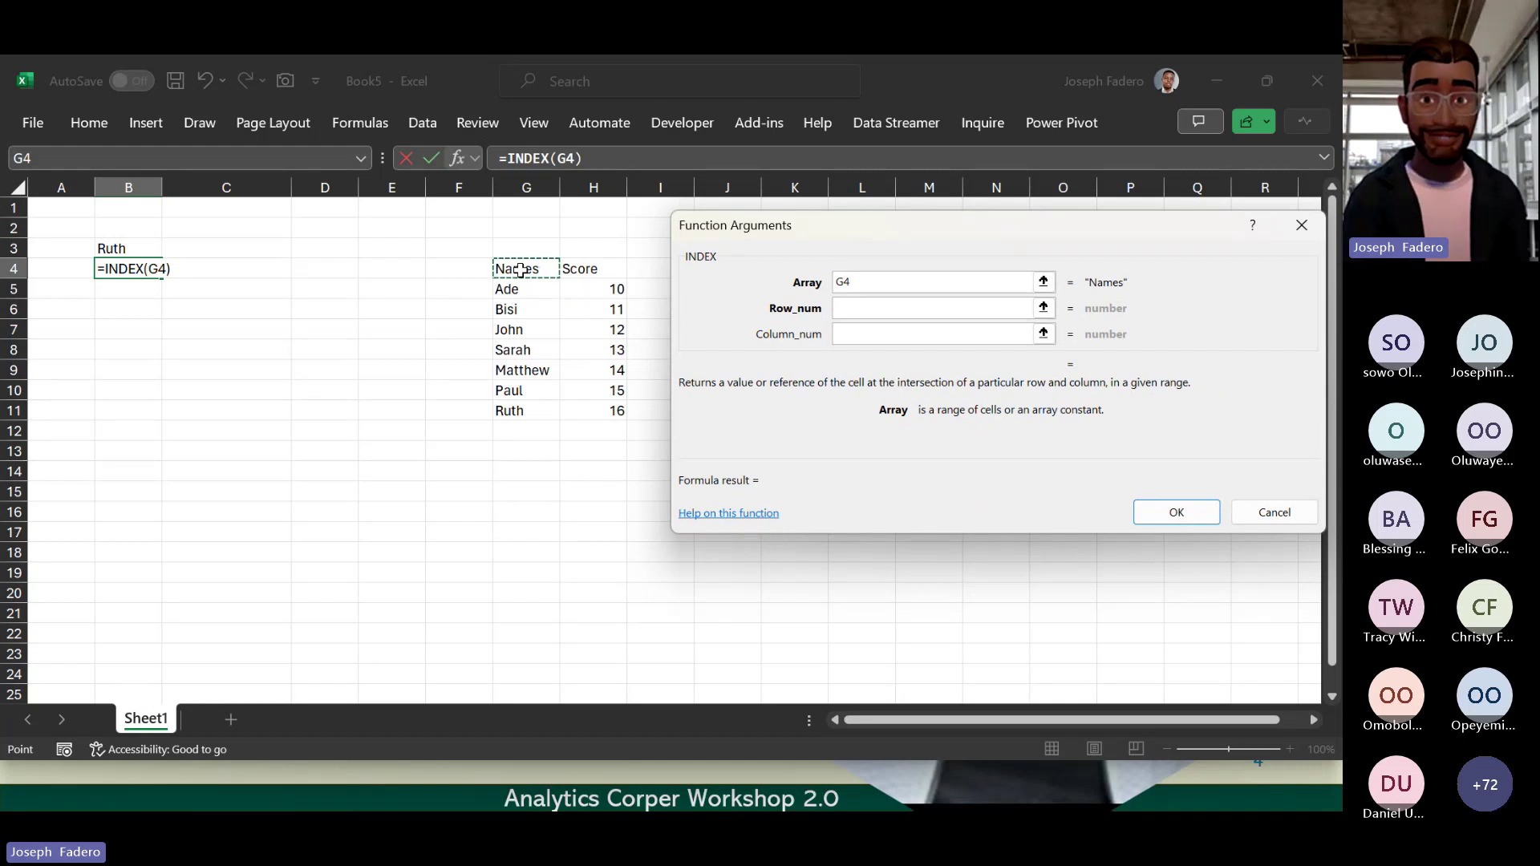
key("ctrl+shift+Right")
key("ctrl+shift+Down")
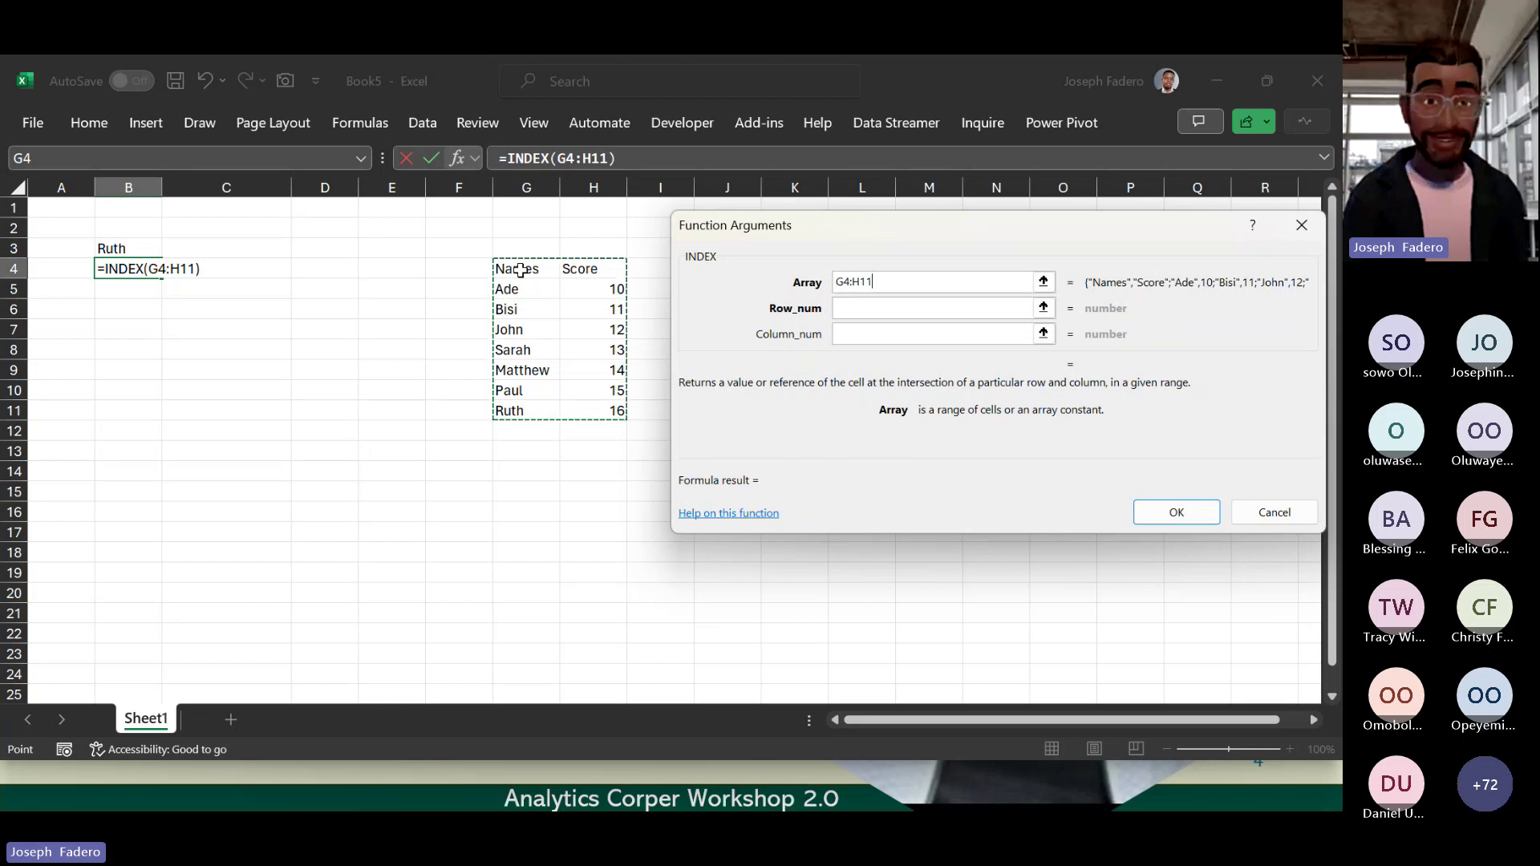
Step: Set the INDEX row number to 7 and the column number to 2, and complete the formula
left_click(849, 308)
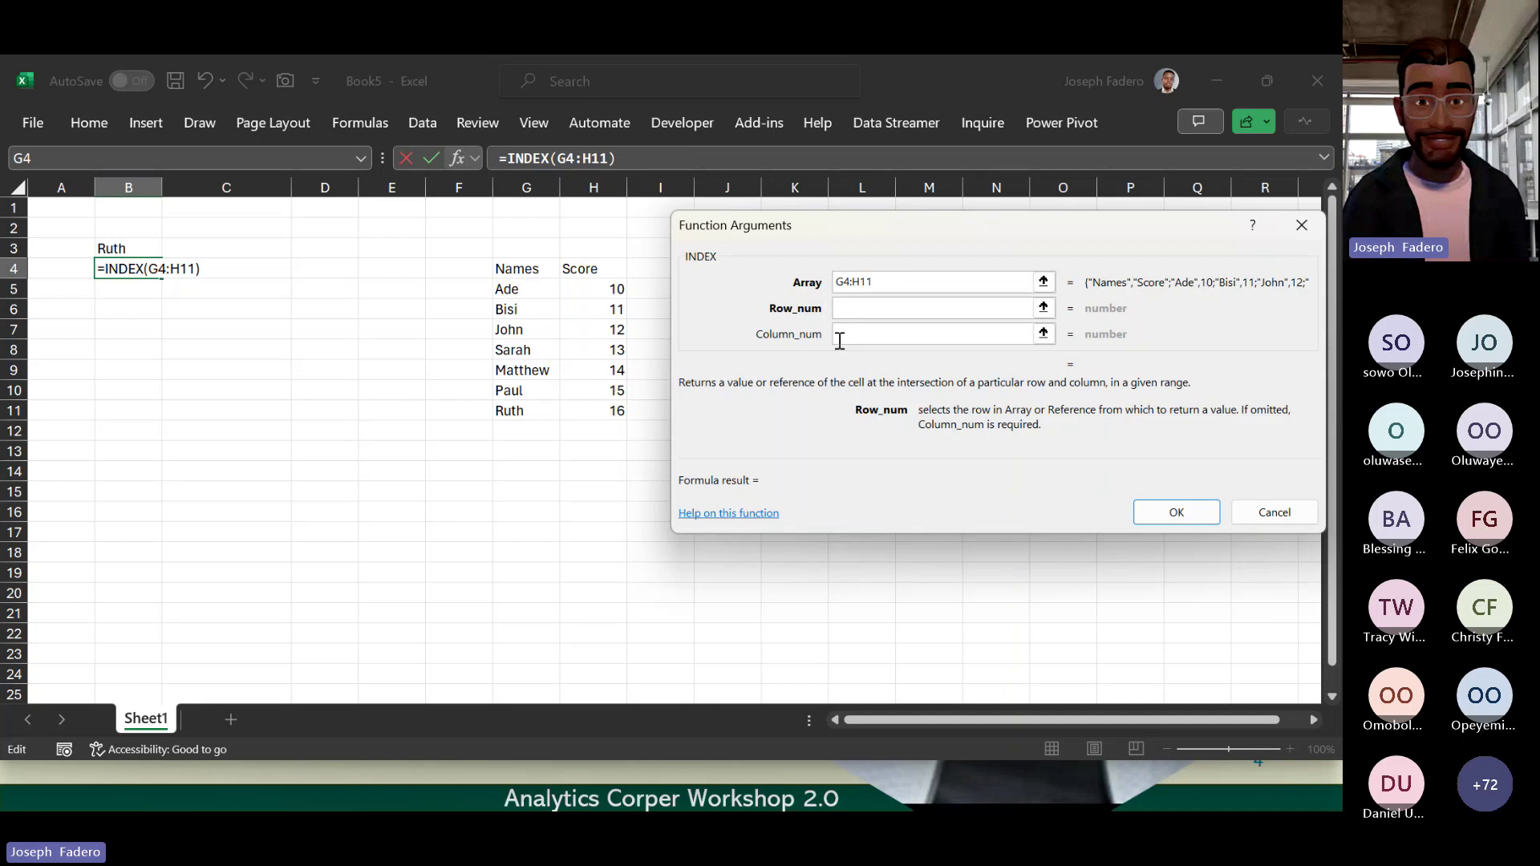
type("7")
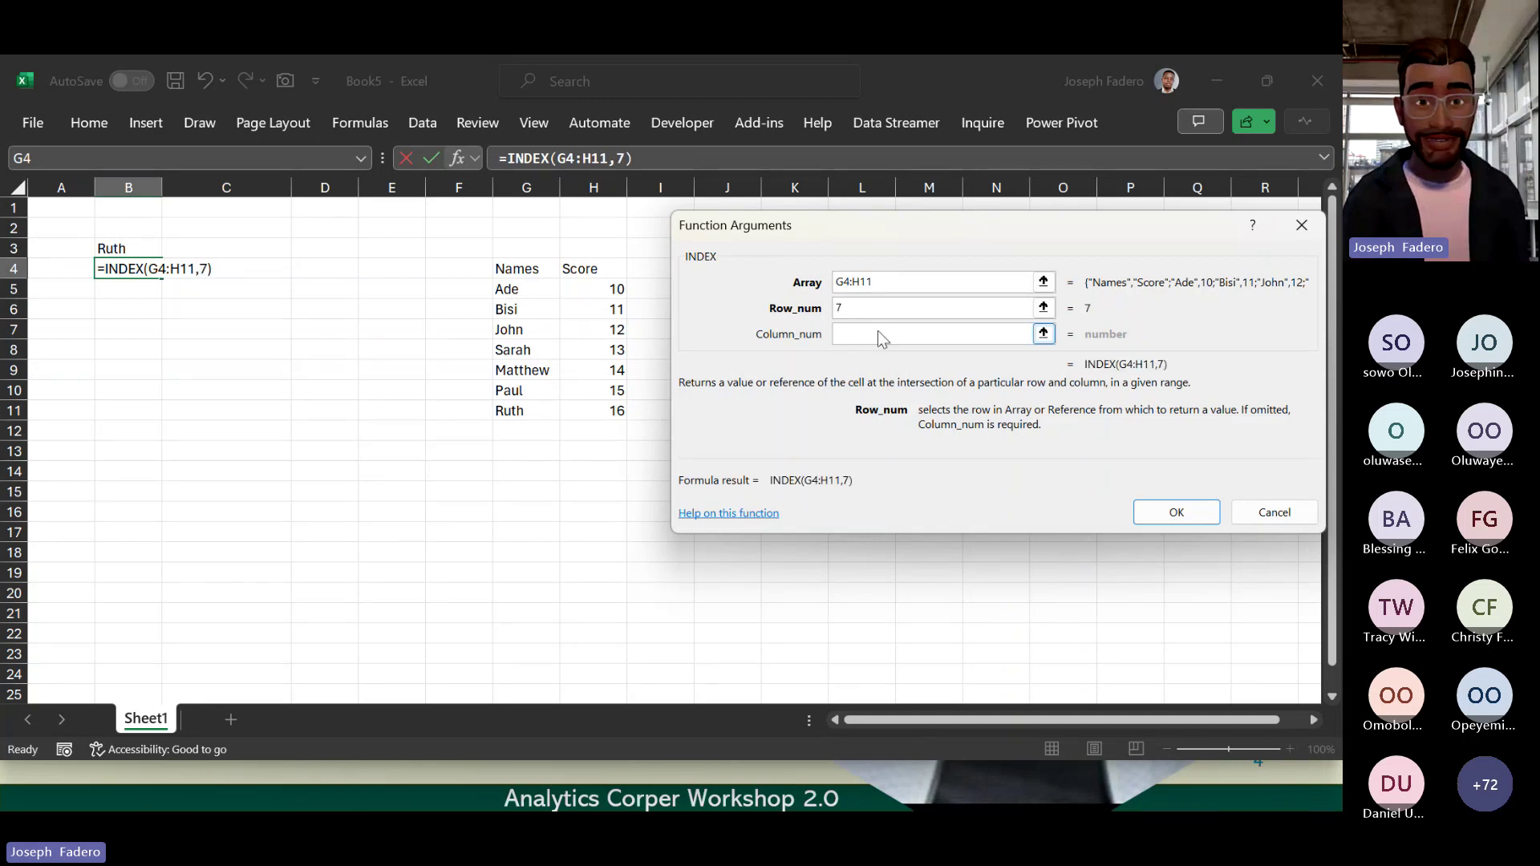
left_click(879, 332)
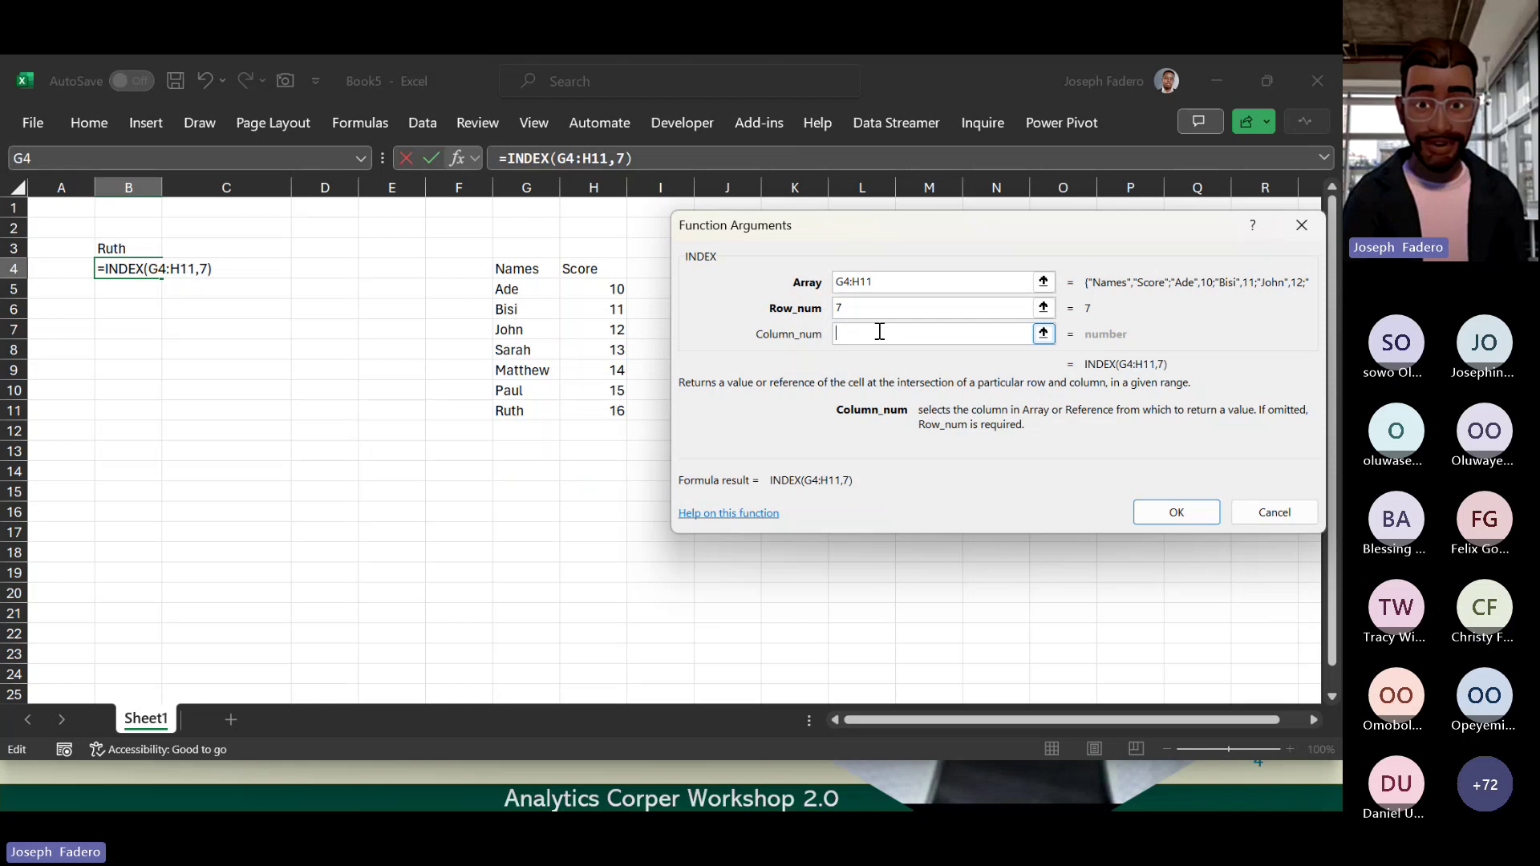
type("2")
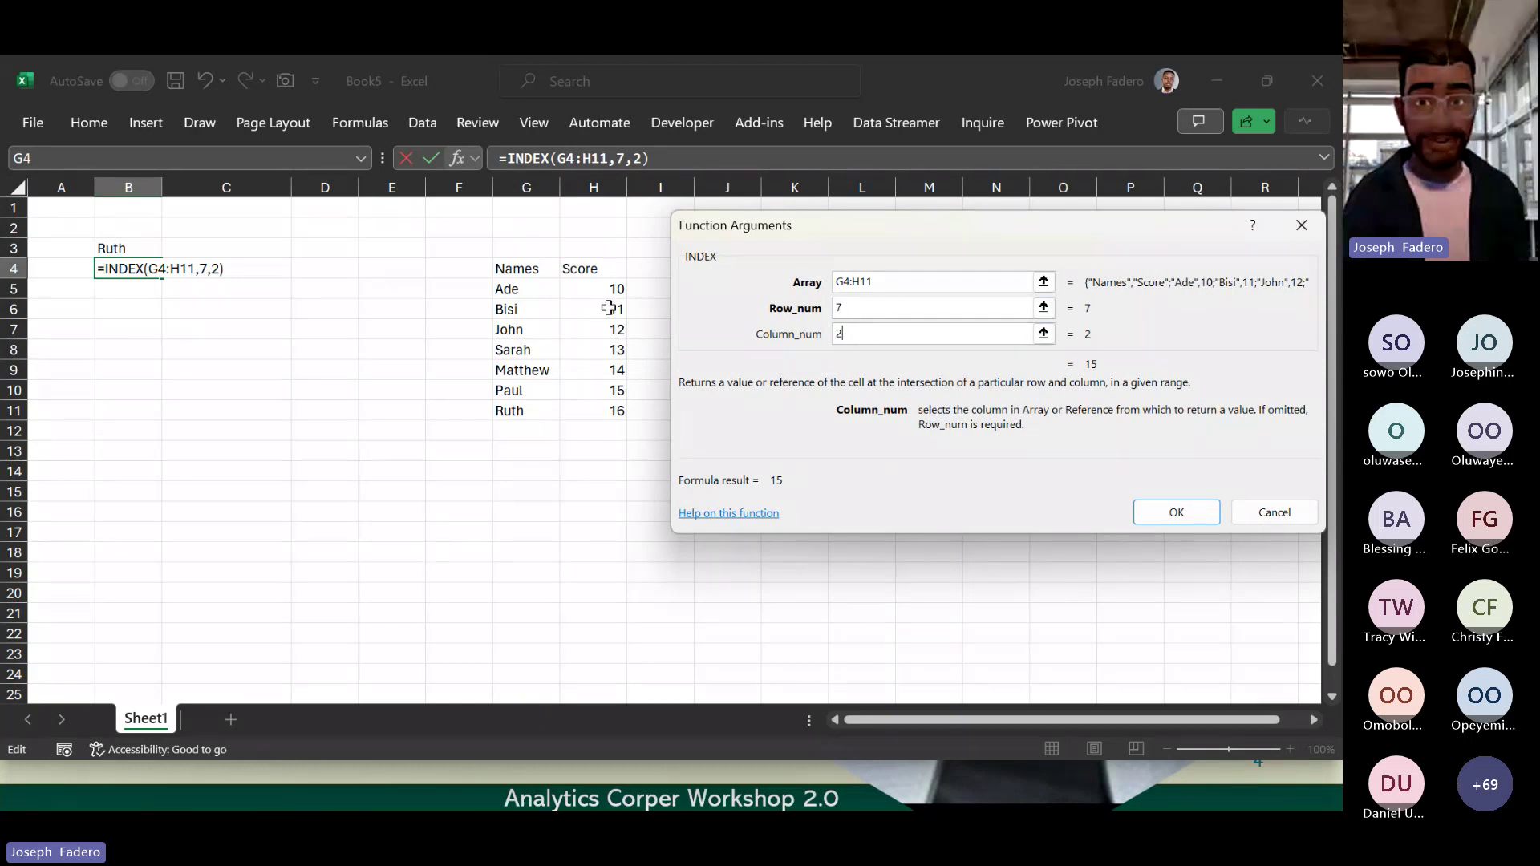
left_click(1175, 513)
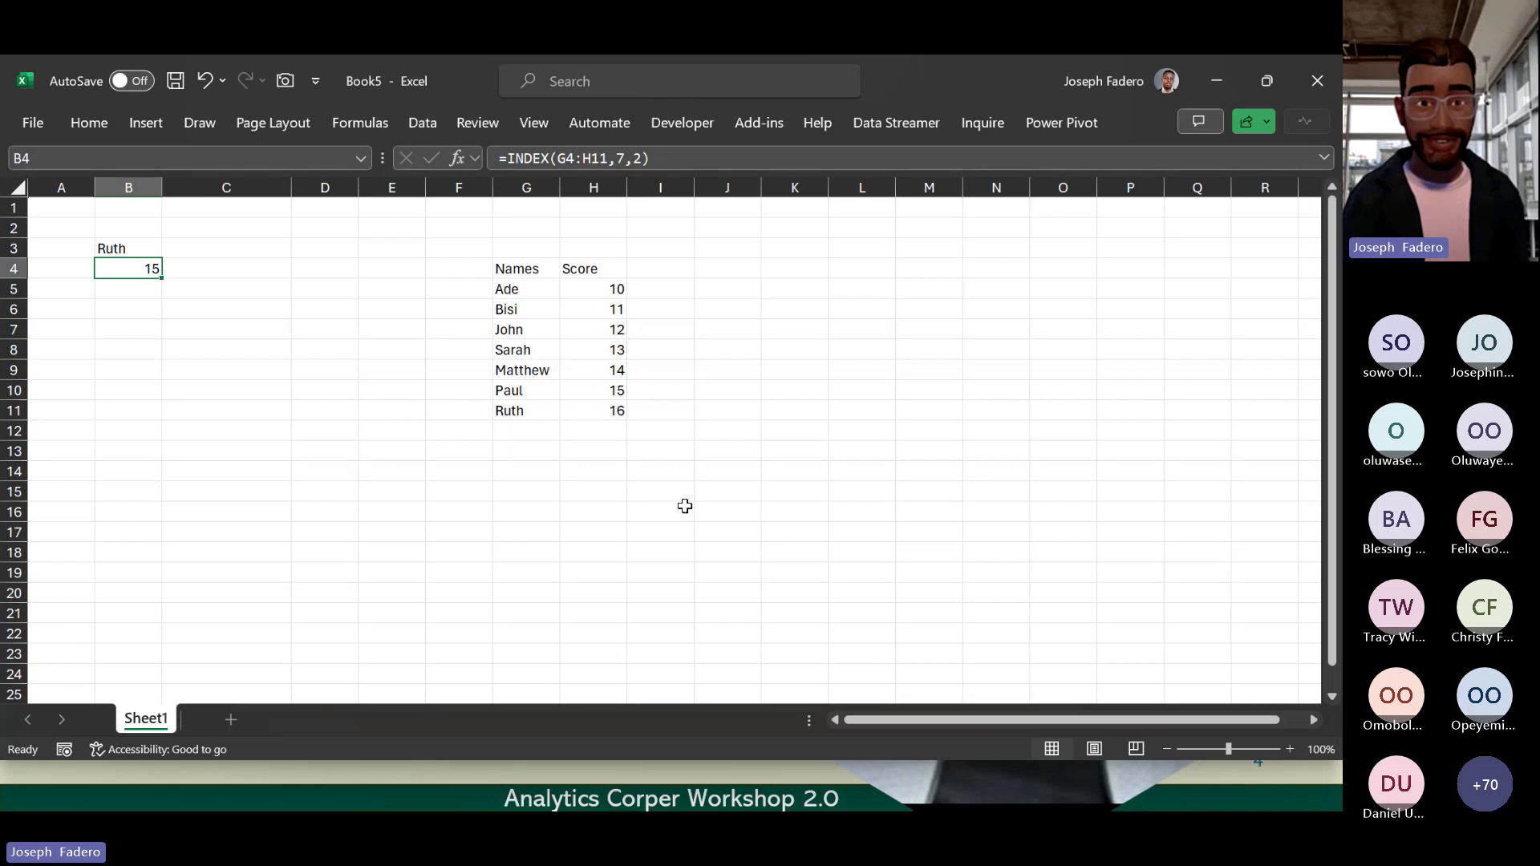
key("Down")
key("Down")
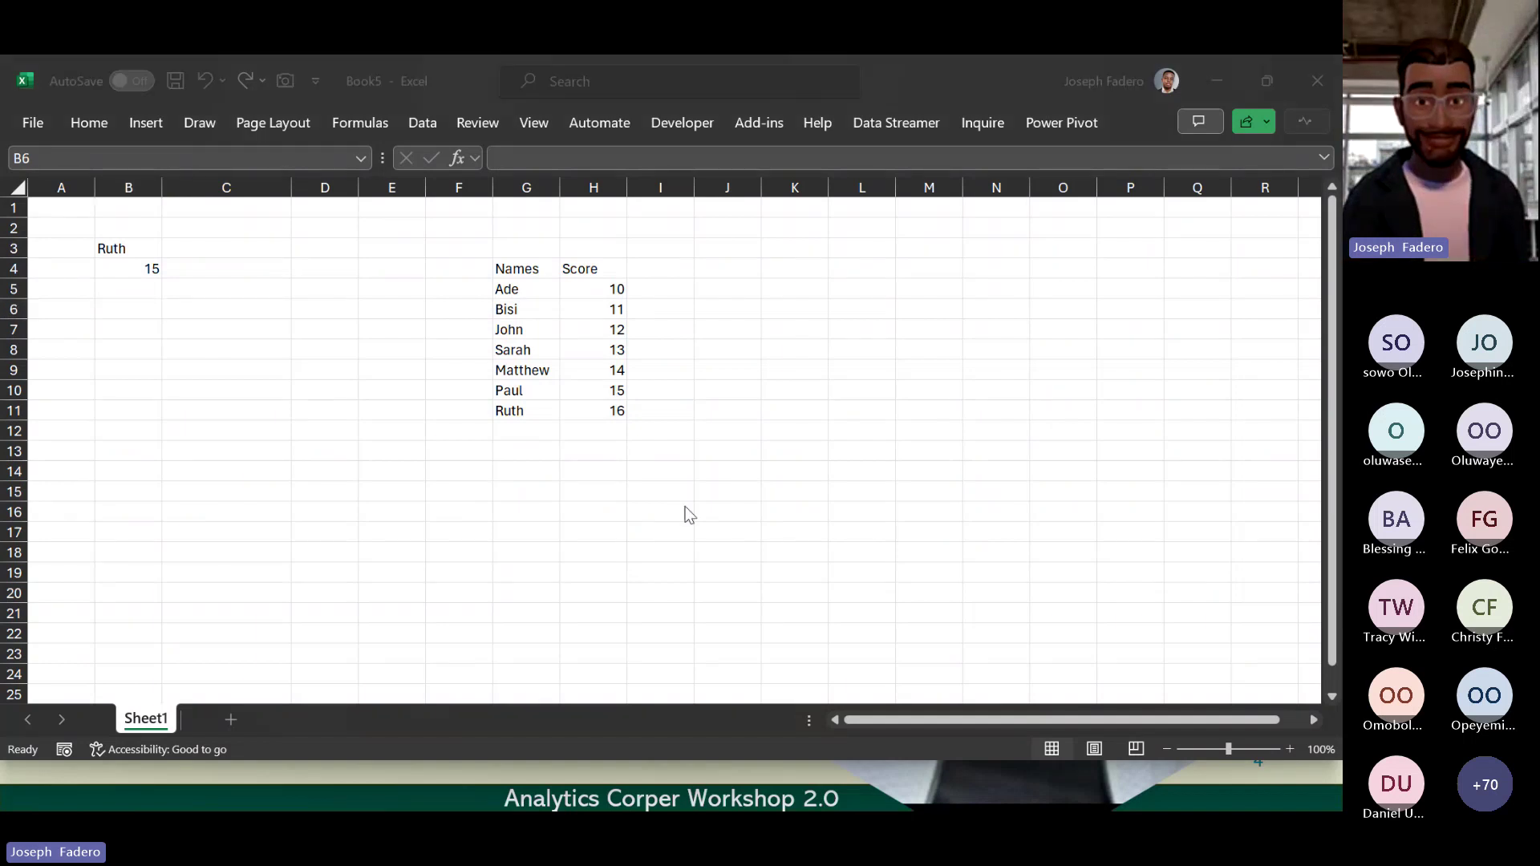
Step: Switch to the Teams meeting to read the newest chat messages and return to the Excel workbook
key("alt+Tab")
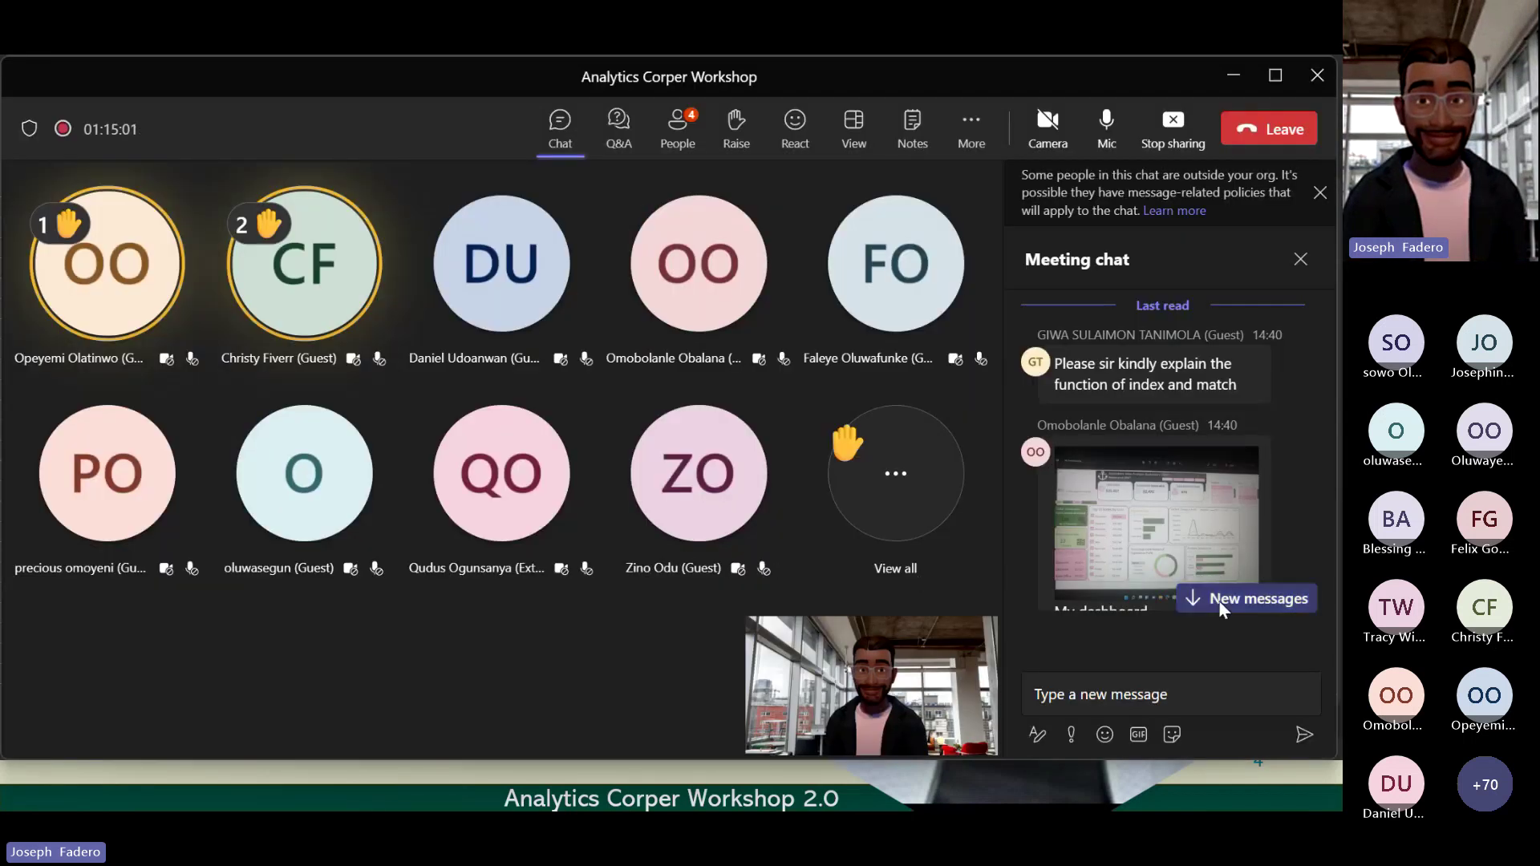
left_click(1282, 597)
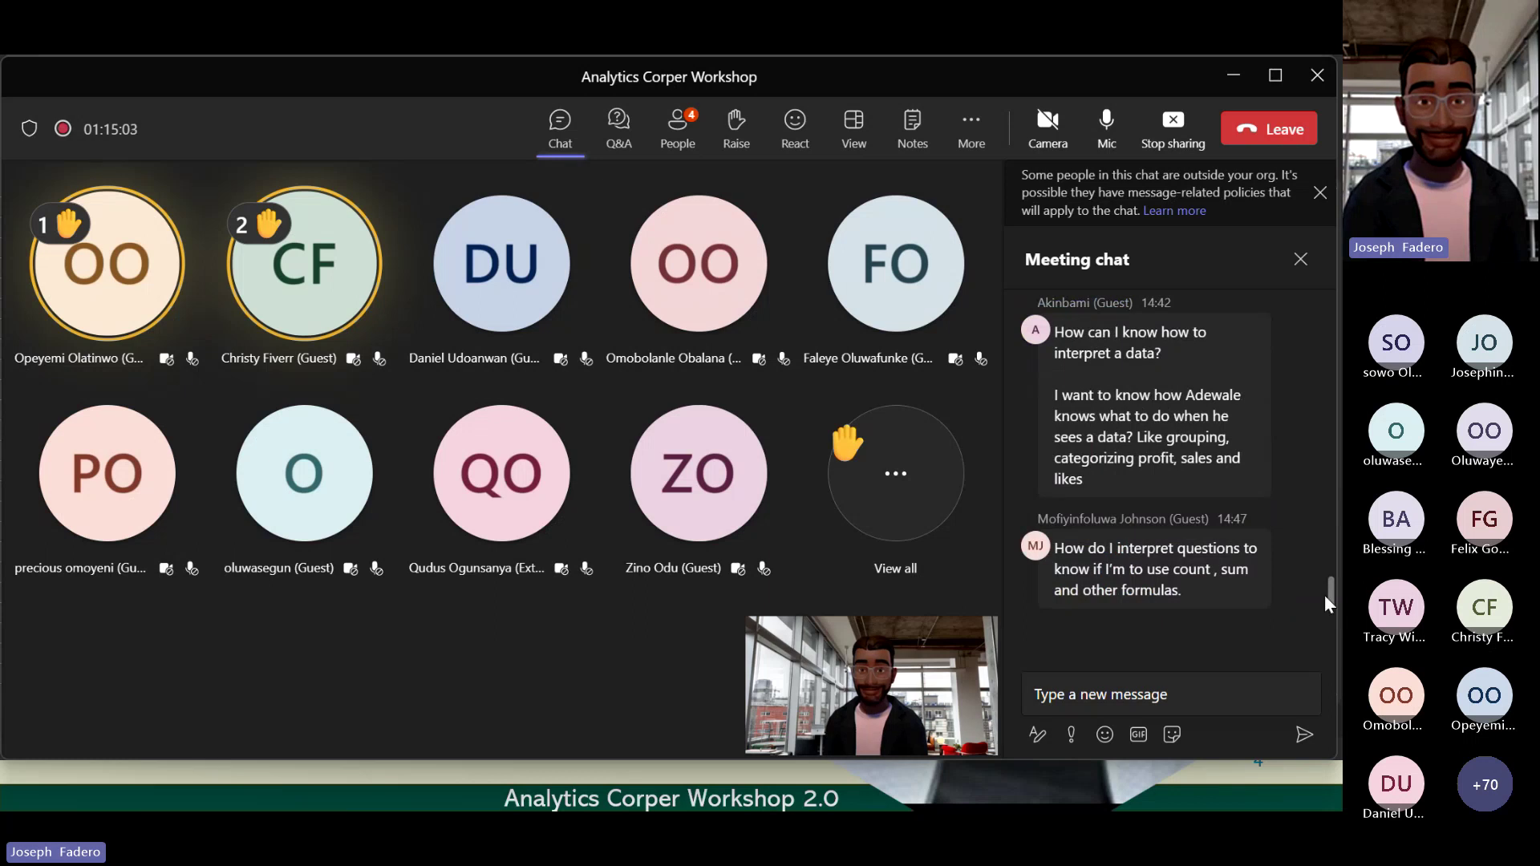
scroll(1329, 595, "up", 2)
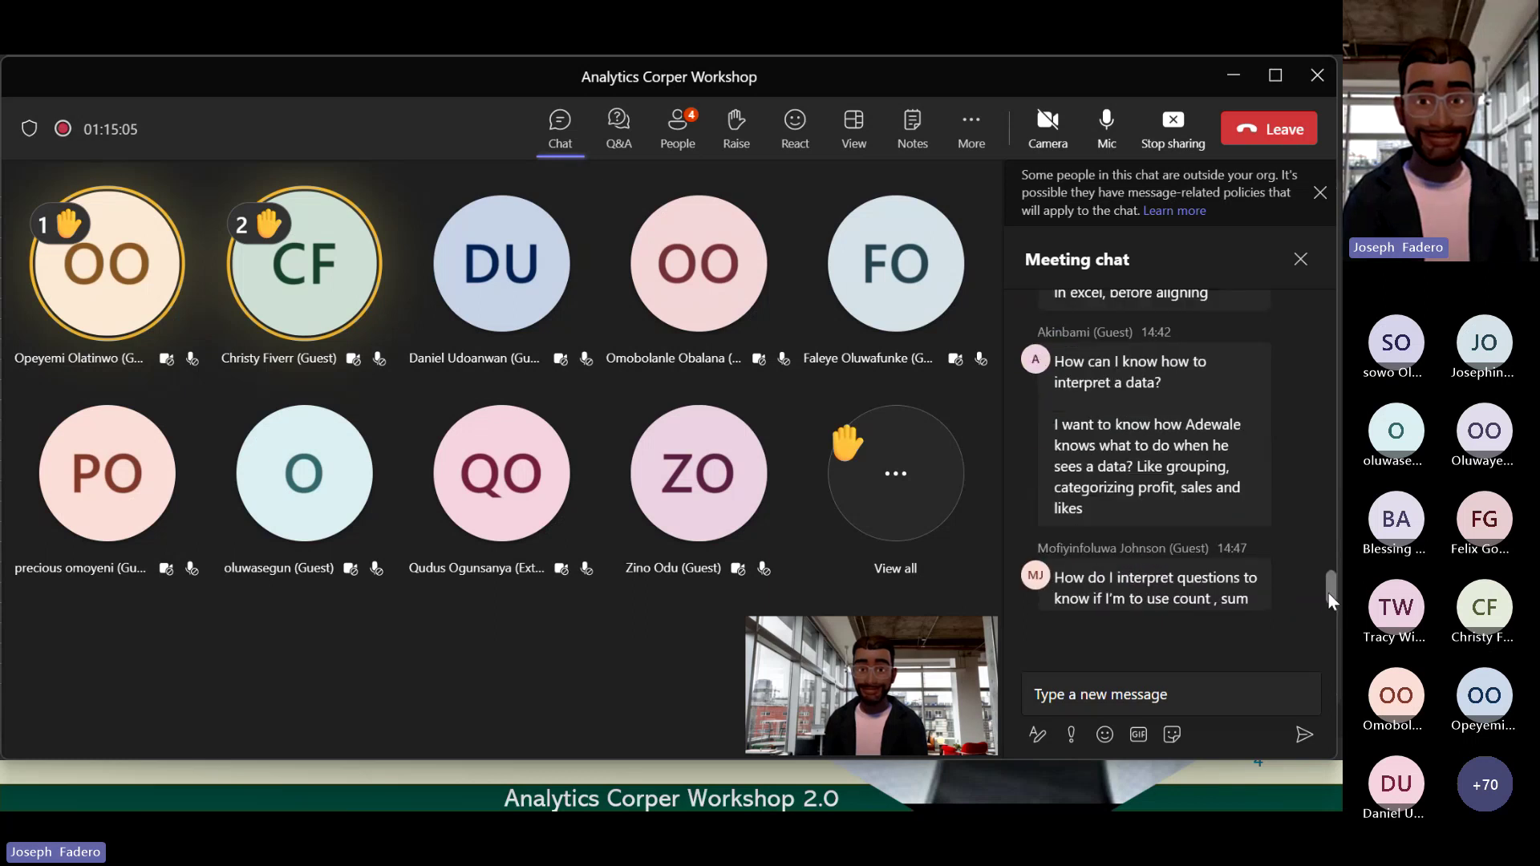
scroll(1328, 594, "down", 2)
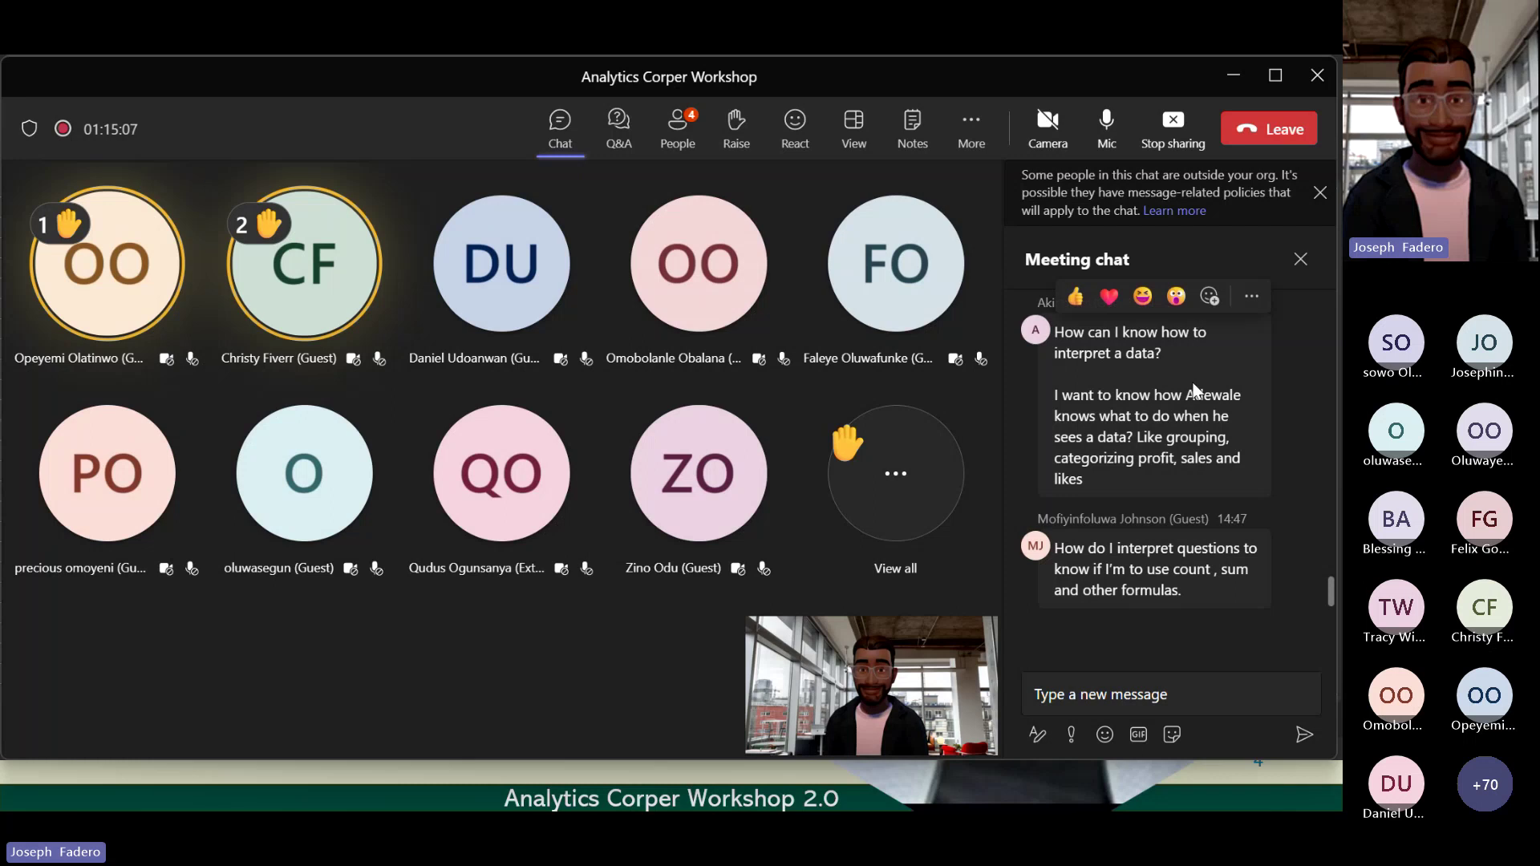
key("alt+Tab")
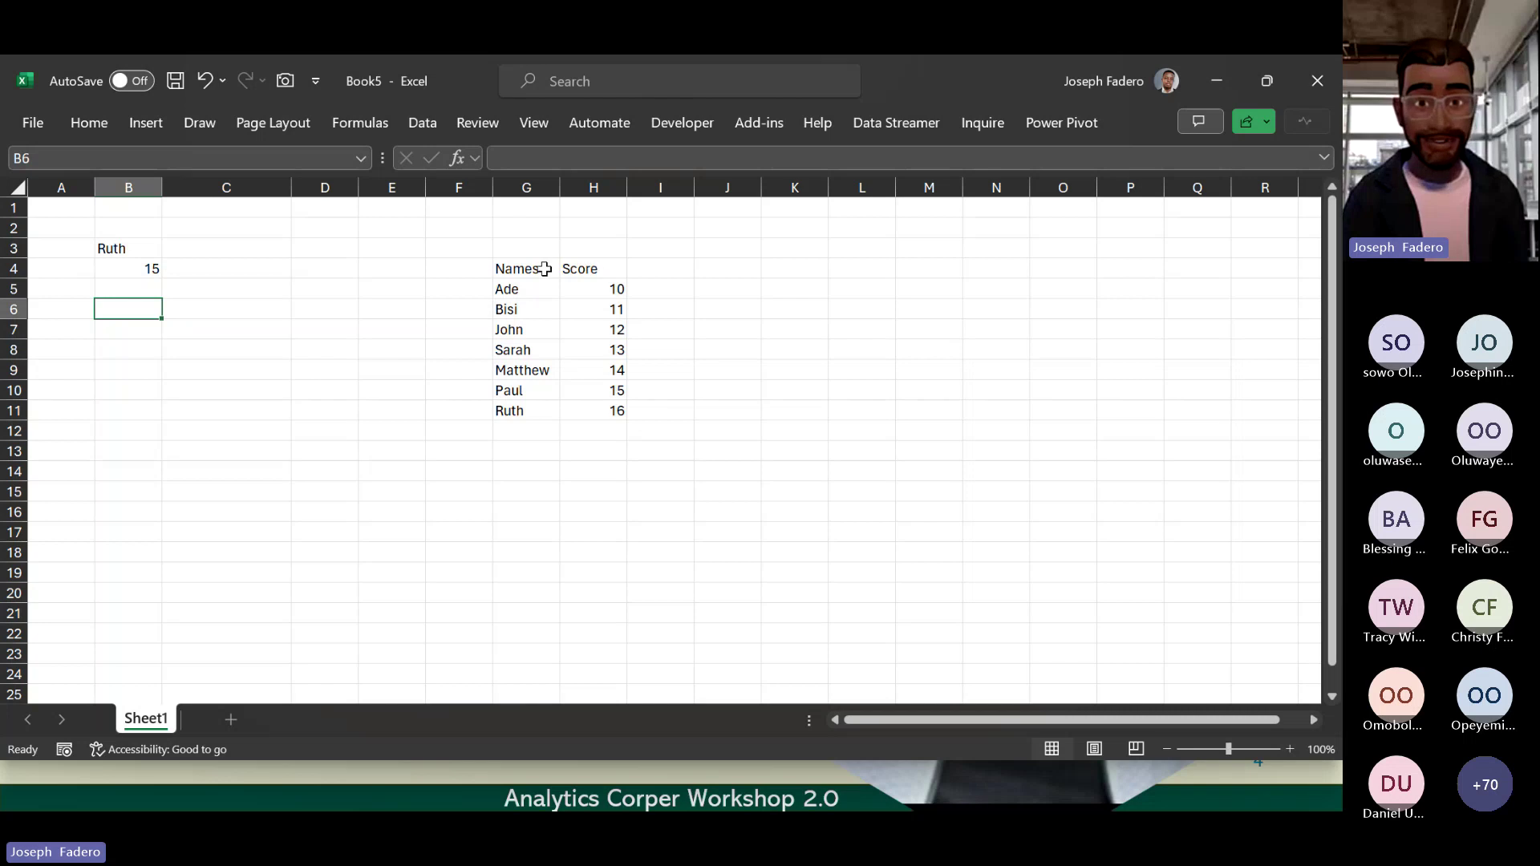
left_click(591, 268)
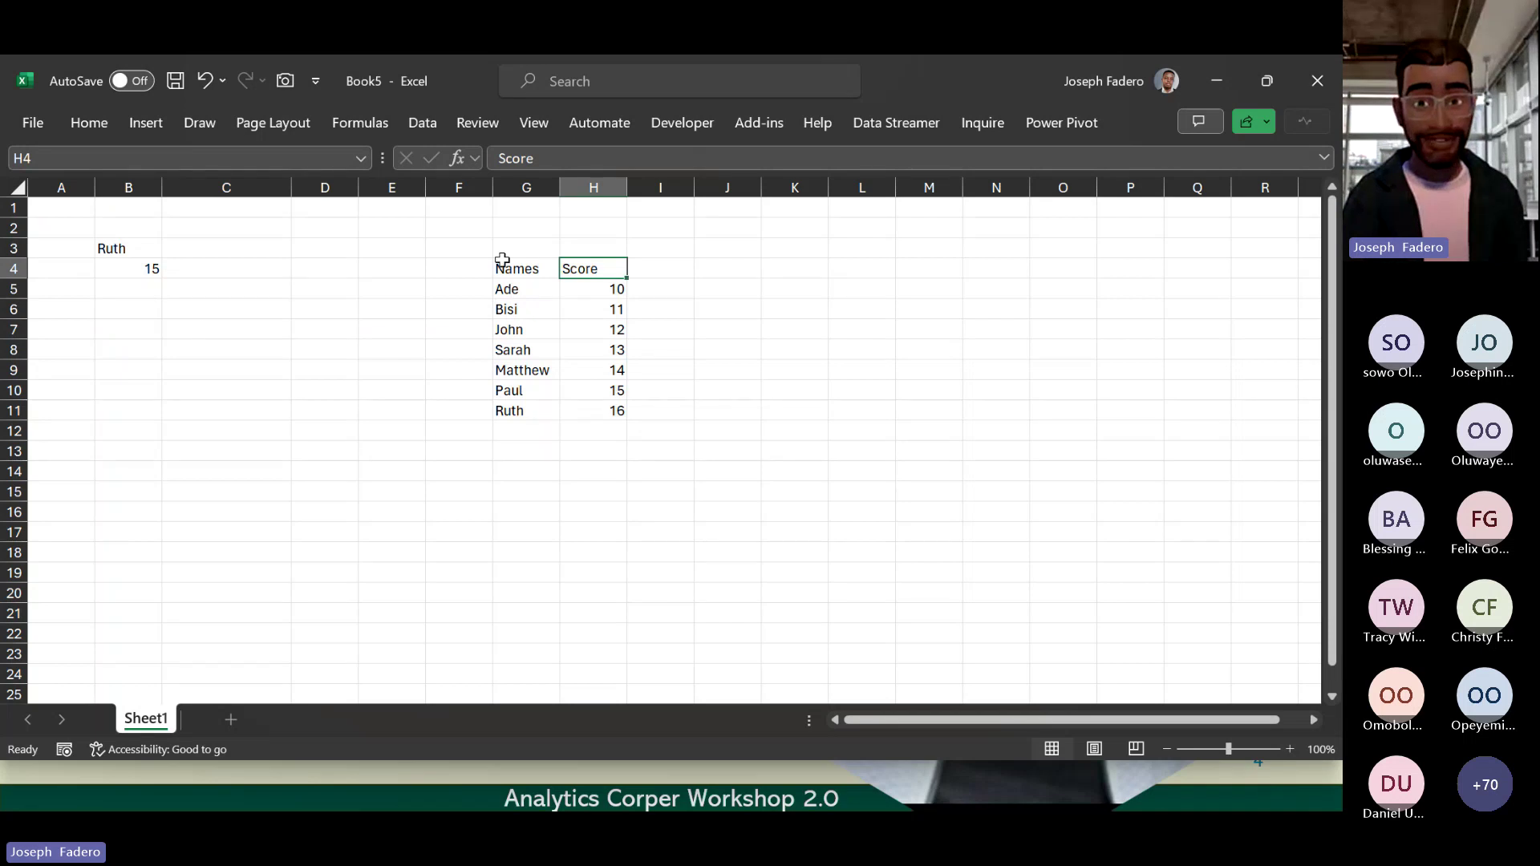
left_click(117, 328)
type("Match")
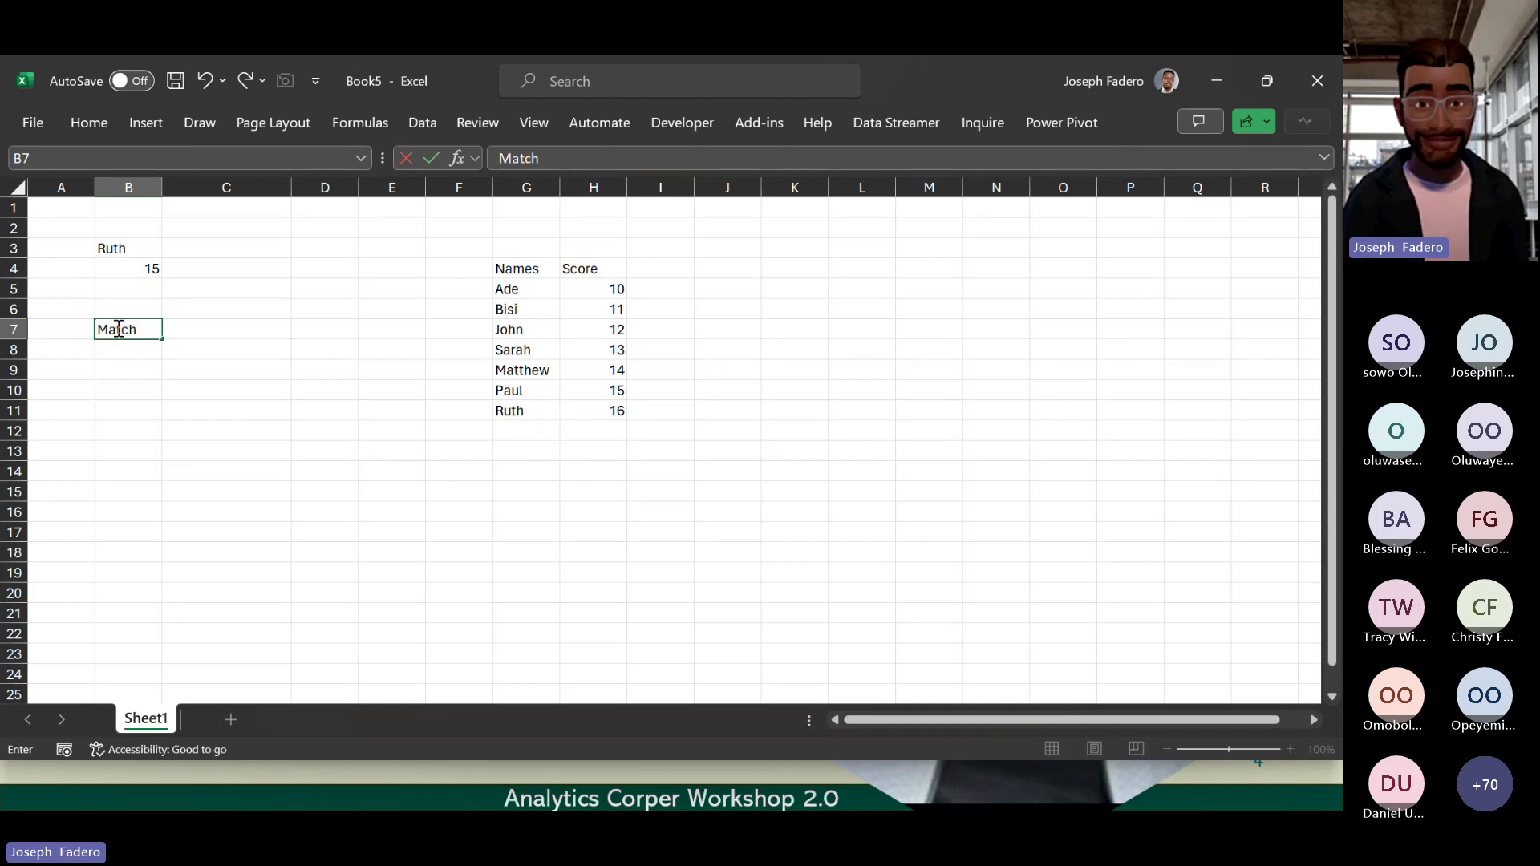
key("BackSpace")
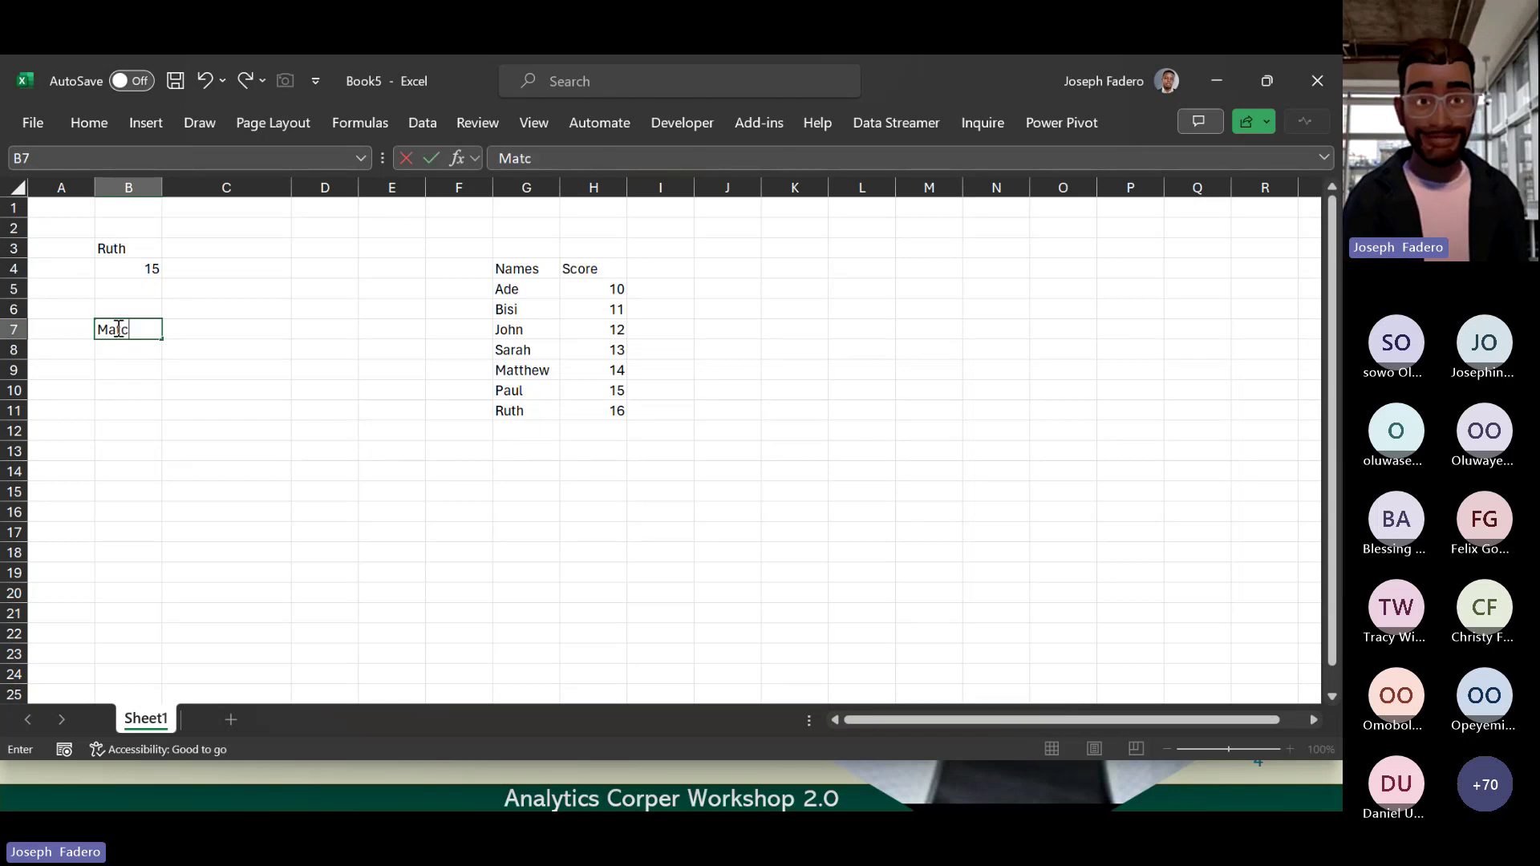
key("BackSpace")
key("BackSpace")
key("BackSpace")
key("BackSpace")
Step: Start a MATCH formula in cell B7 with the name in B3 as the lookup value
type("=")
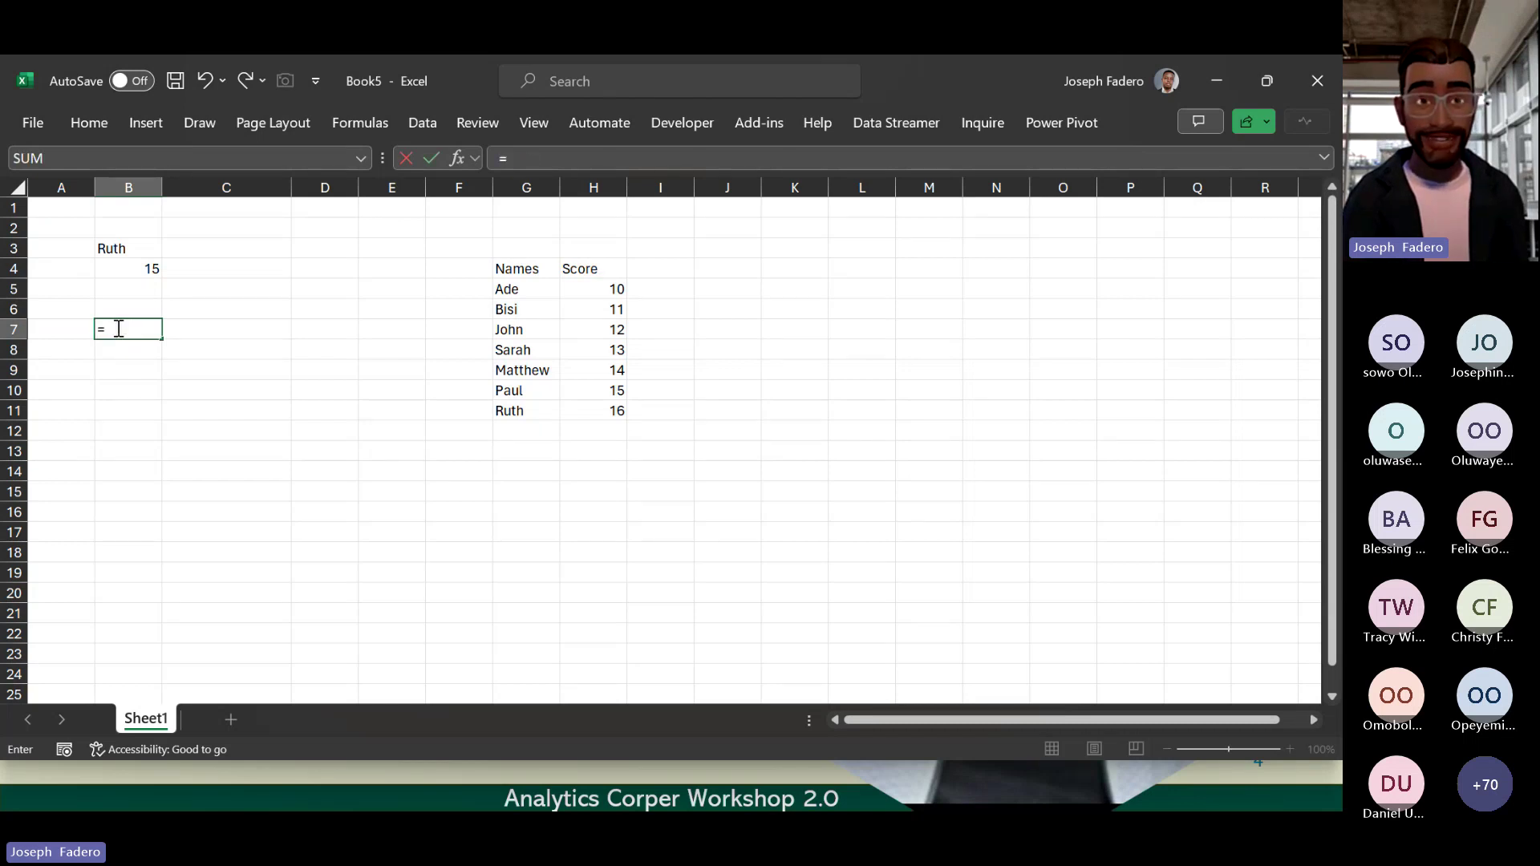
type("Mat")
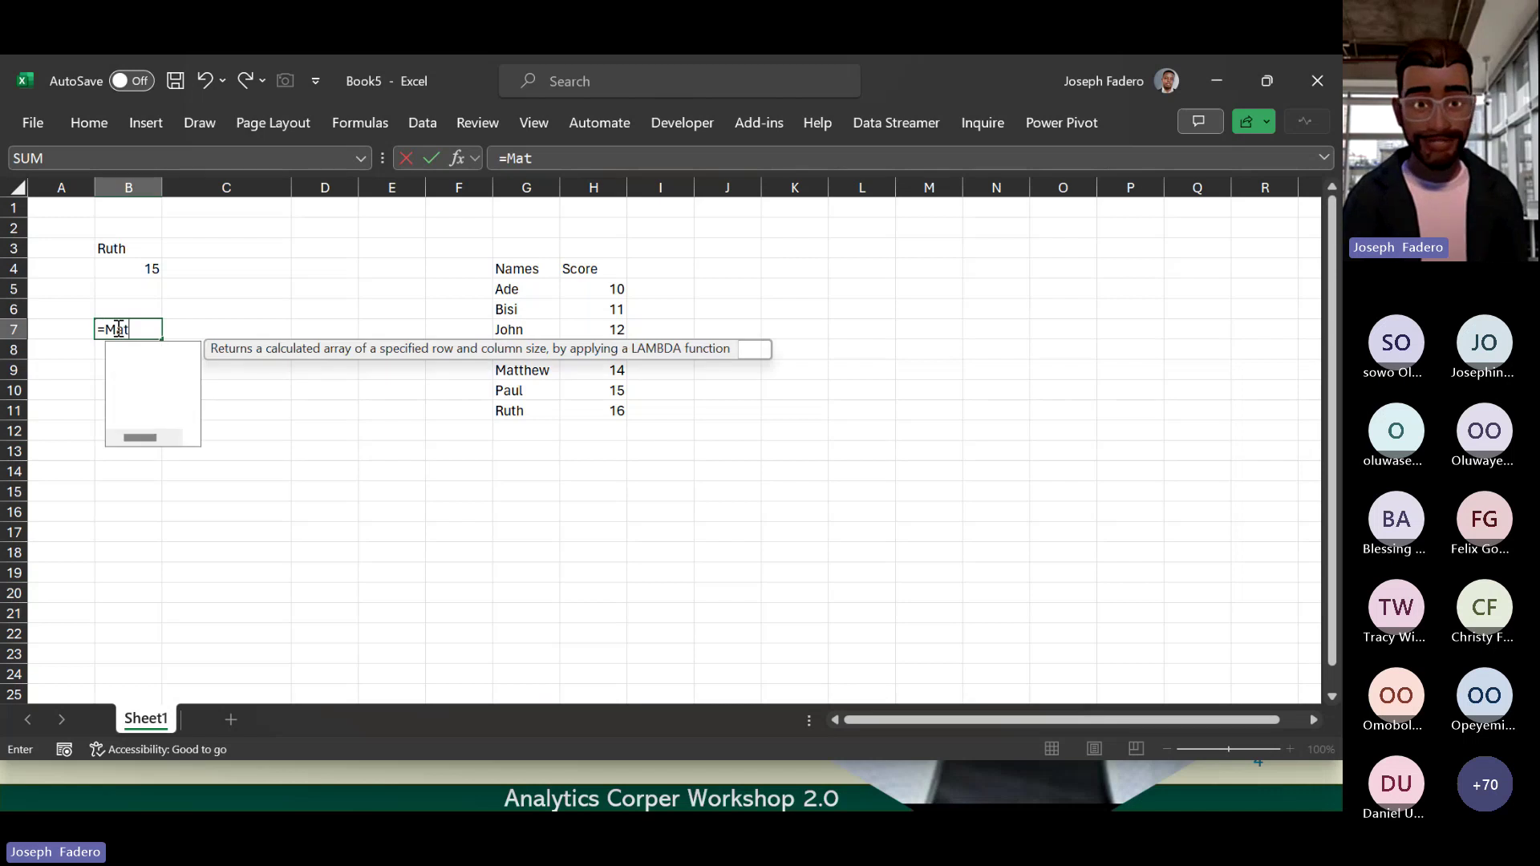
type("c")
key("Tab")
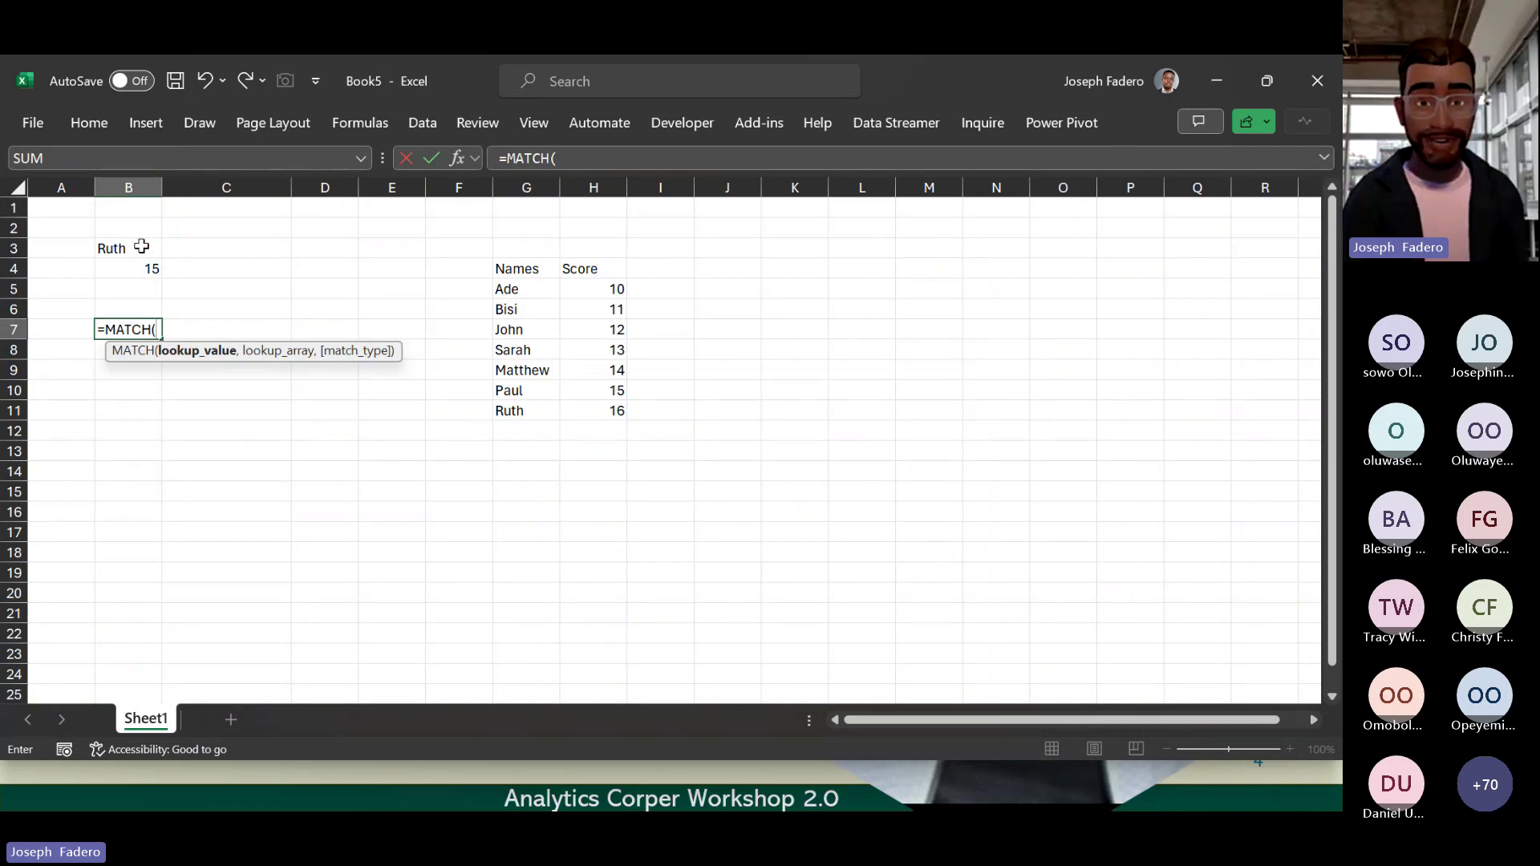
left_click(142, 247)
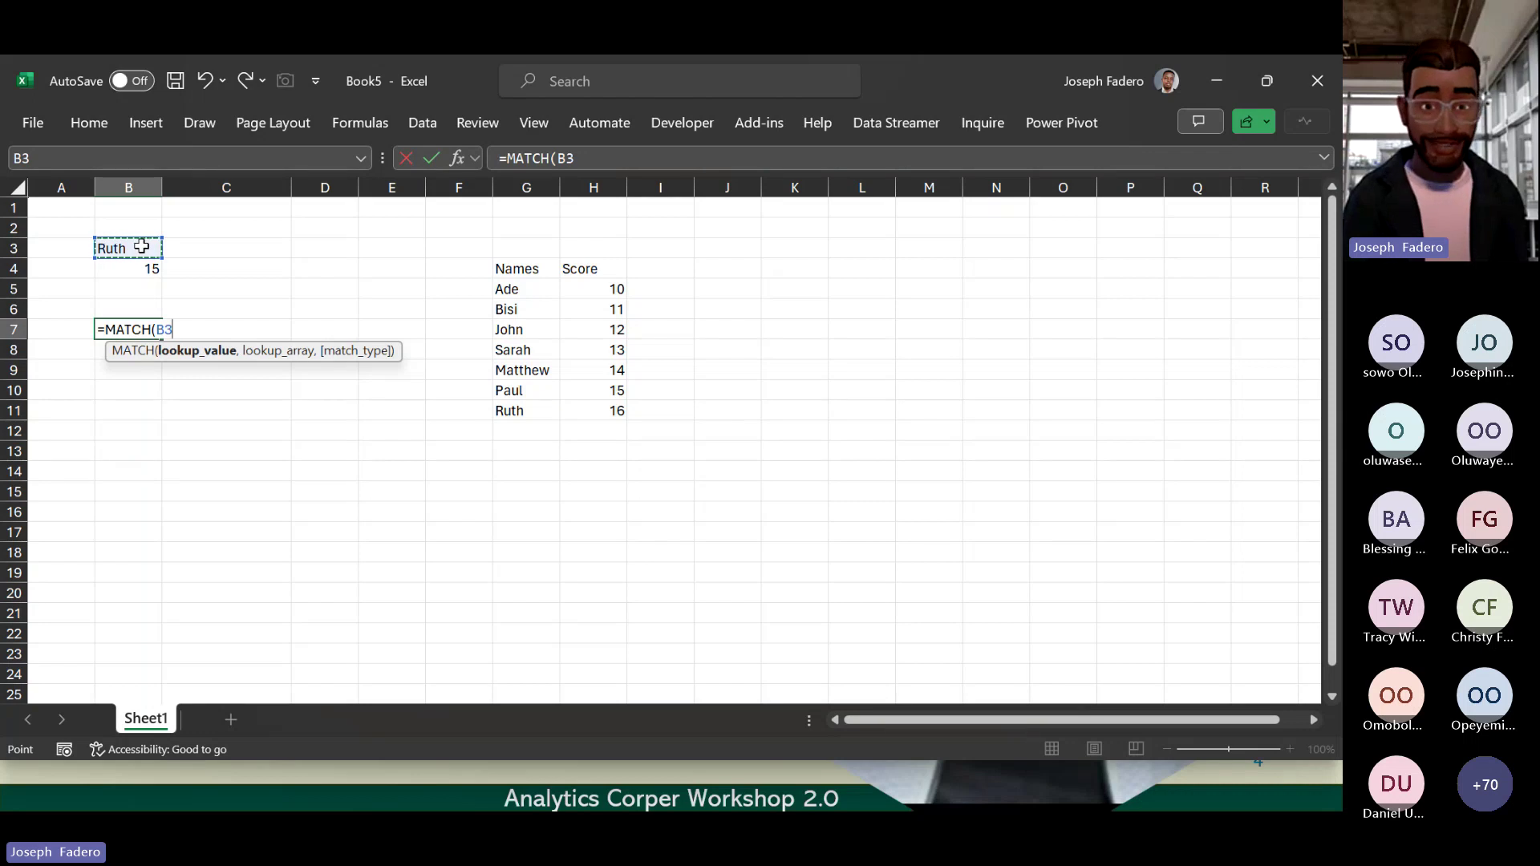
type(",")
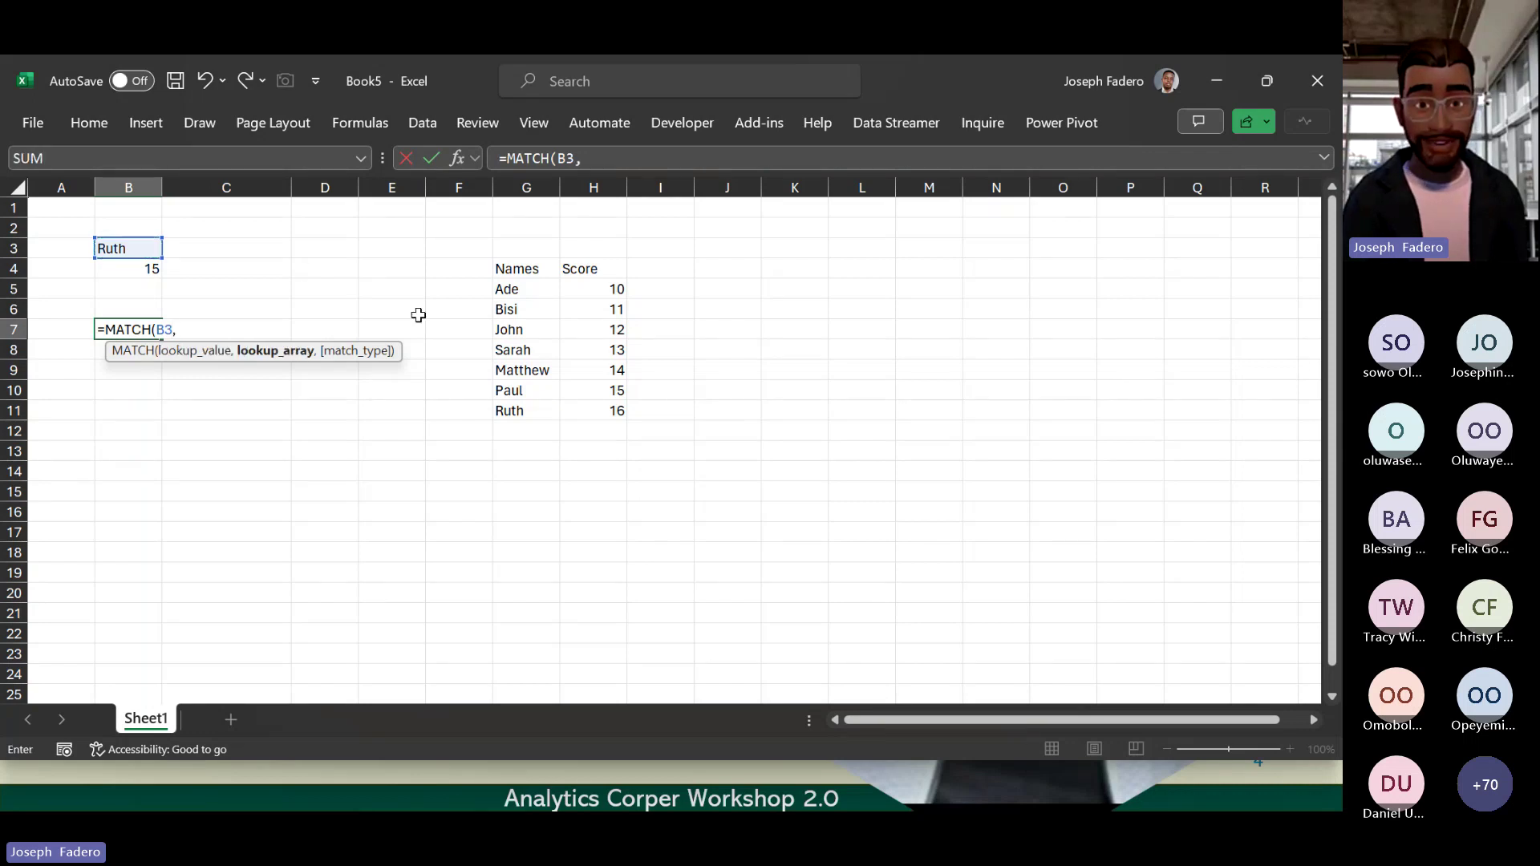
Step: Set the MATCH lookup array to the names in G5:G11 with match type 0, and complete the formula
left_click_drag(504, 276, 513, 408)
left_click(508, 289)
left_click_drag(508, 289, 521, 405)
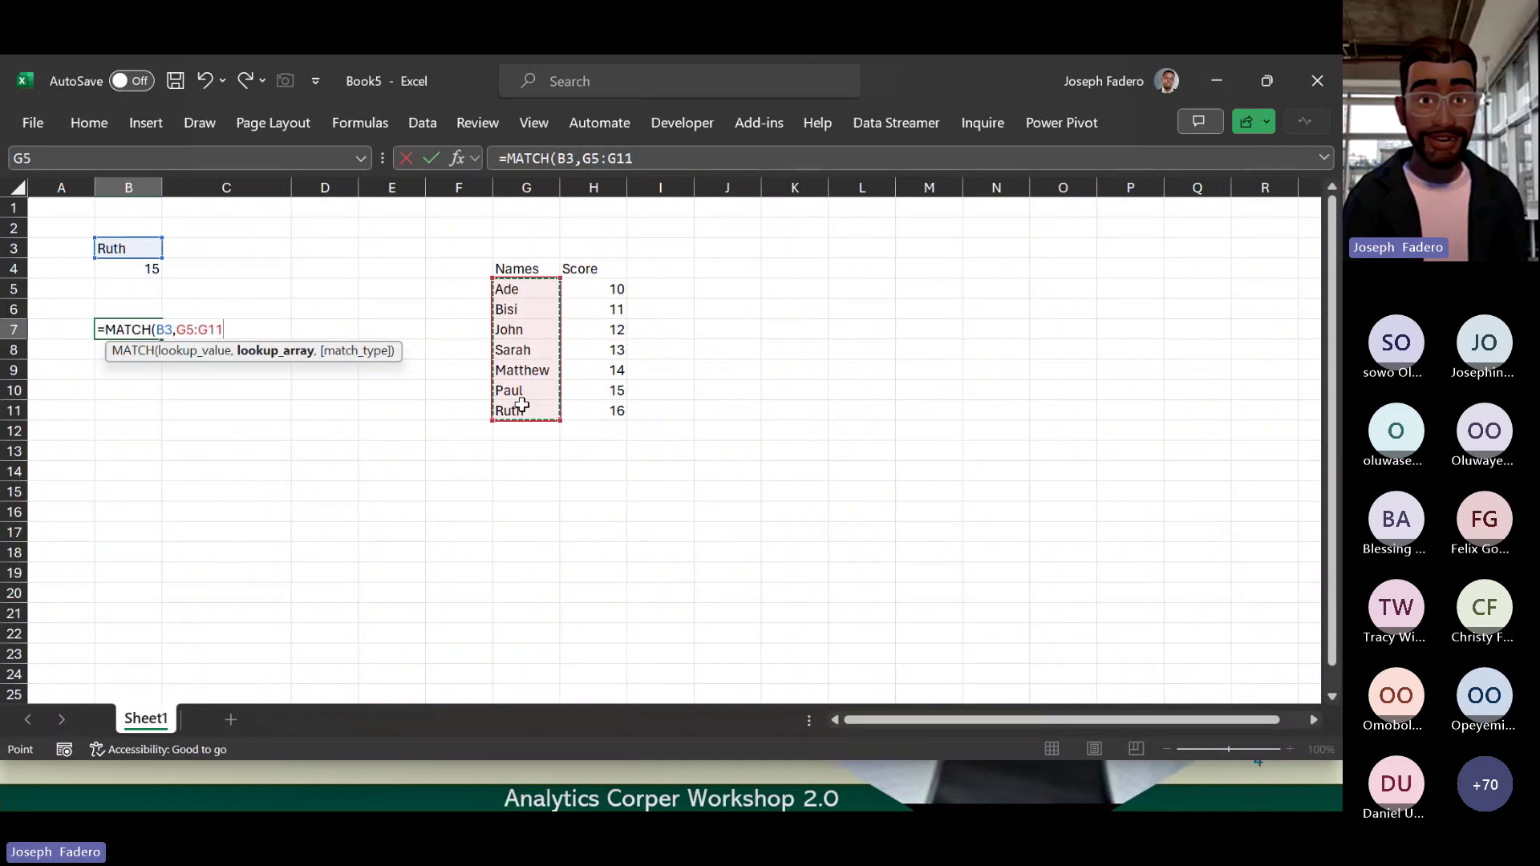
type(",")
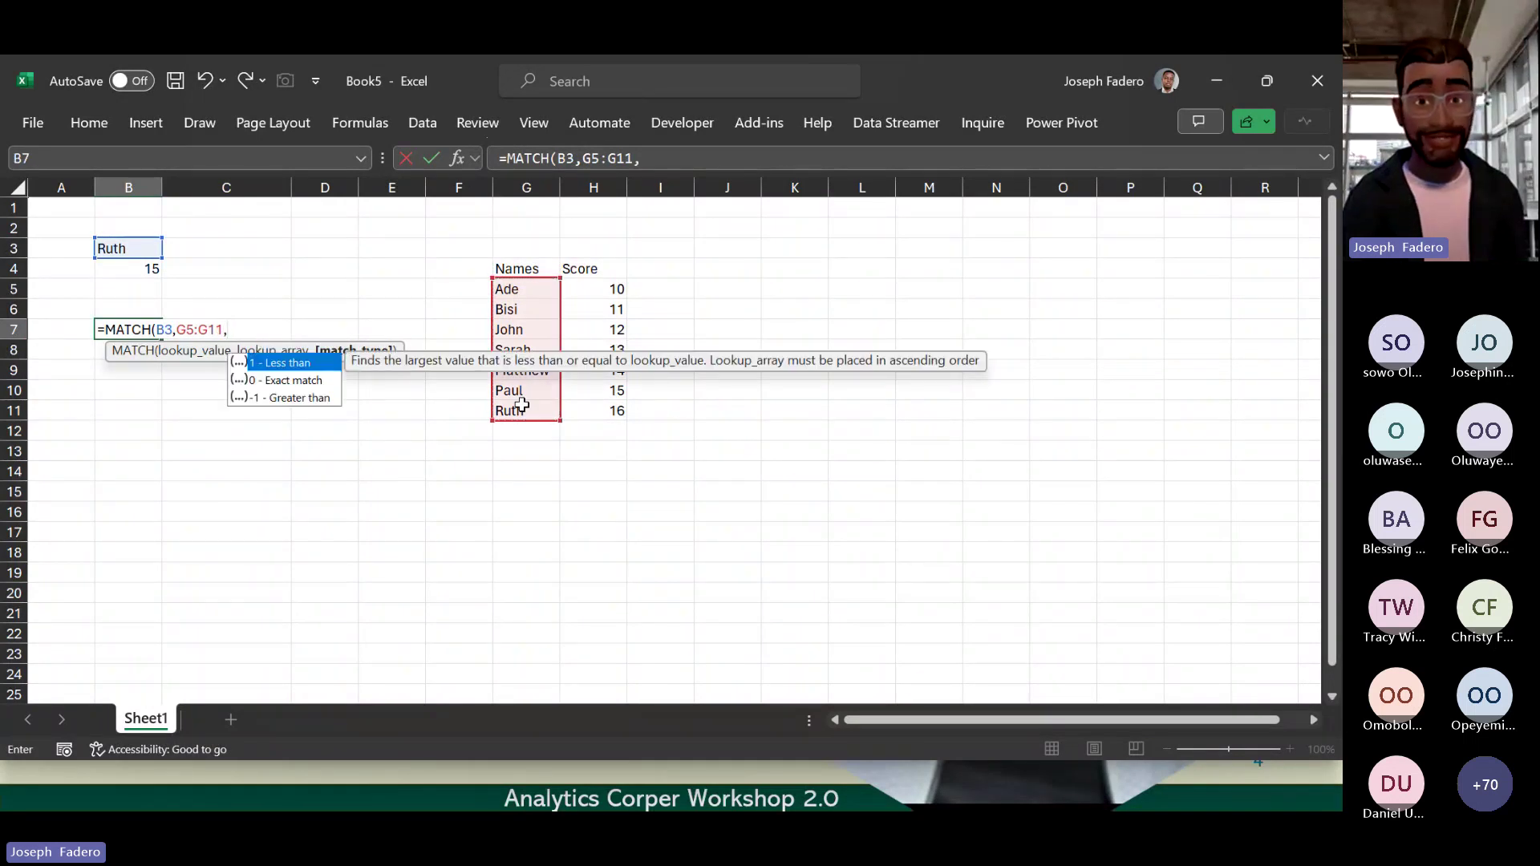
type("0")
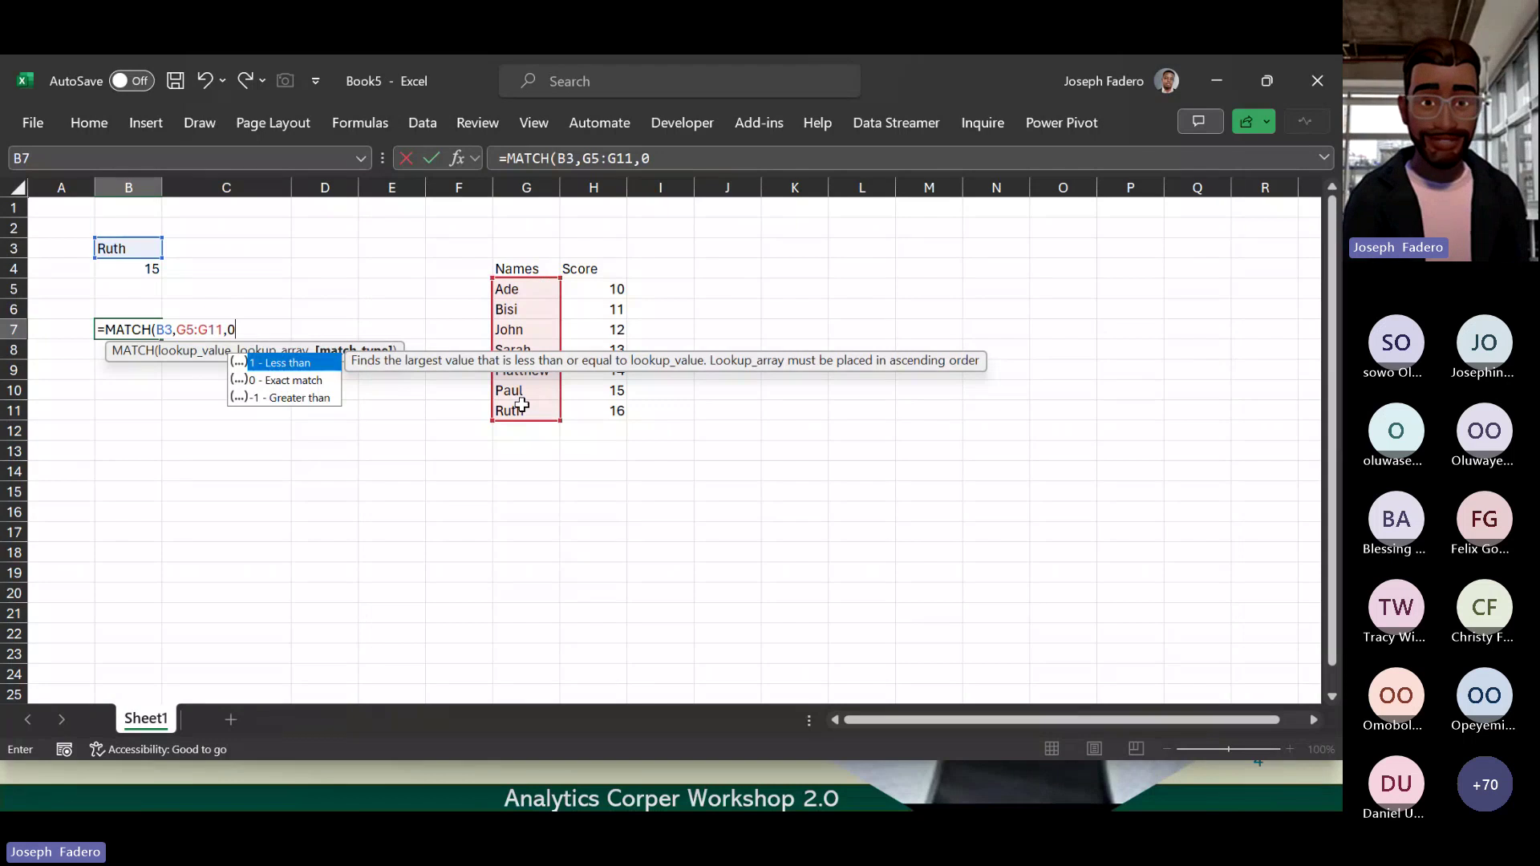
type(")")
key("Return")
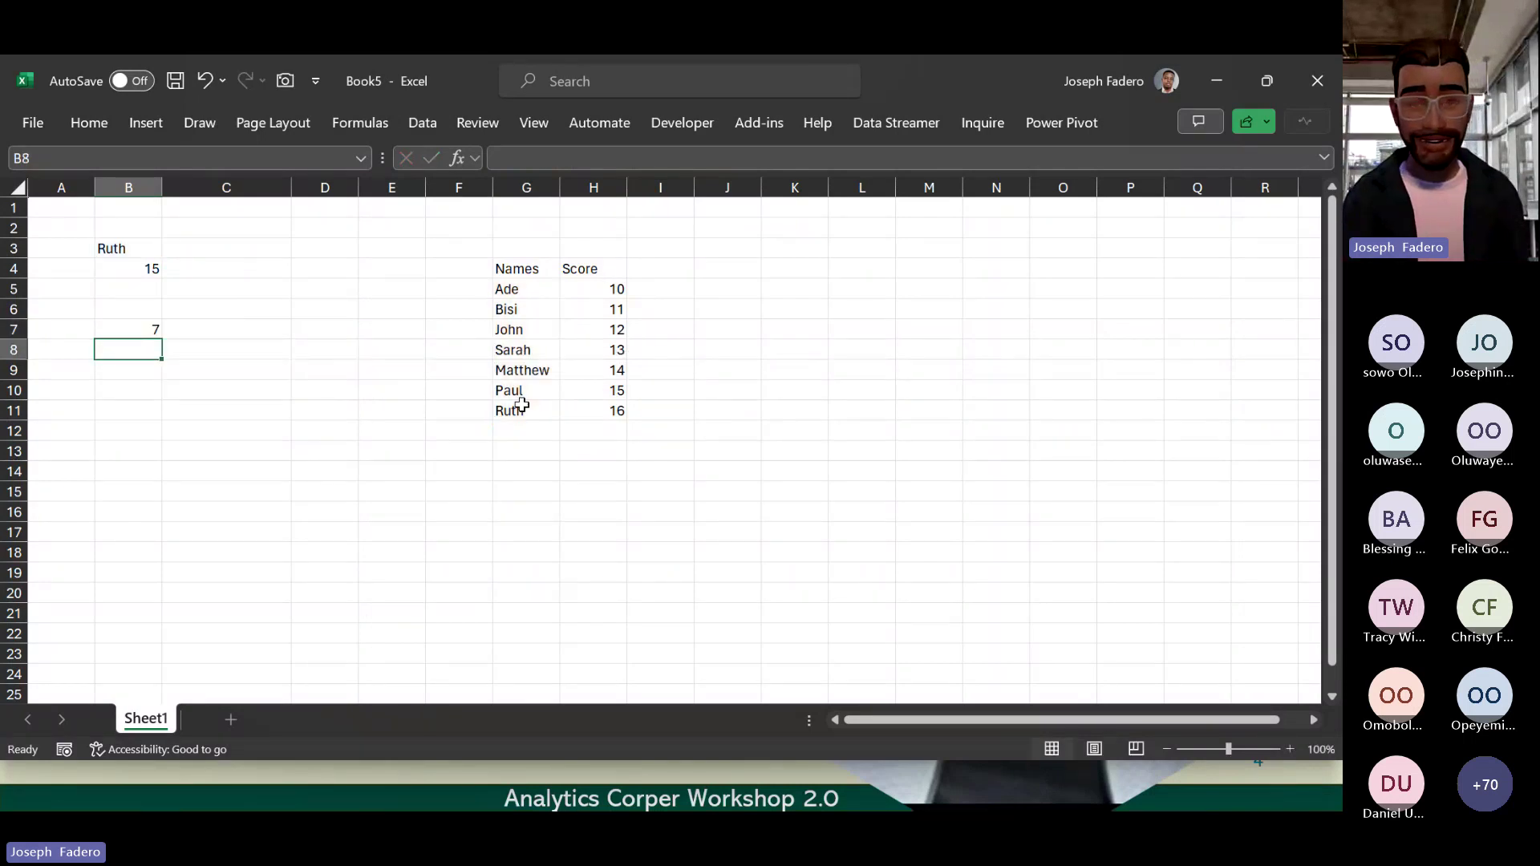
Step: Label the MATCH result by entering Row Number in cell B6 above it
key("Up")
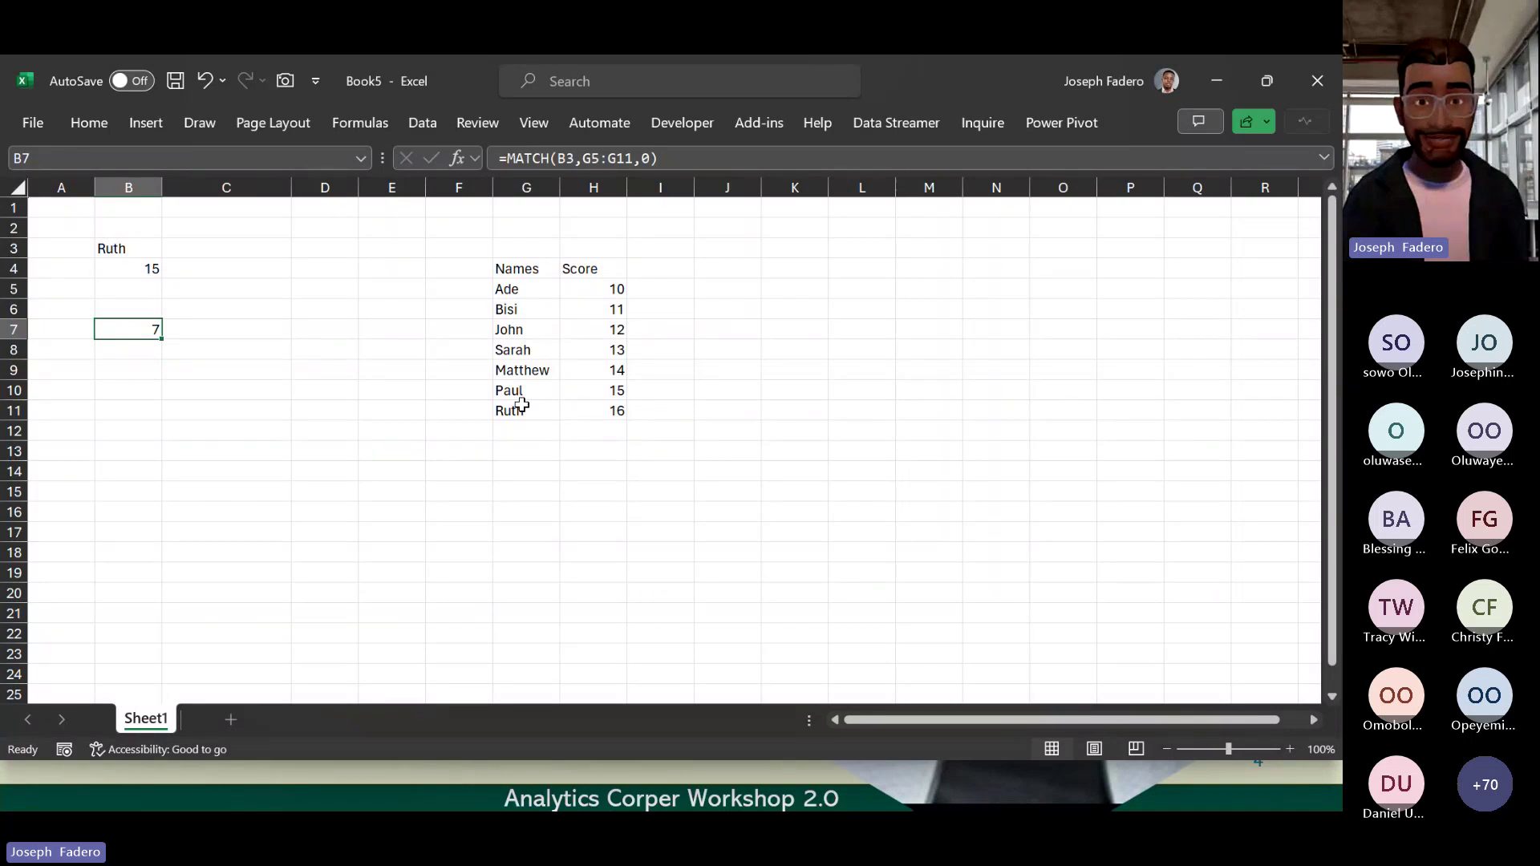
key("Up")
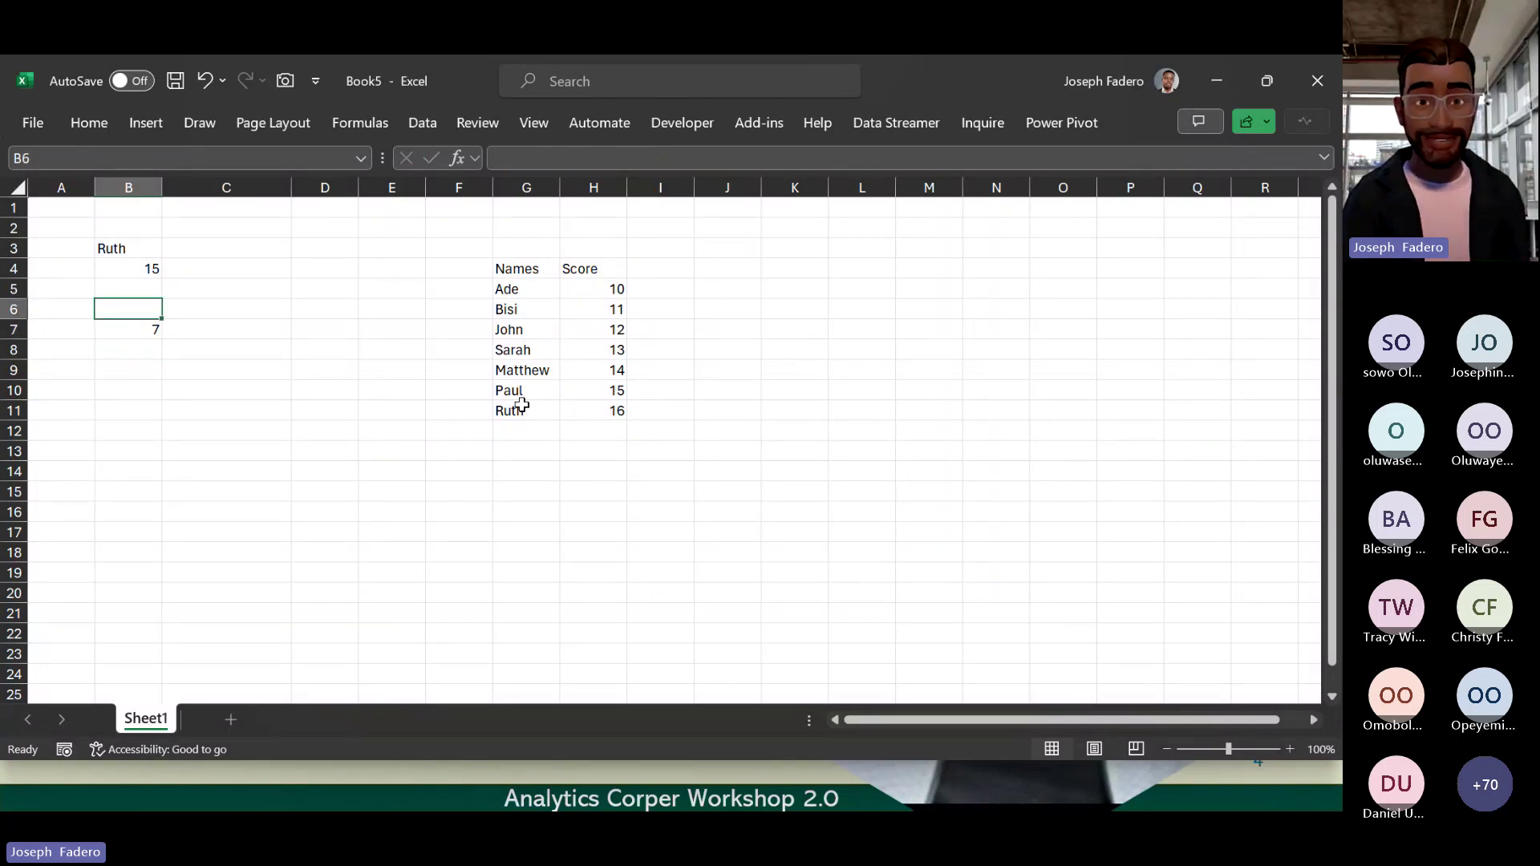
type("Row N")
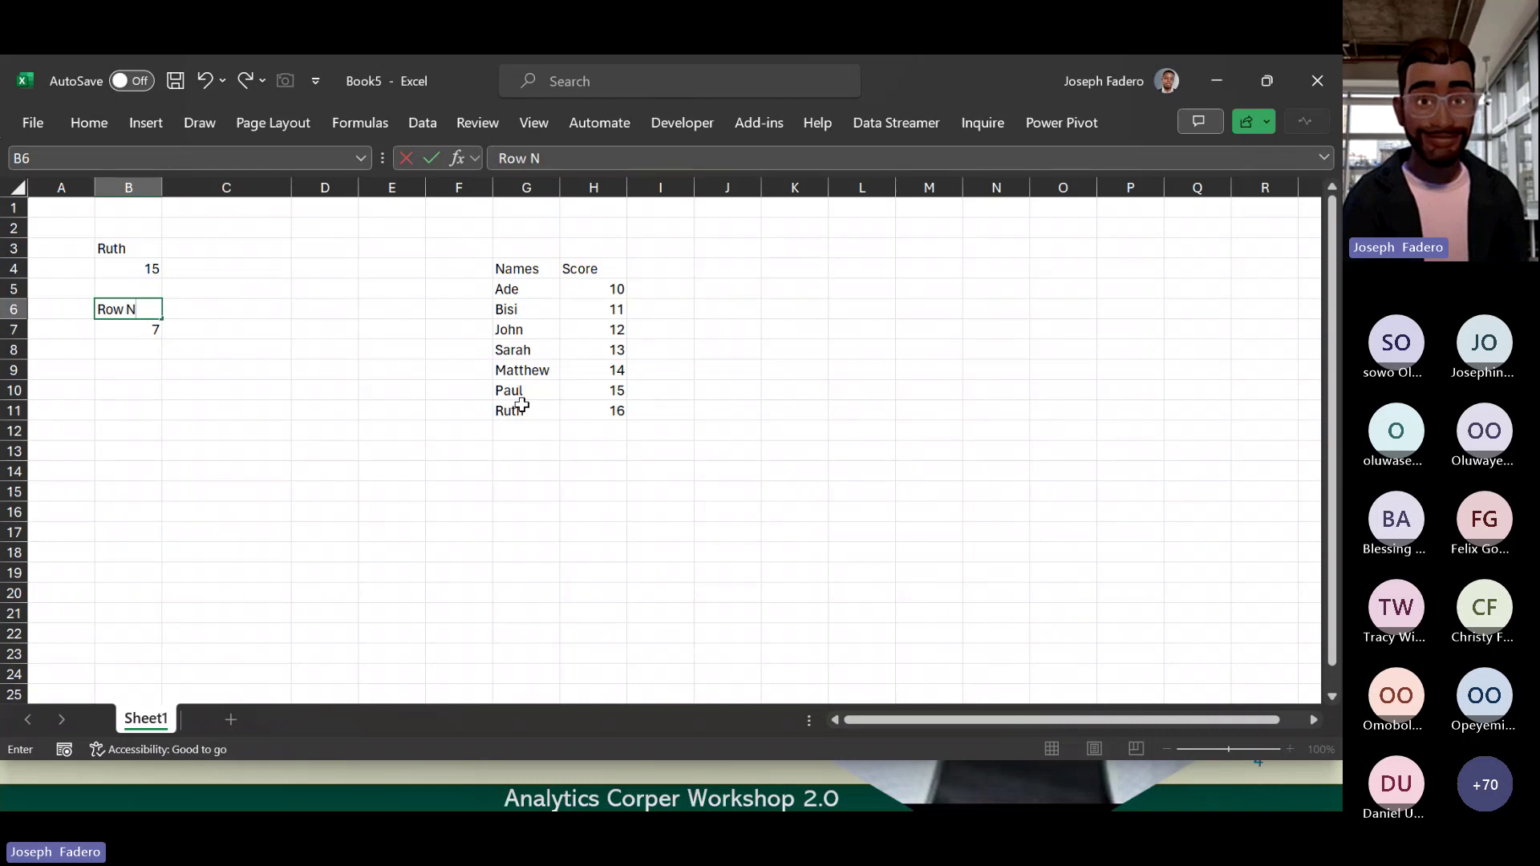
type("umber")
key("Return")
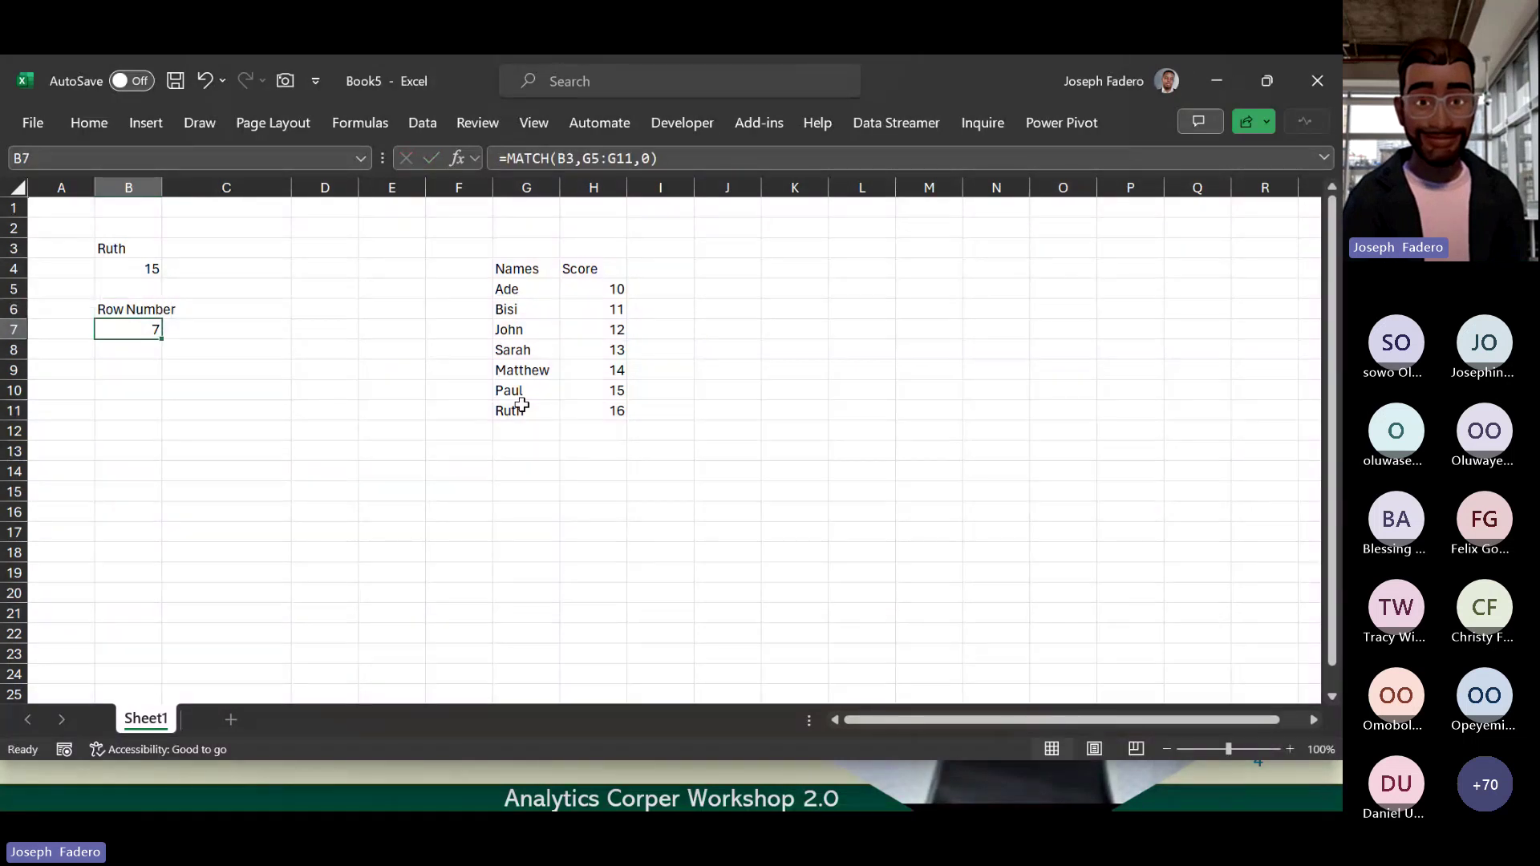
Step: Enter the label Column Number in cell B9
key("Down")
key("Down")
key("Up")
key("Up")
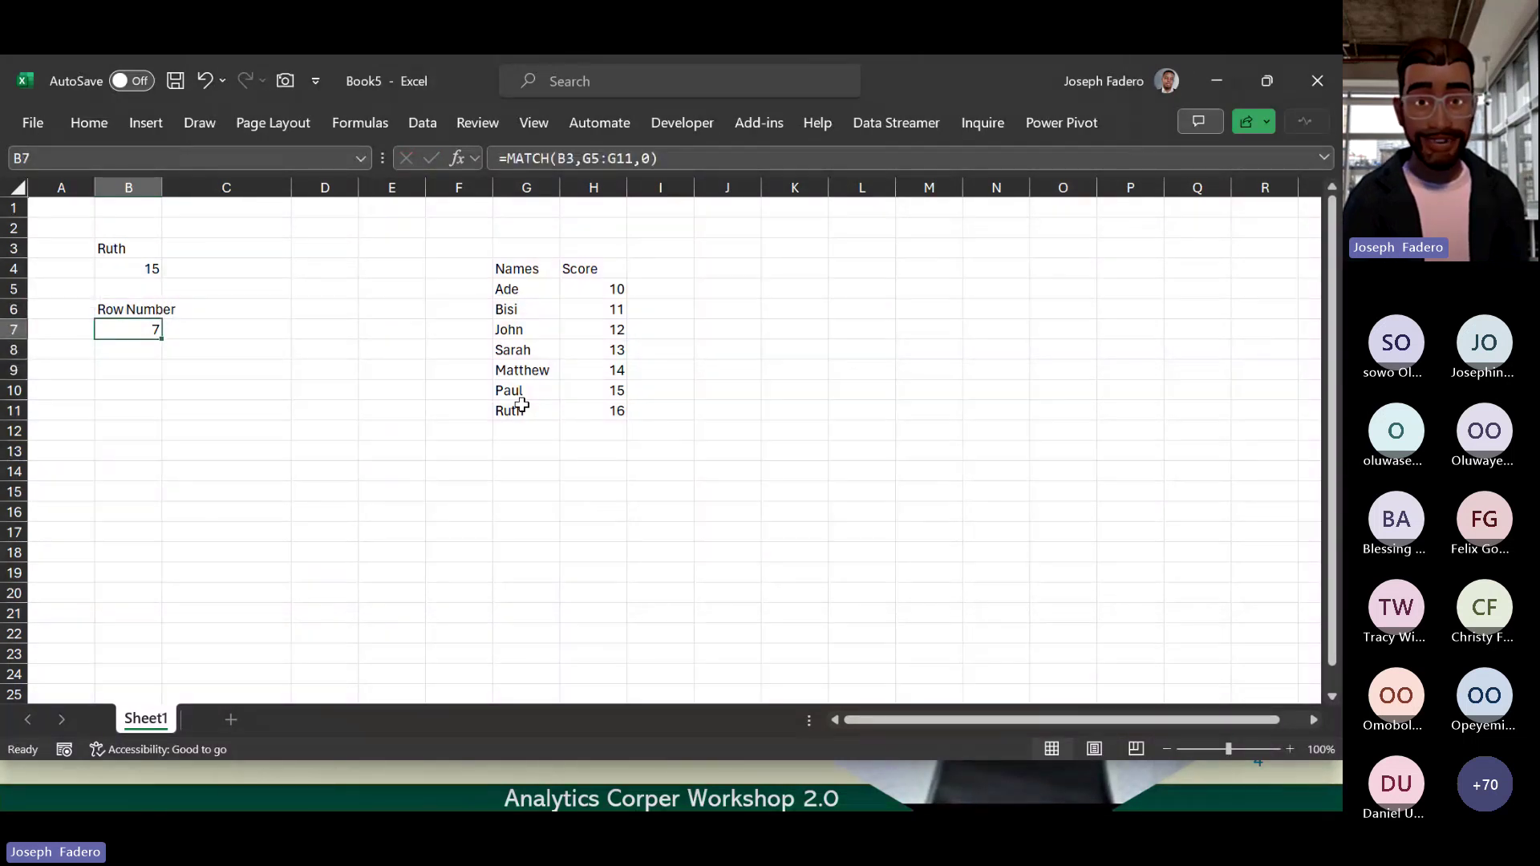
key("Down")
key("Down")
key("Down")
key("Up")
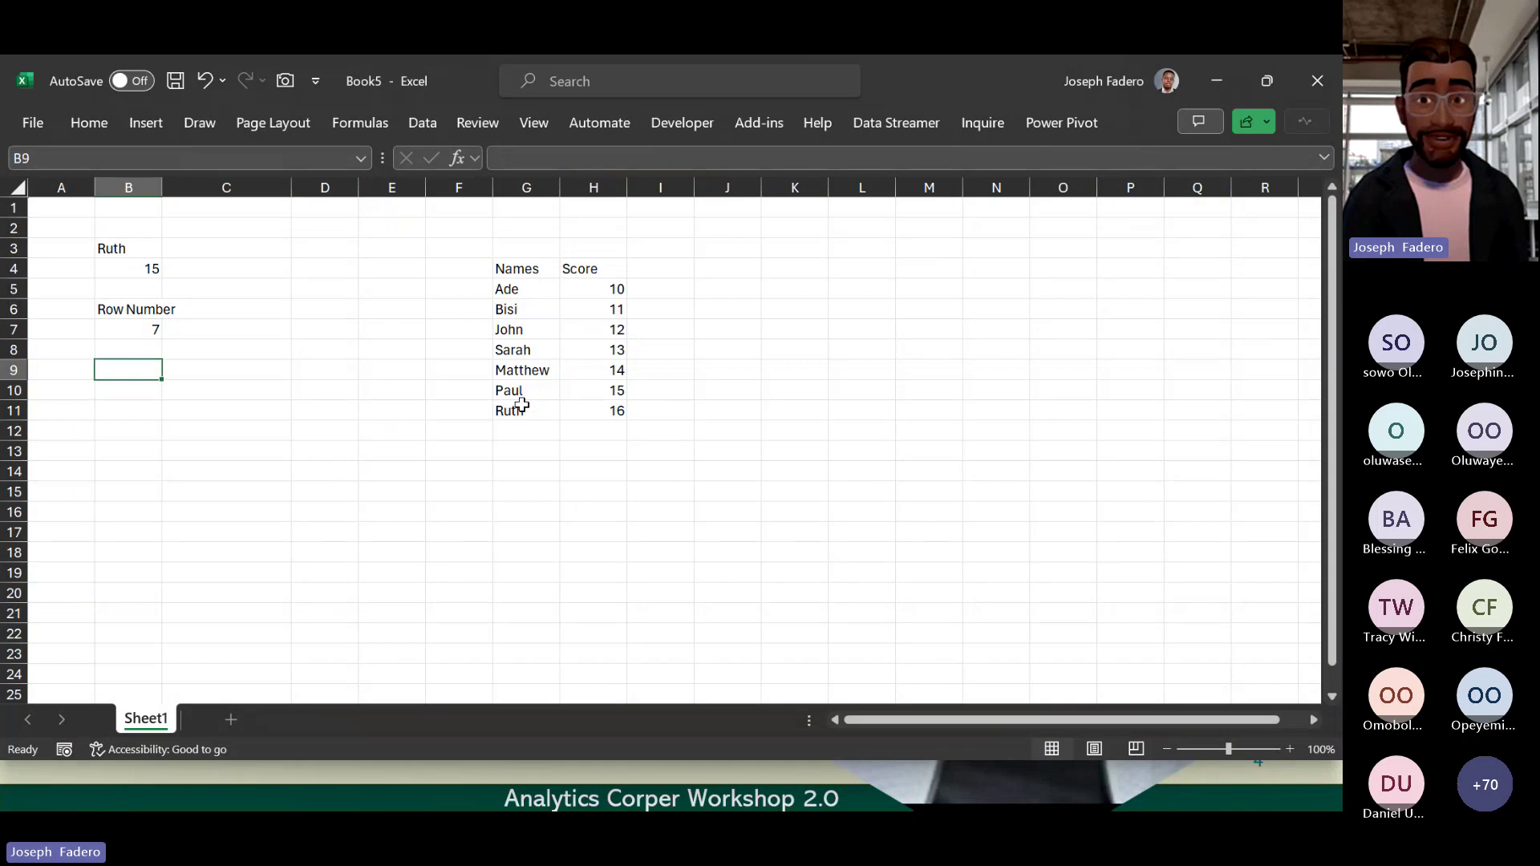
type("Col")
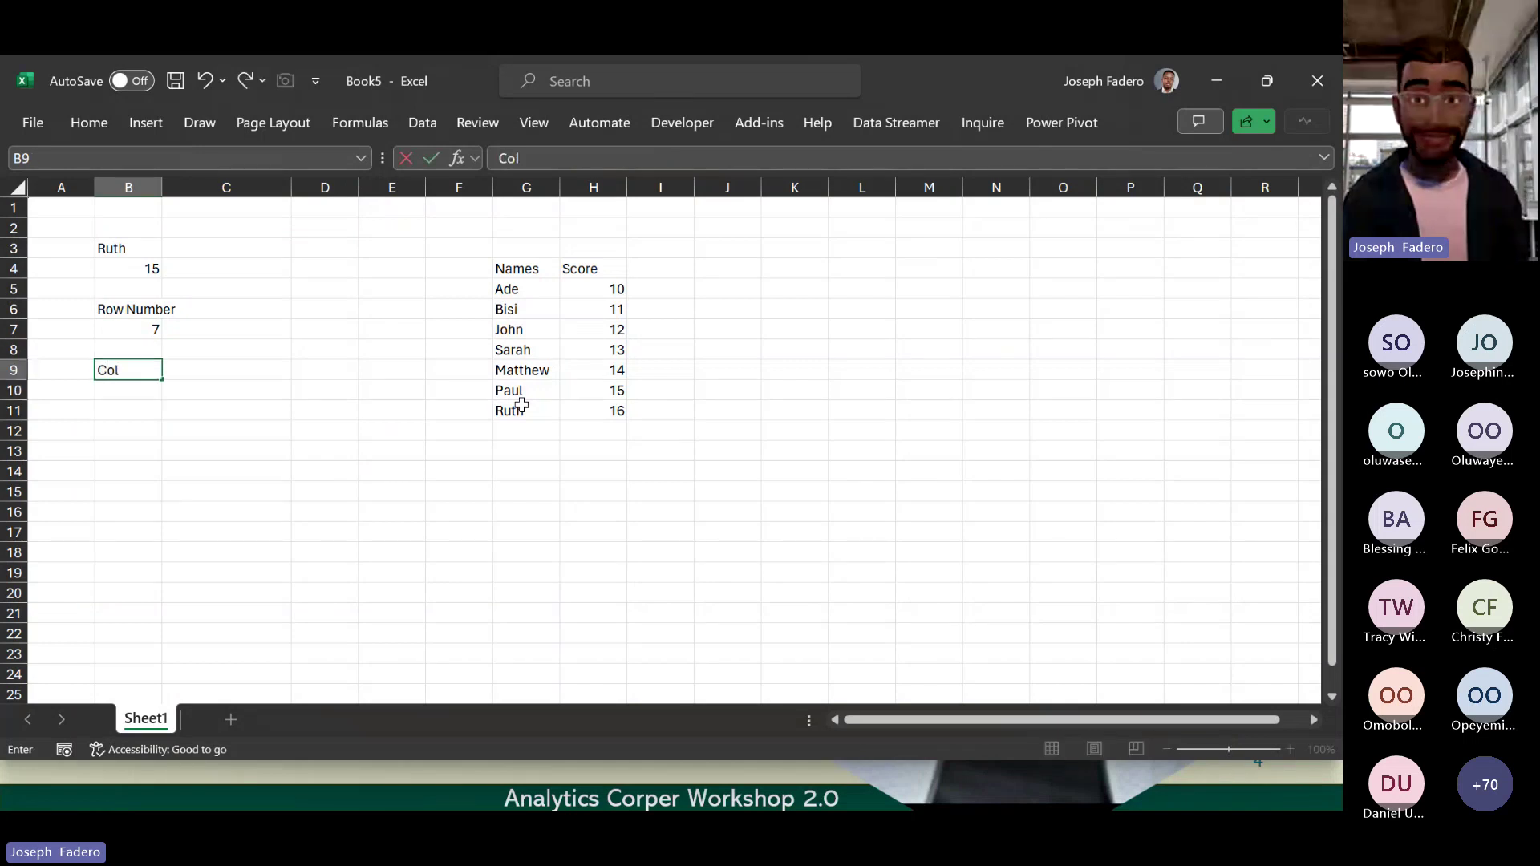
type("umn Nu")
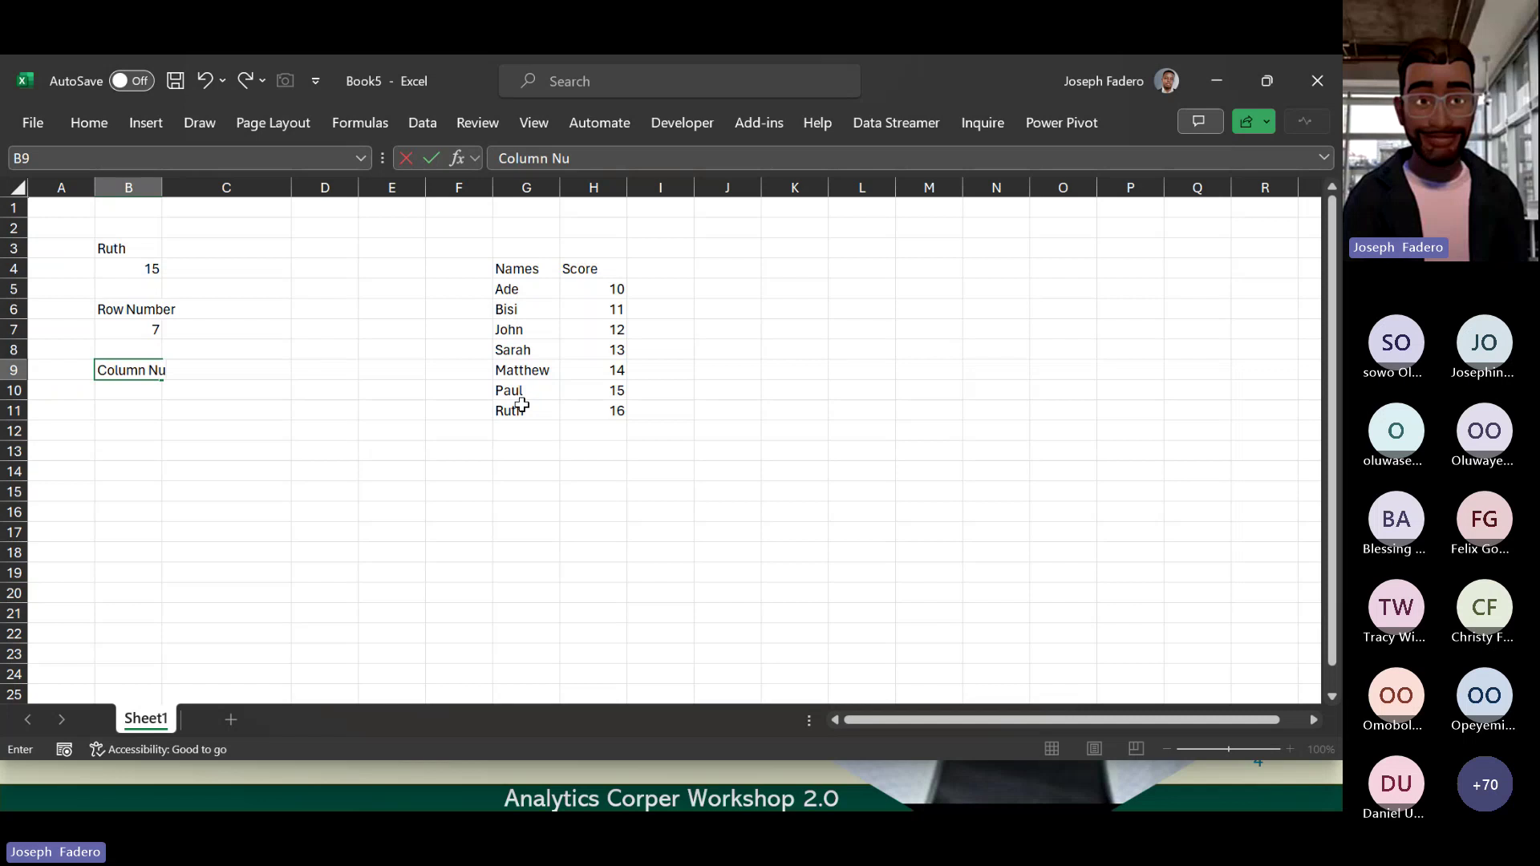
type("mber")
key("Return")
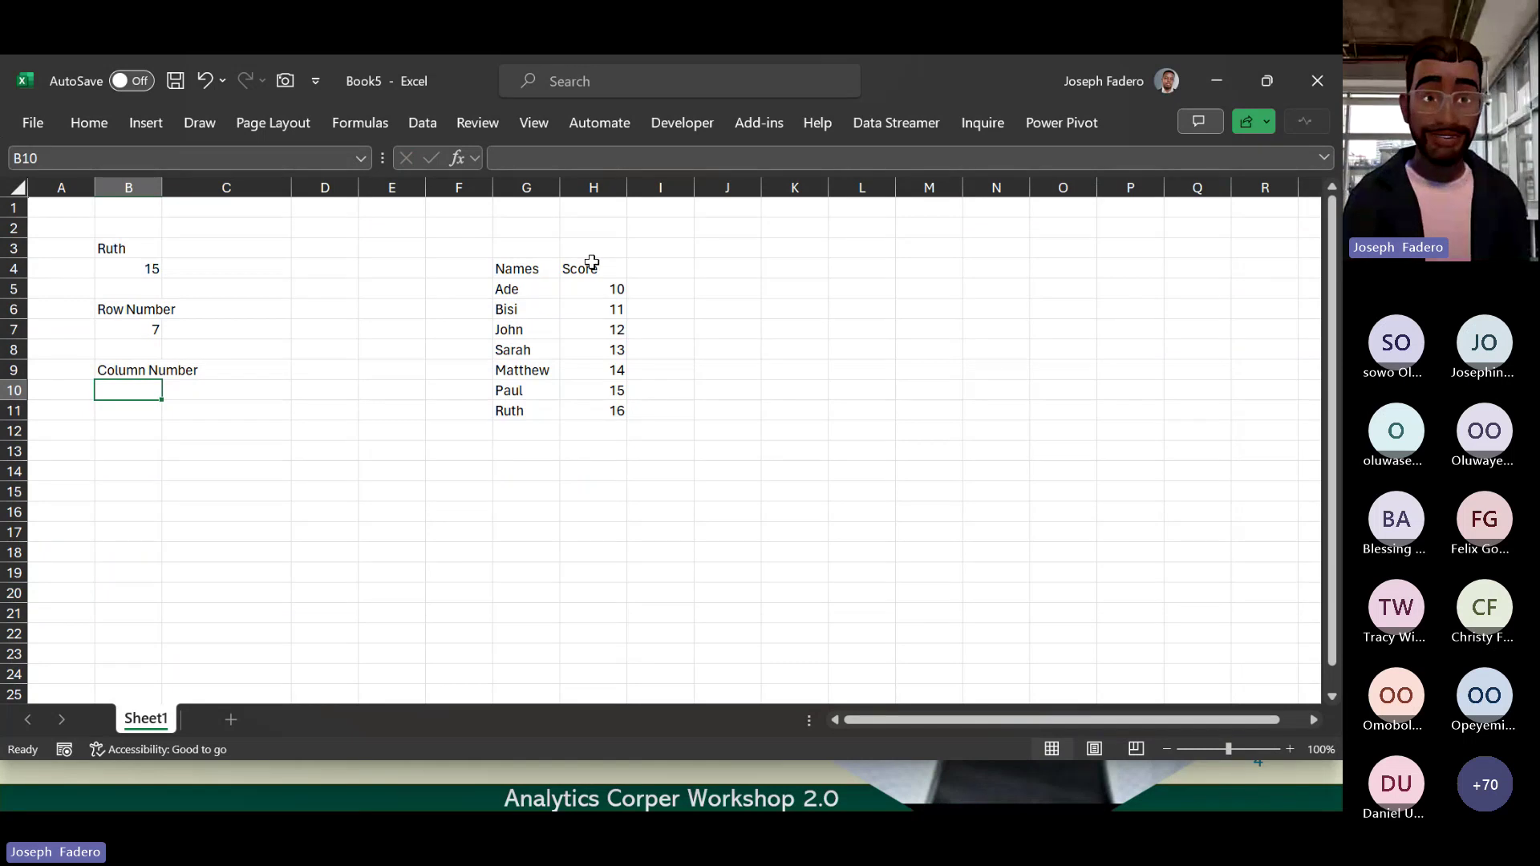
Step: Enter a MATCH formula in B10 that looks up C2 in the table headers G4:H4 with match type 0
left_click(110, 329)
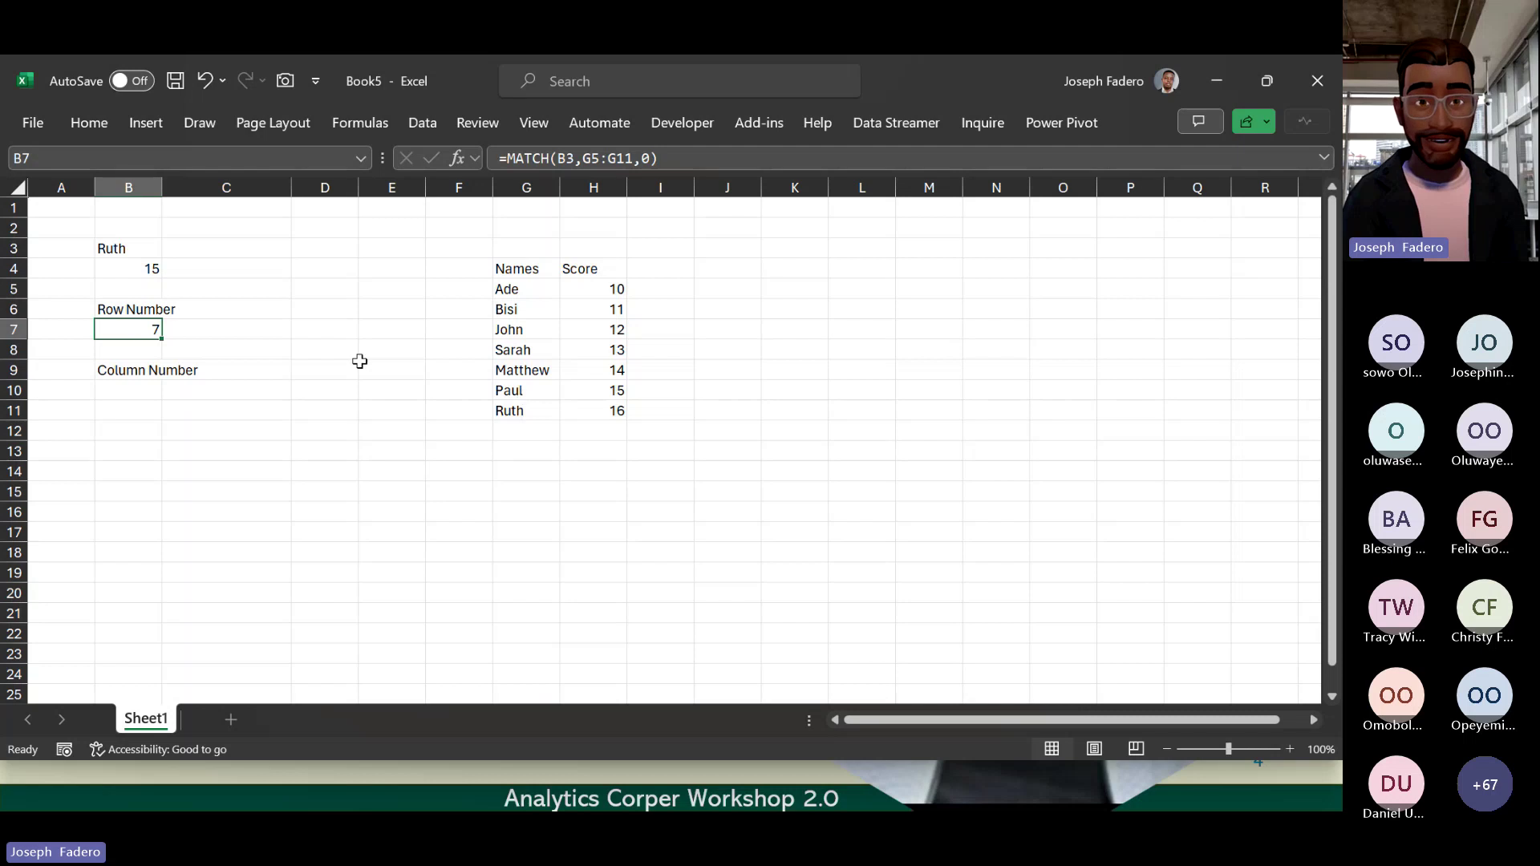
left_click(121, 394)
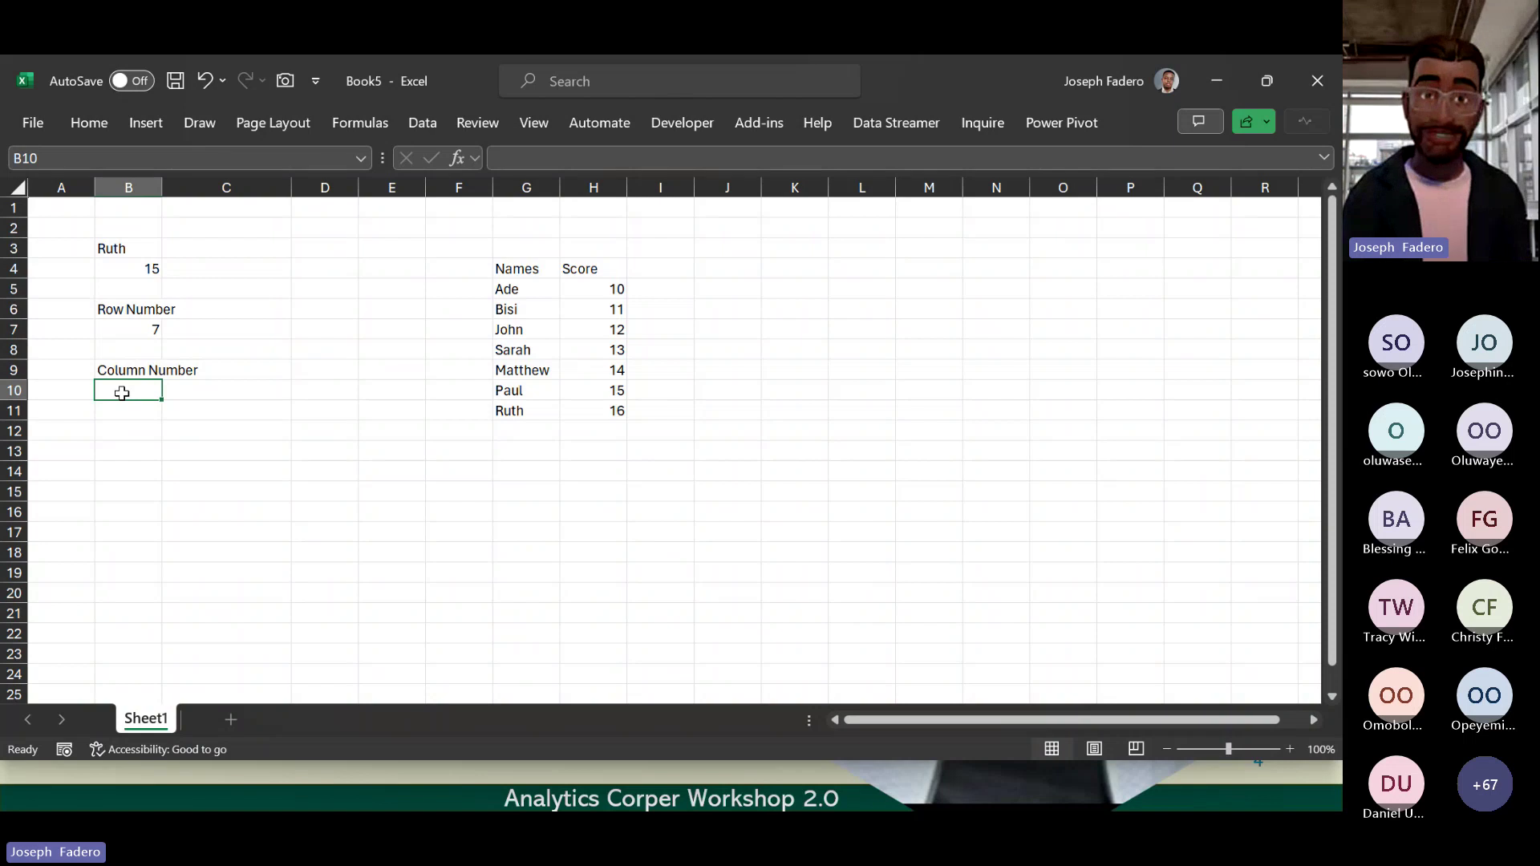
type("=MATCH(")
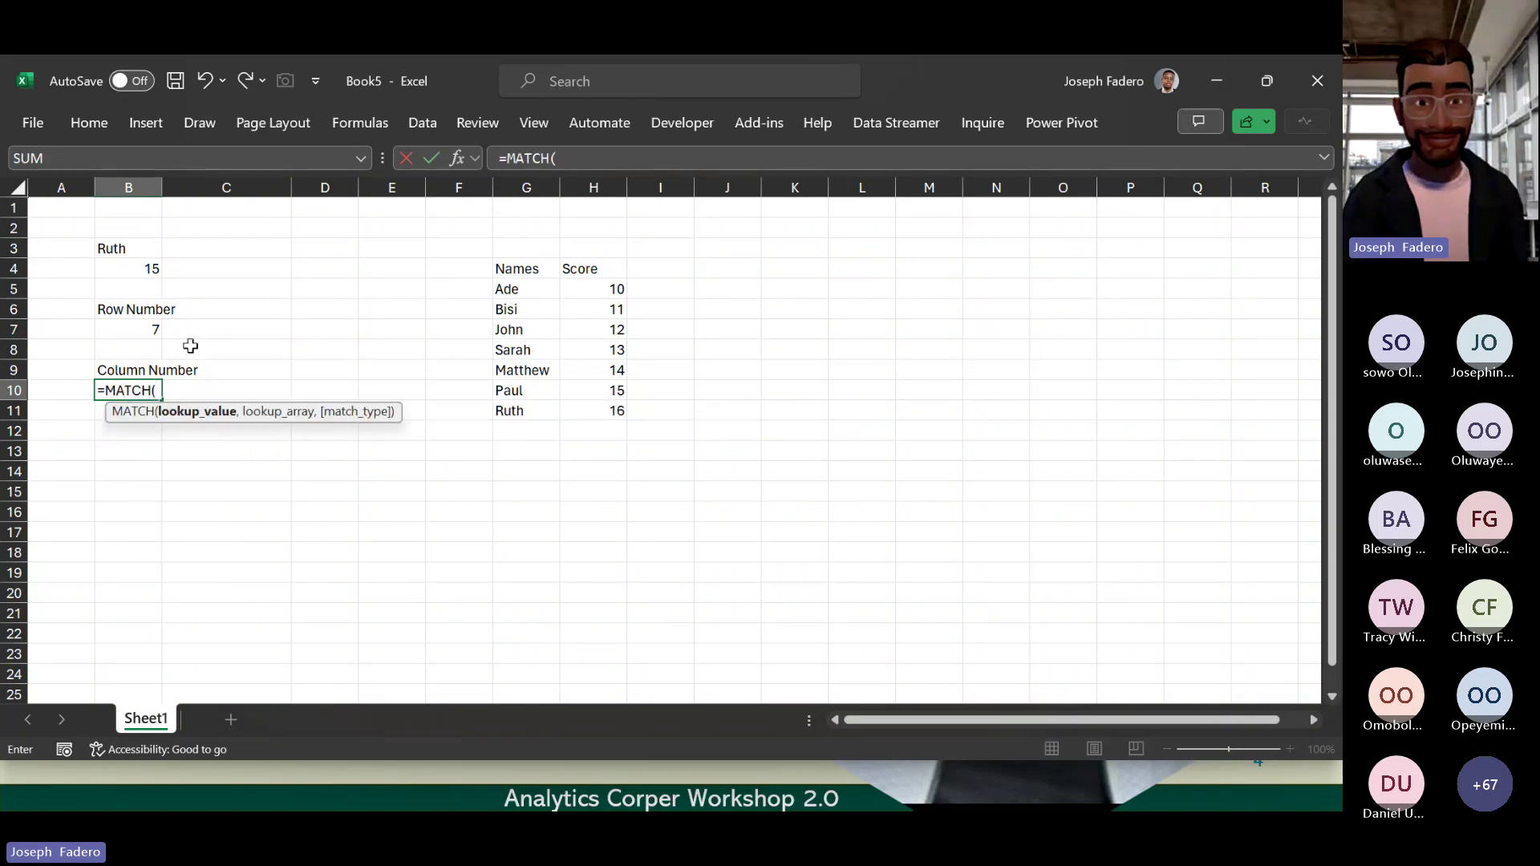
left_click(213, 231)
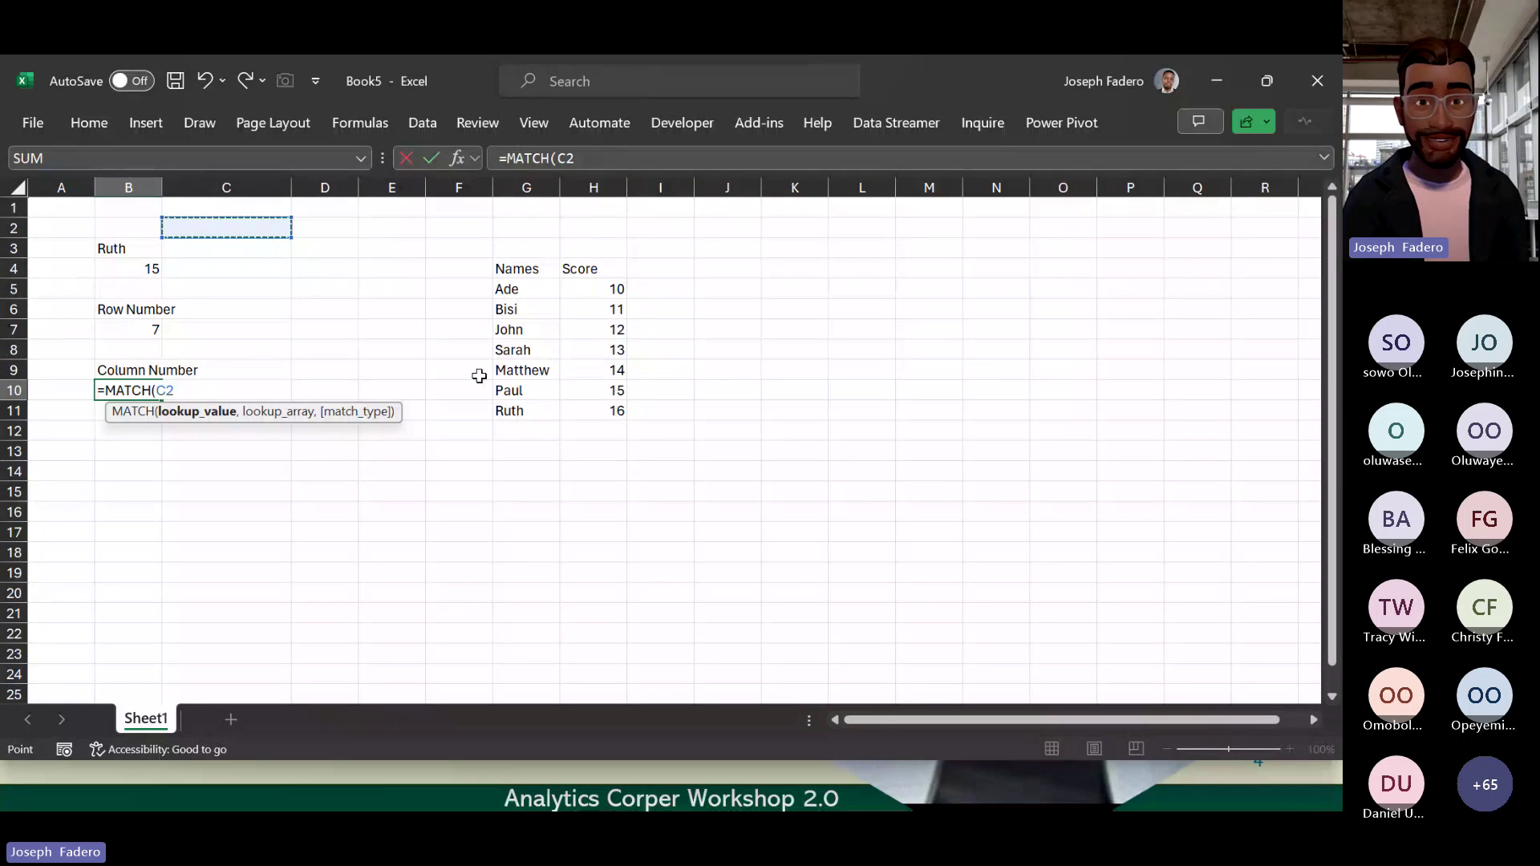
type(",")
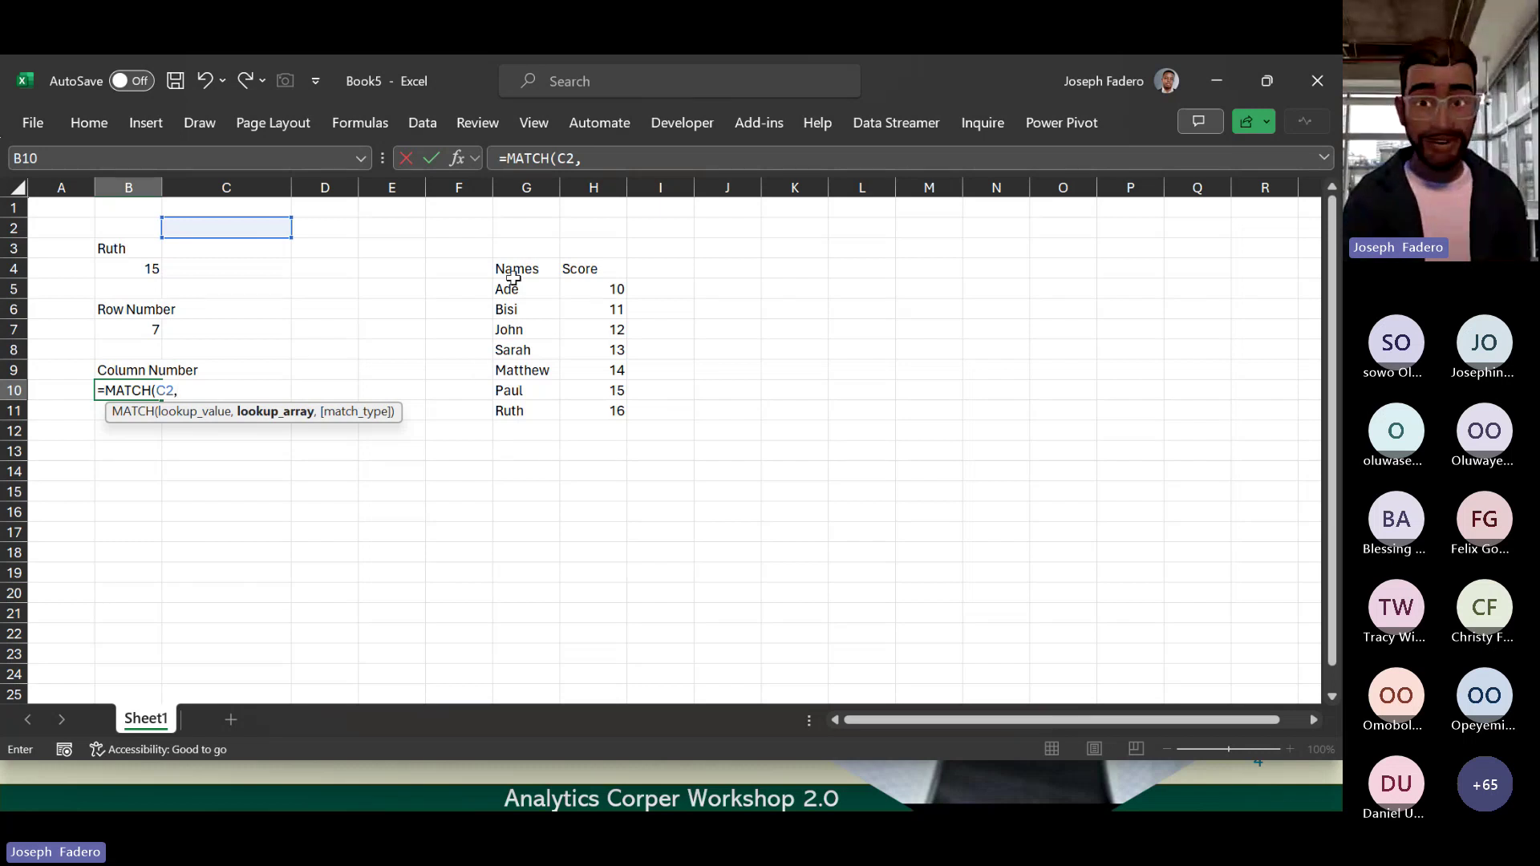
left_click_drag(498, 267, 609, 267)
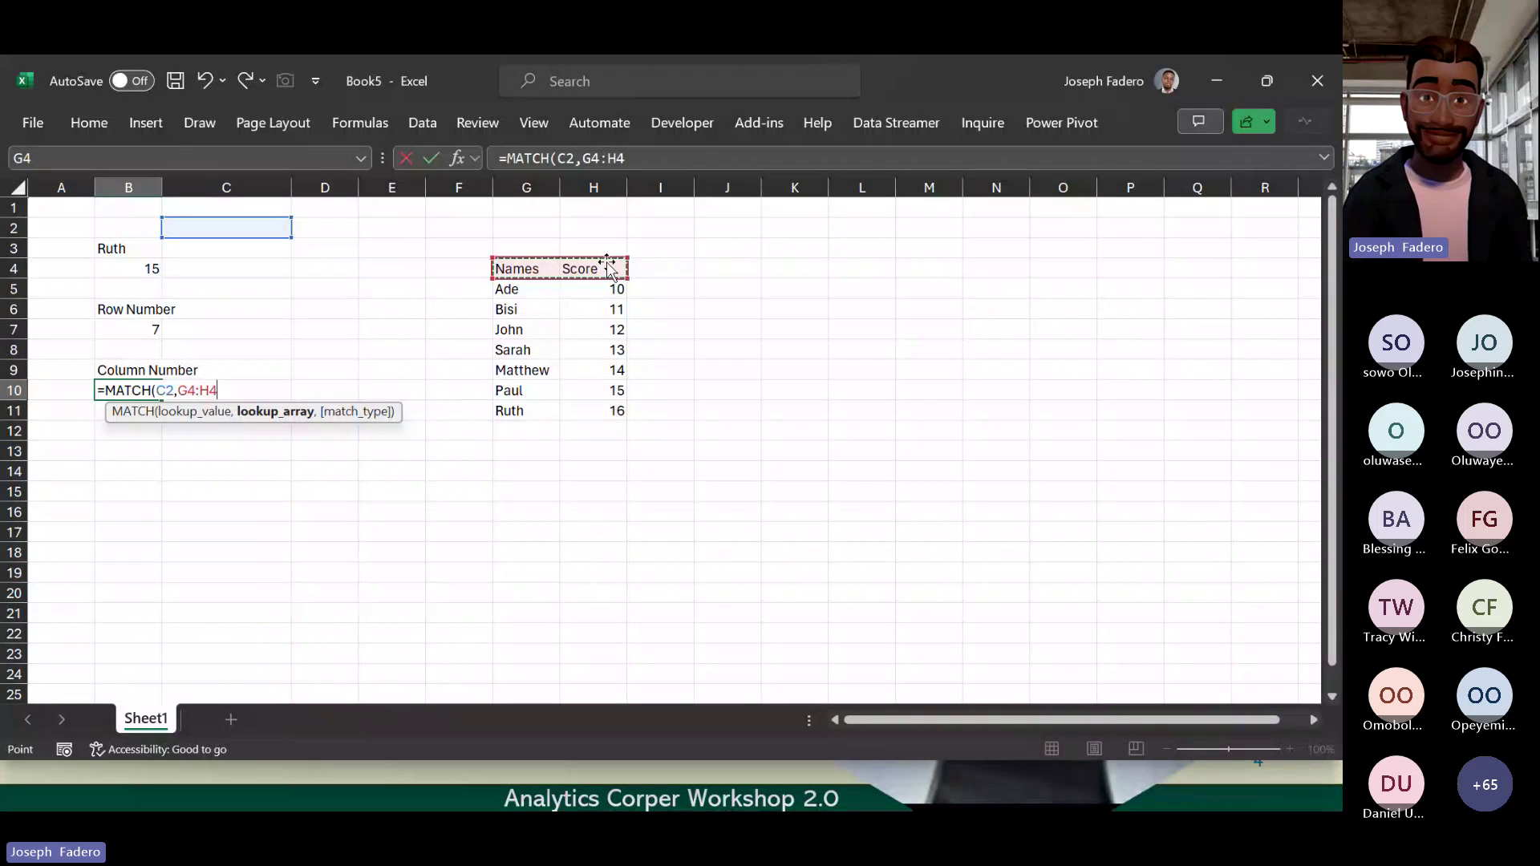
type(",0")
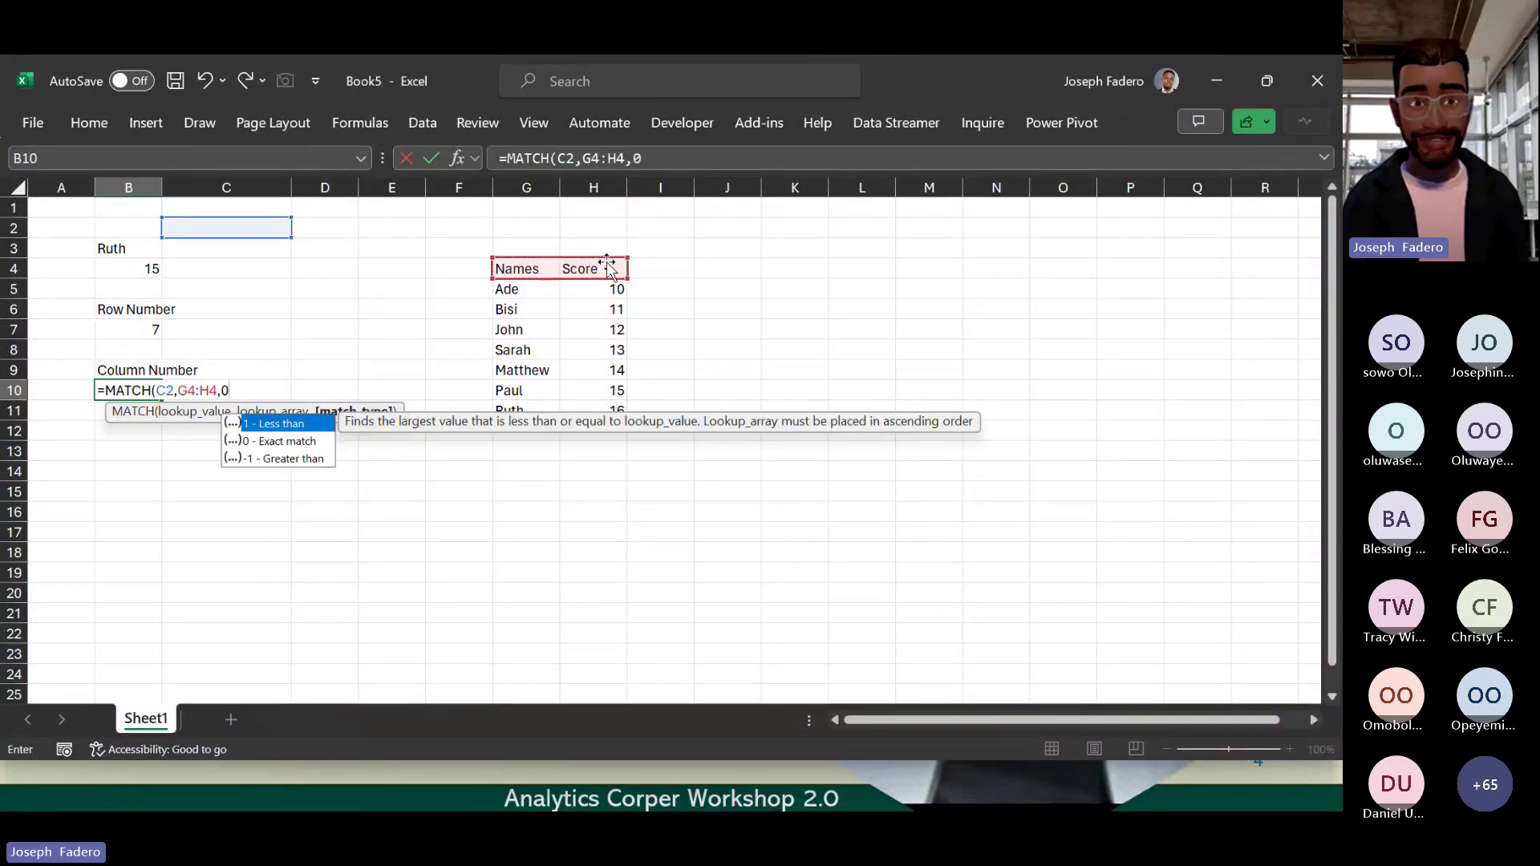
key("Return")
key("Up")
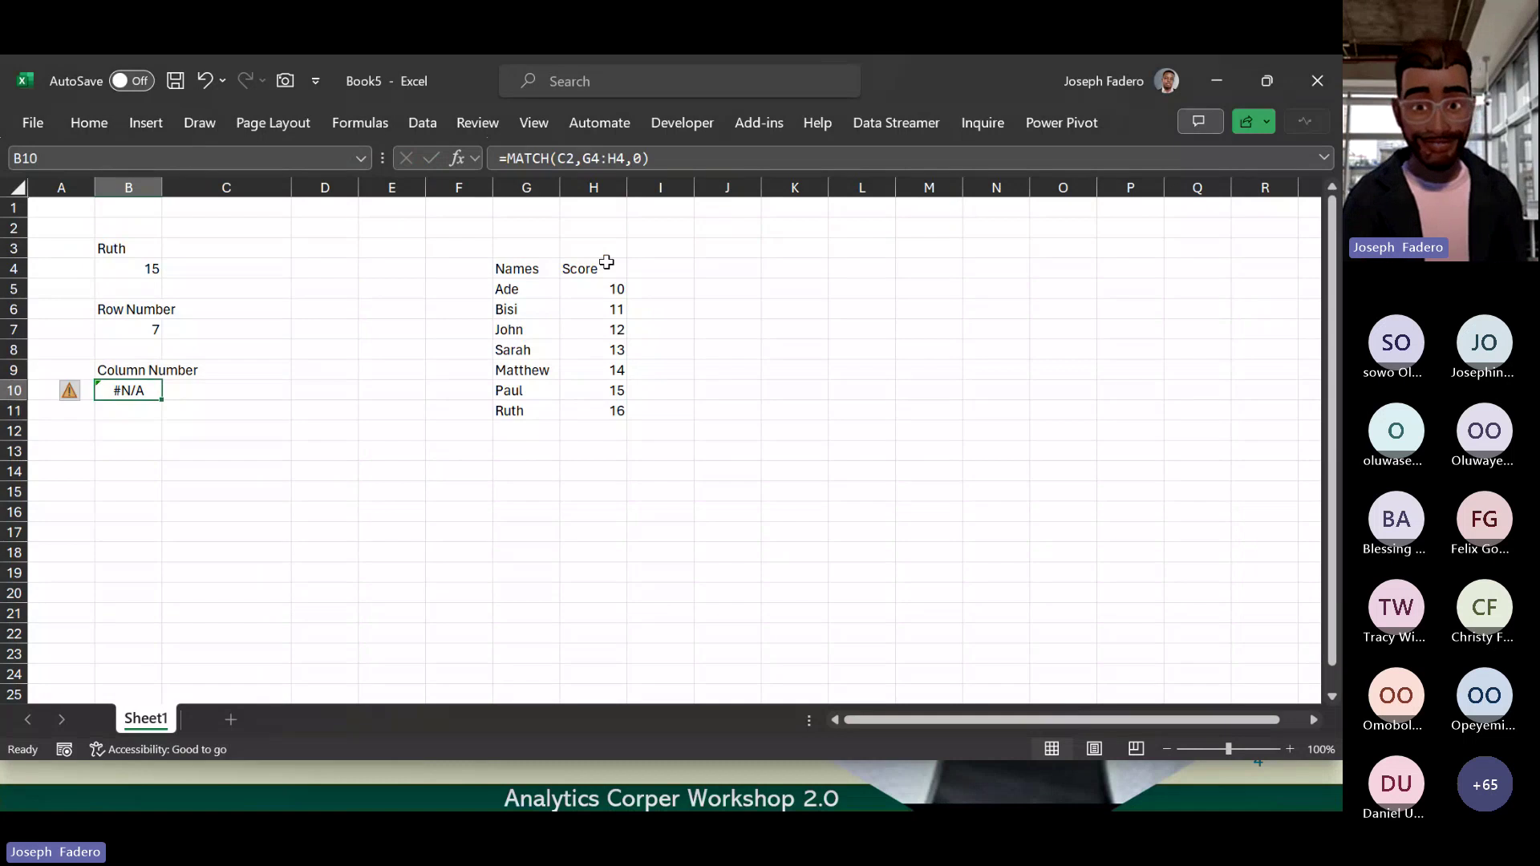
Step: Enter Score in cell C2 as the header for the column number formula to look up
left_click(248, 222)
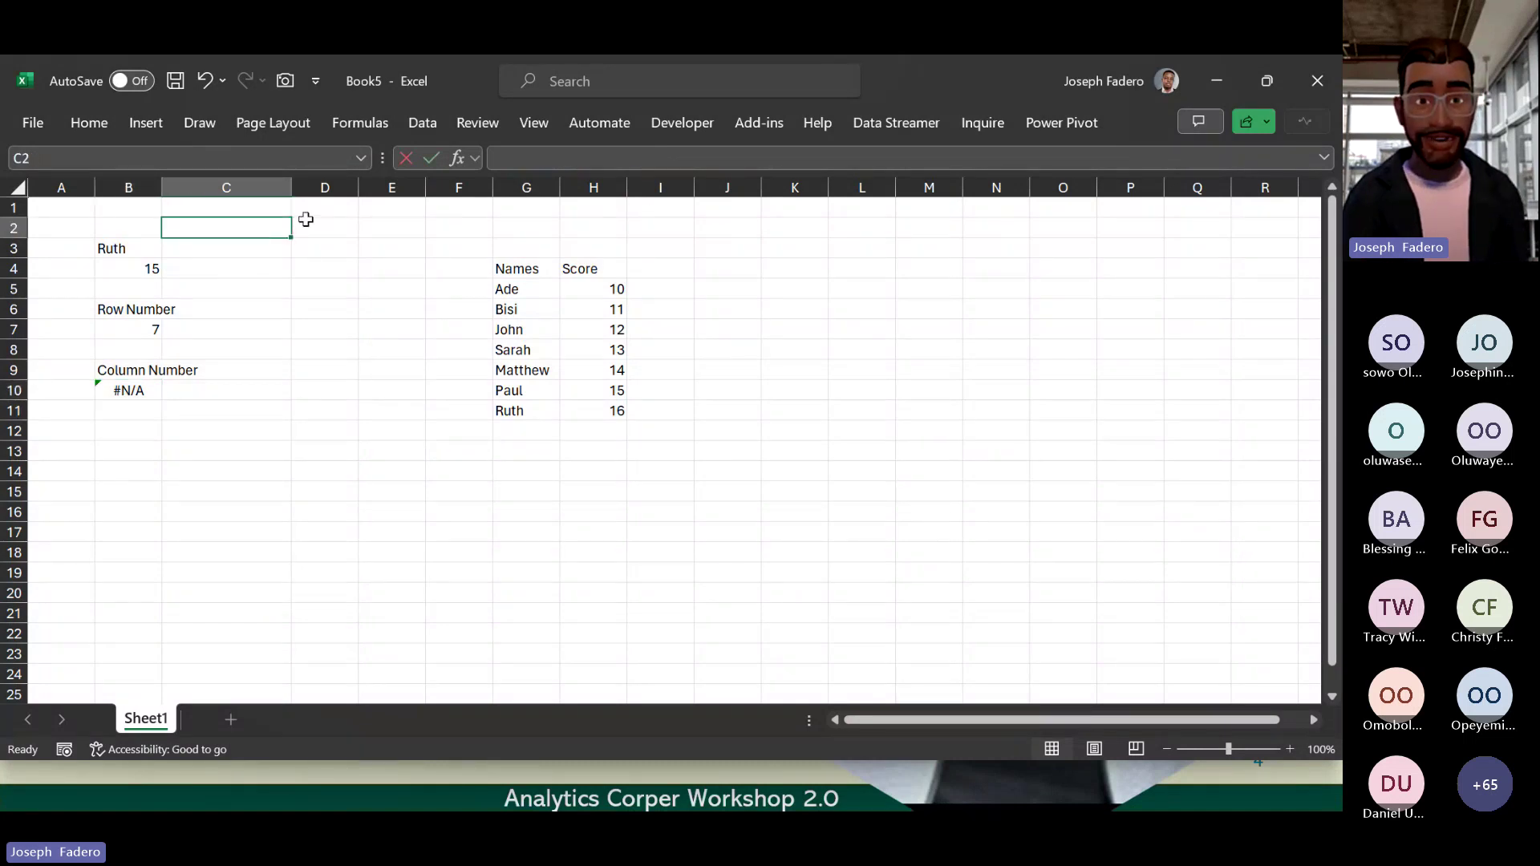
type("Score")
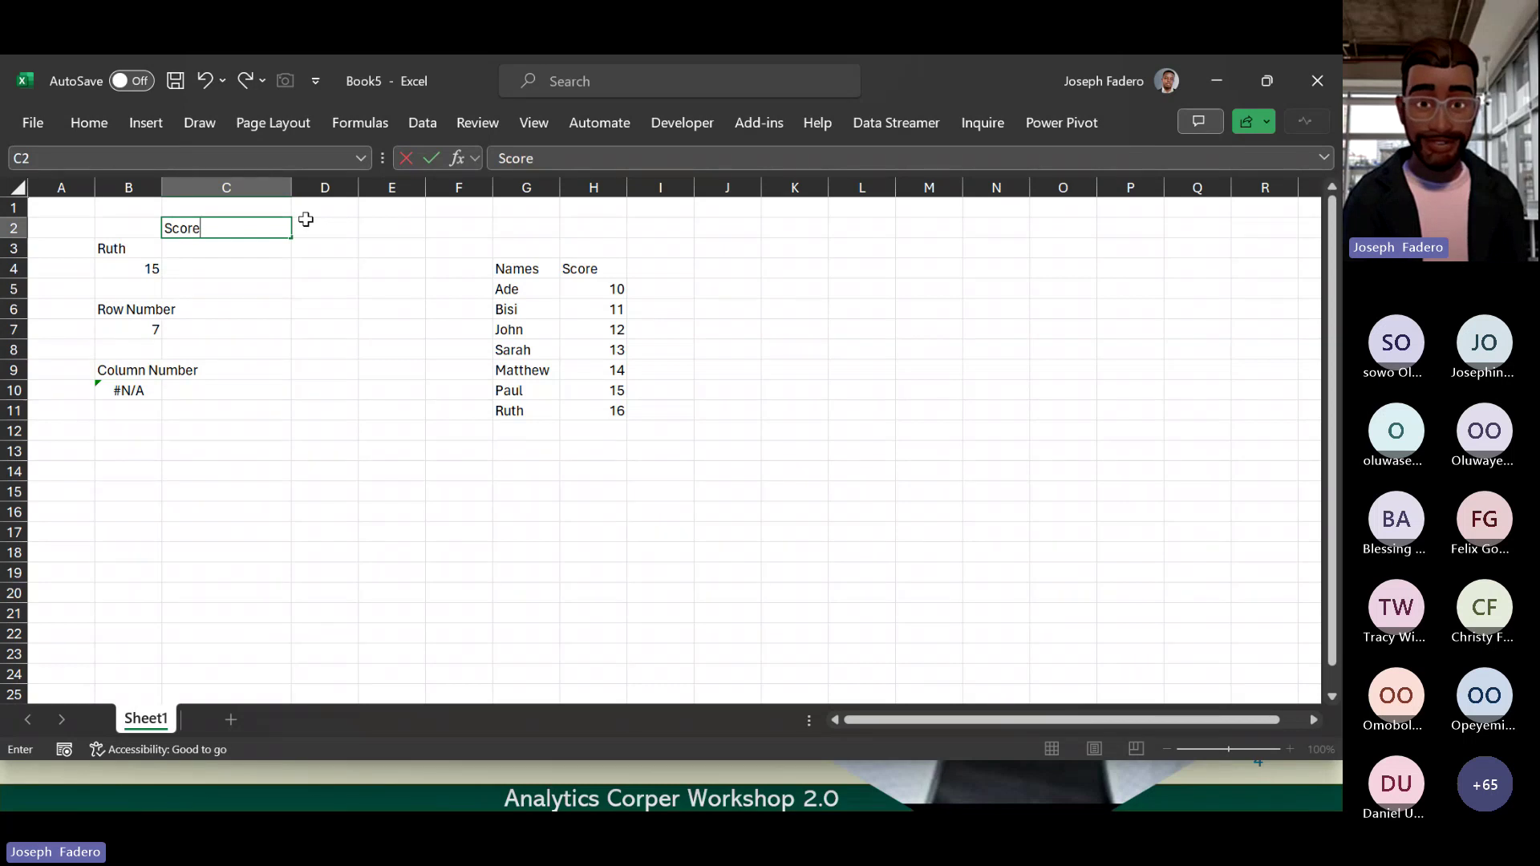
key("ctrl+Return")
key("Left")
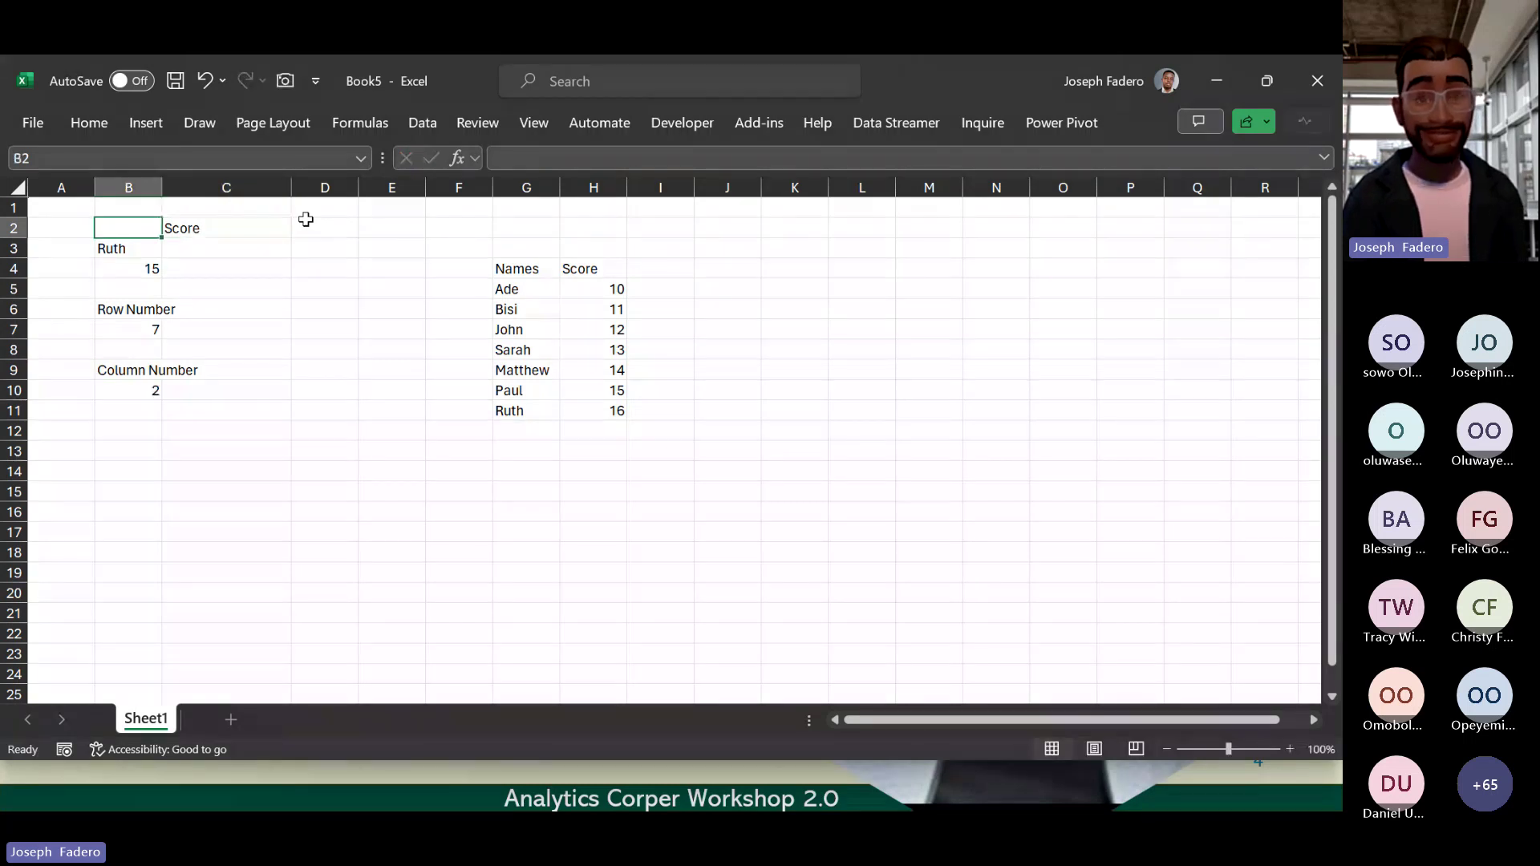
Step: Review the Row Number and Column Number labels and their MATCH results in column B
key("Down")
key("Down")
key("Down")
key("Down")
key("Down")
key("Down")
key("Down")
key("Down")
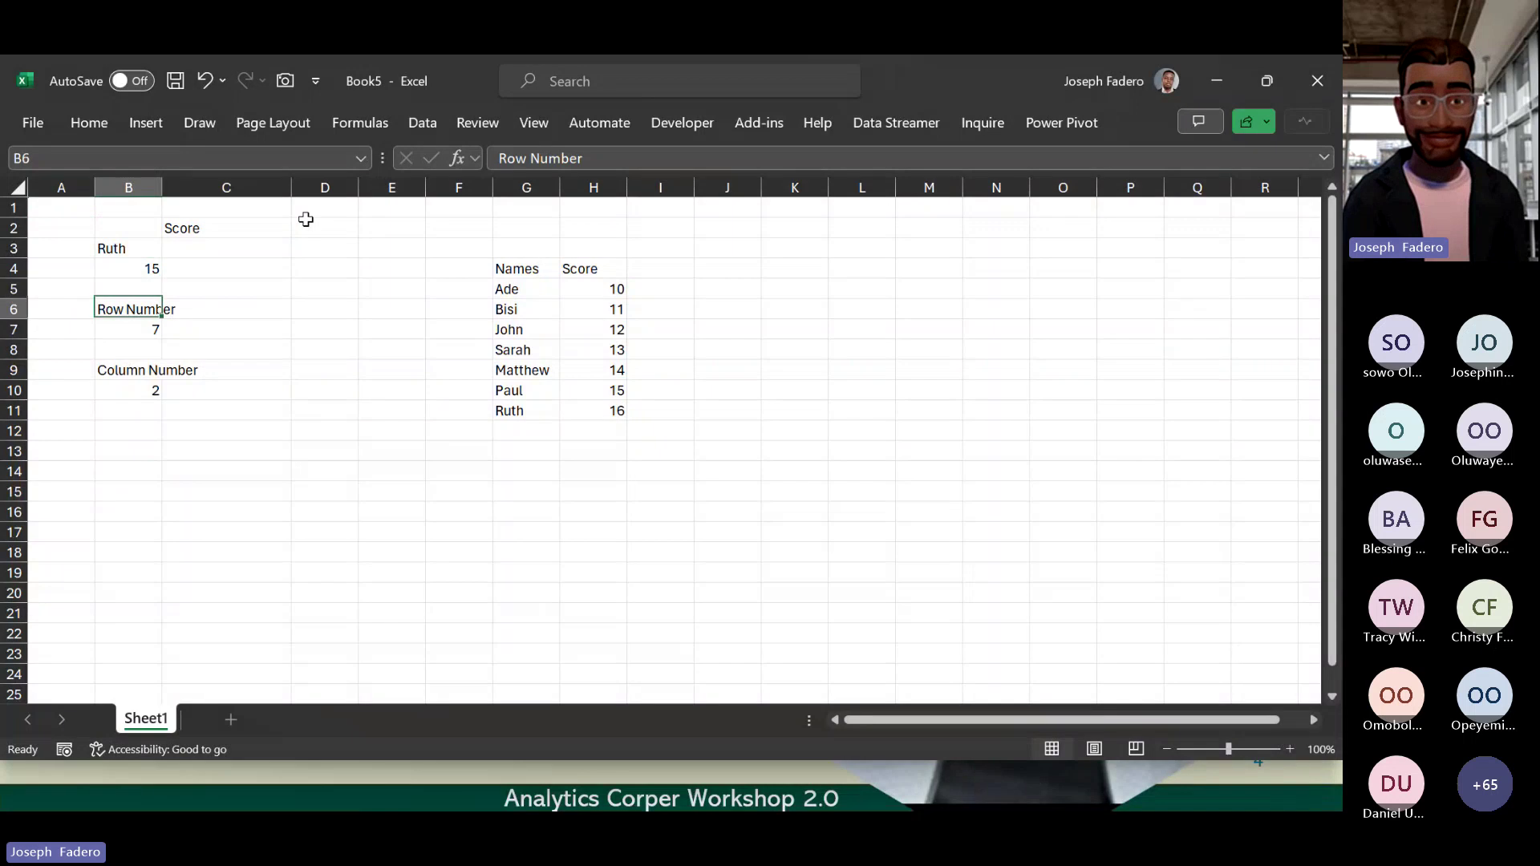
key("Right")
key("Right")
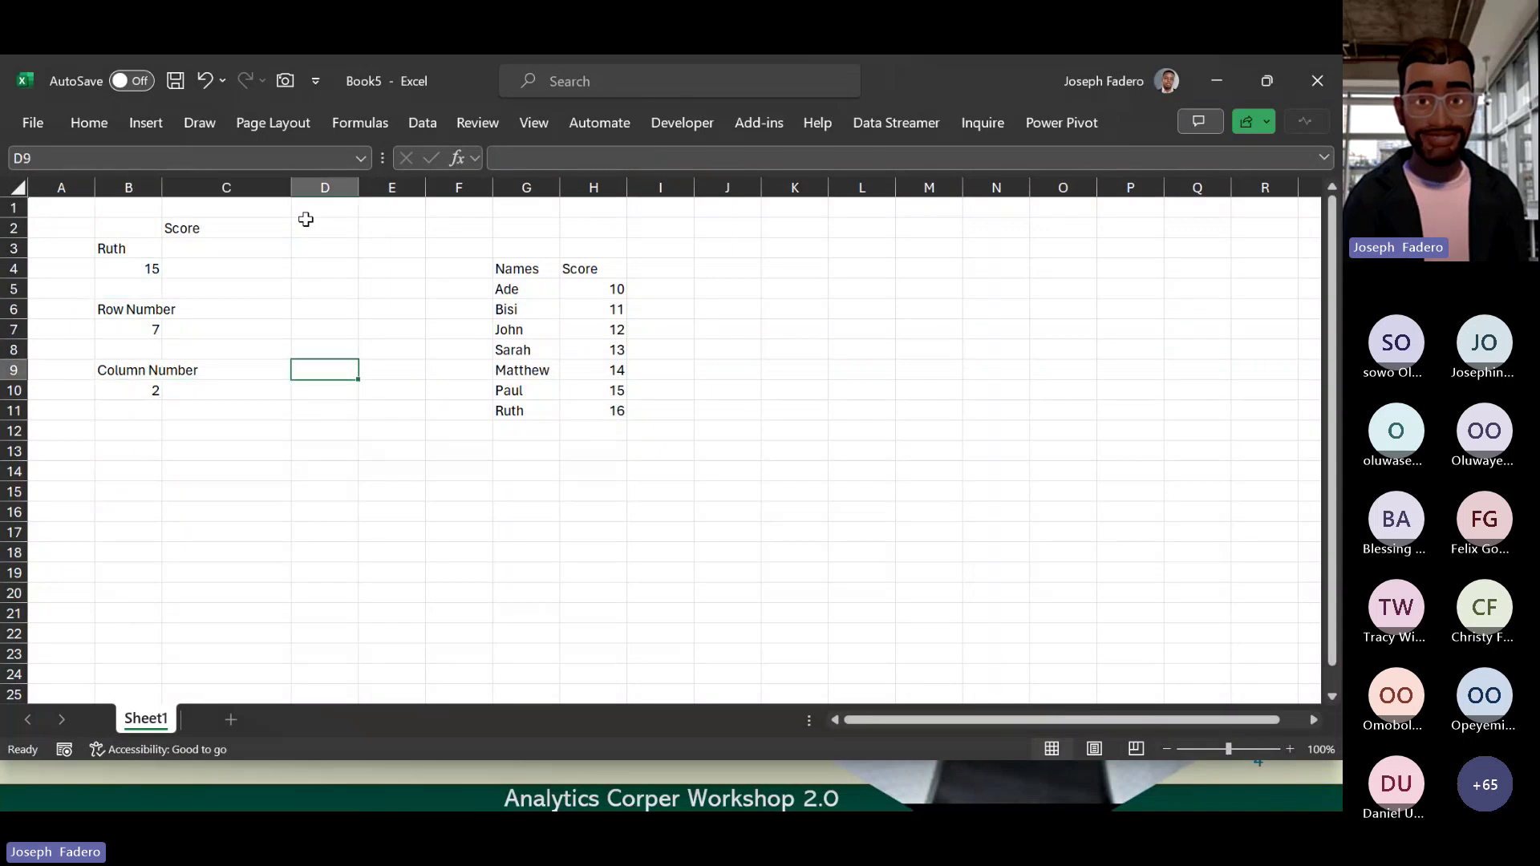
key("Up")
key("Up")
key("Up")
key("Up")
key("Left")
key("Left")
key("Down")
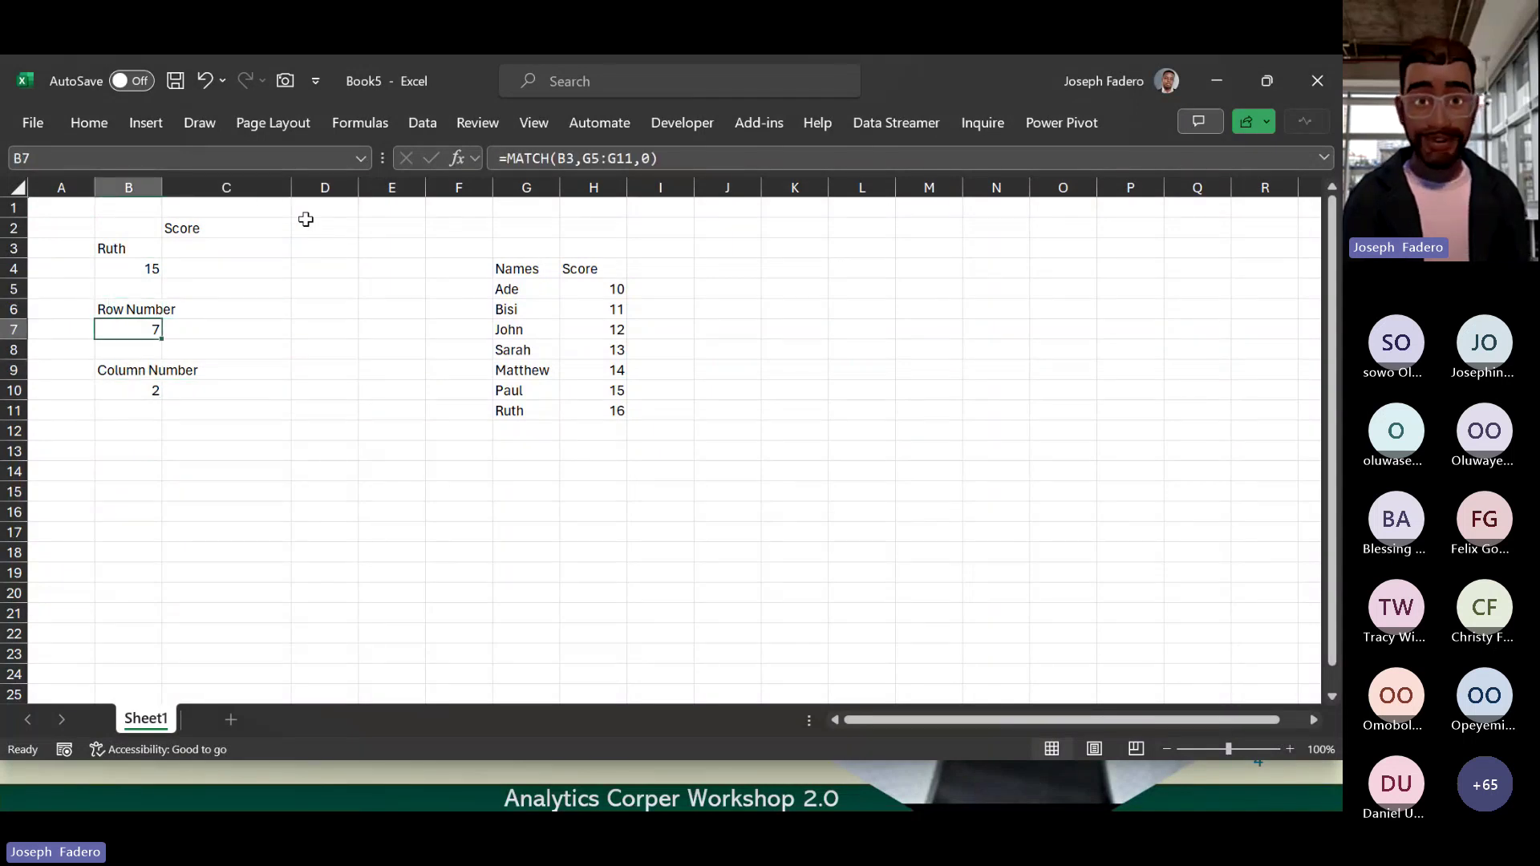
Step: Check the matched name in G11, the Score header in H4 and the cell where they intersect, H11
left_click(522, 411)
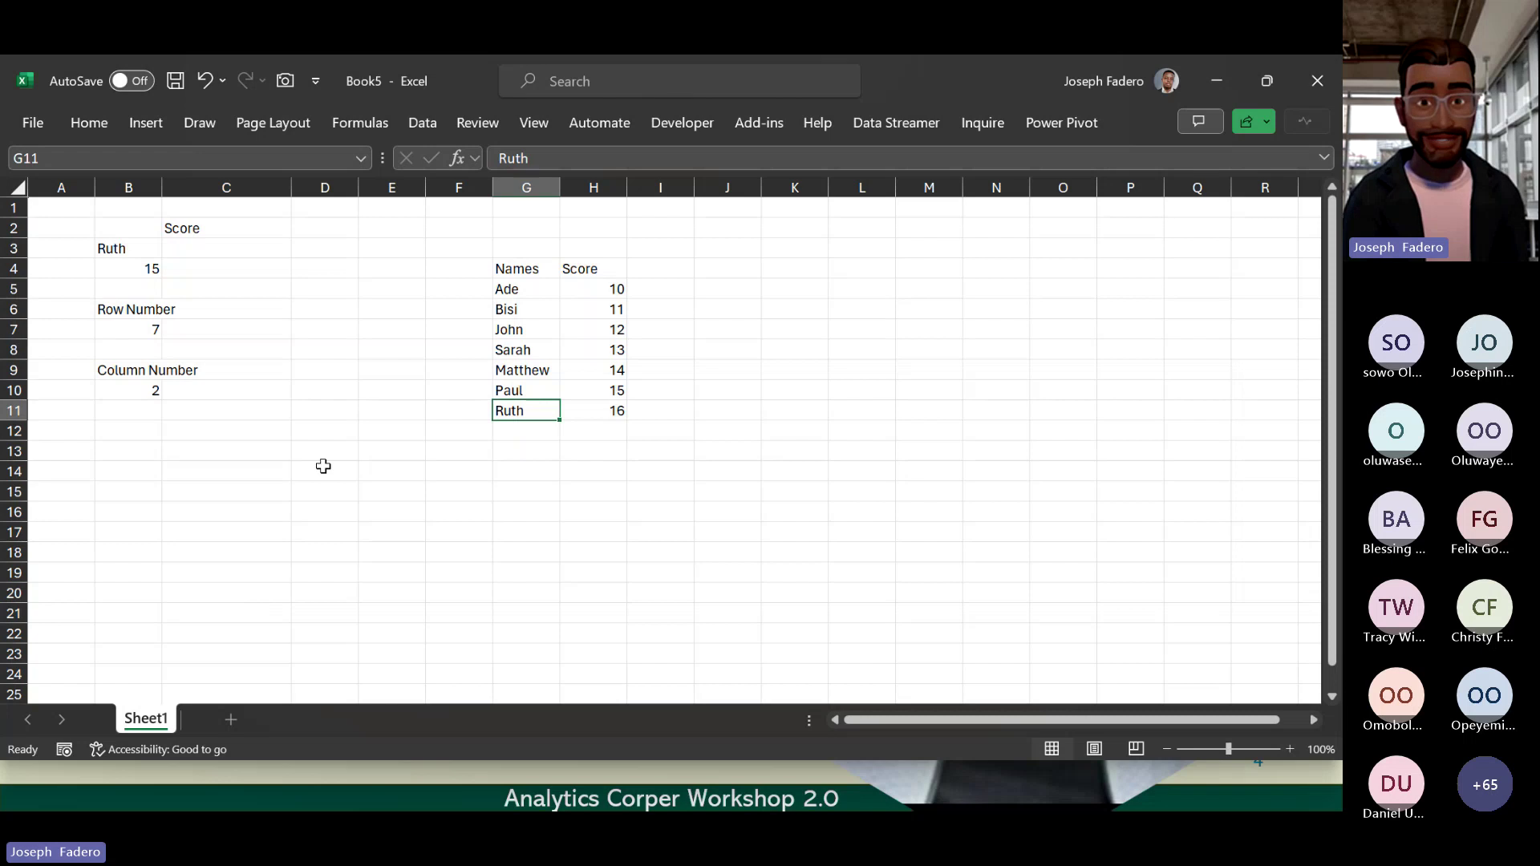
left_click(602, 267)
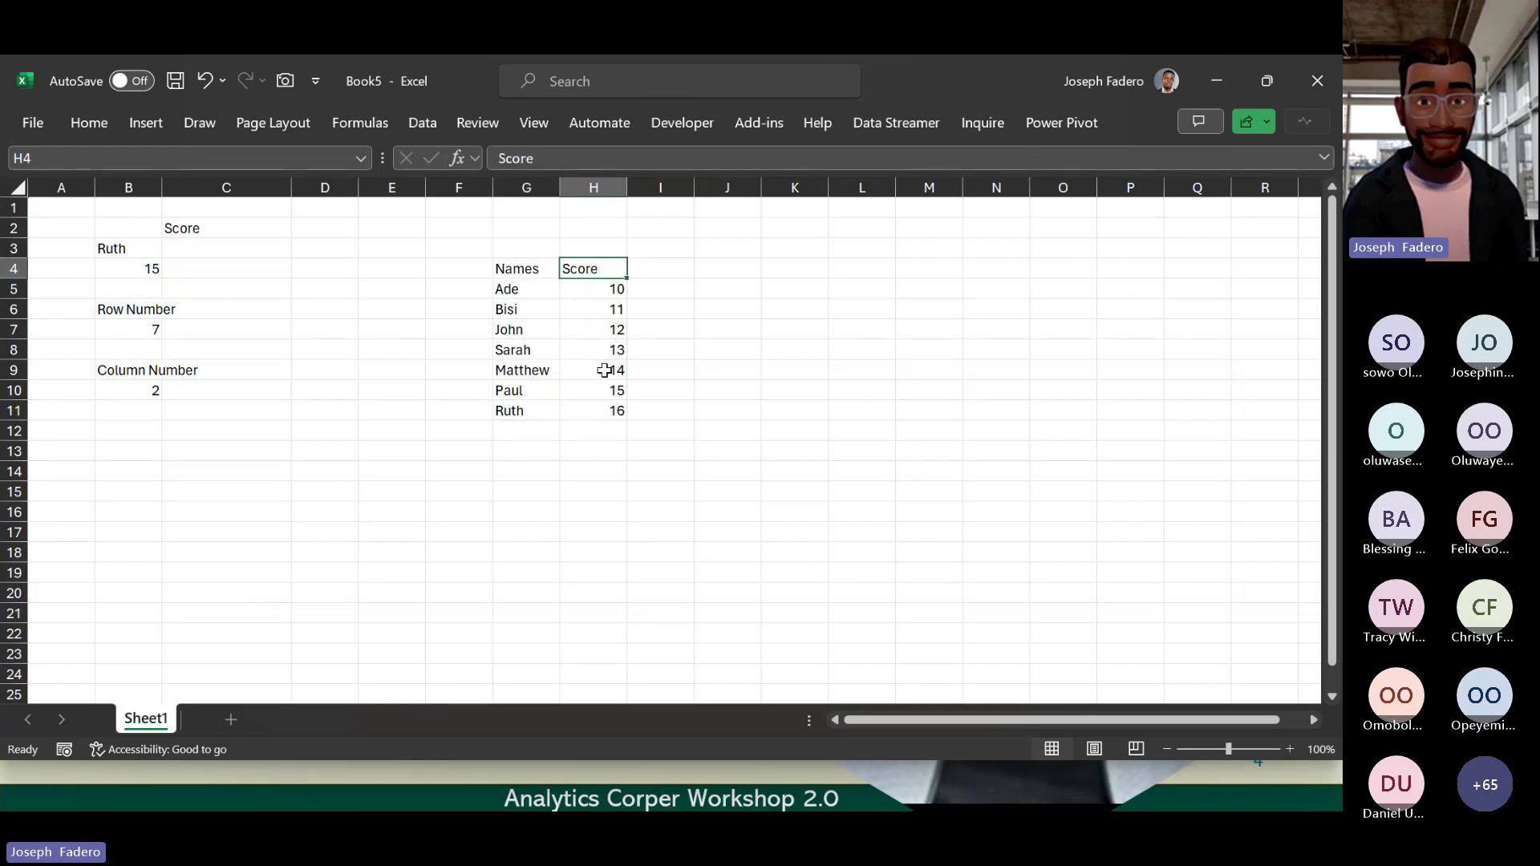
left_click(610, 412)
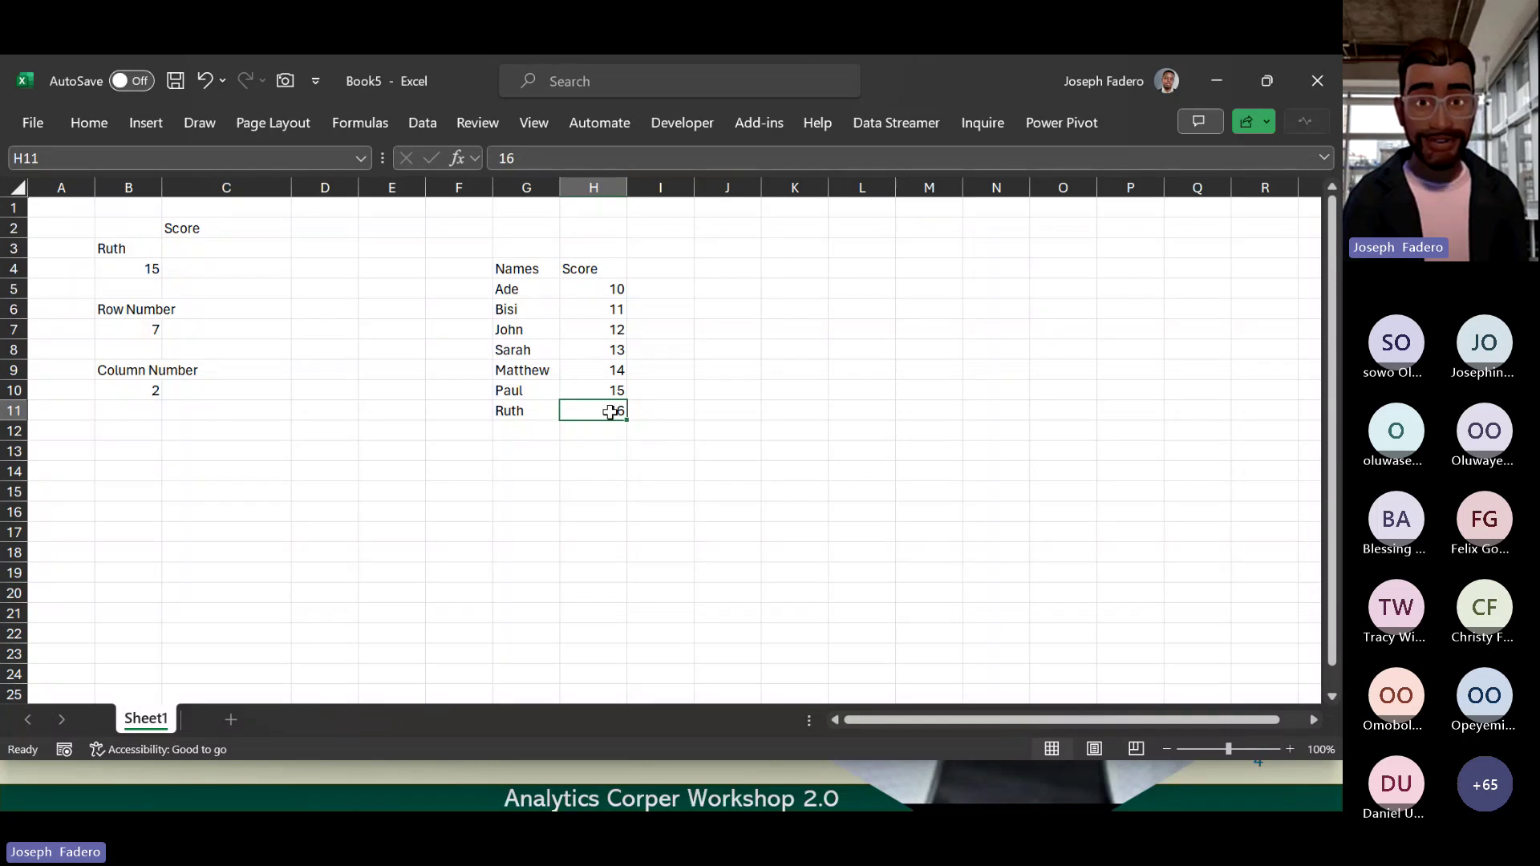
Step: Enter Index in cell D11 and Array in cell D12
key("Left")
key("Left")
key("Left")
key("Left")
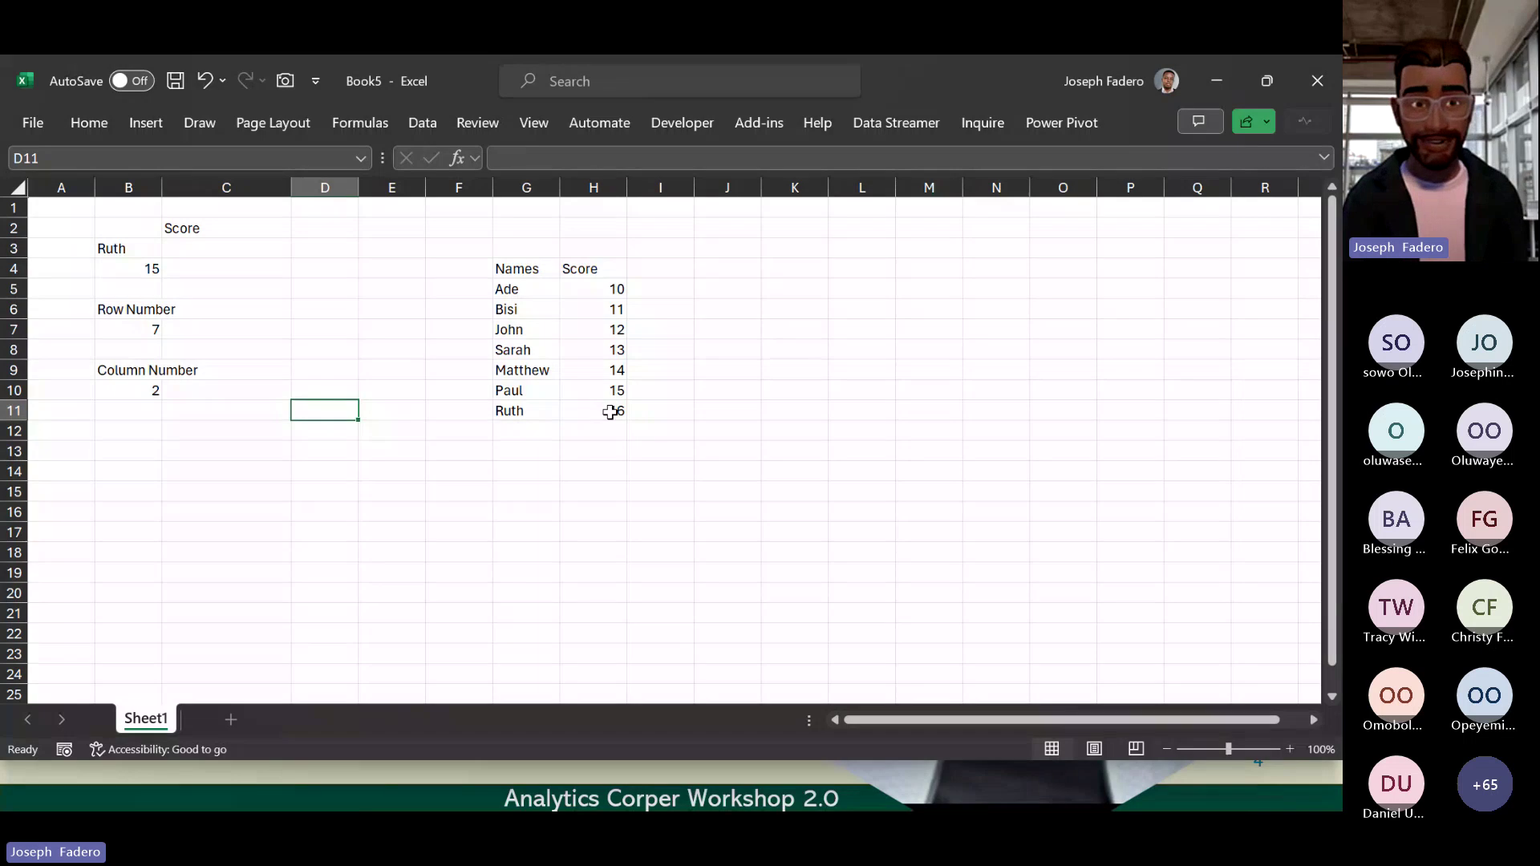
type("Indexx")
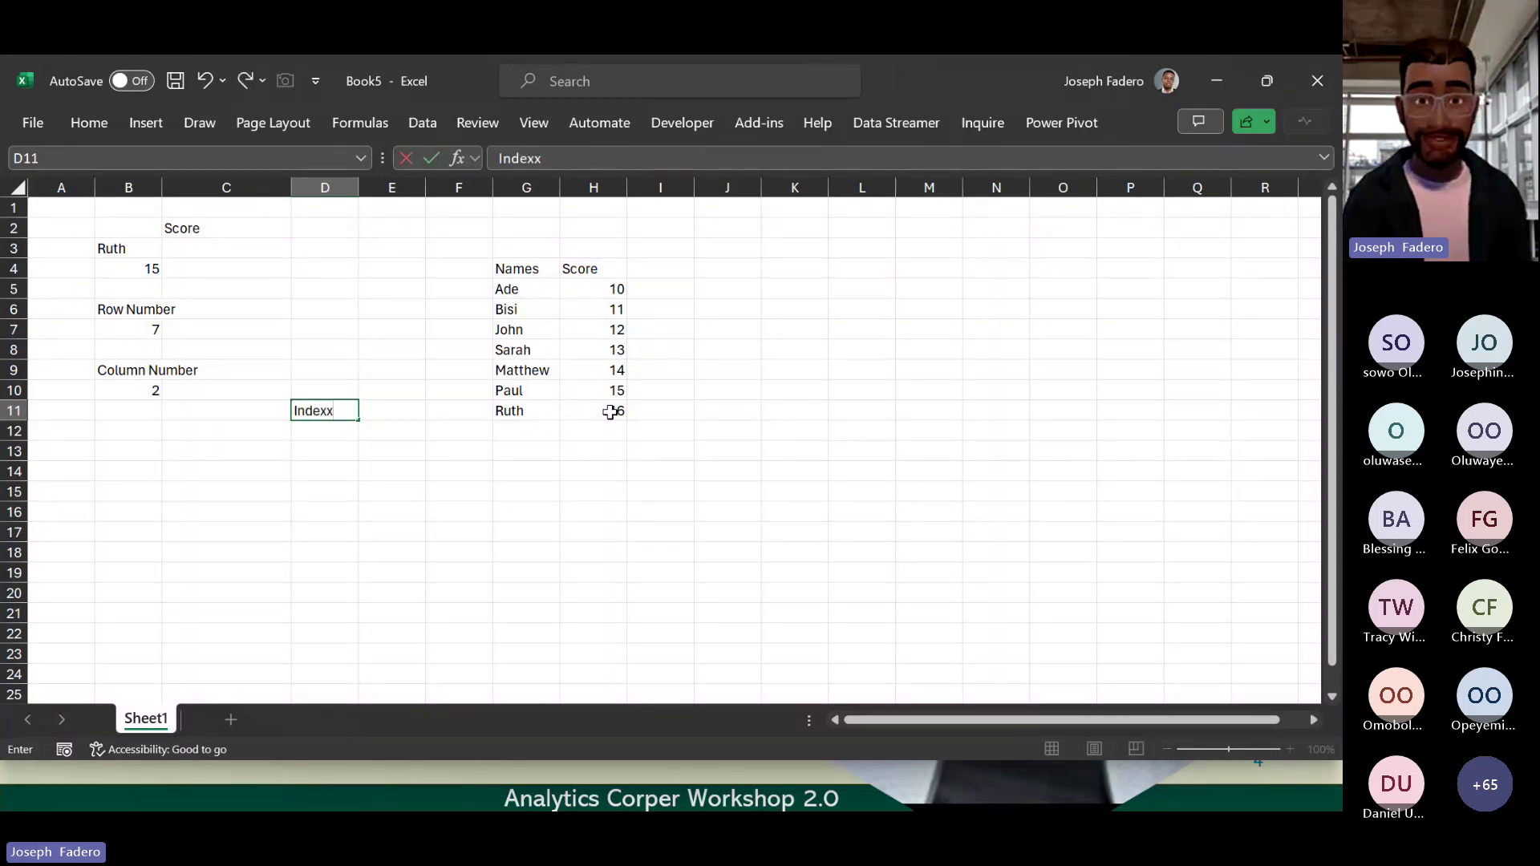
key("BackSpace")
key("Return")
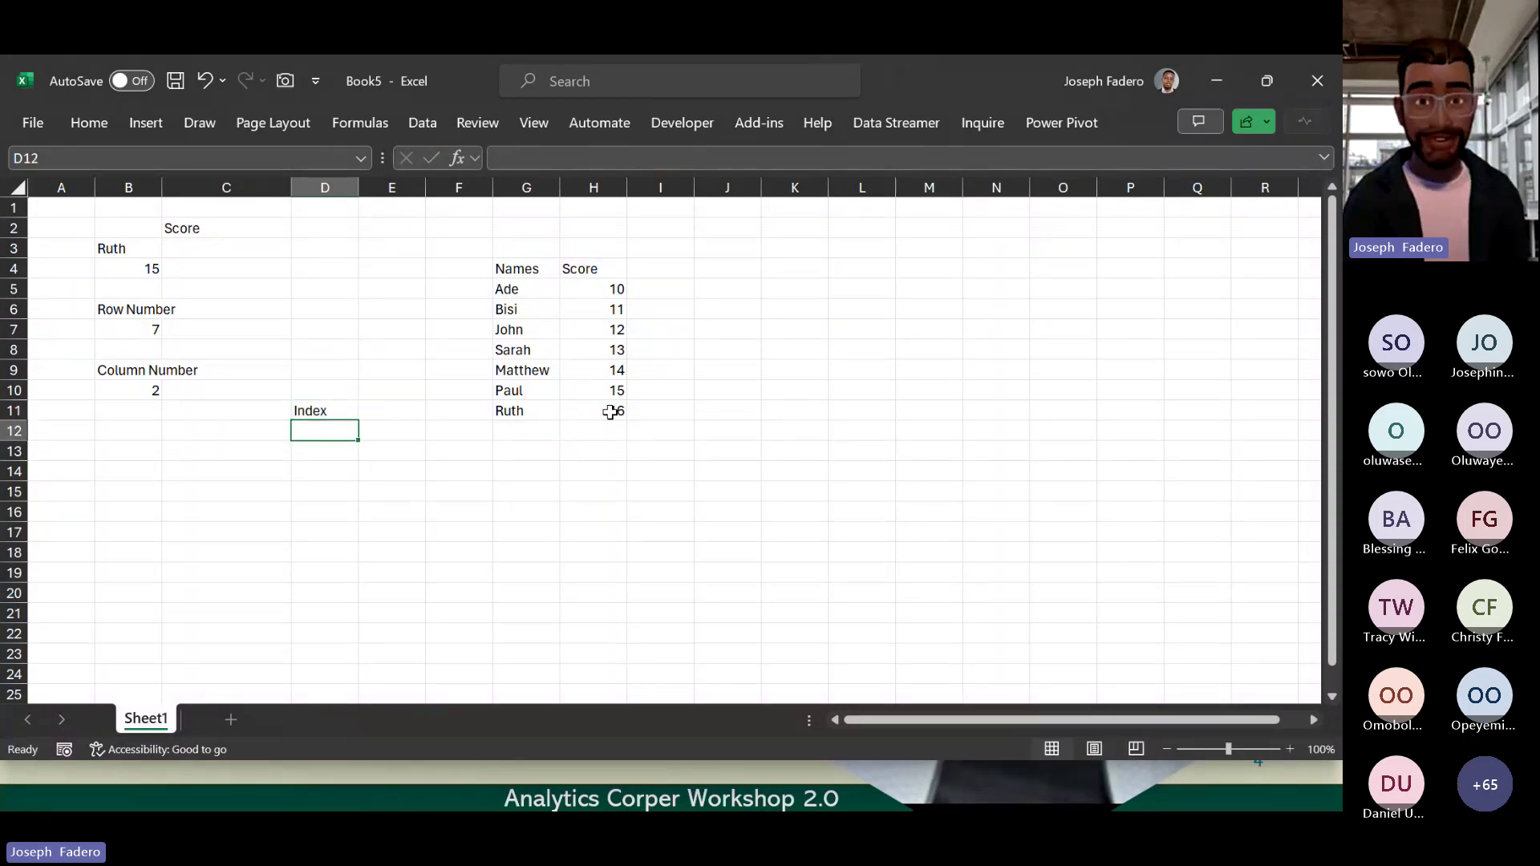
type("Array")
key("Return")
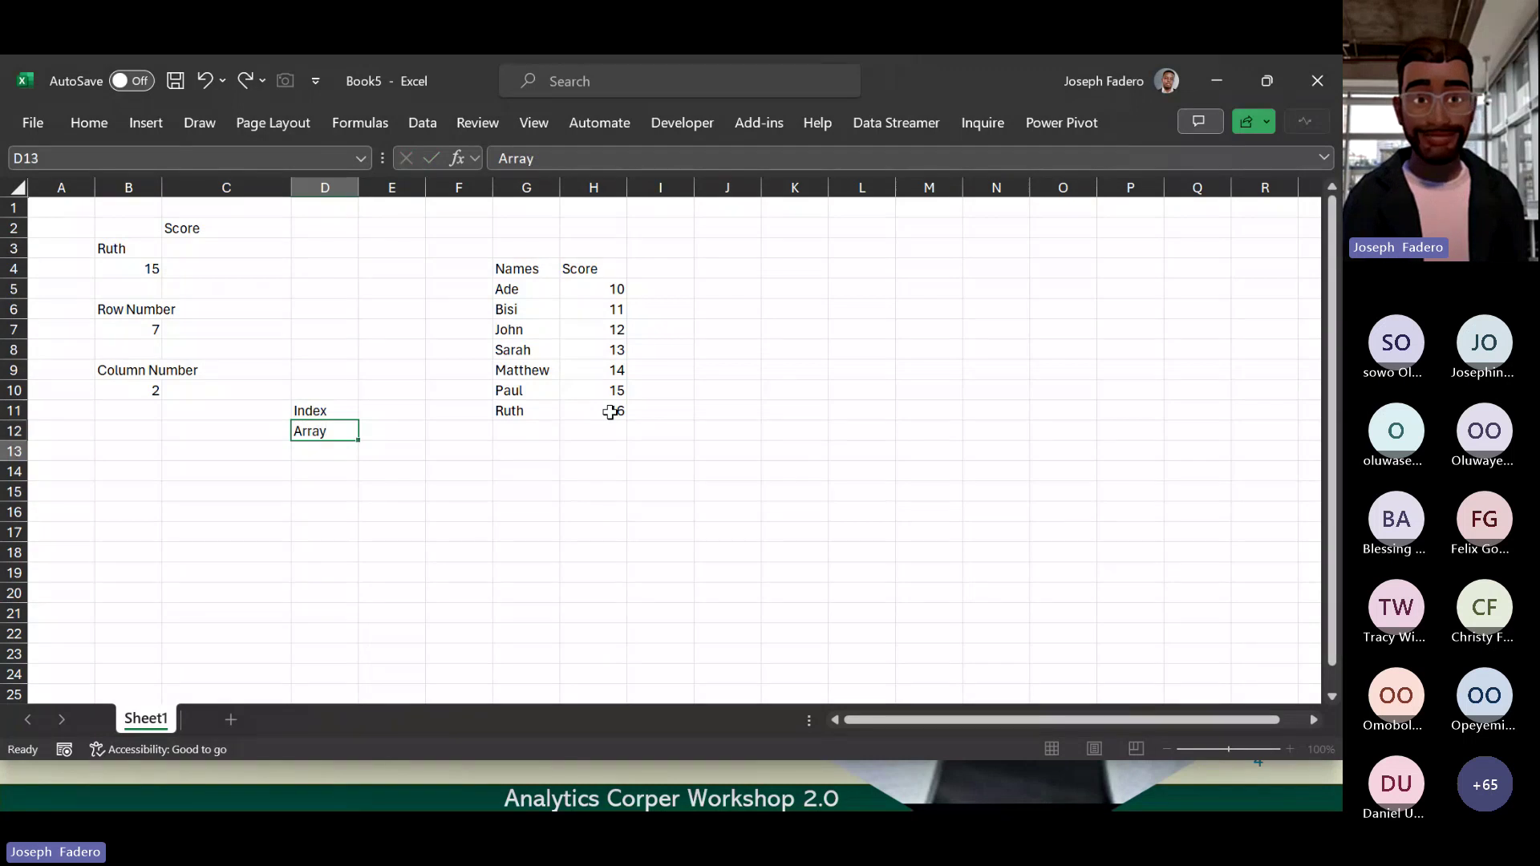
Step: Enter Row Number in cell D13 and Column Number in cell D14 as the remaining INDEX argument labels
type("Row Number")
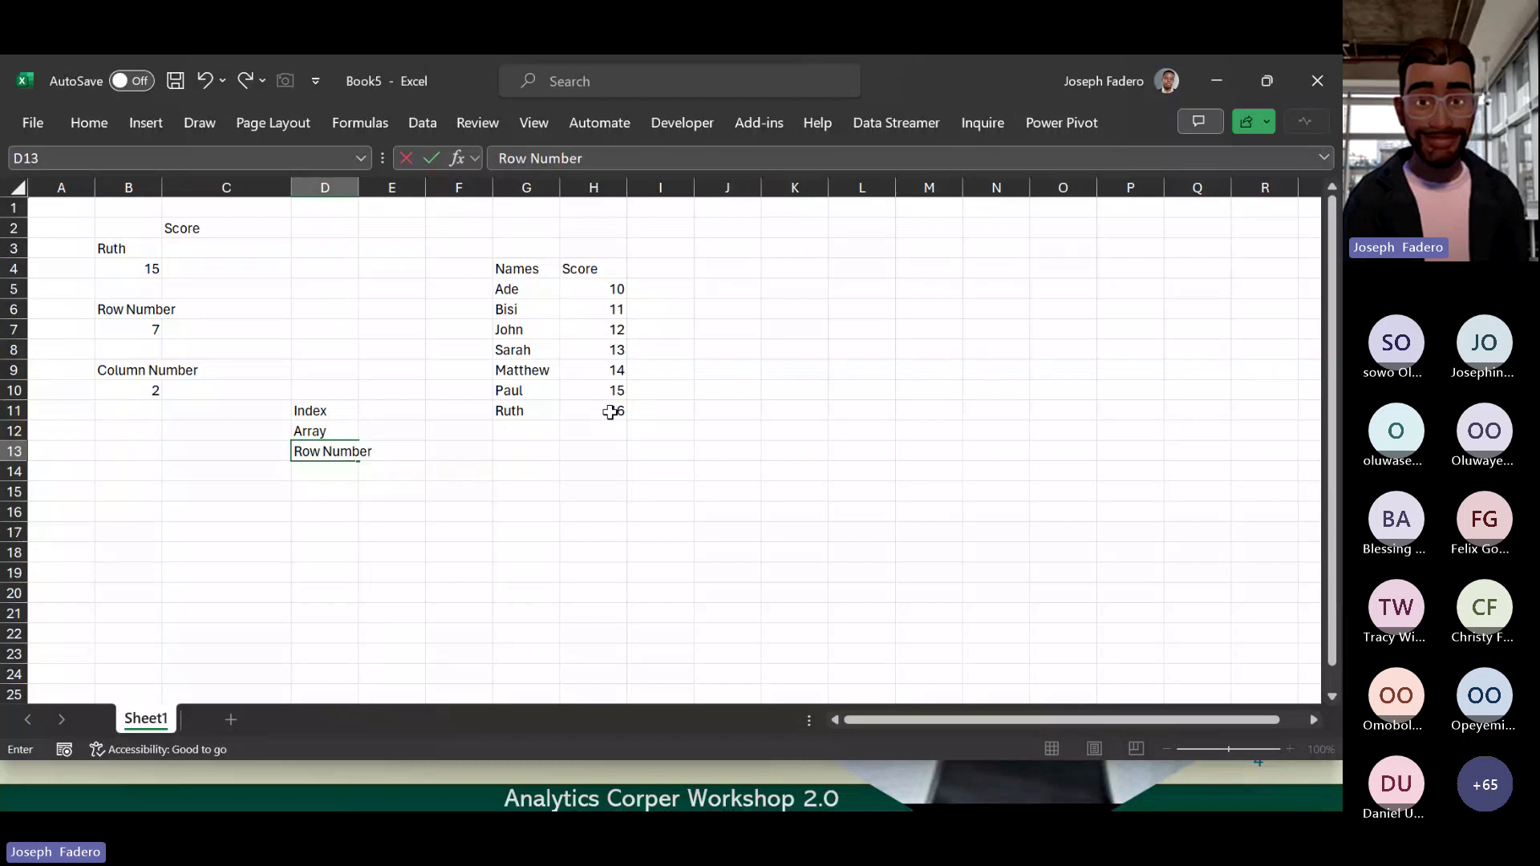
key("Return")
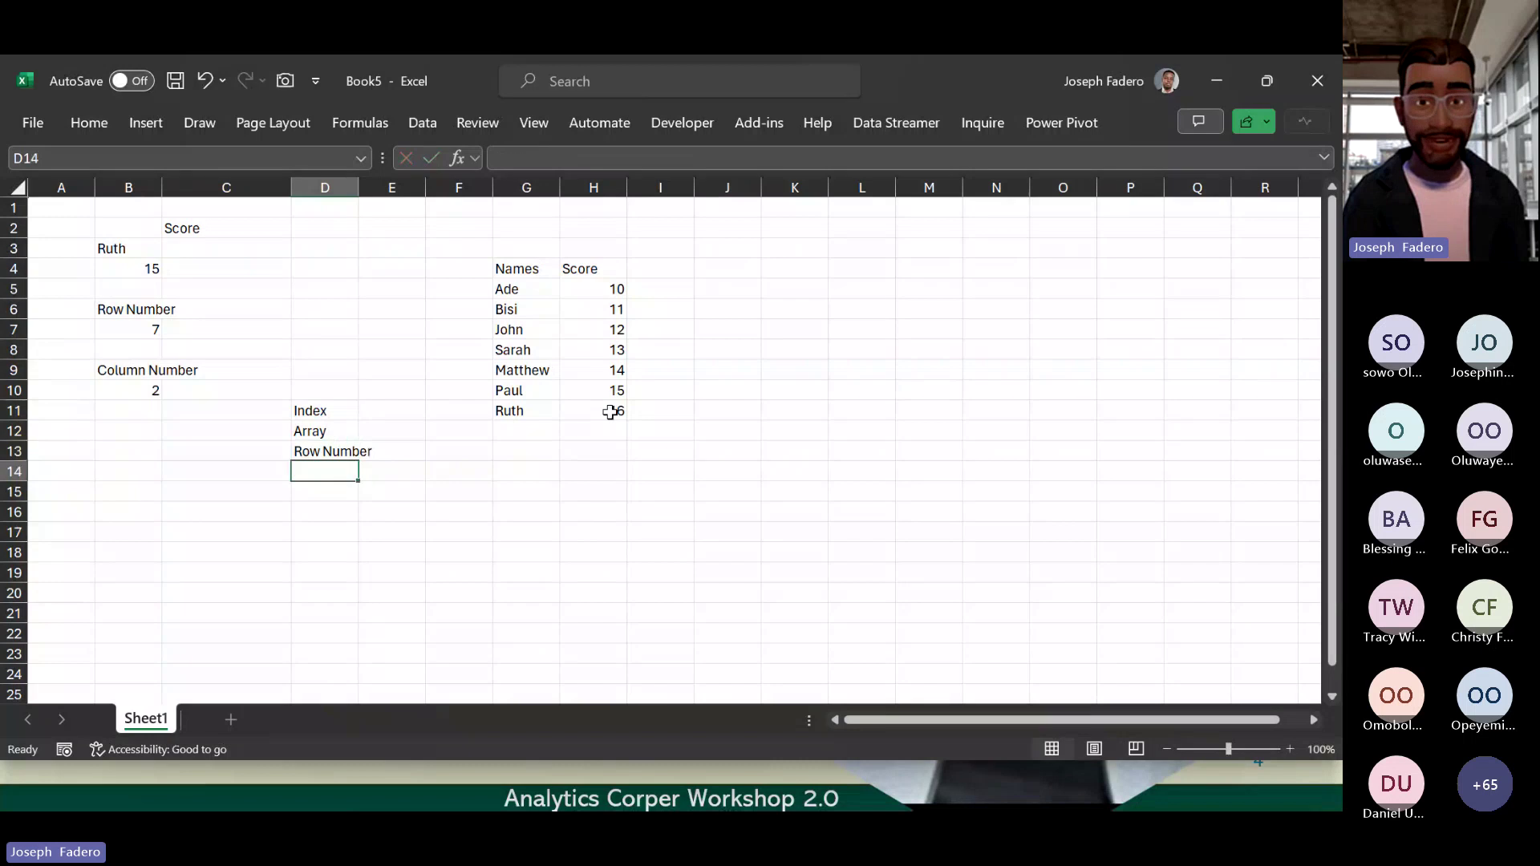
type("Colu")
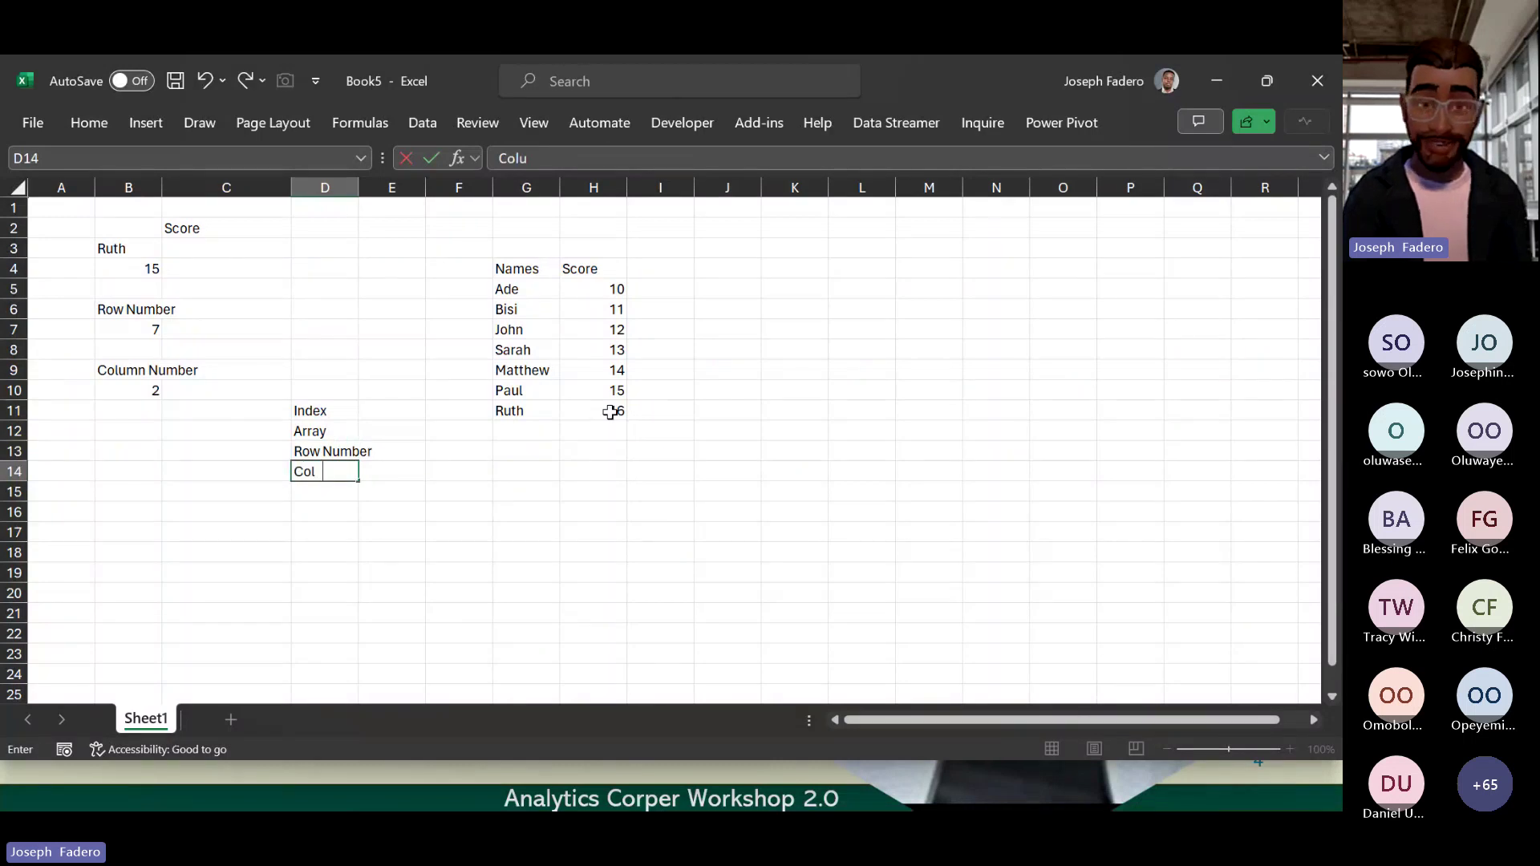
type("mn Number")
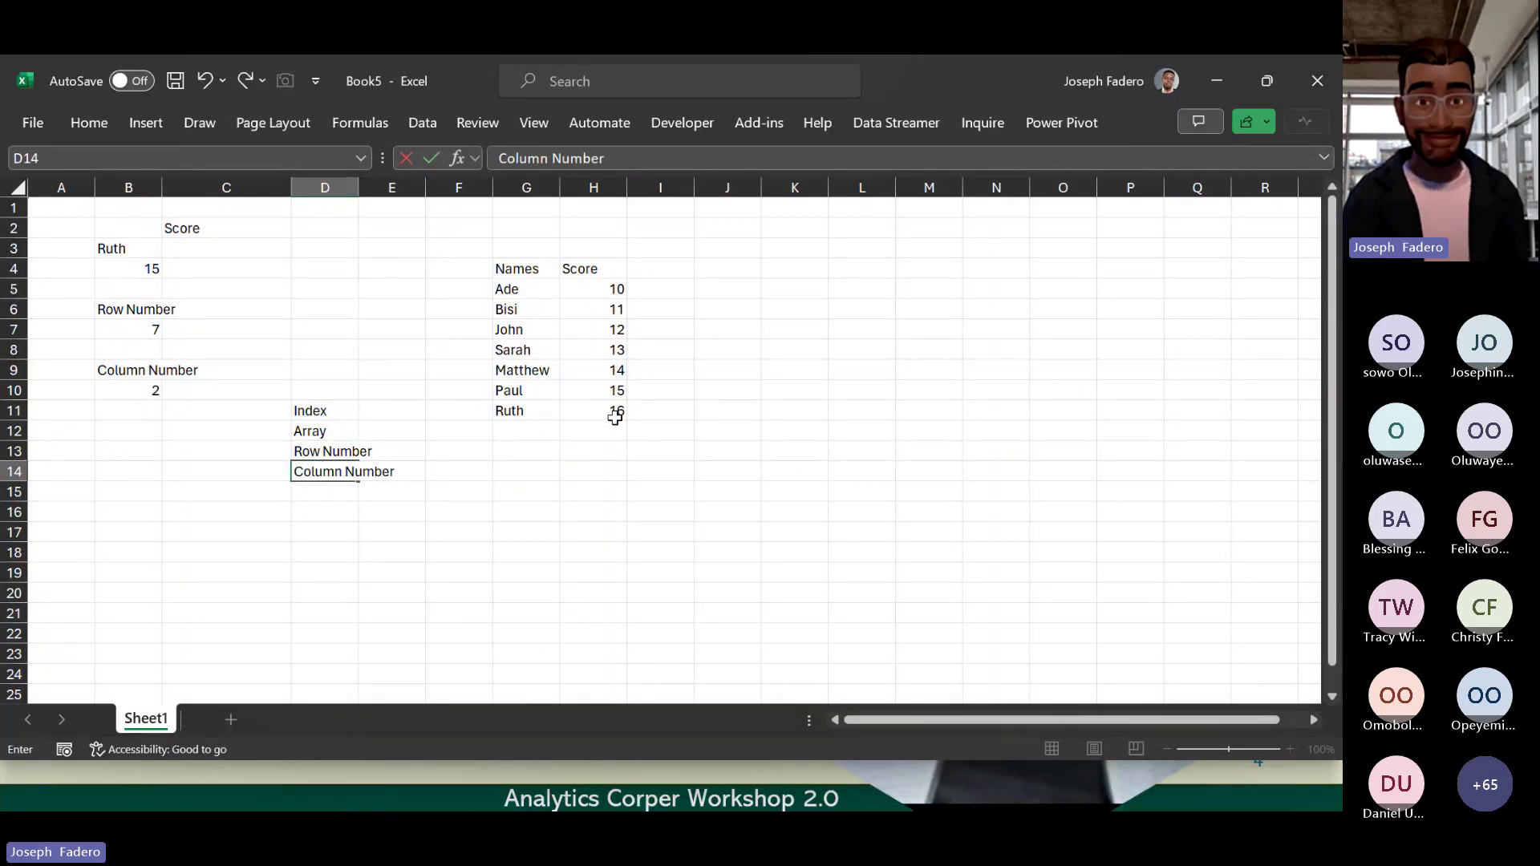
key("Return")
Step: Review the column number MATCH formula in B10 and the INDEX argument labels in D12:D14
key("Left")
key("Left")
key("Left")
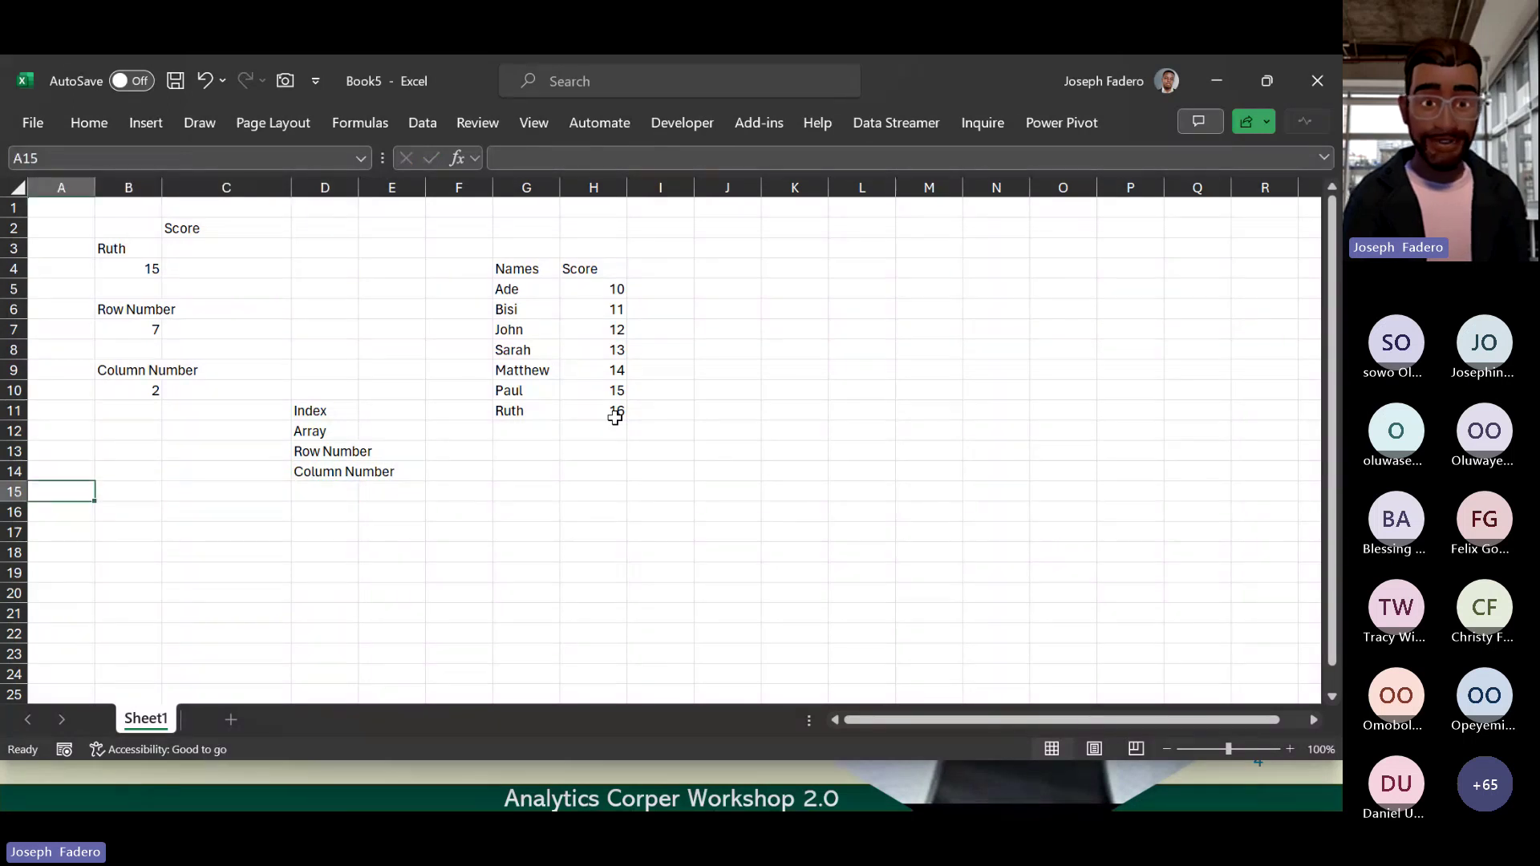
key("Right")
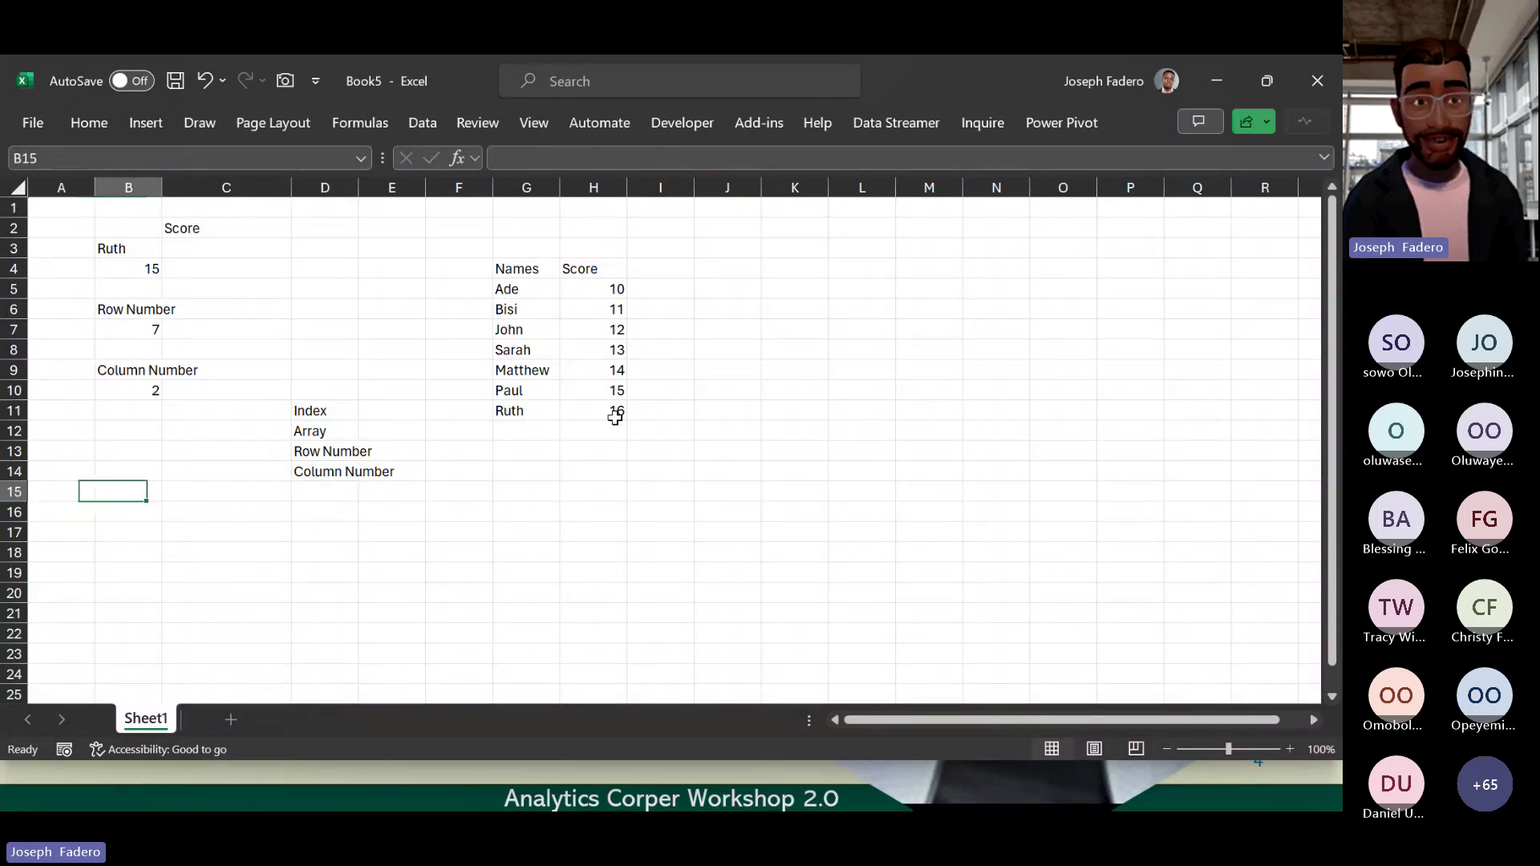
key("Down")
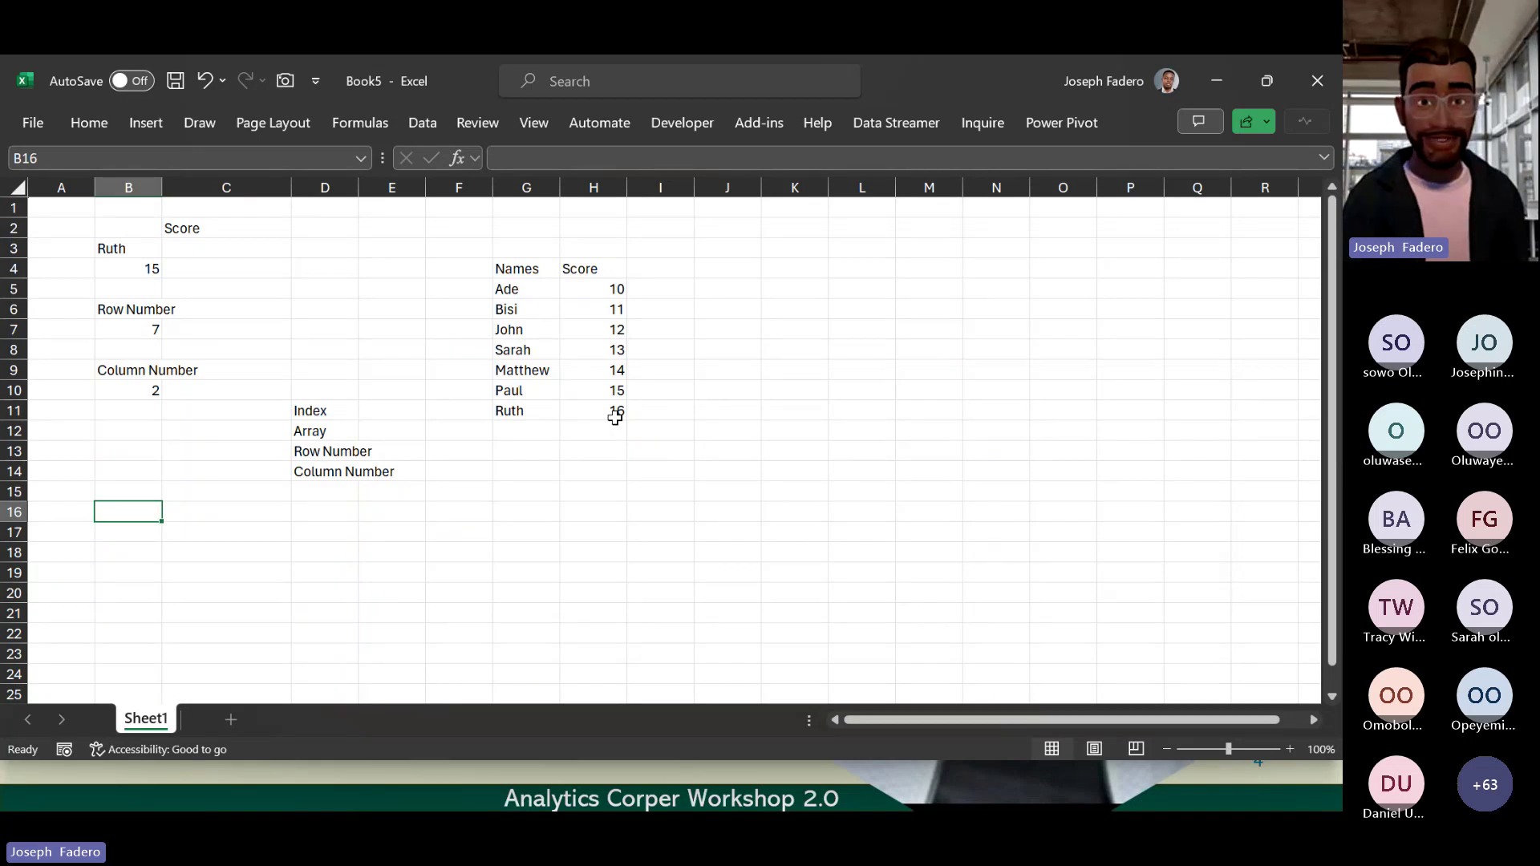
key("Up")
key("Up")
key("Up")
key("Up")
key("Up")
key("Up")
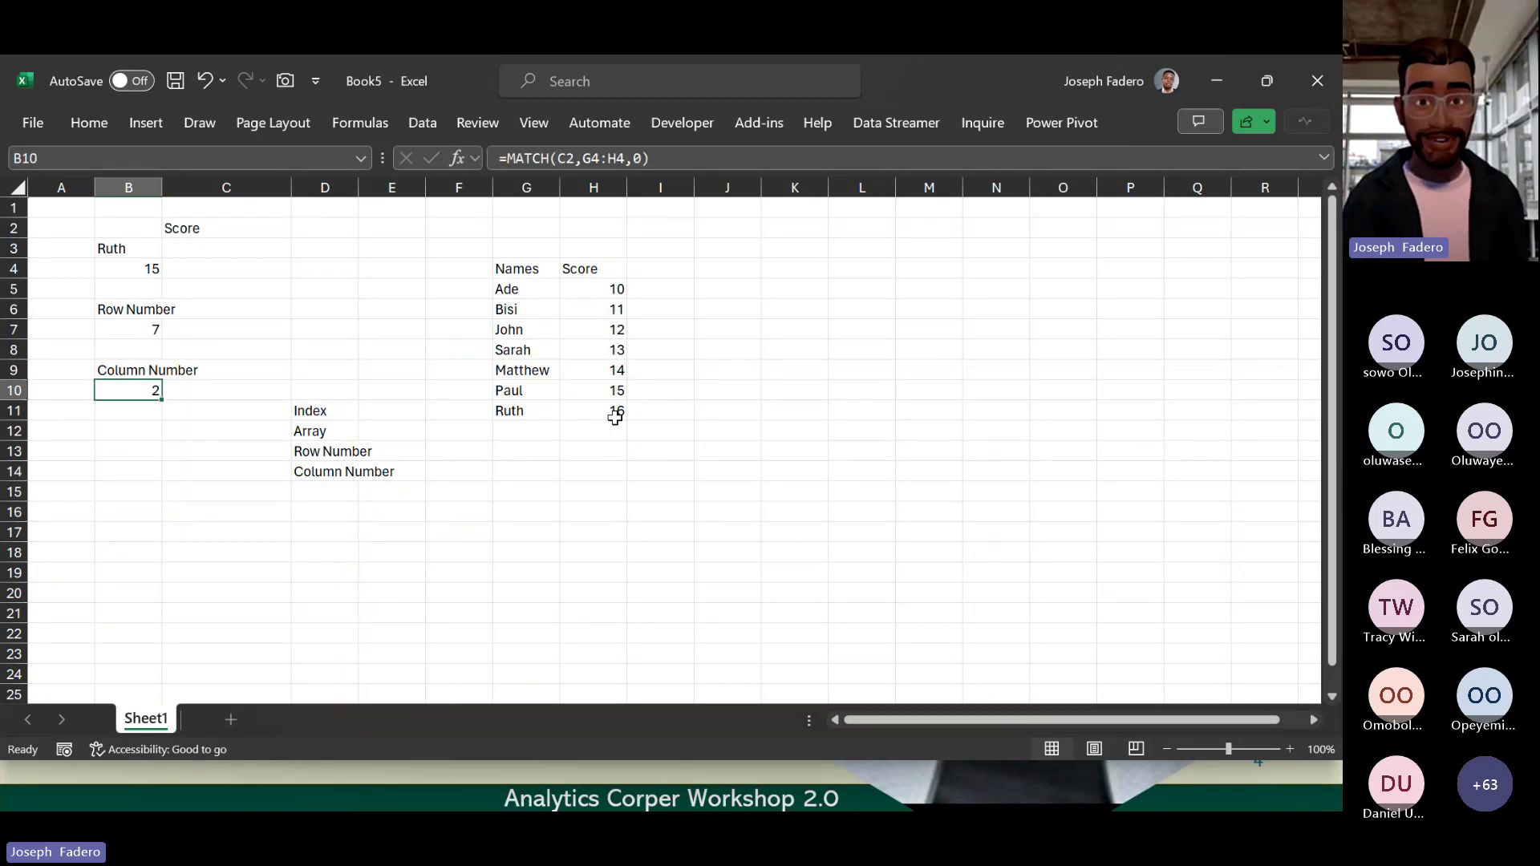
key("Right")
key("Right")
key("Down")
key("Down")
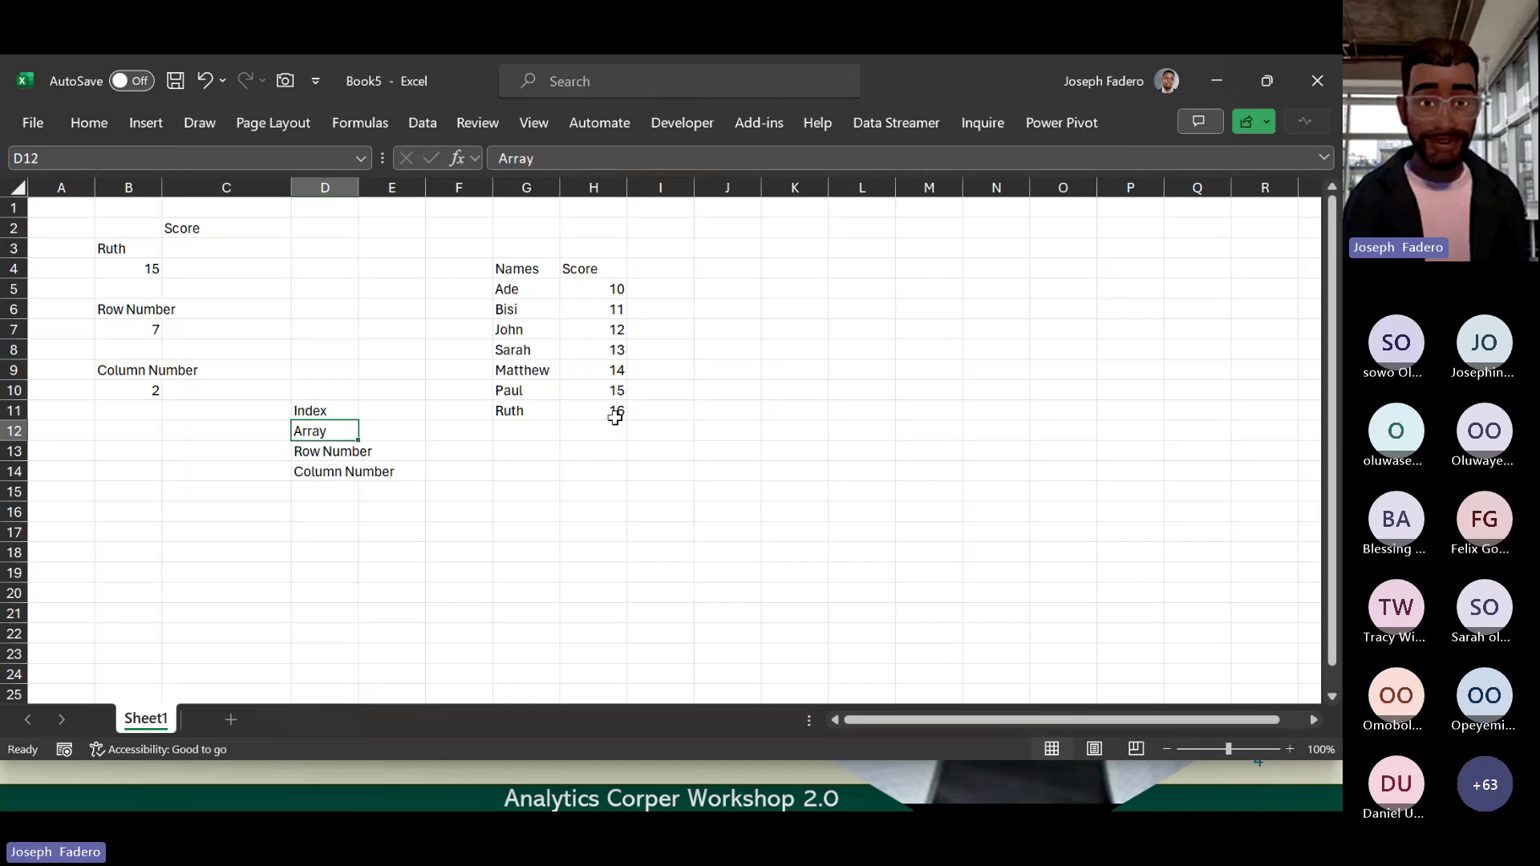
key("shift+Down")
key("shift+Down")
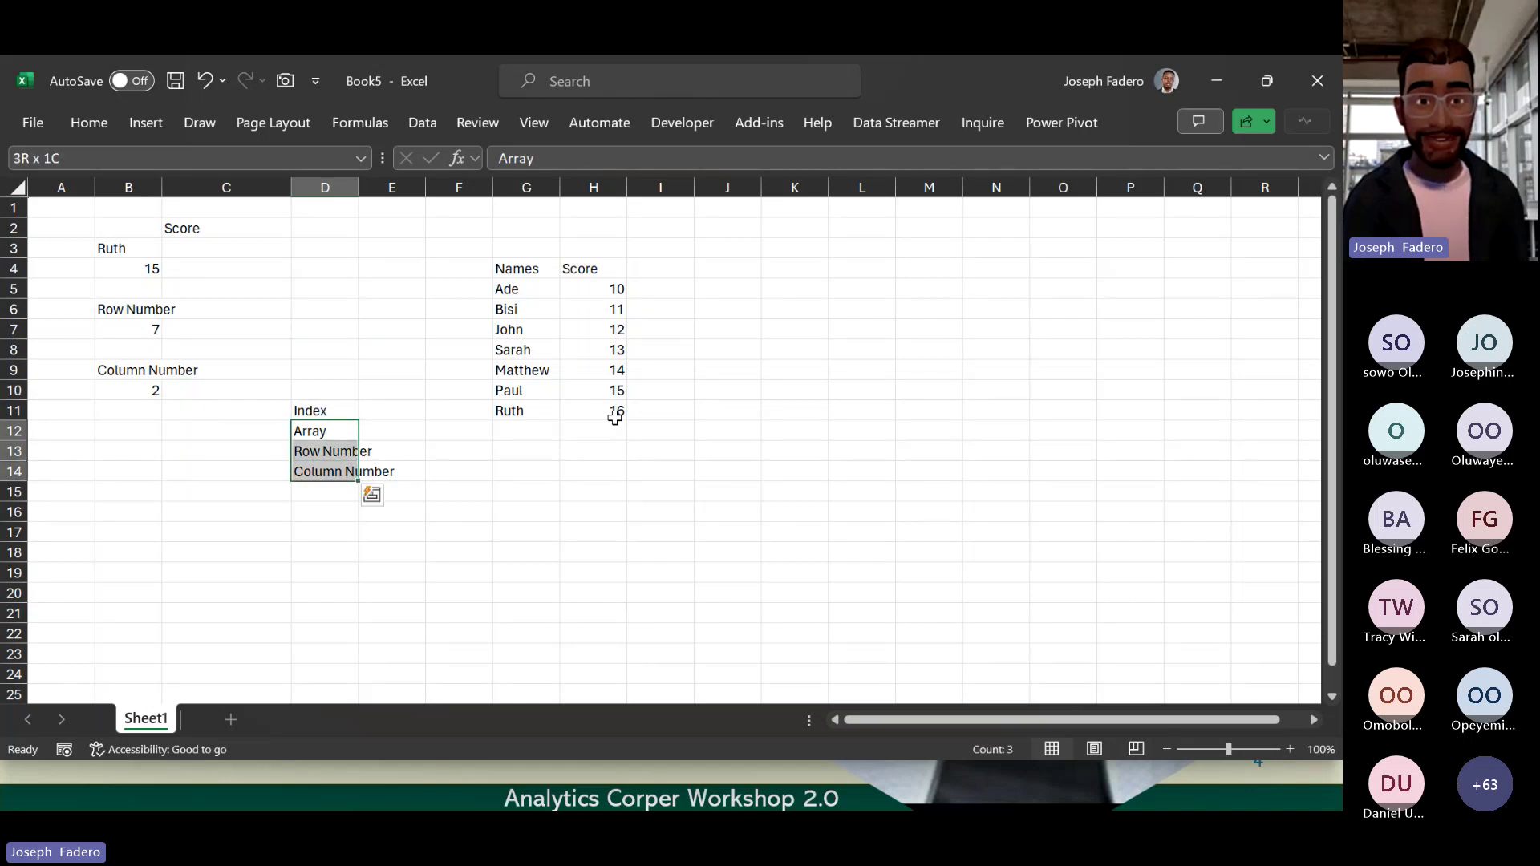
Step: Examine the row number MATCH formula in B7 and the column number MATCH formula in B10
key("Left")
key("Left")
key("Down")
key("Down")
key("Down")
key("Down")
key("Down")
key("Down")
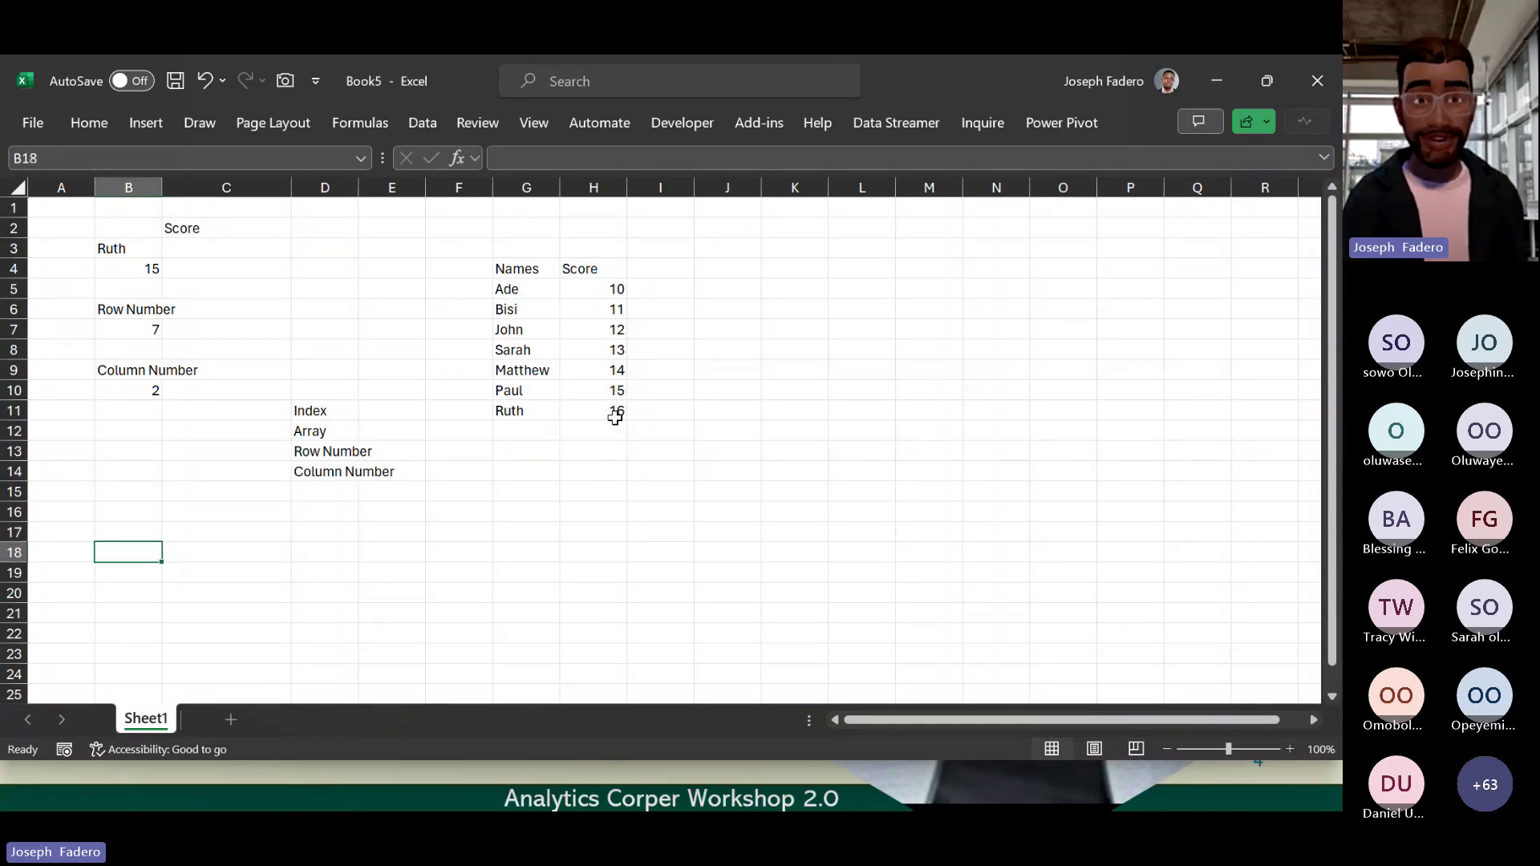
key("Up")
key("Up")
key("Up")
key("Up")
key("Up")
key("Up")
key("Up")
key("Up")
key("Up")
key("Up")
key("Up")
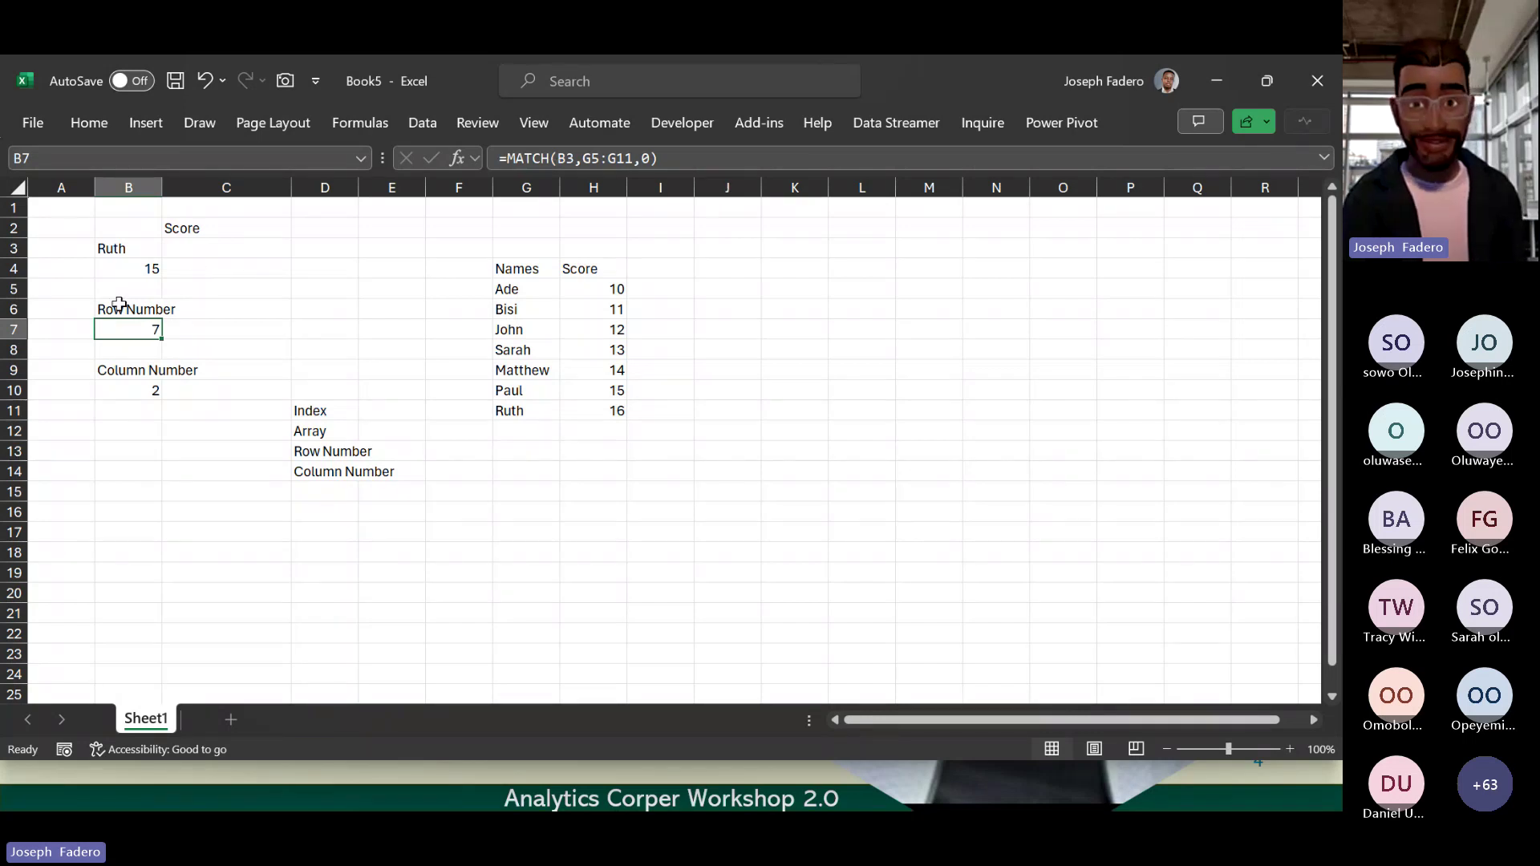
left_click(152, 389)
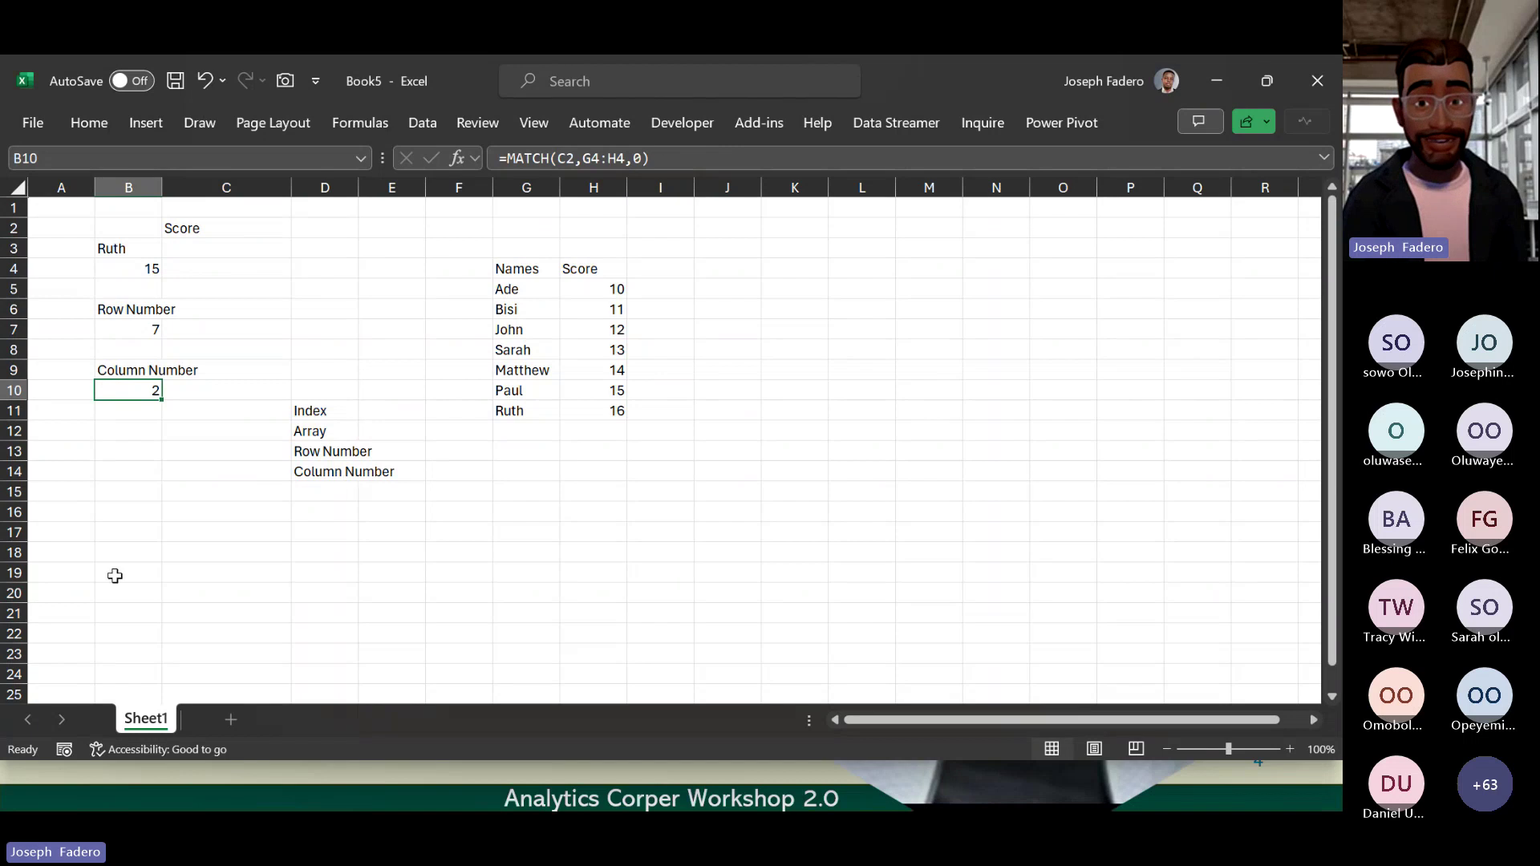
Step: Start an INDEX formula in B17 with the whole table G4:H11 as its array
left_click(136, 527)
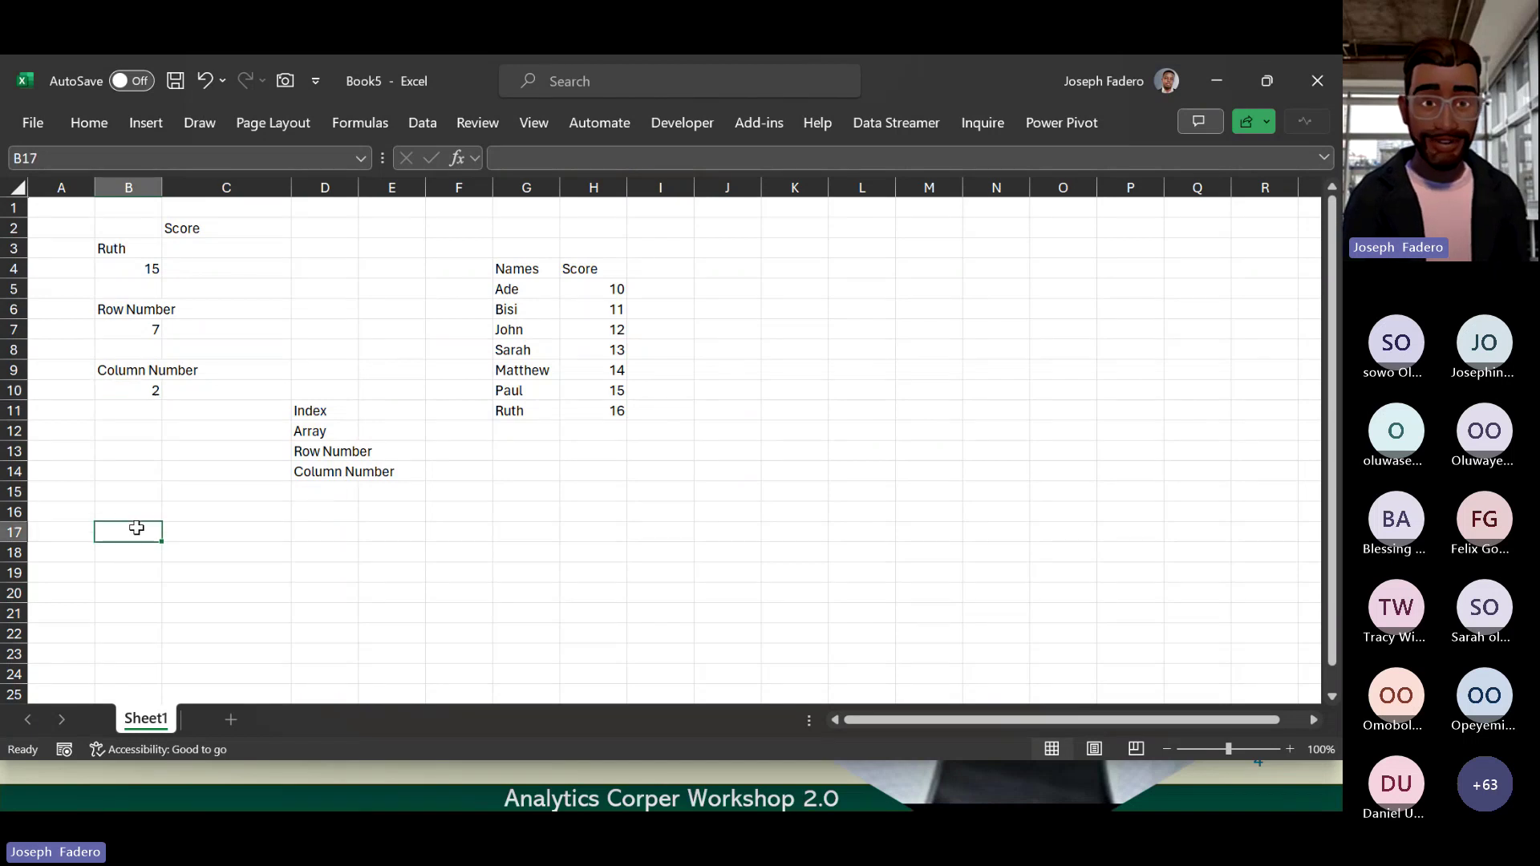
type("=")
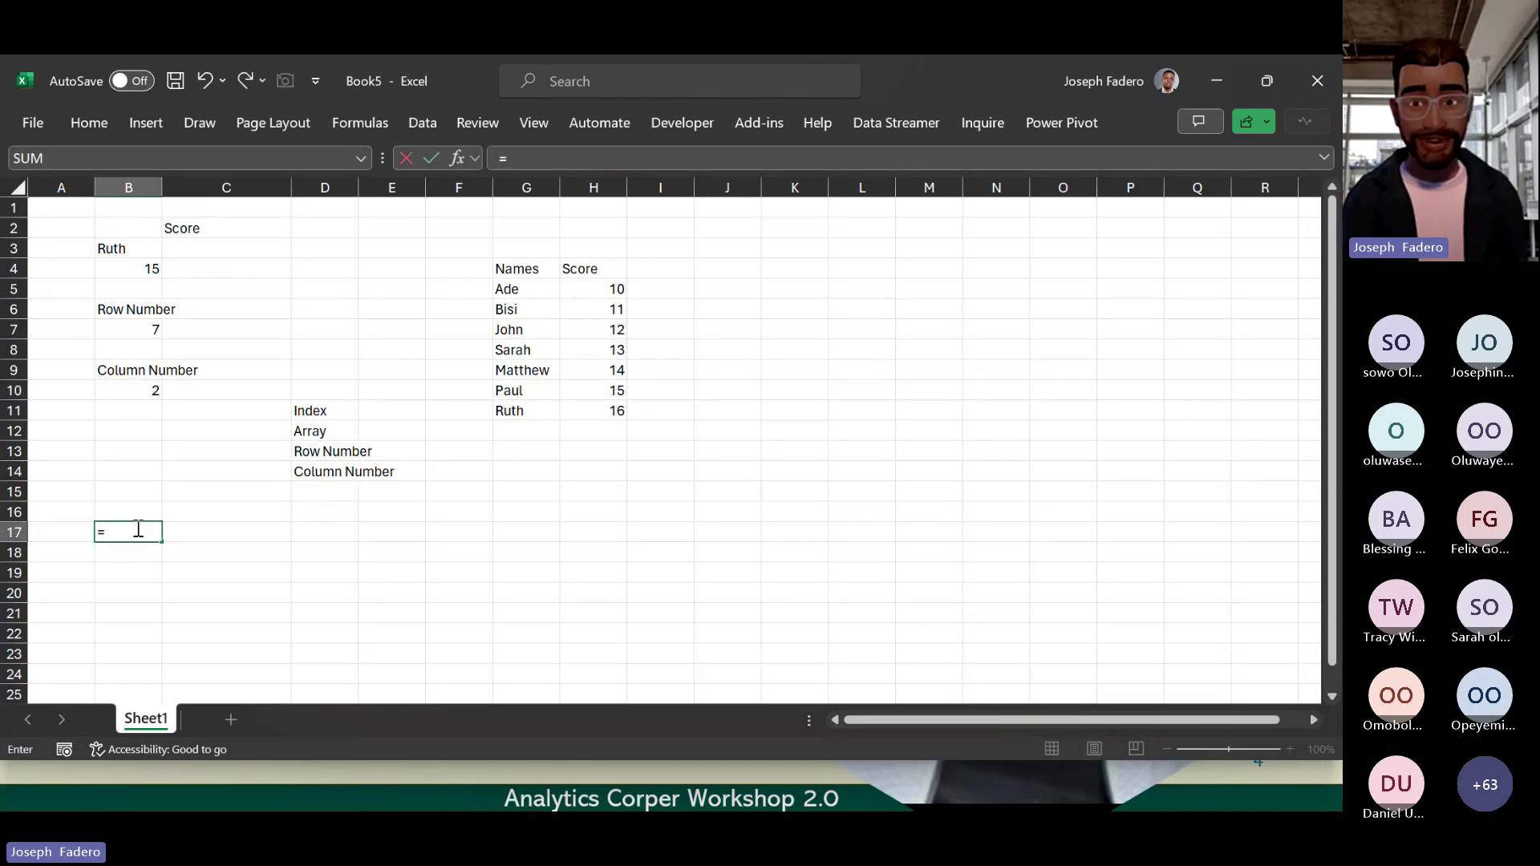
type("index")
key("Tab")
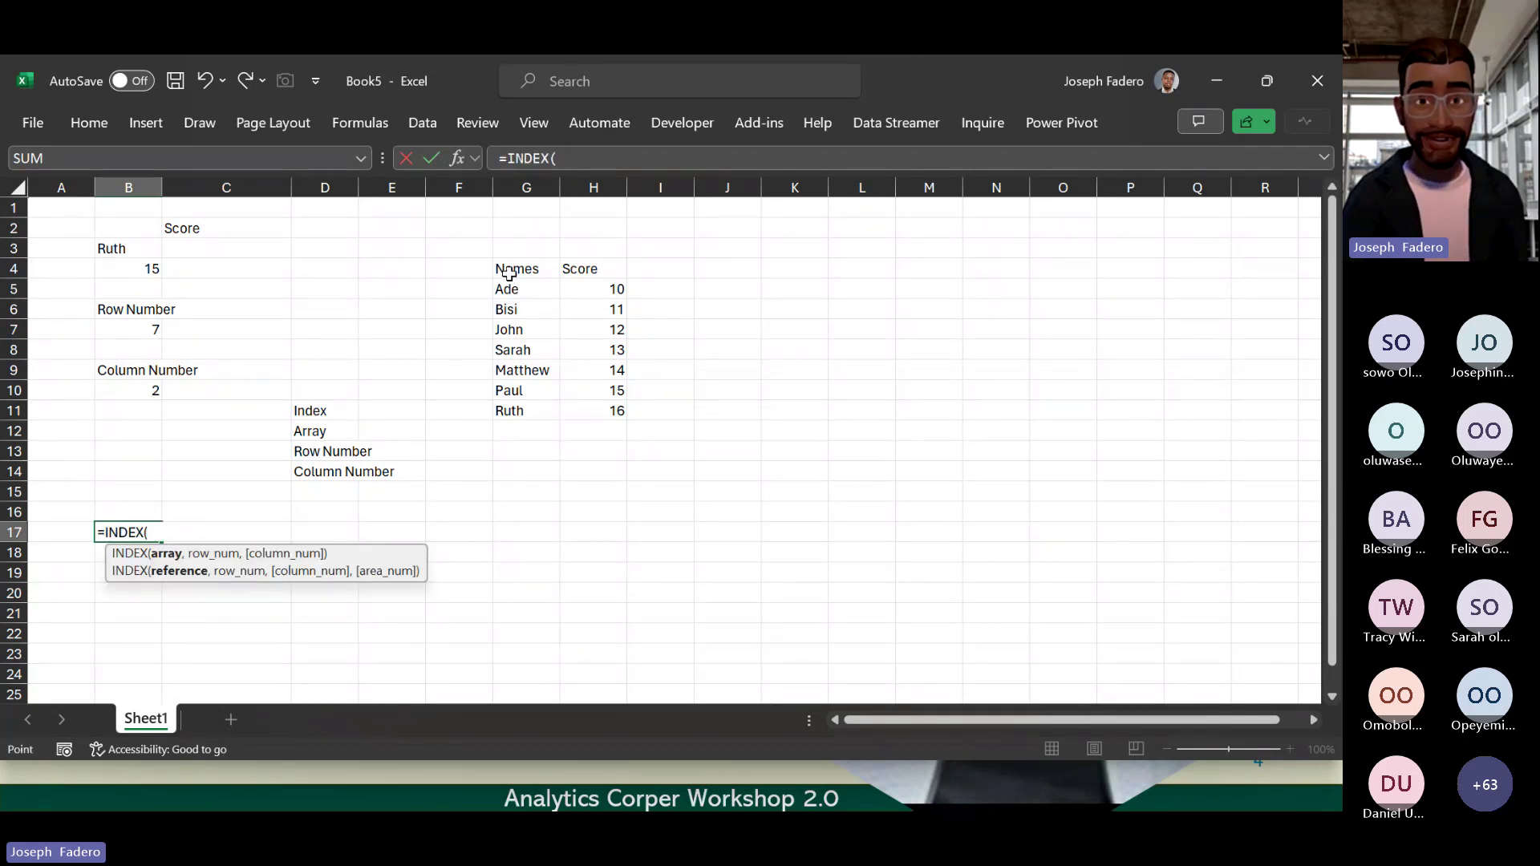
left_click_drag(510, 273, 599, 413)
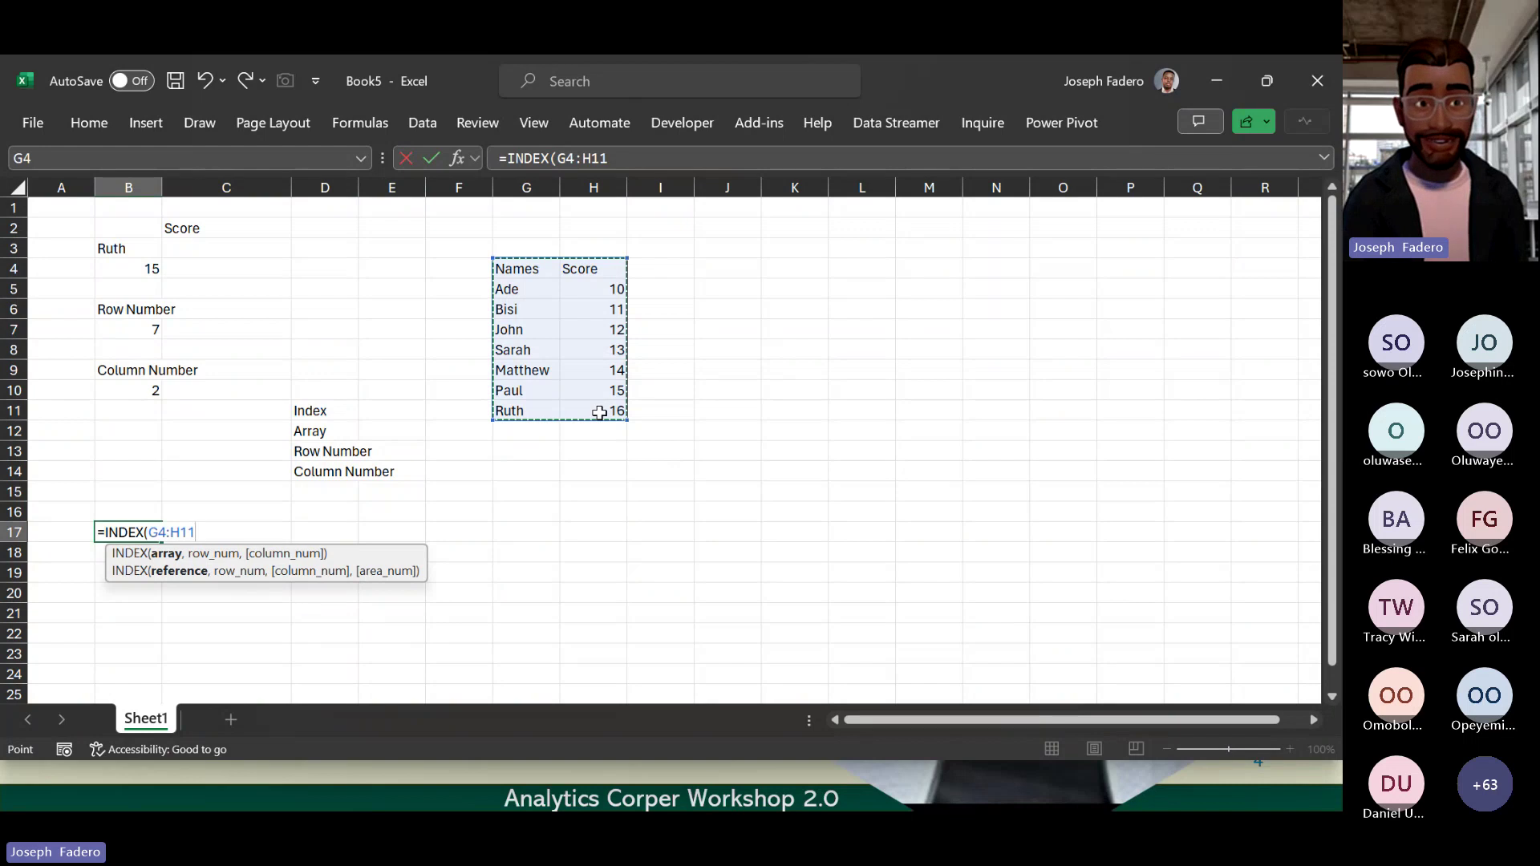
type(",")
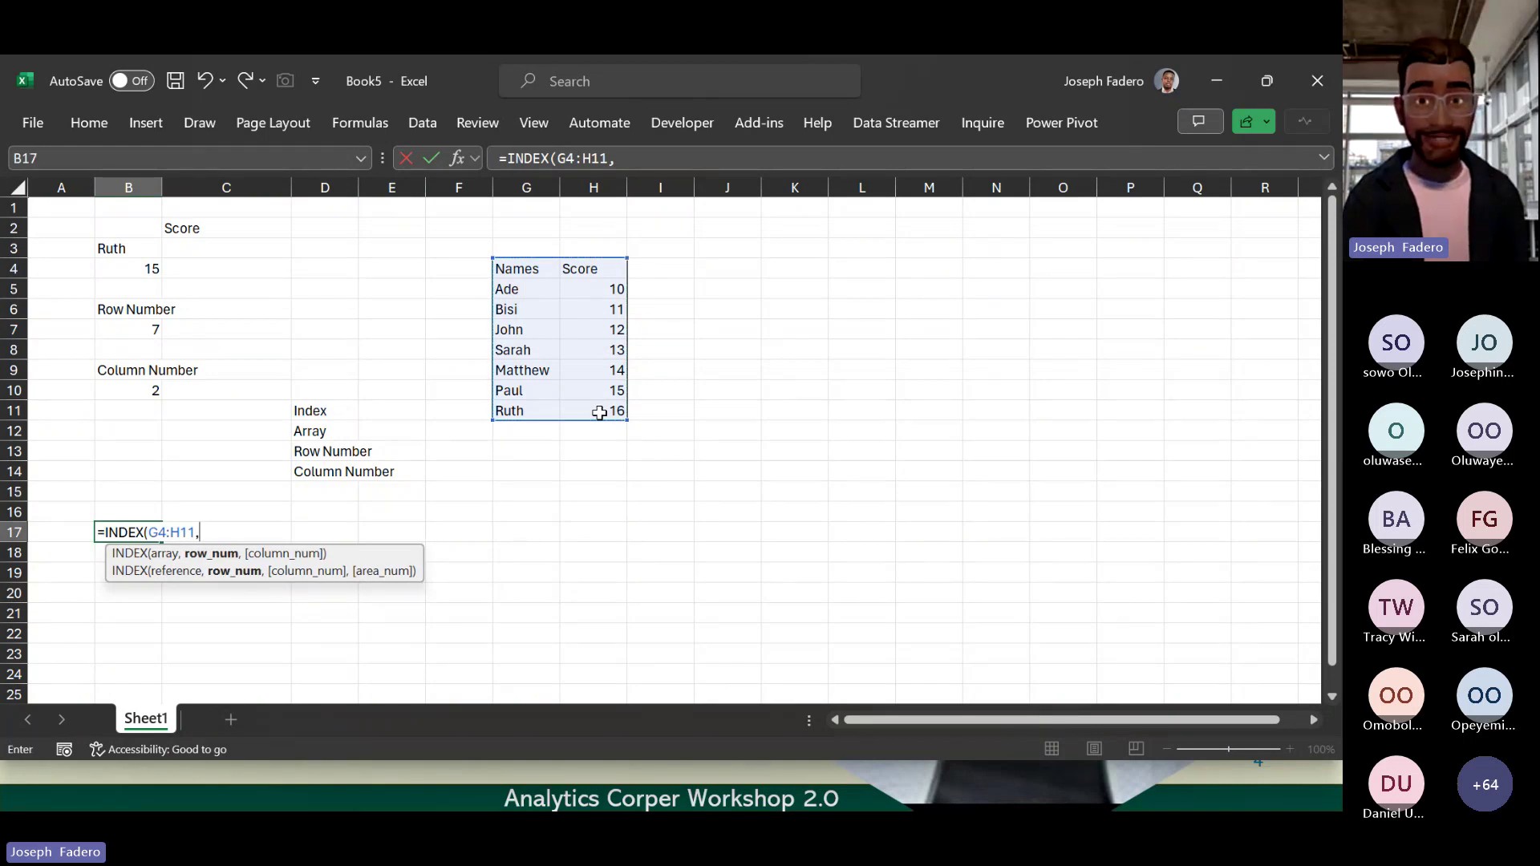
Step: Add a nested MATCH as the row number argument, looking up B3 in the absolute range $G$5:$G$11 with match type 0
type("ma")
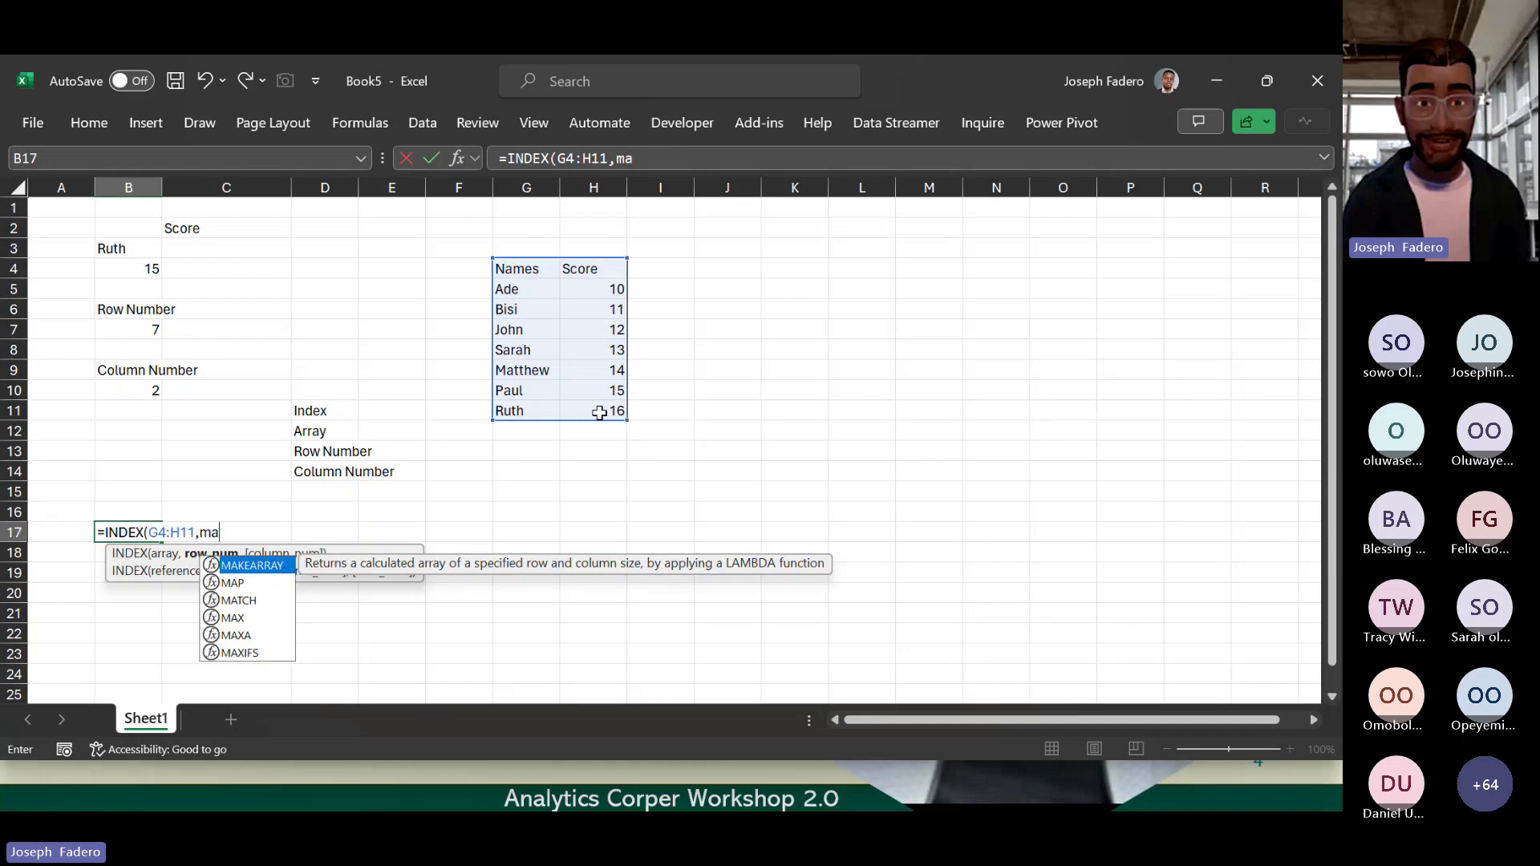
type("tch")
key("Tab")
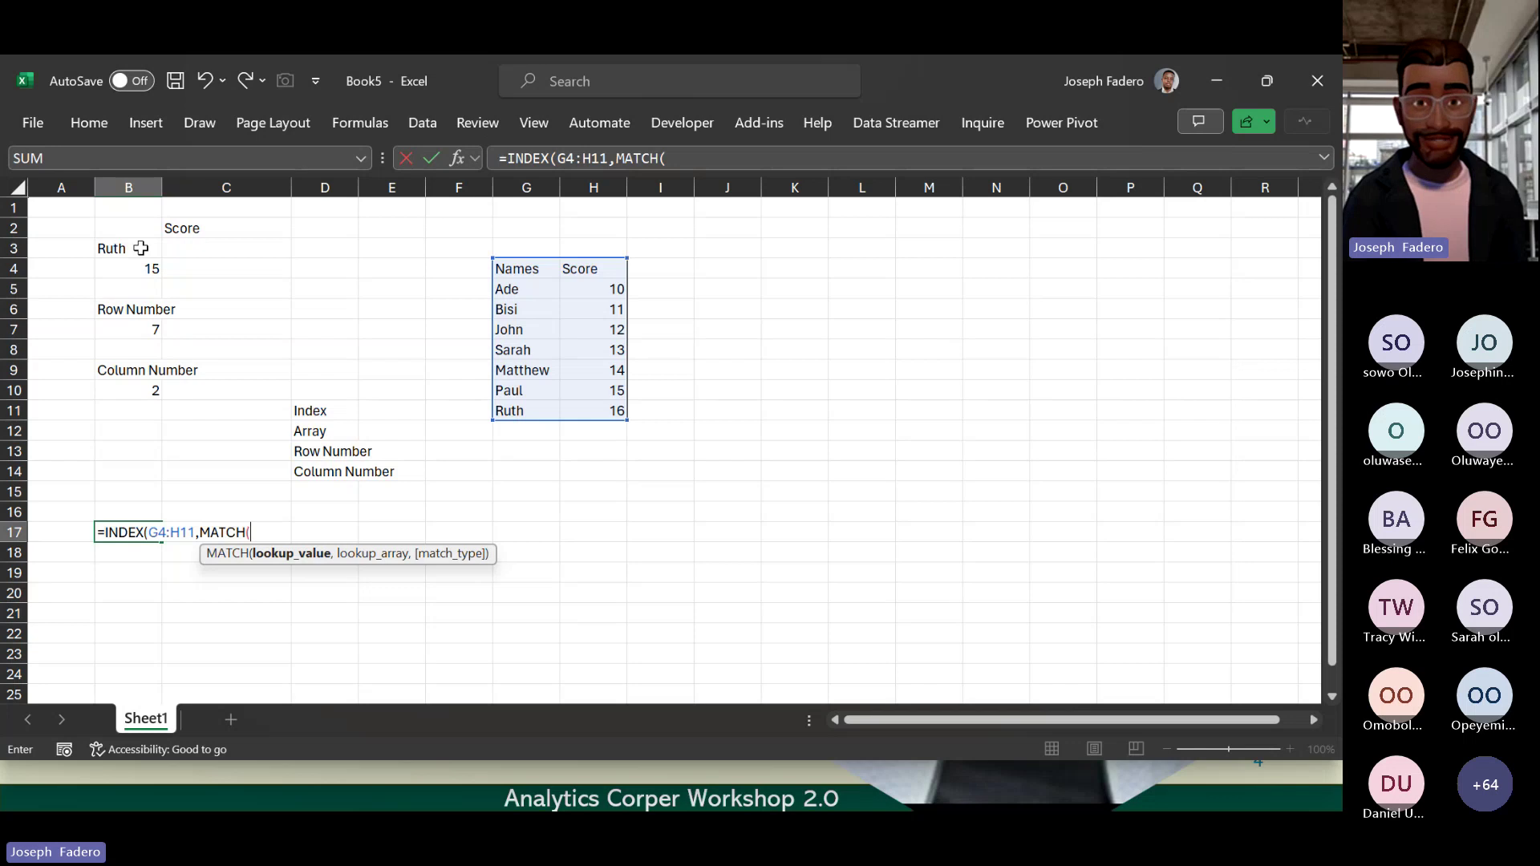
left_click(113, 249)
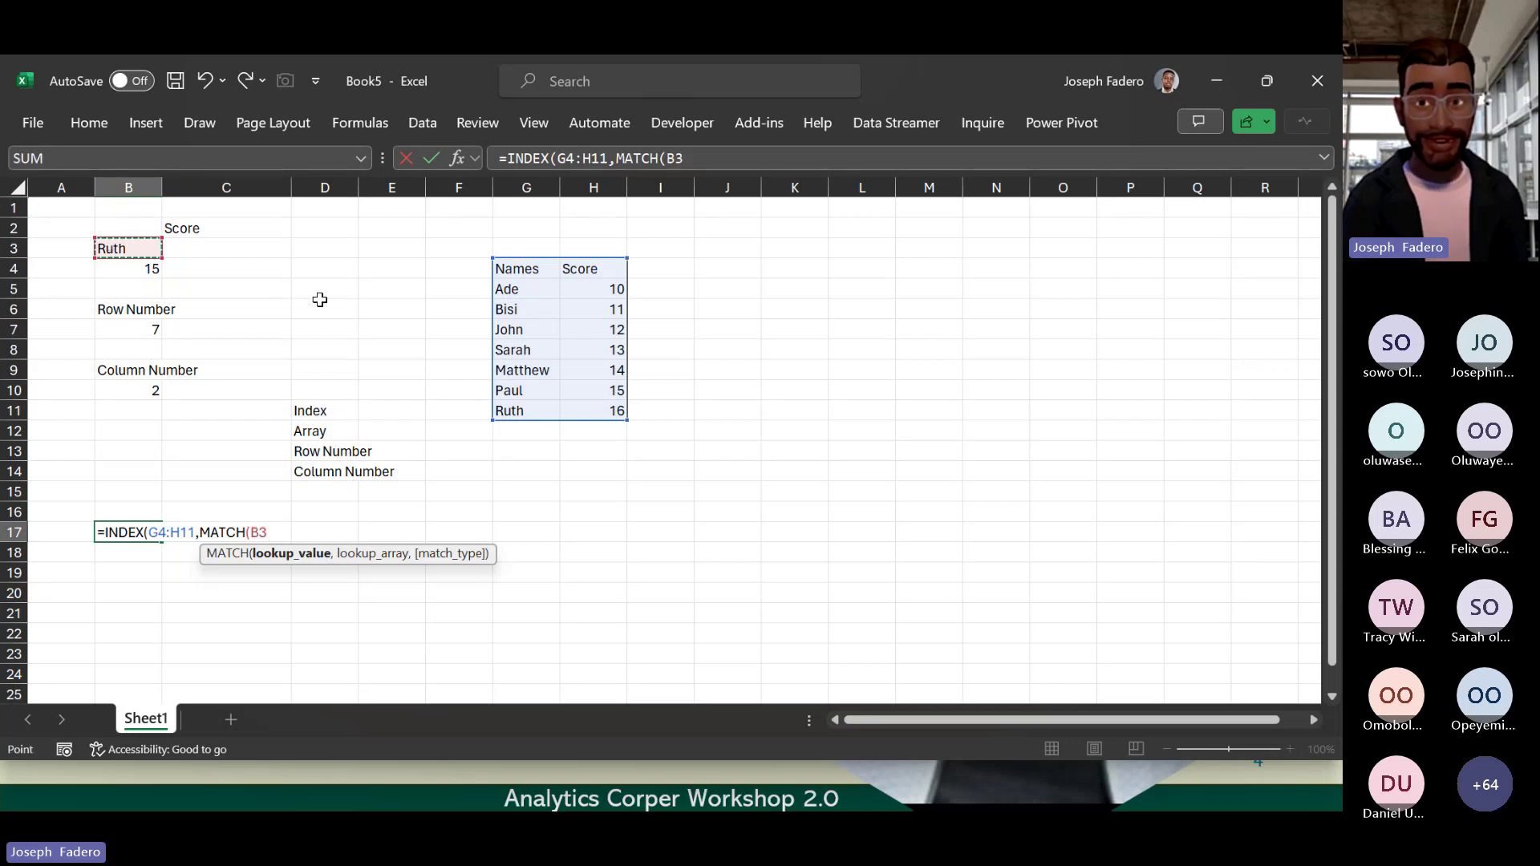
type(",")
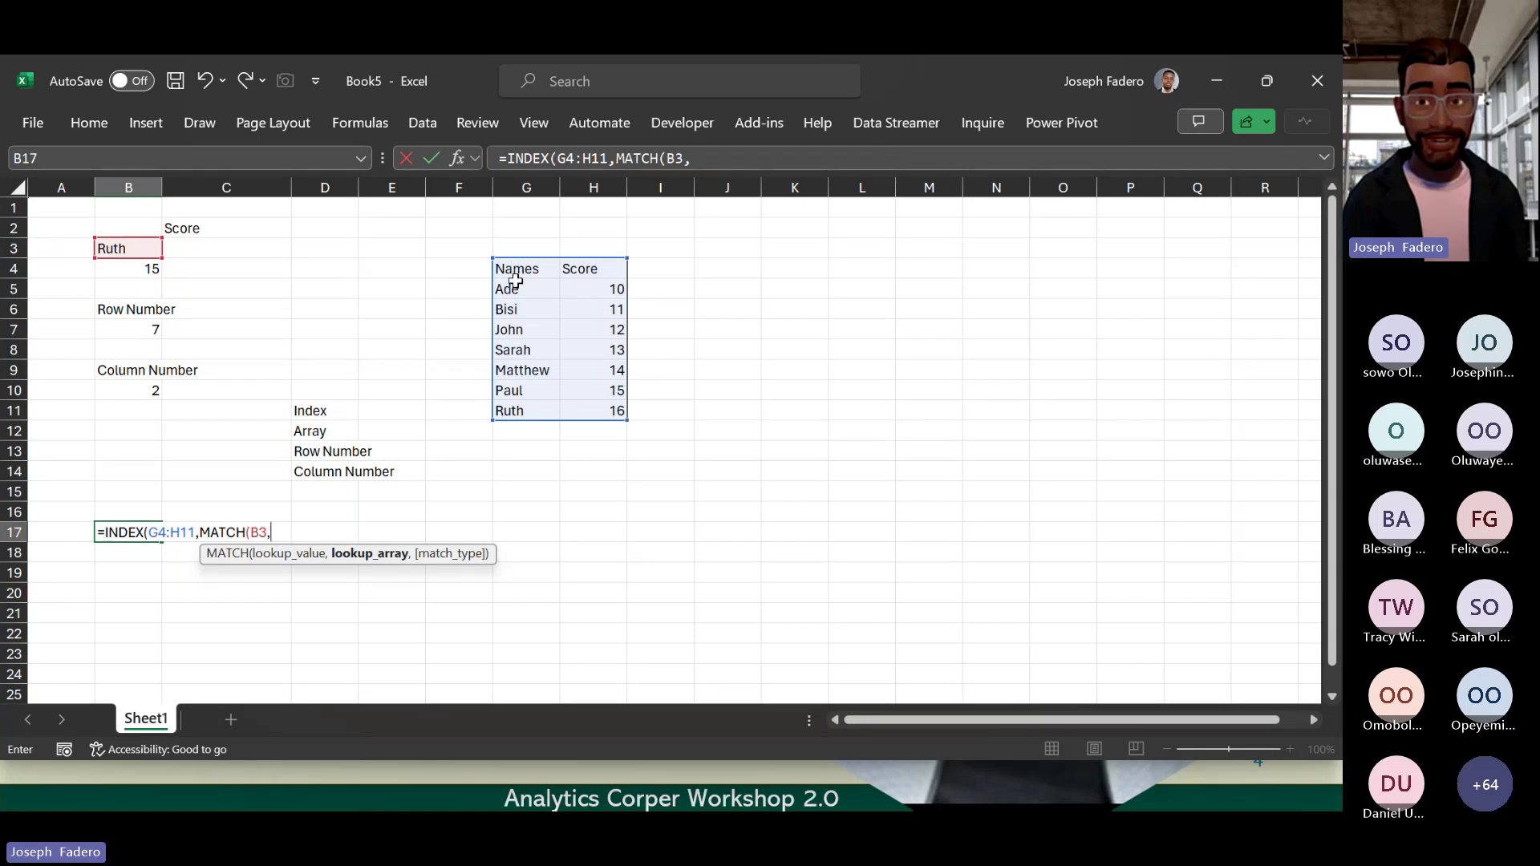
left_click(513, 288)
left_click_drag(513, 289, 521, 411)
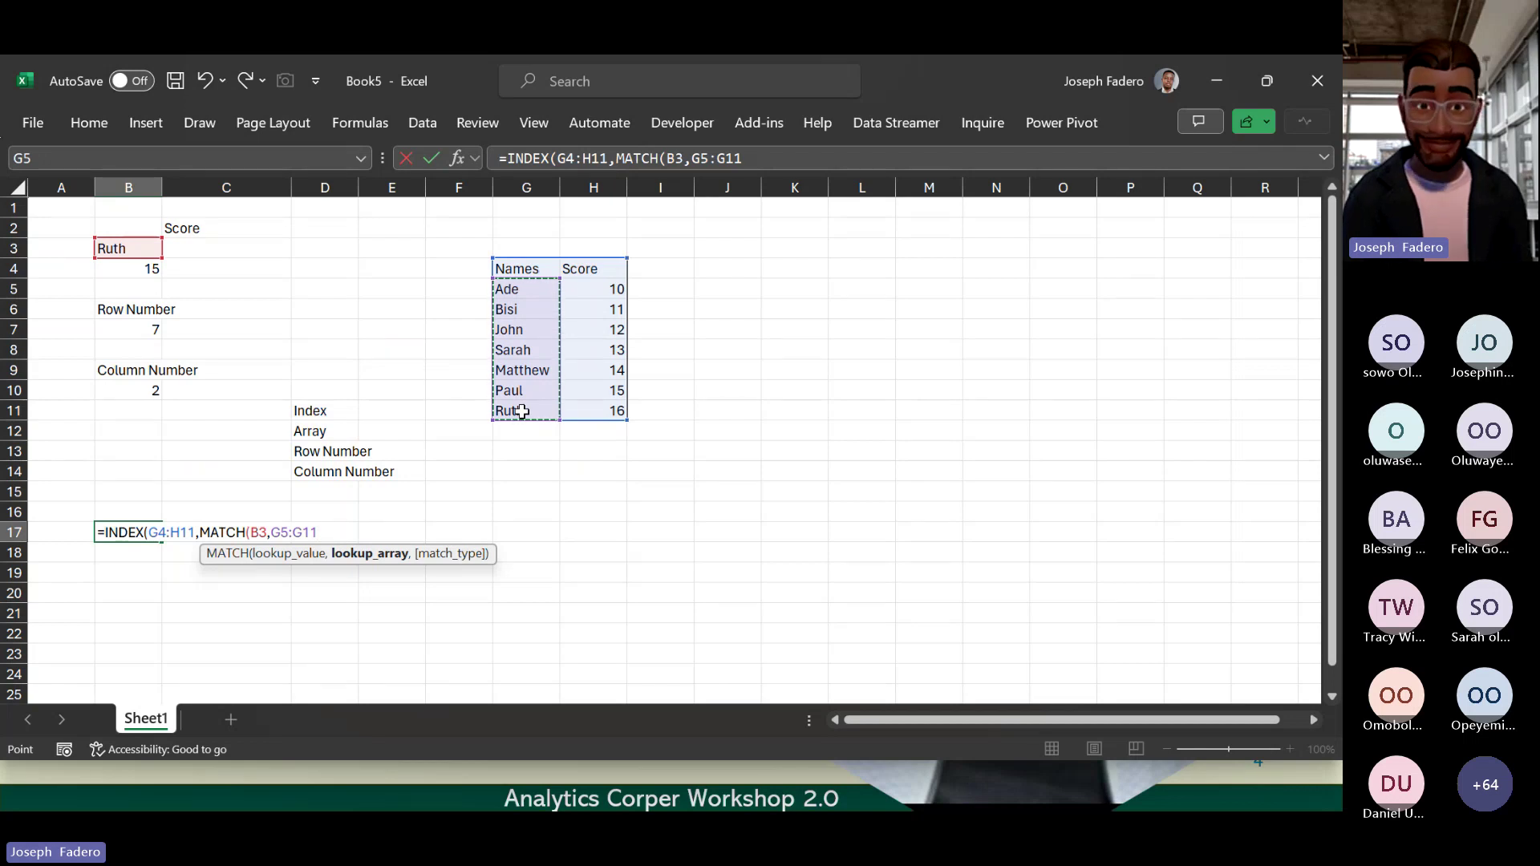
key("F4")
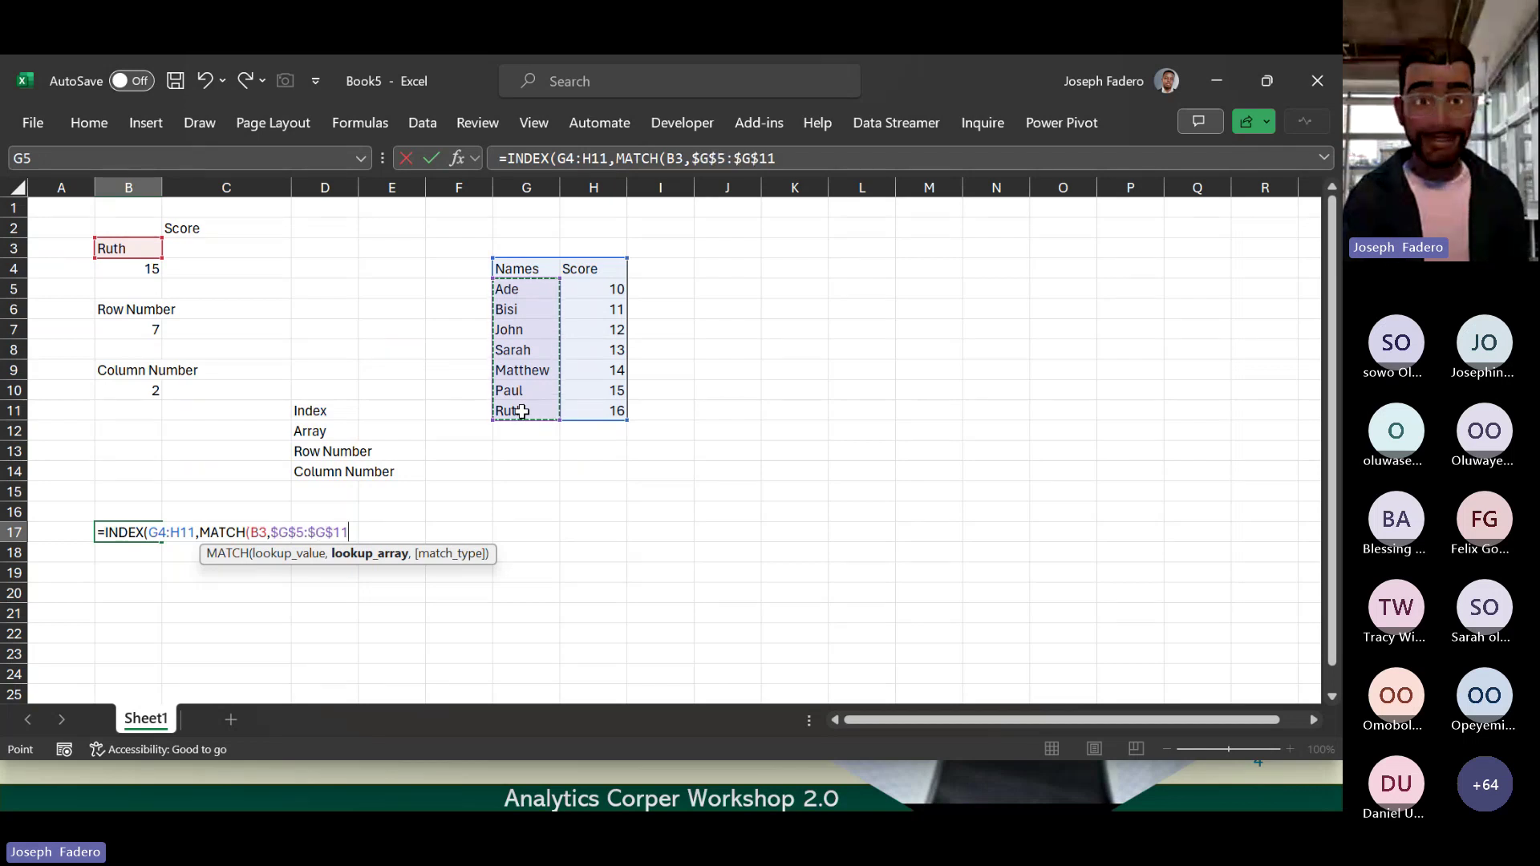
type(",")
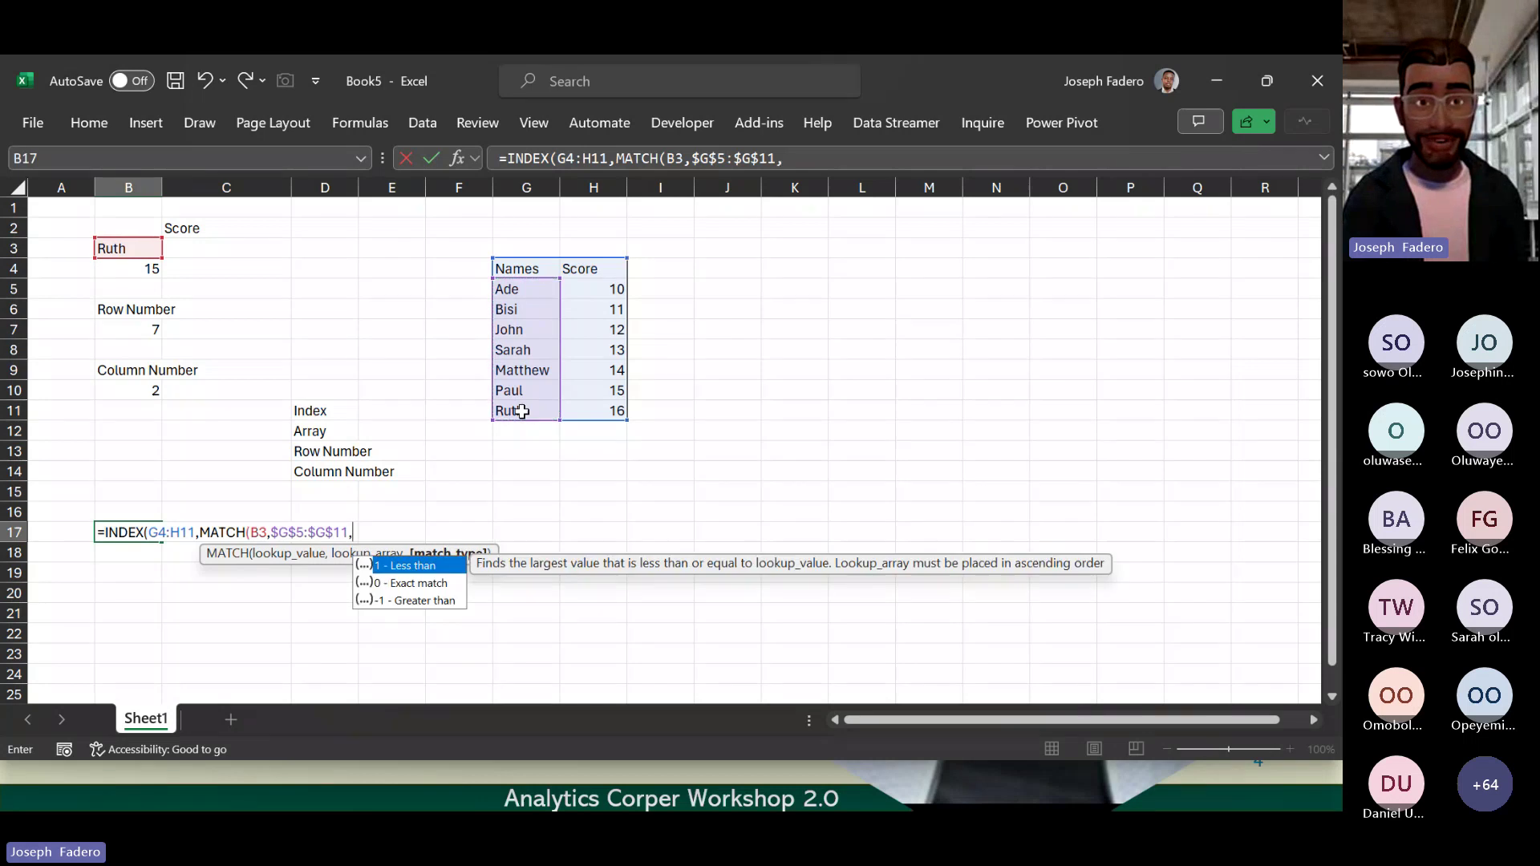
type("0")
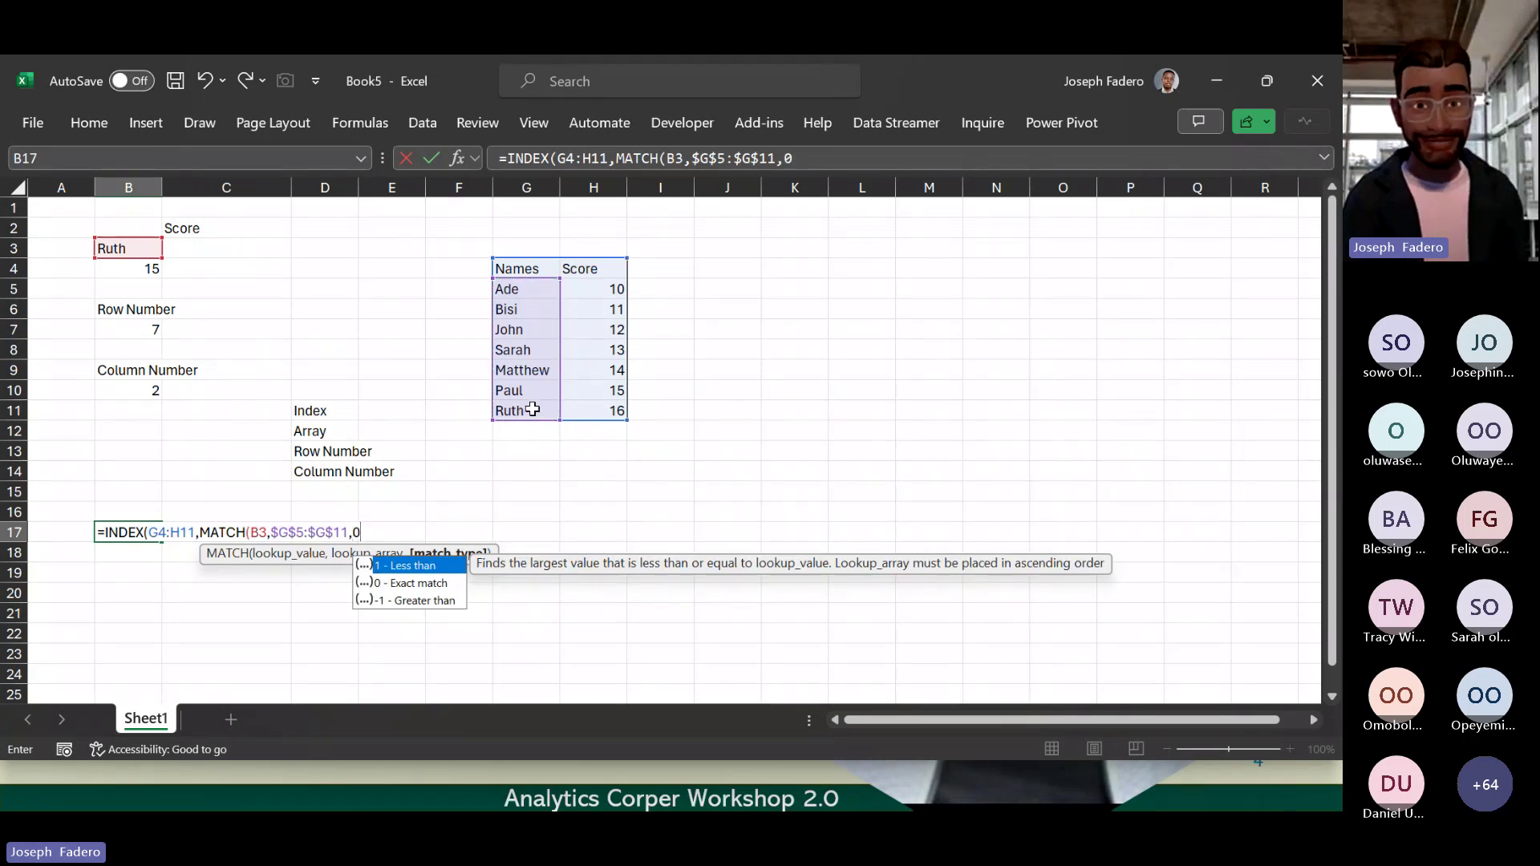
type(")")
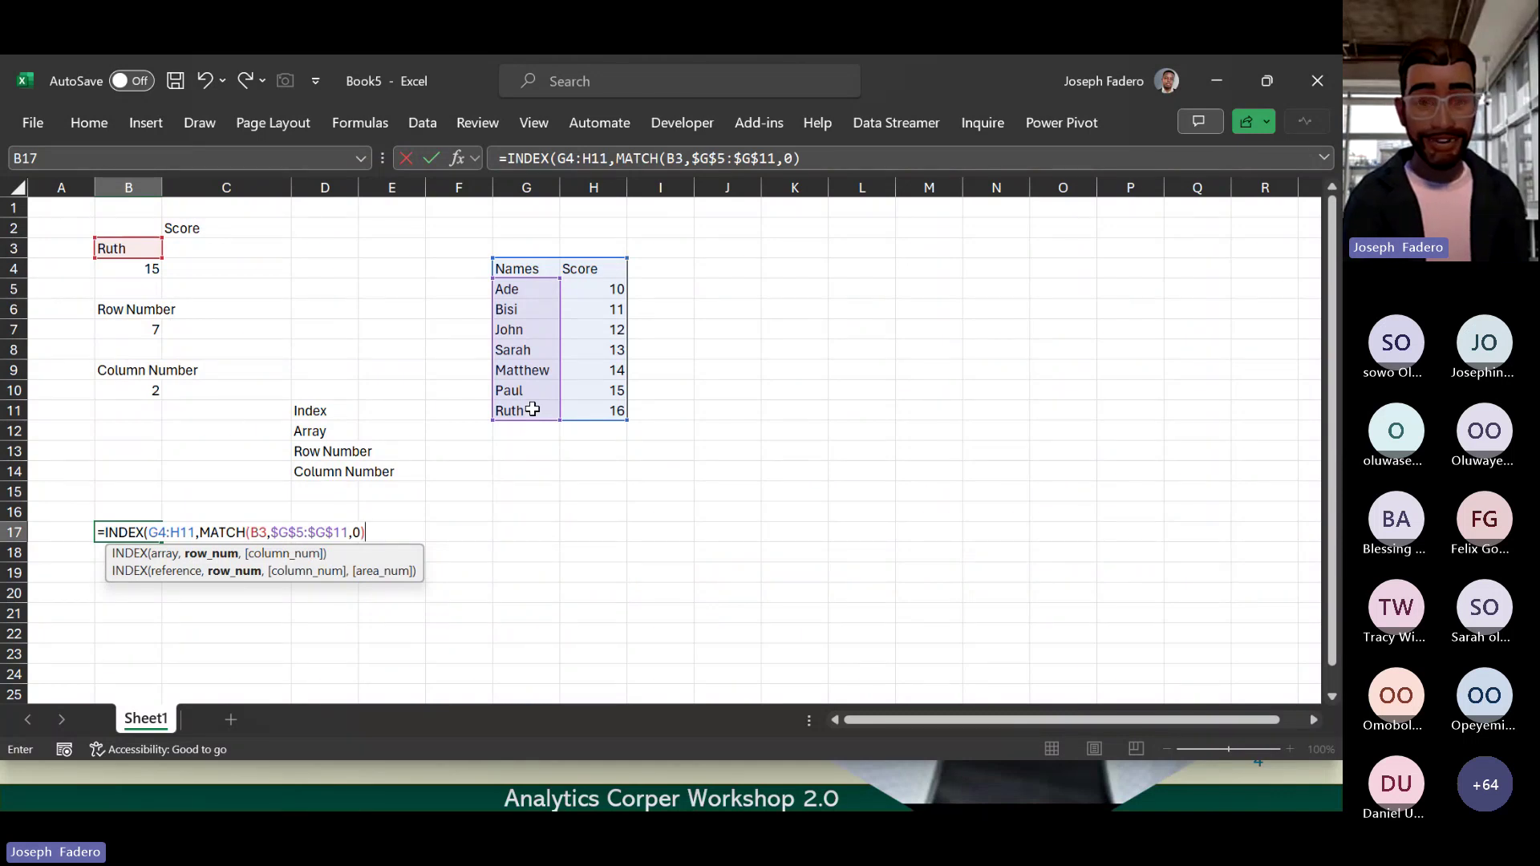
type(",")
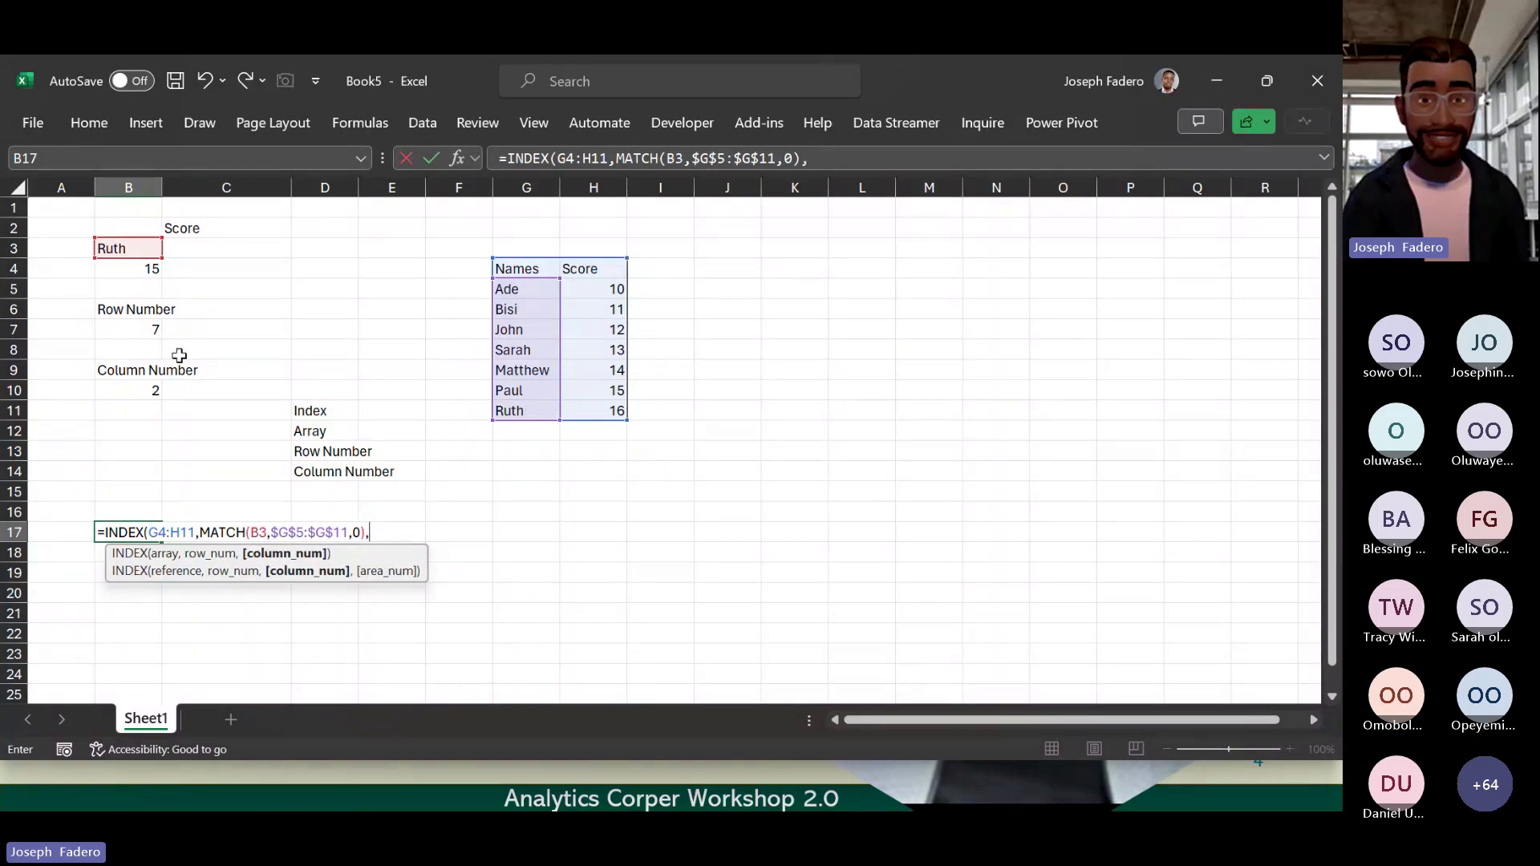
Step: Add a nested MATCH as the column number argument of the B17 INDEX formula, with C2 as its lookup value
type("M")
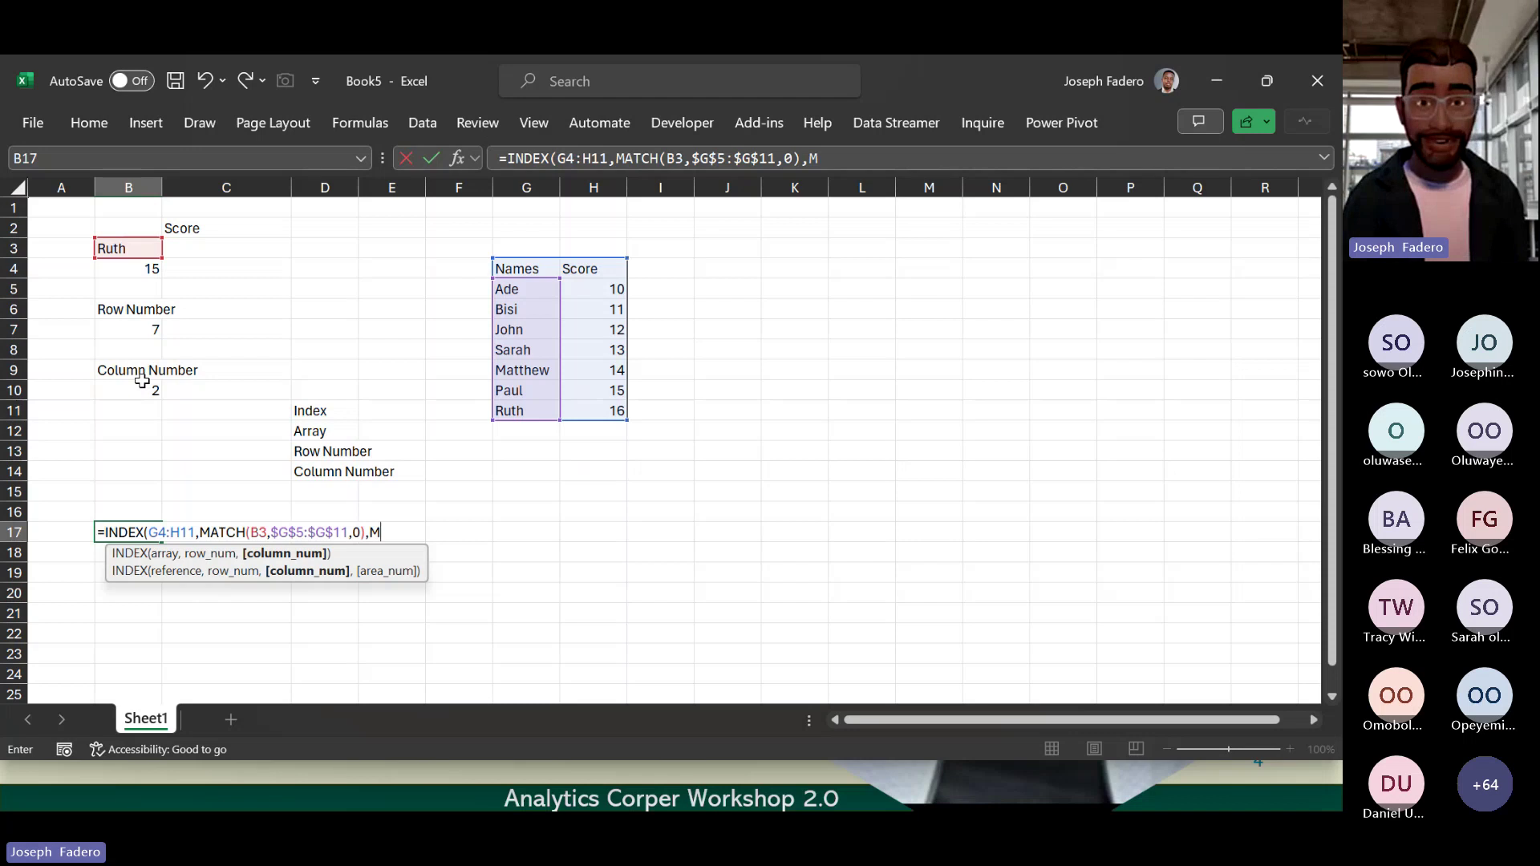
type("atch")
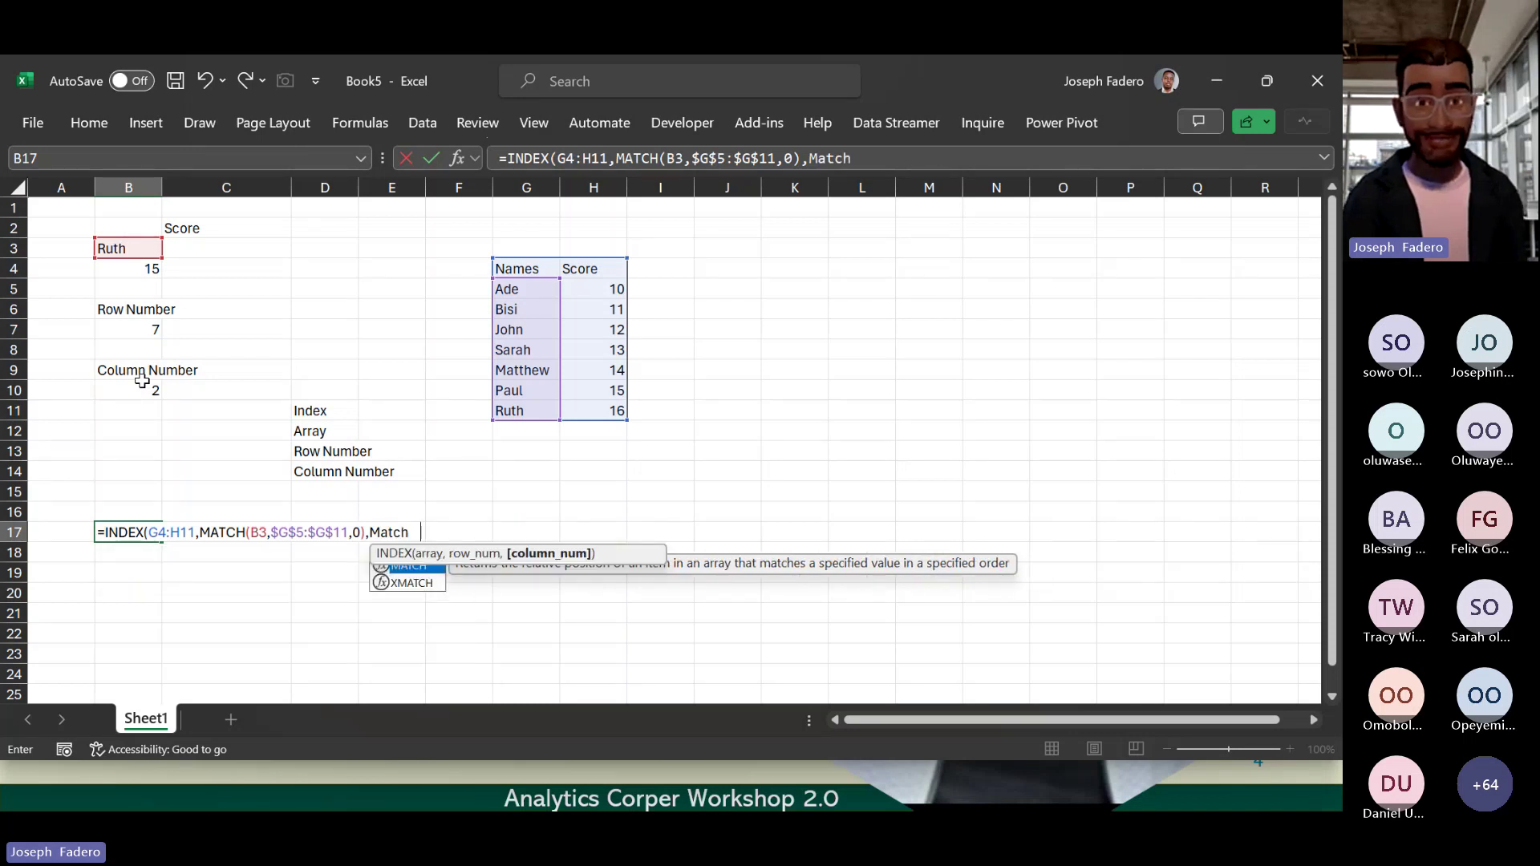
key("Tab")
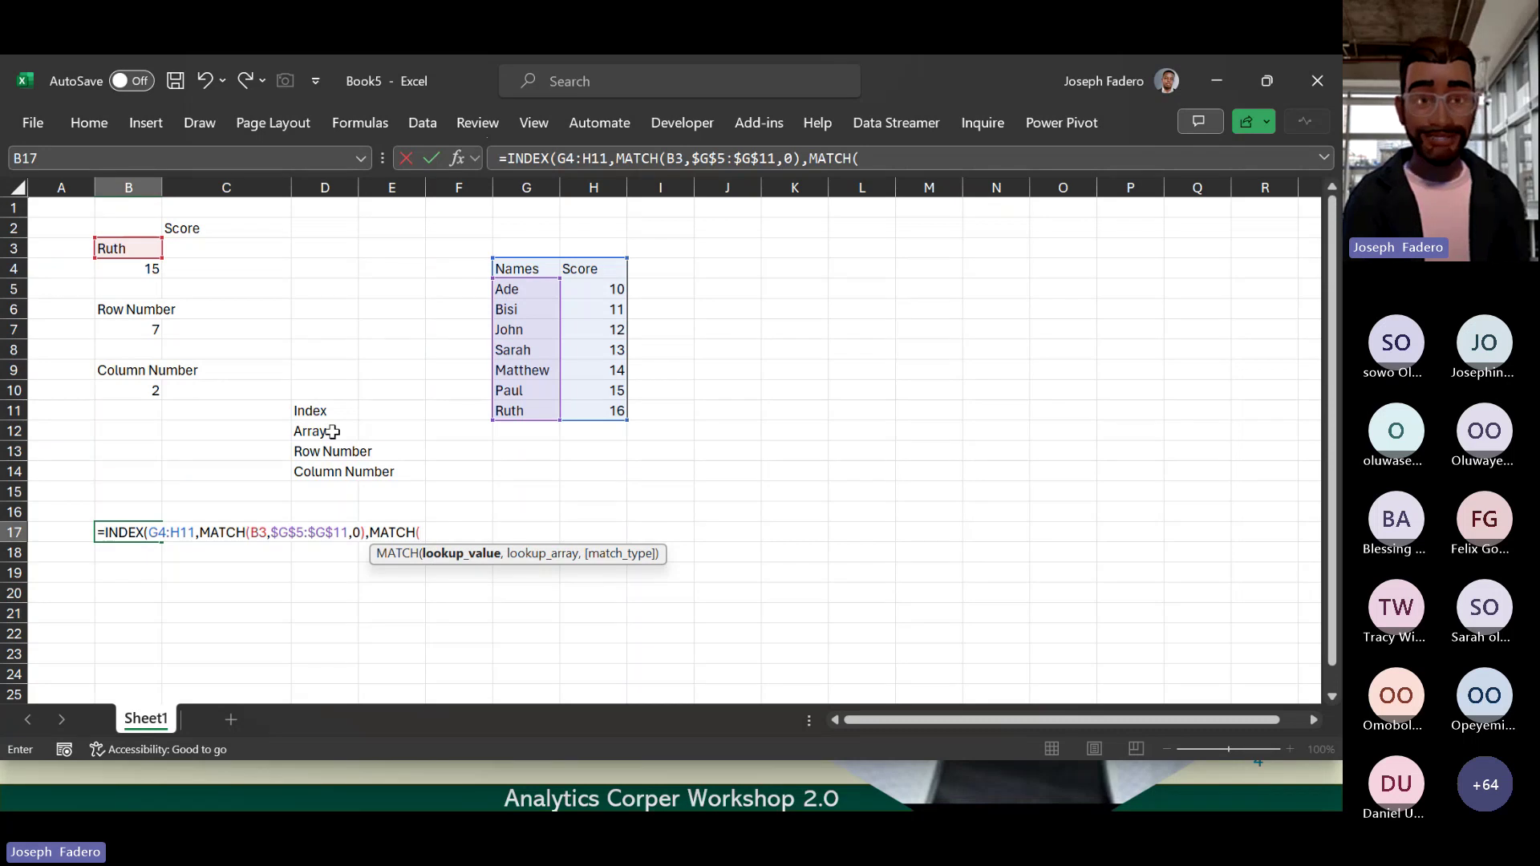
left_click(238, 229)
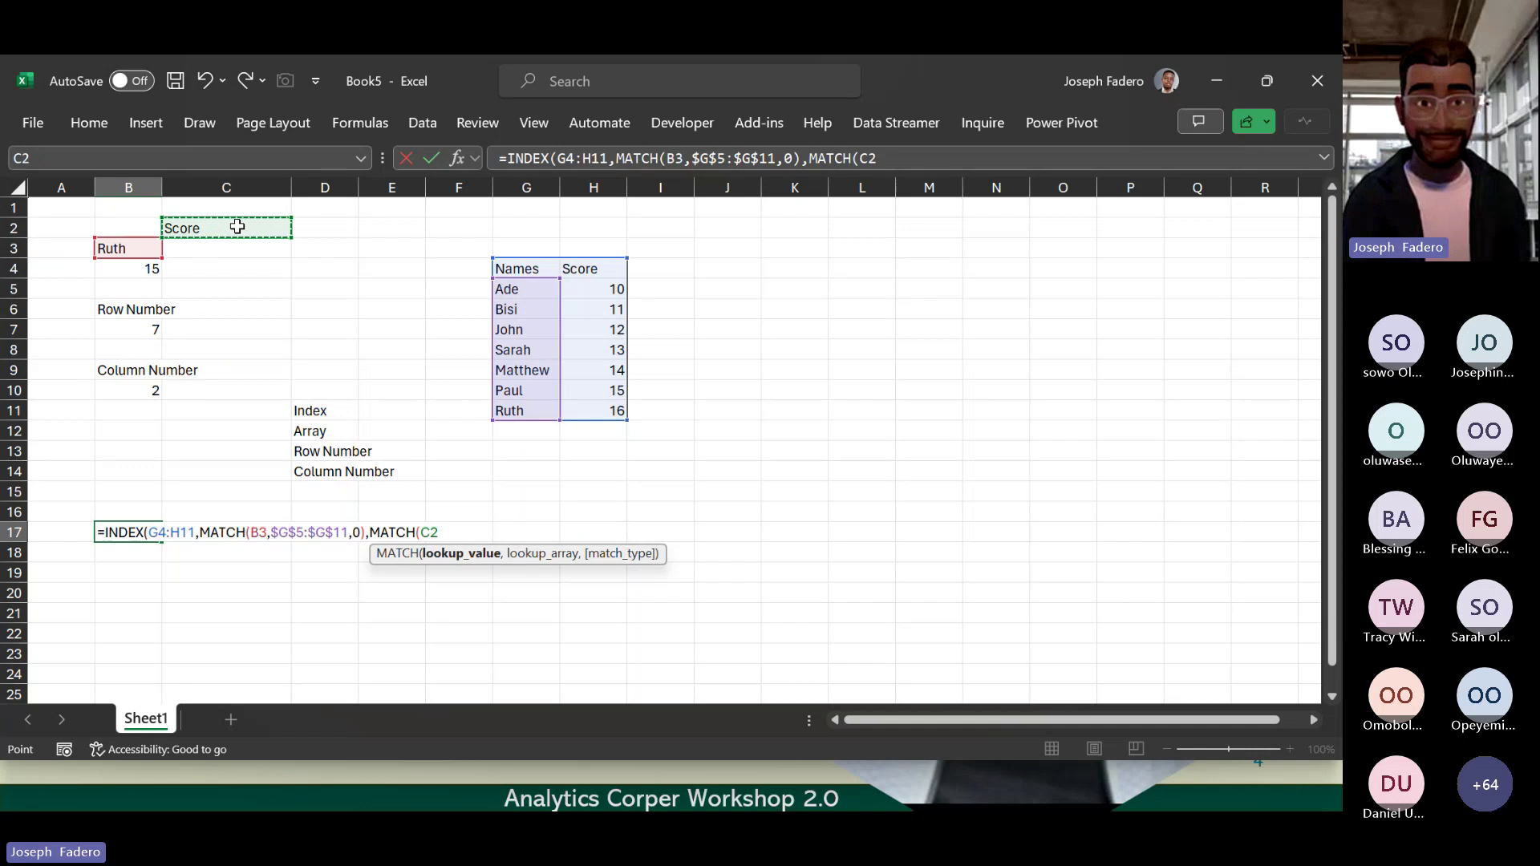
type(",")
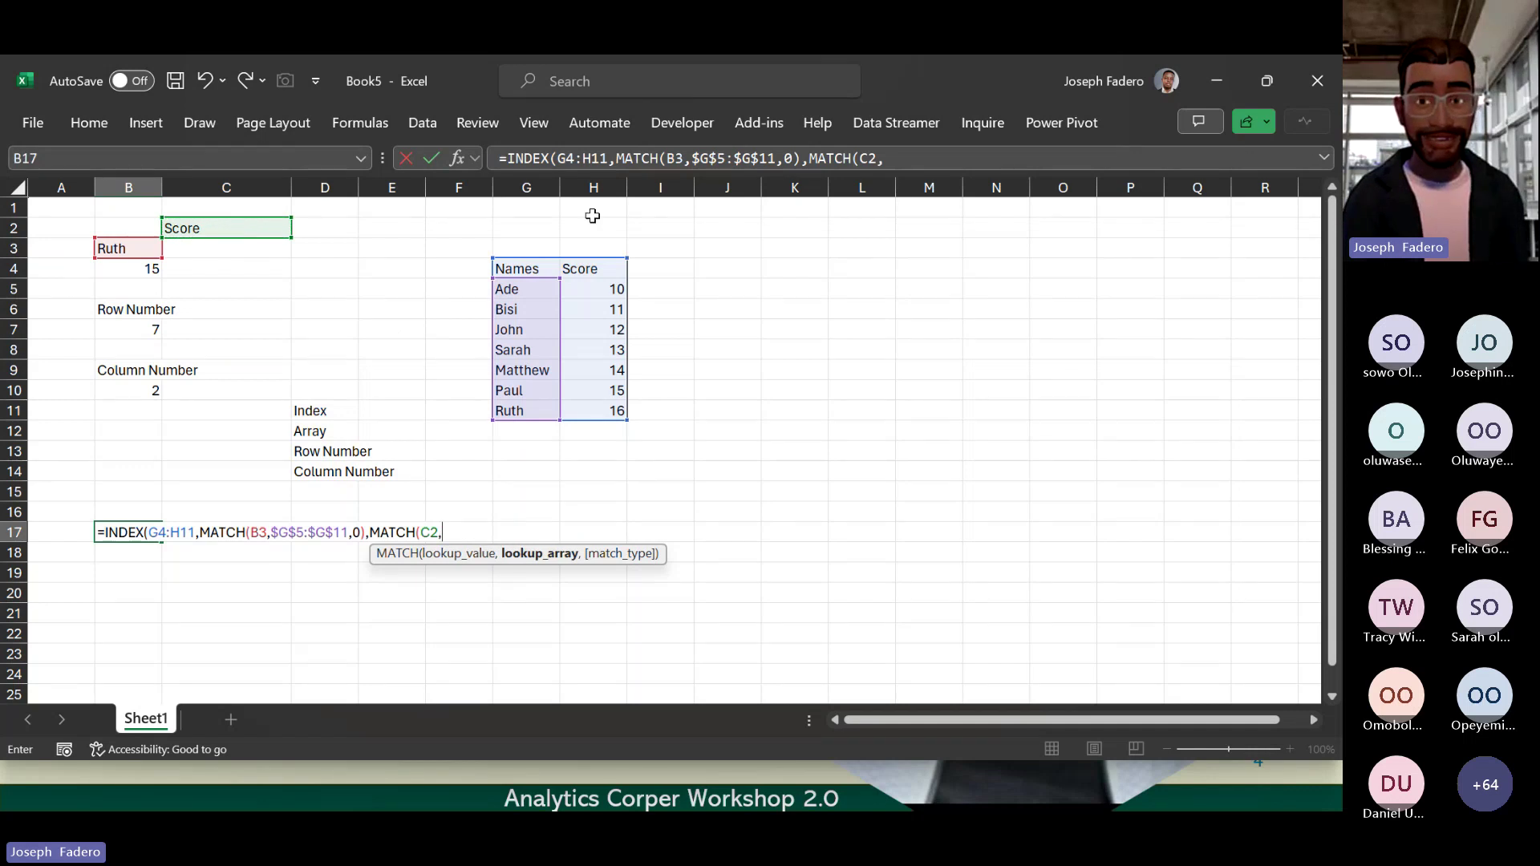
Step: Complete the column MATCH with the absolute range $G$4:$H$4 and match type 0, then commit the formula with the suggested closing-parenthesis correction
left_click(513, 266)
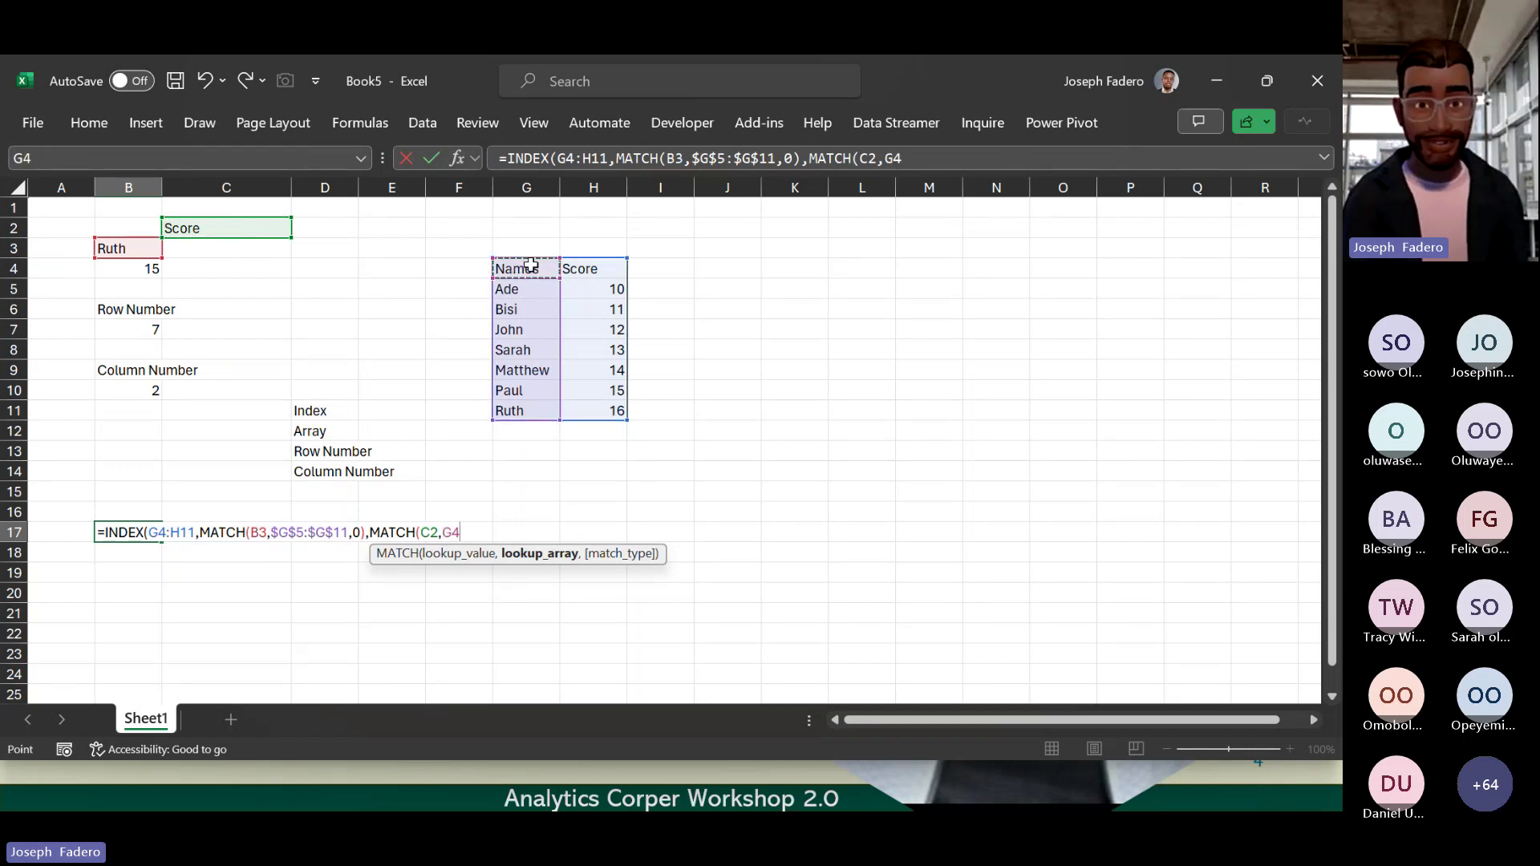
left_click_drag(562, 263, 592, 269)
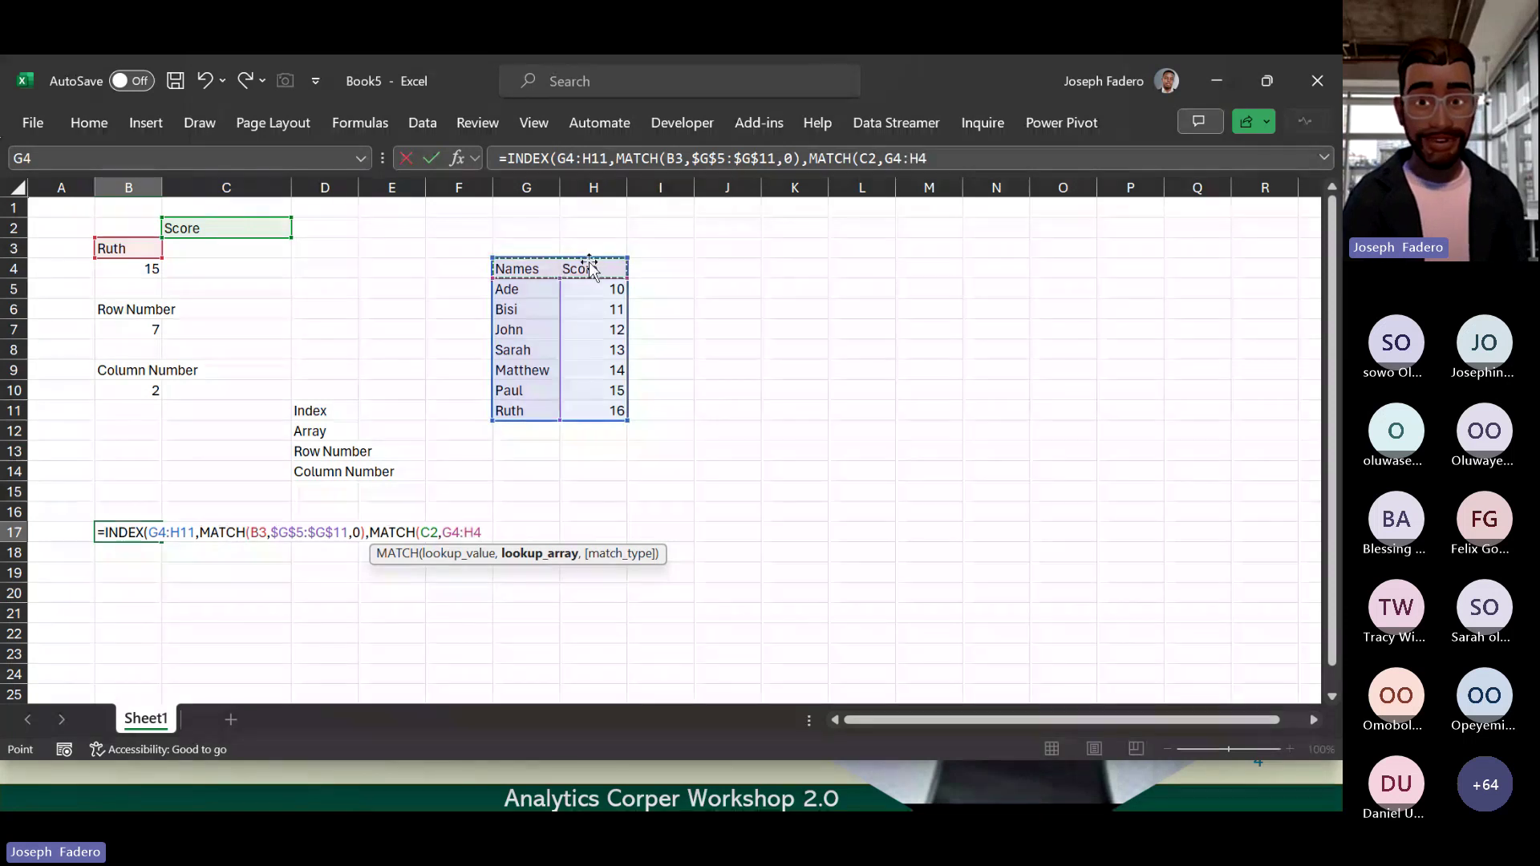
key("F4")
type(",0")
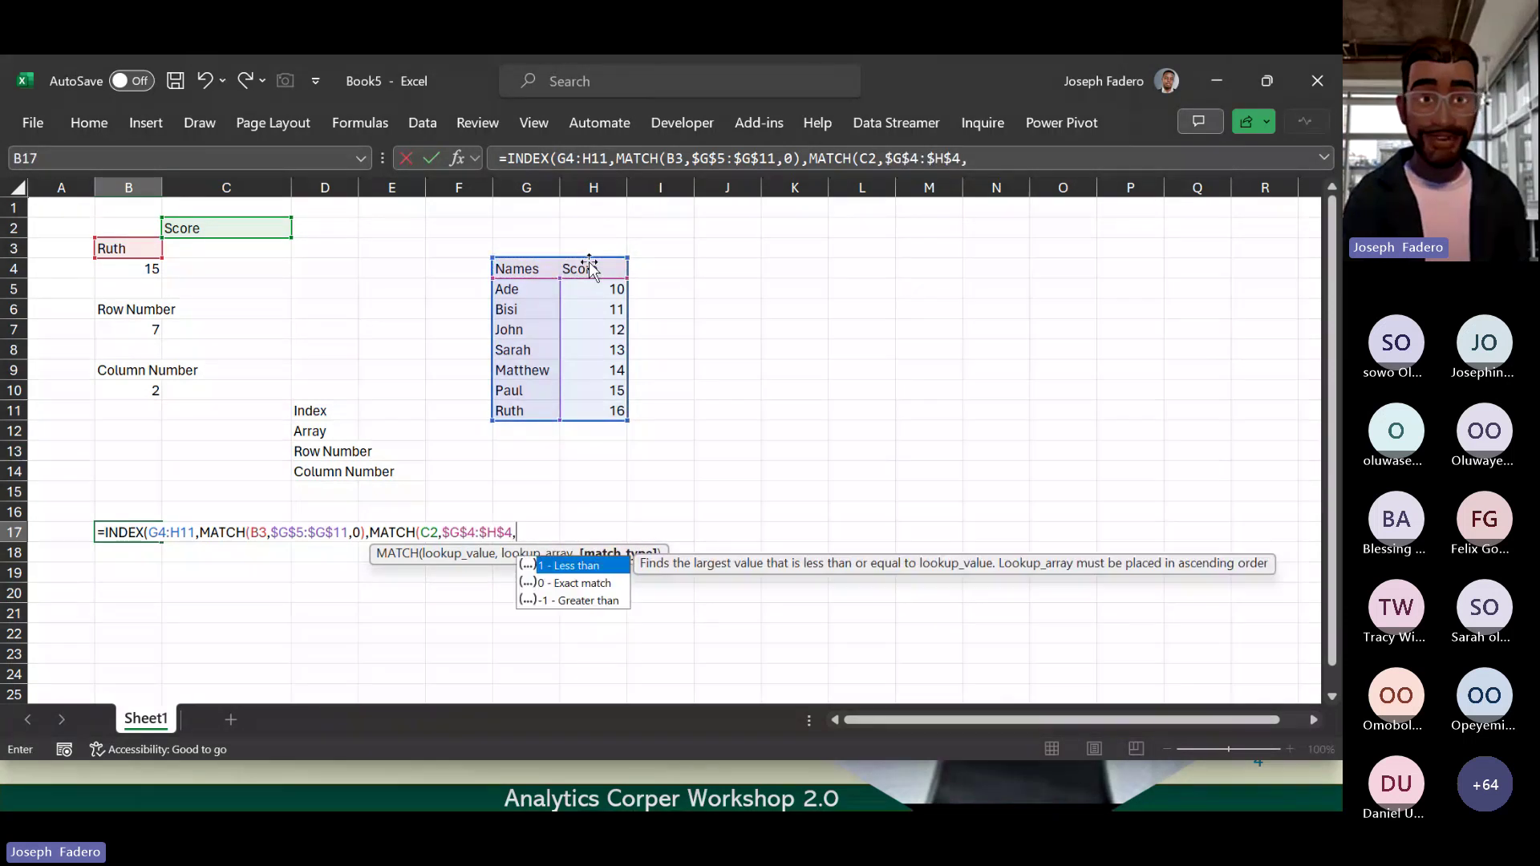
type(")")
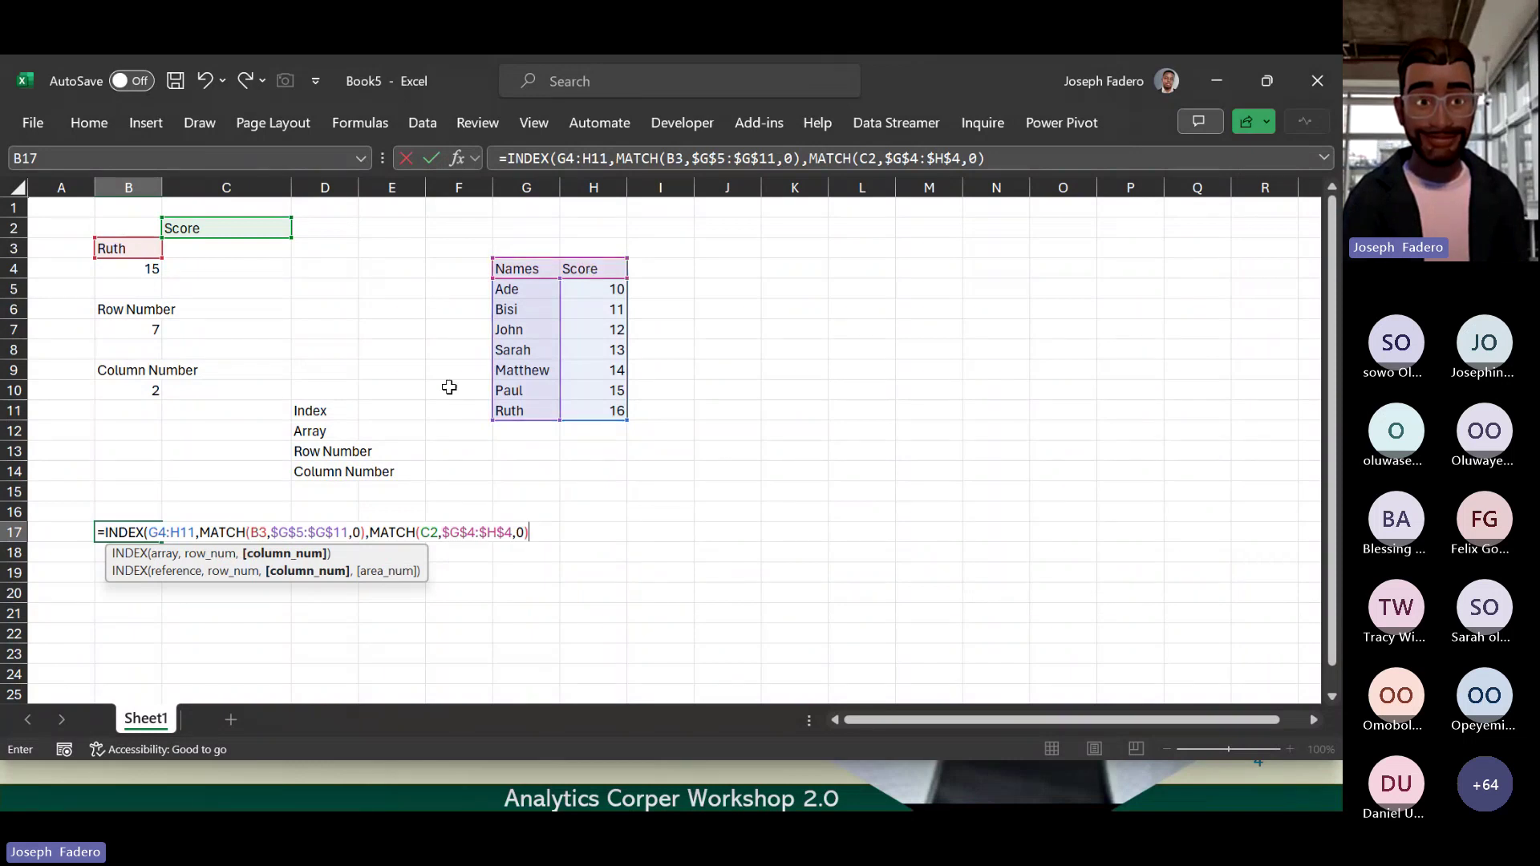
key("Return")
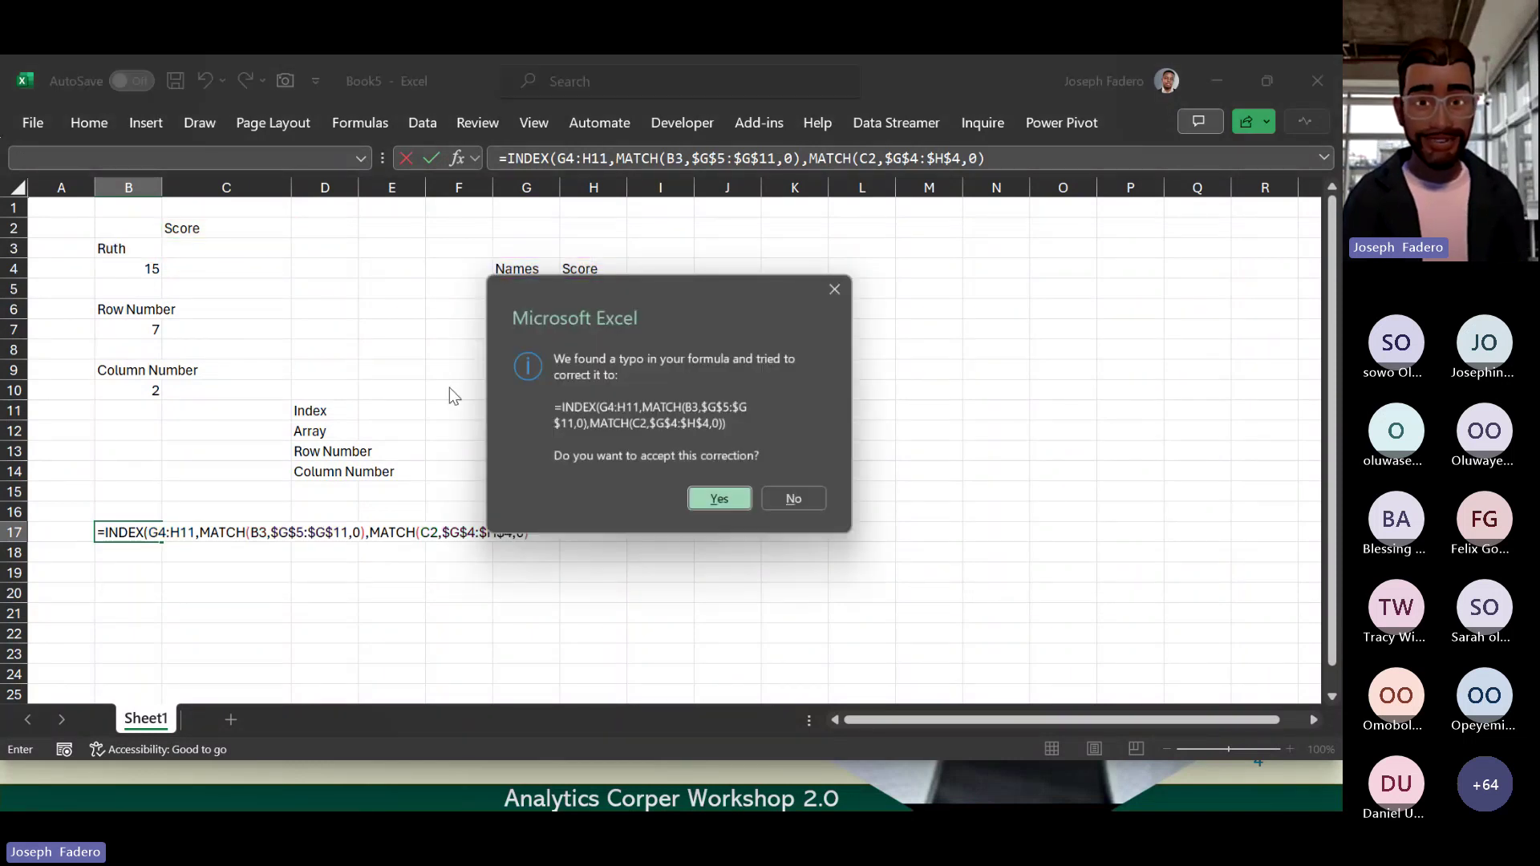
key("Return")
key("Up")
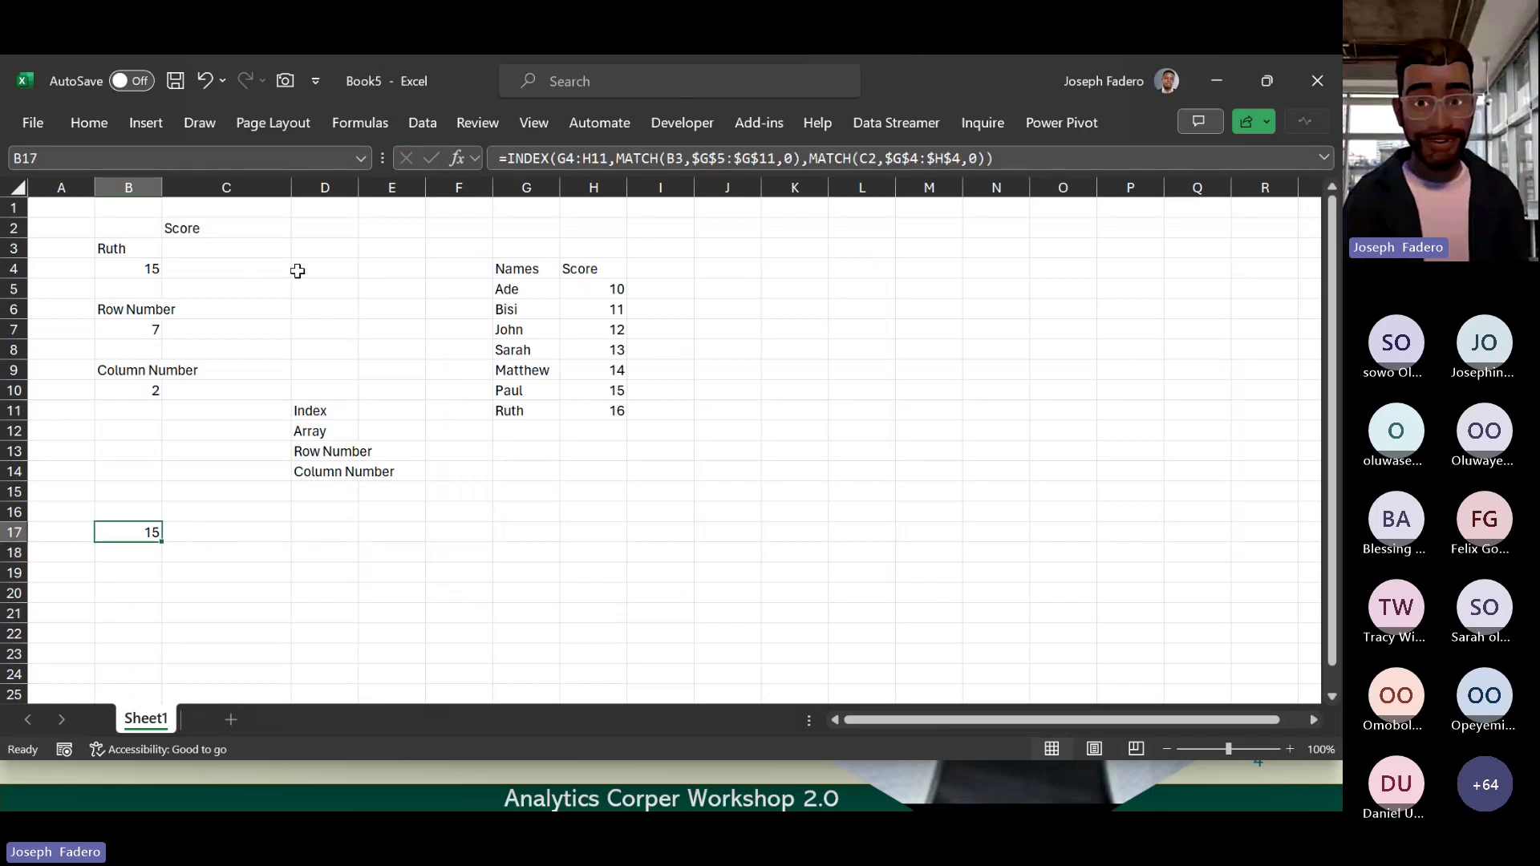
Step: Compare the hardcoded INDEX formula in B4 with the nested INDEX and MATCH formula in B17
left_click(120, 268)
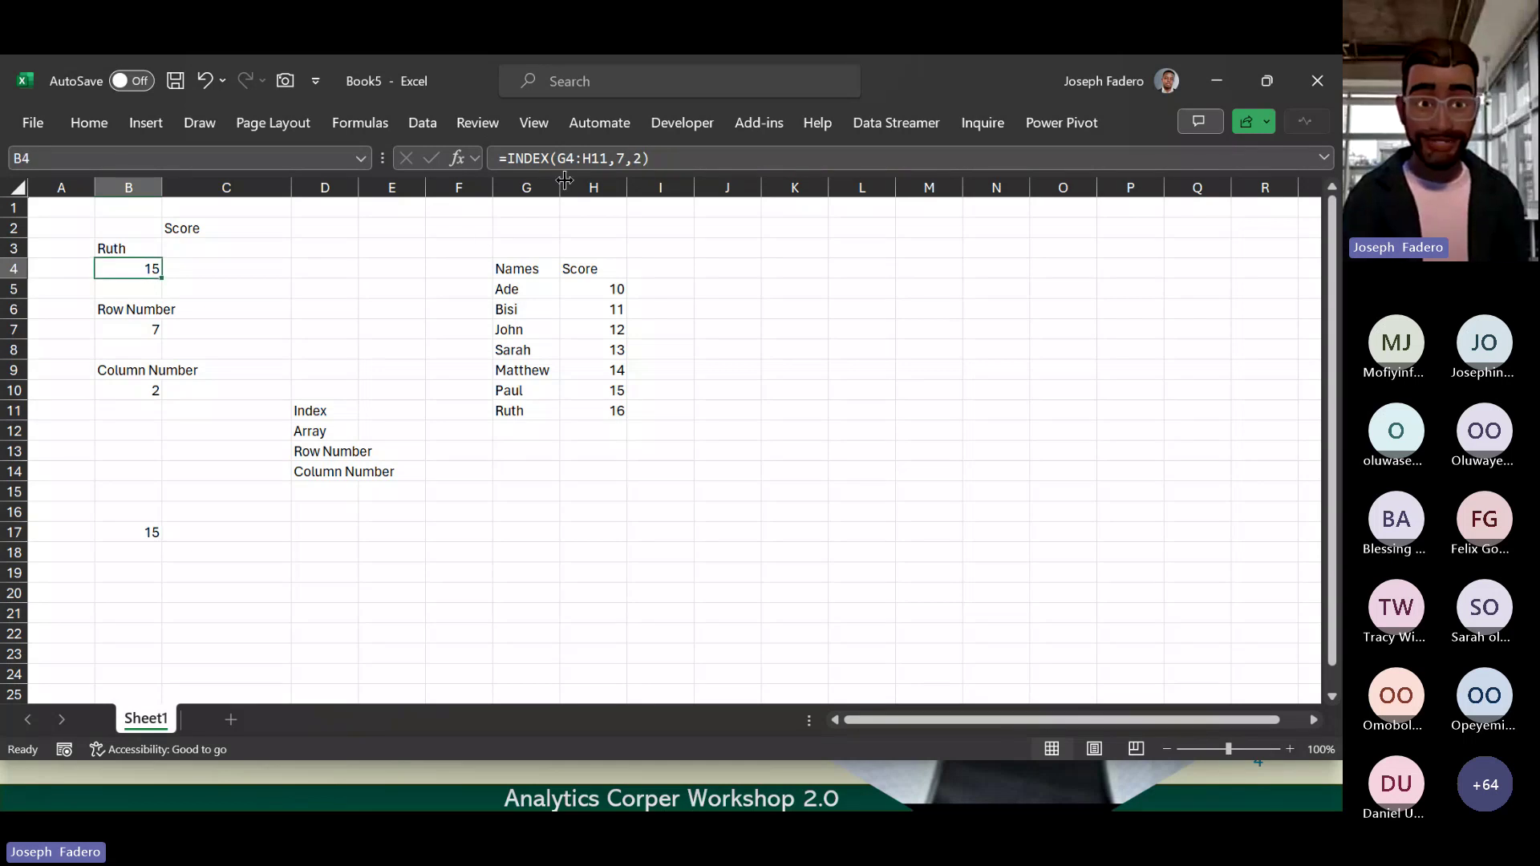
left_click(150, 527)
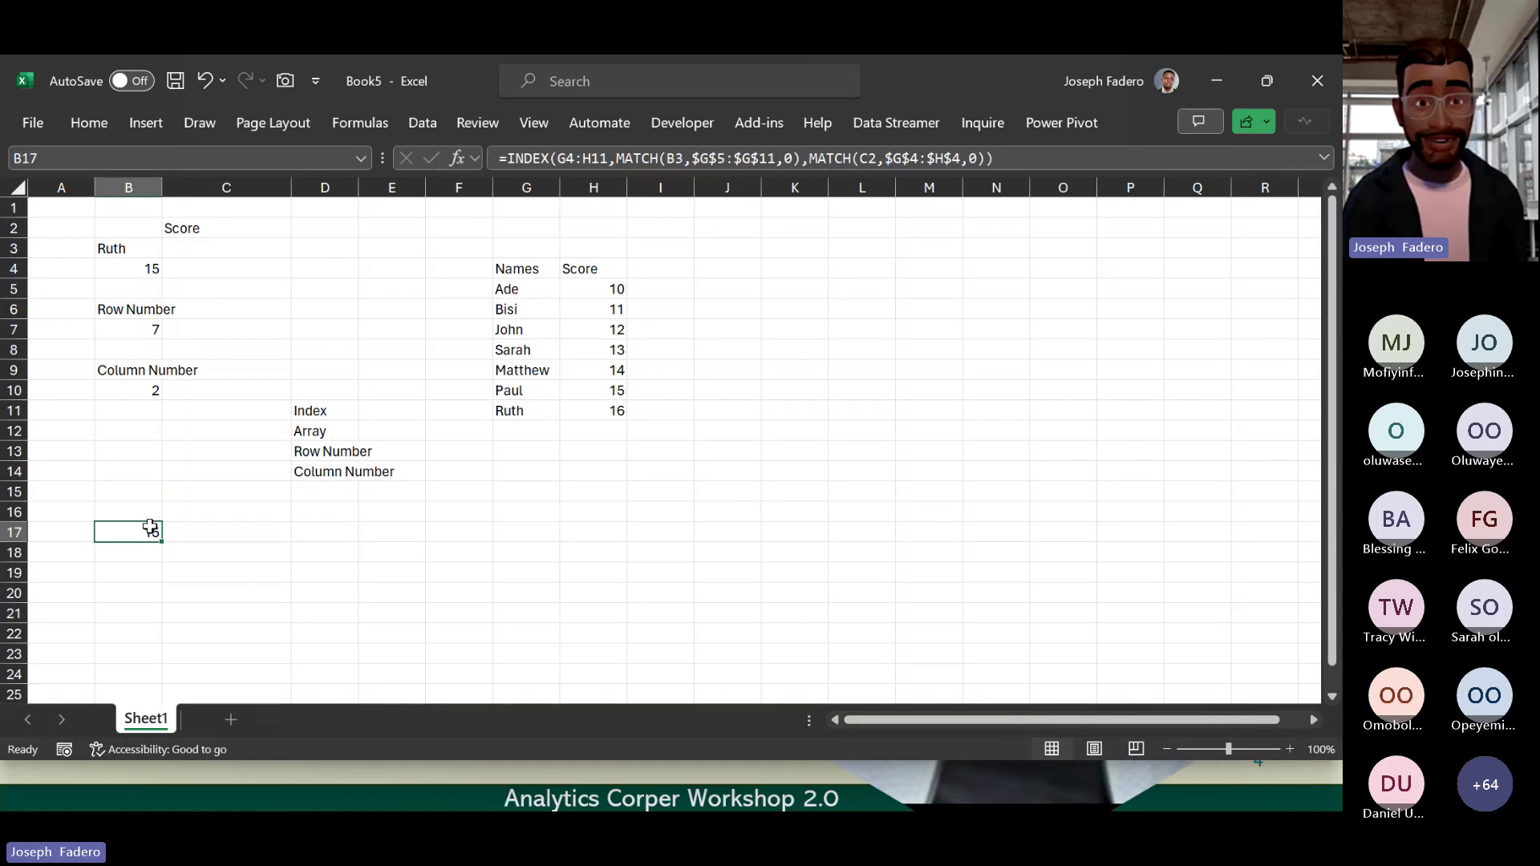
left_click(155, 267)
left_click(127, 210)
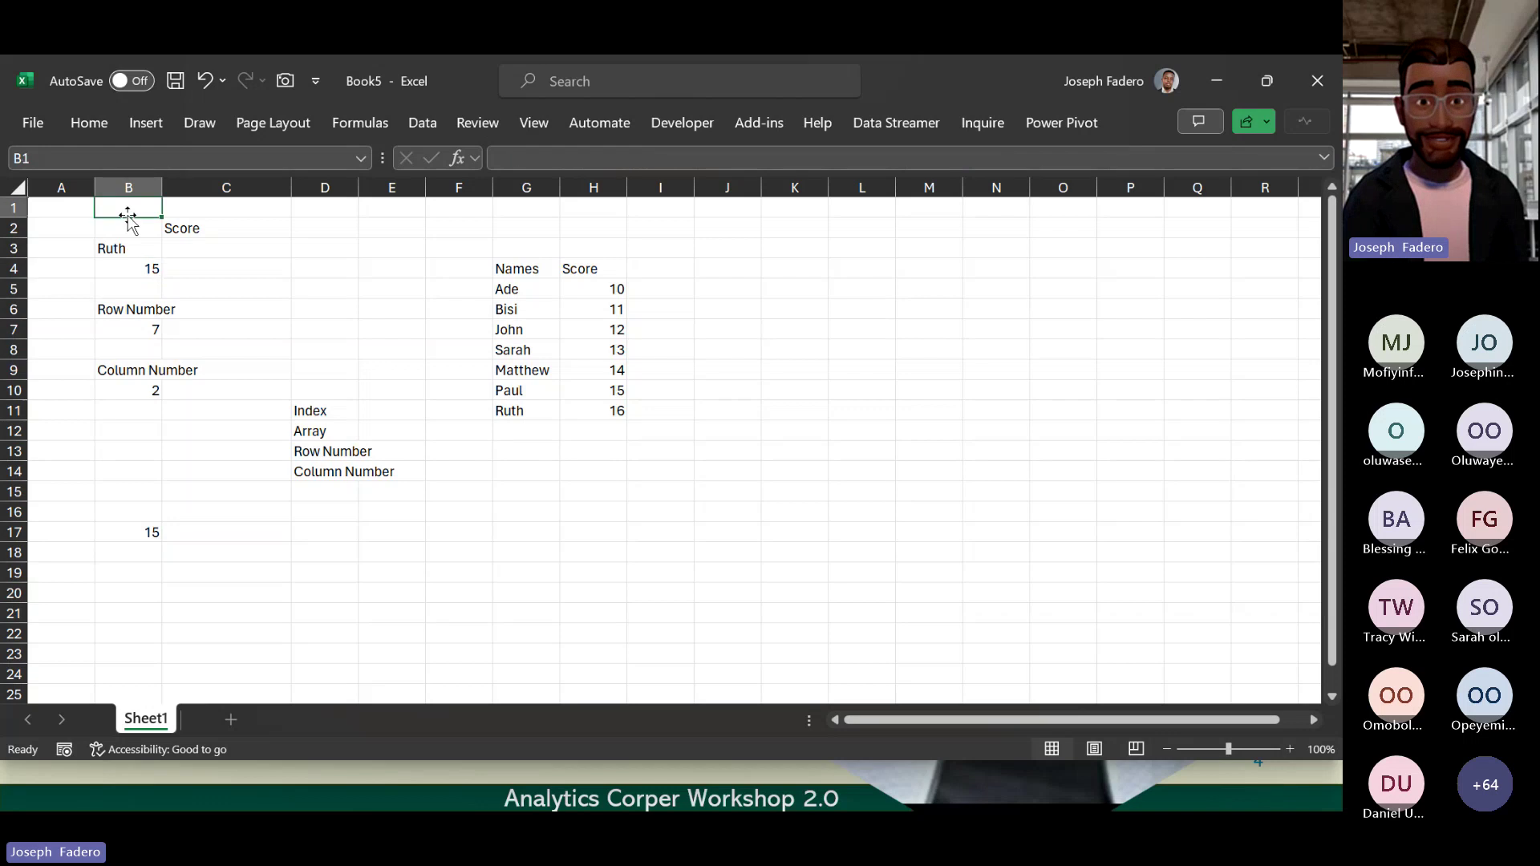
Step: Change the lookup name in B3 to the name listed in G10
left_click(143, 248)
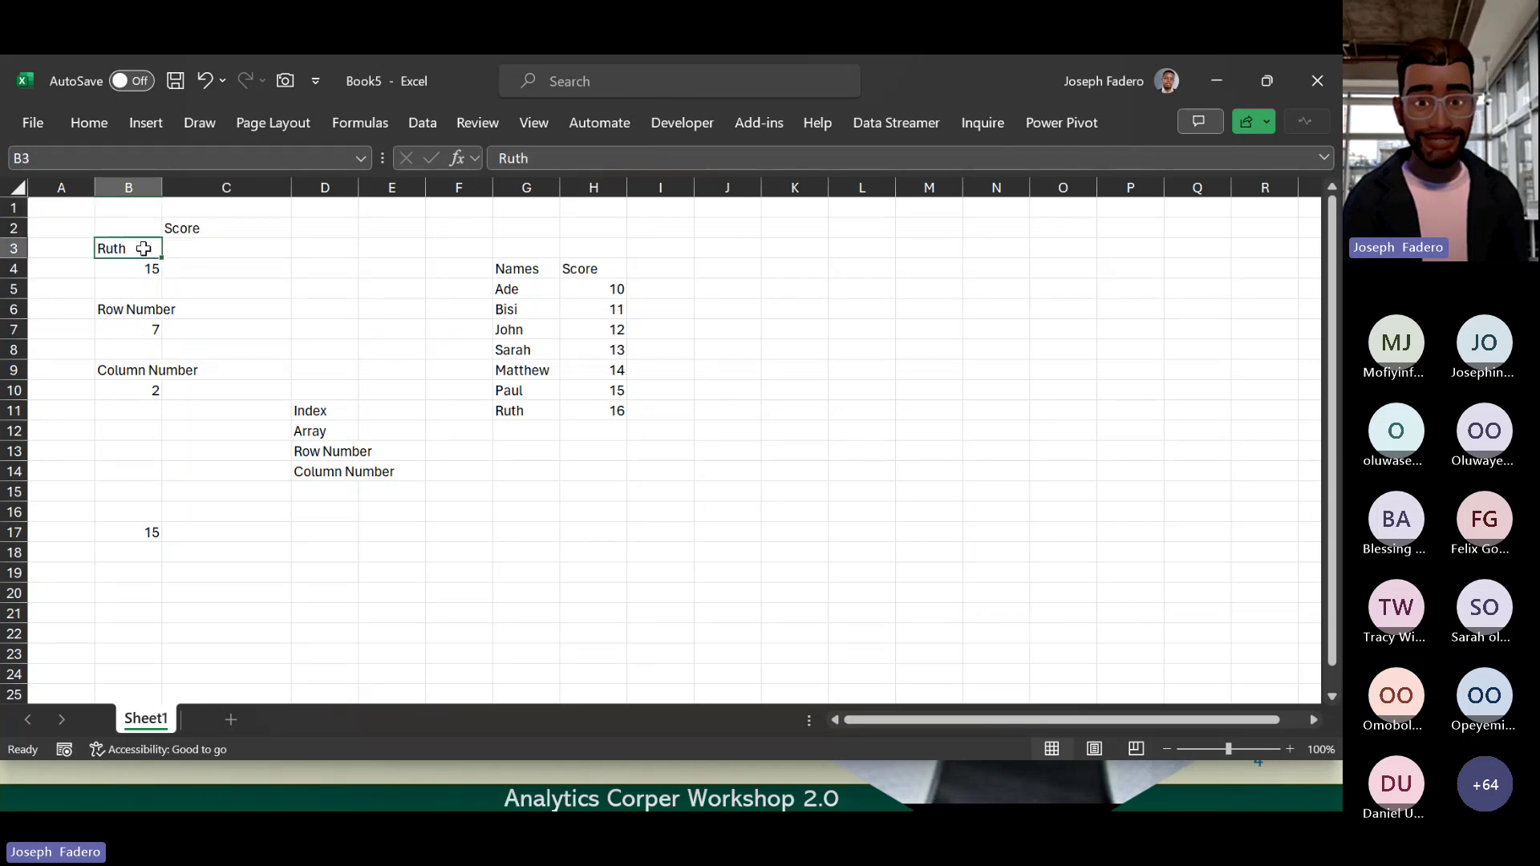
type("Paul")
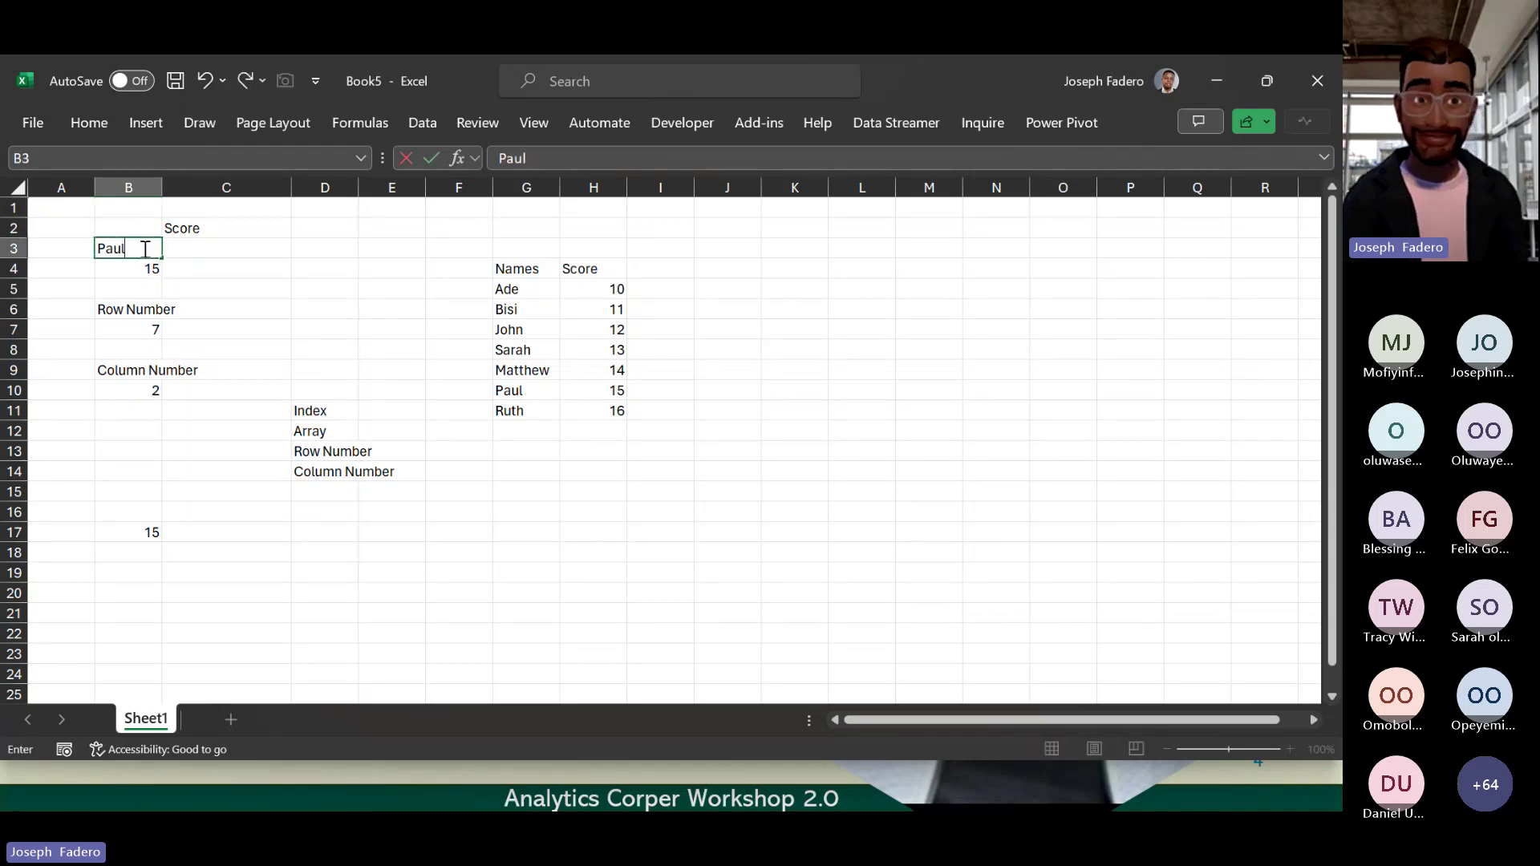
key("Return")
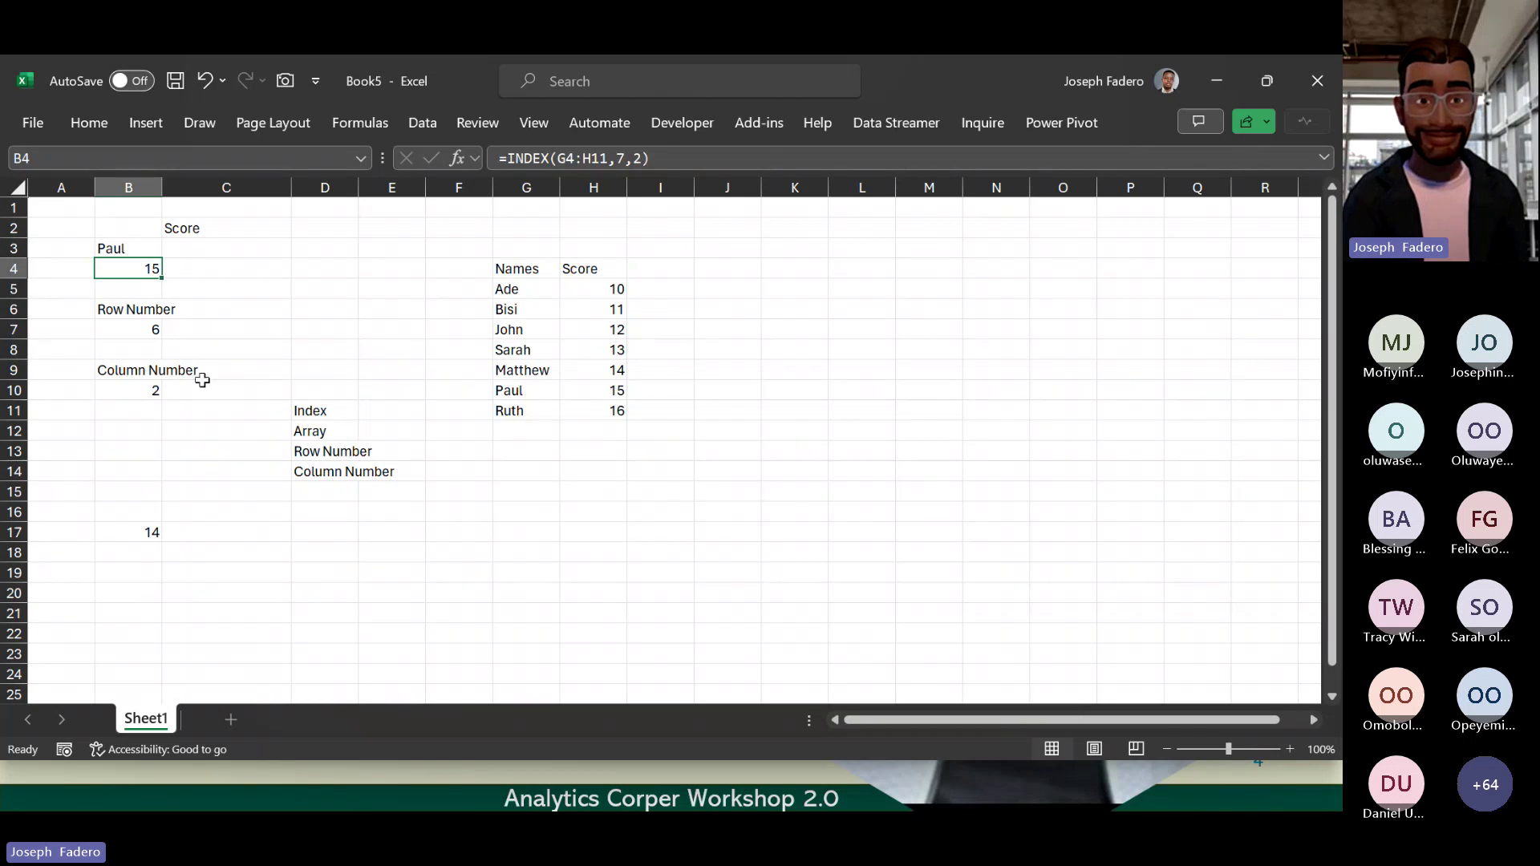
Step: Check the B17 and B4 formulas against the changed lookup name, then undo the name change in B3
left_click(126, 245)
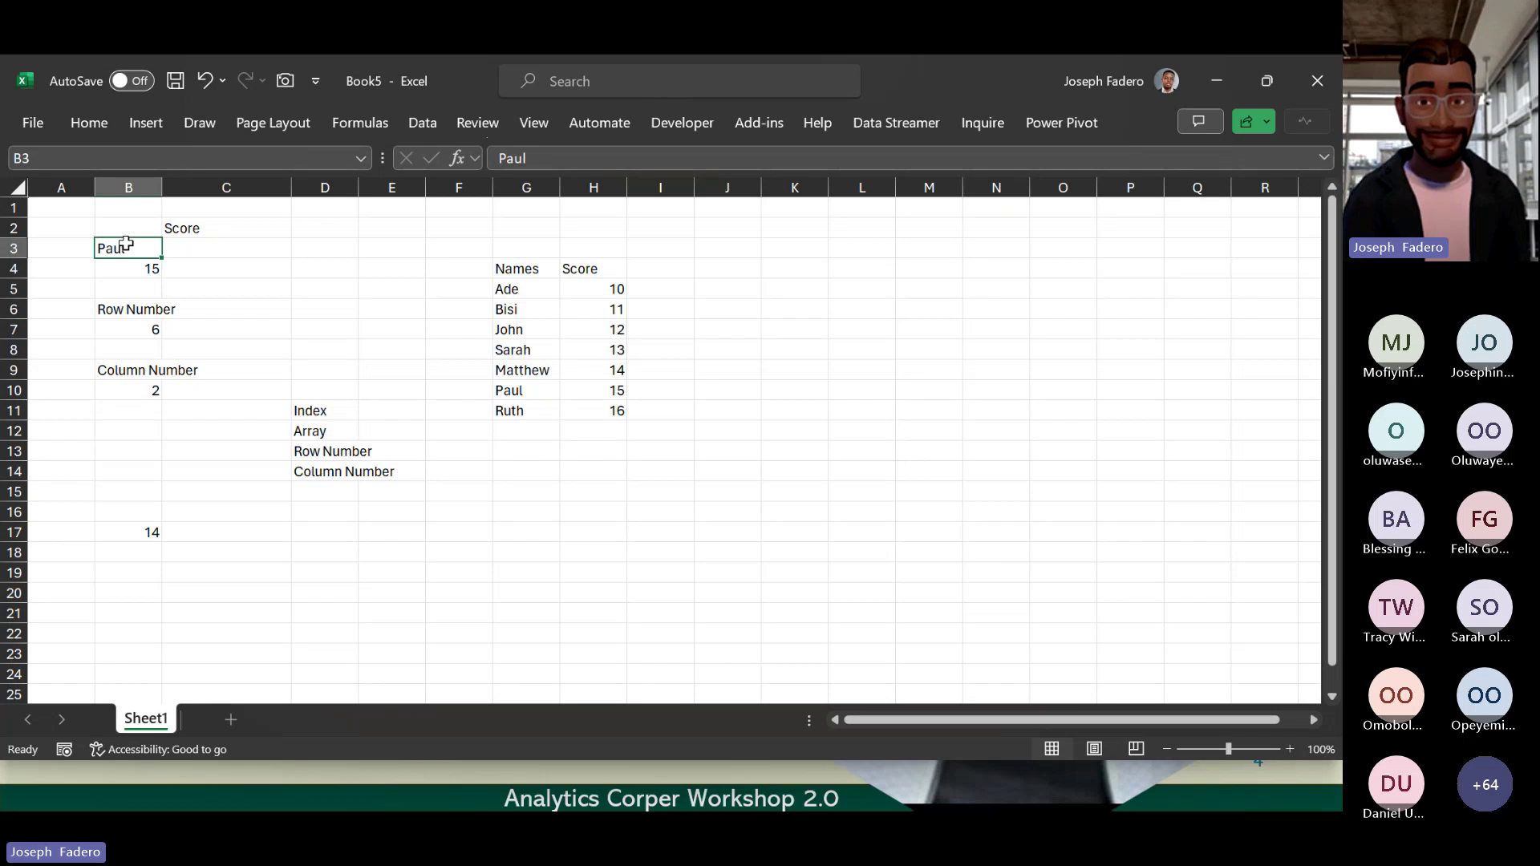
left_click(131, 529)
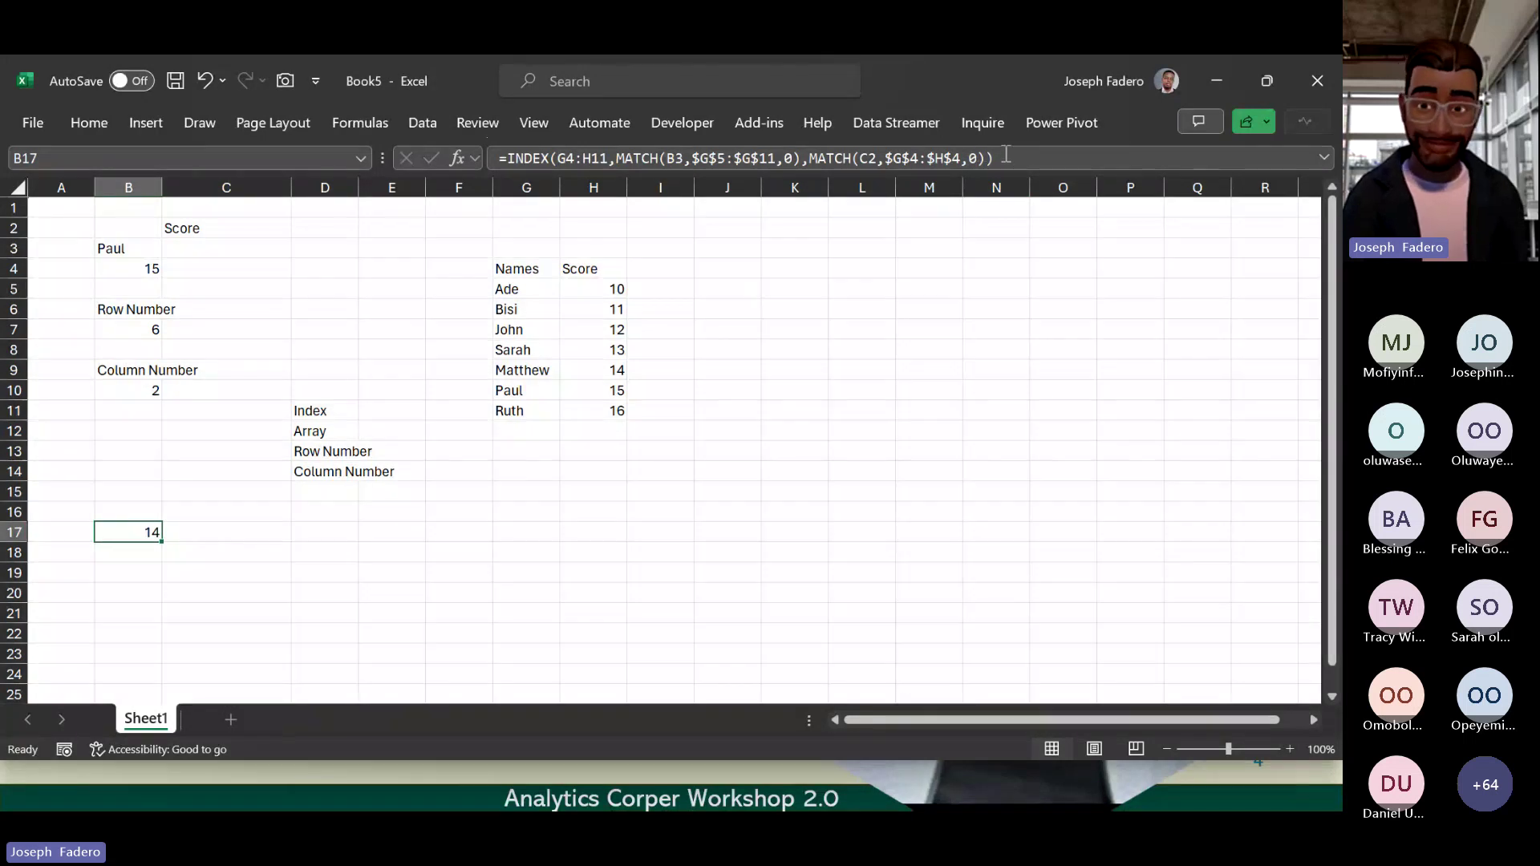
left_click(151, 269)
left_click(119, 249)
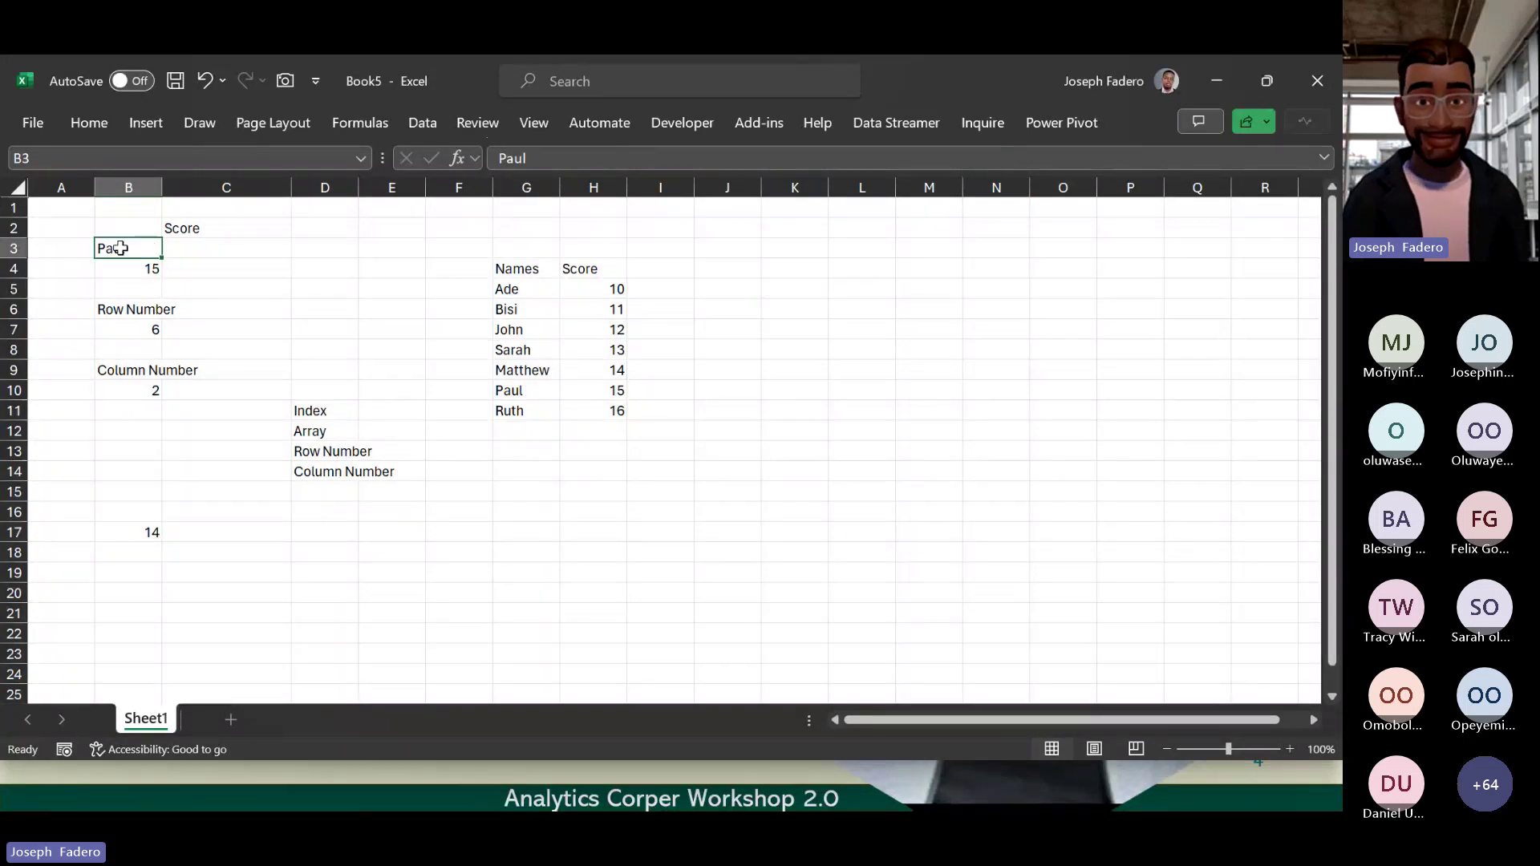
key("ctrl+z")
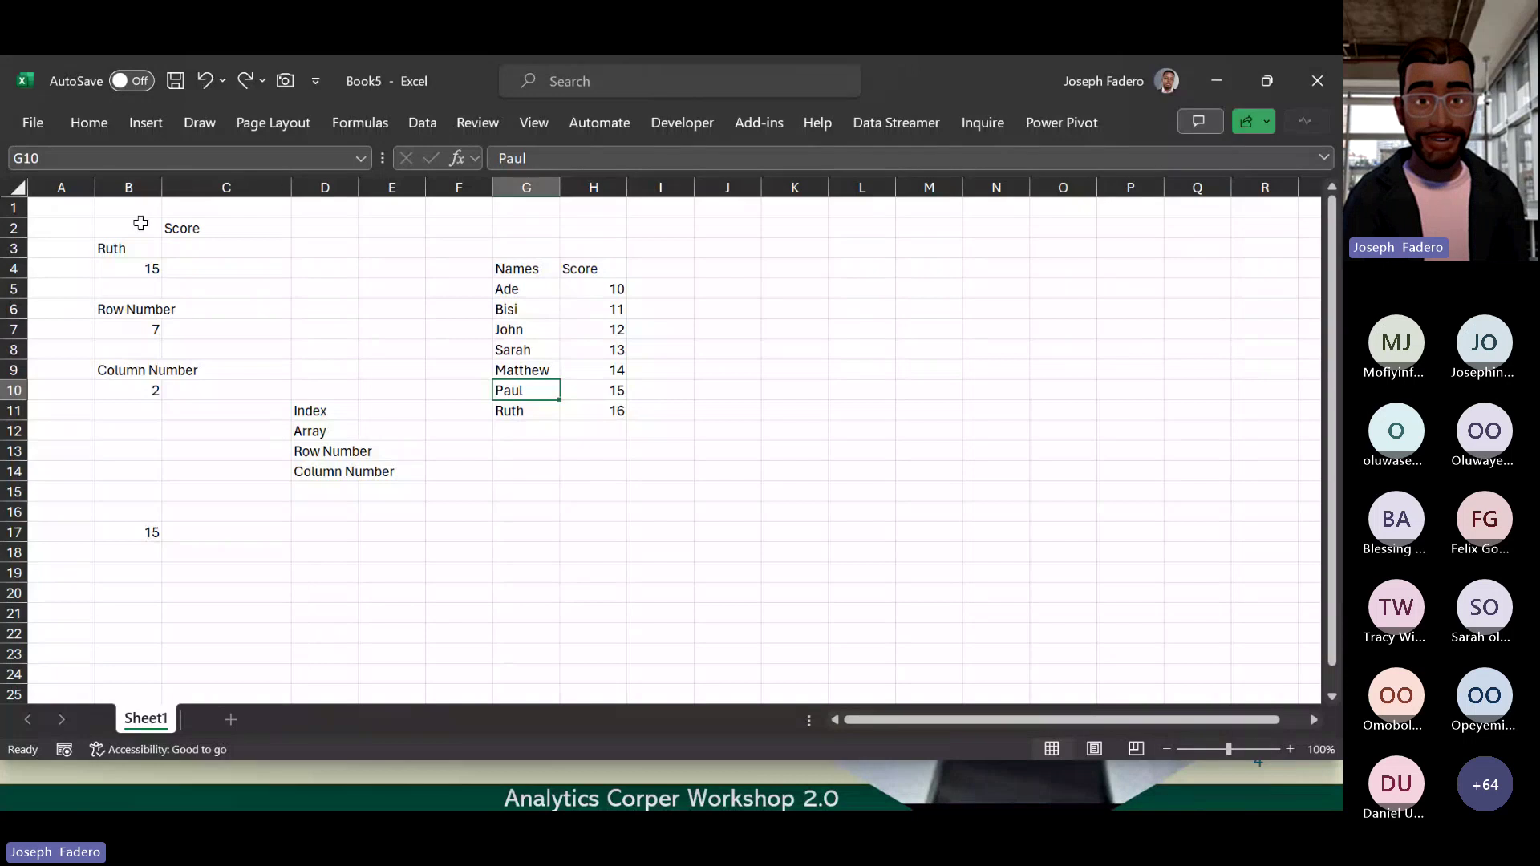
Step: Set the row number argument of the INDEX formula in B4 to 8
left_click(138, 268)
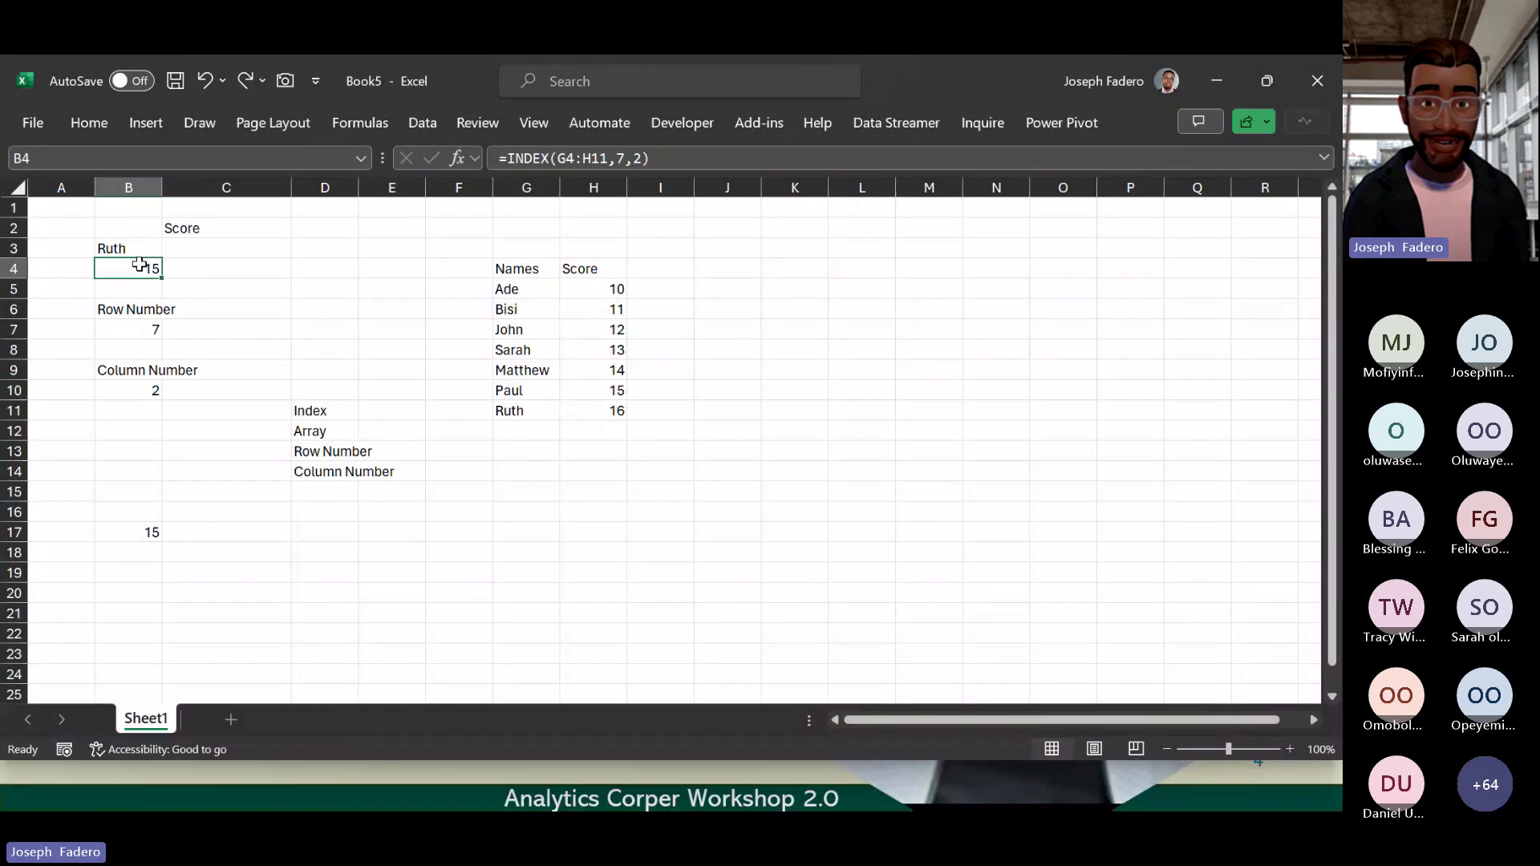
left_click(623, 160)
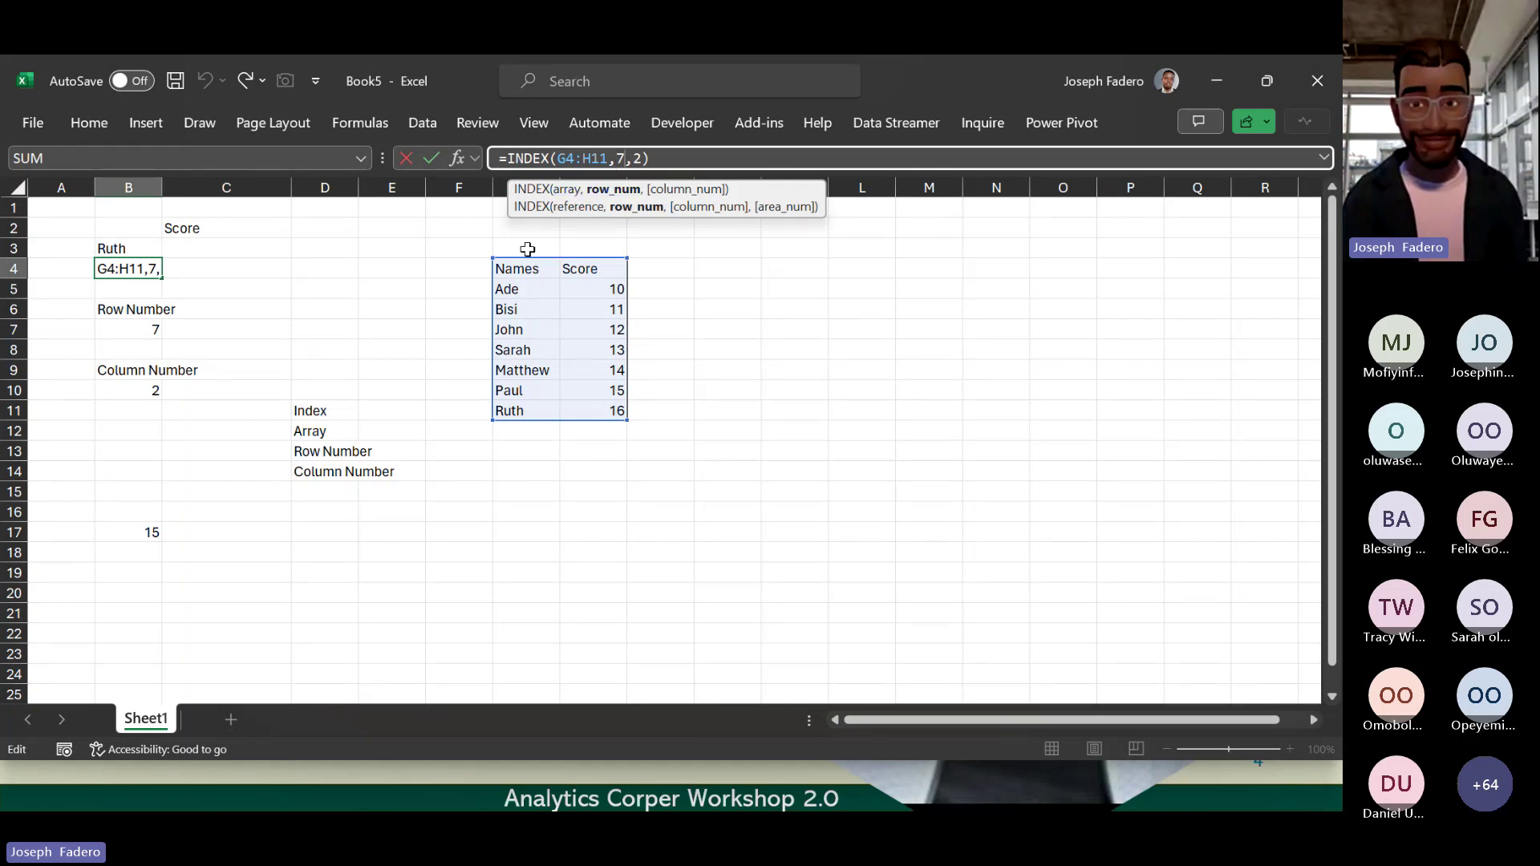
left_click(642, 158)
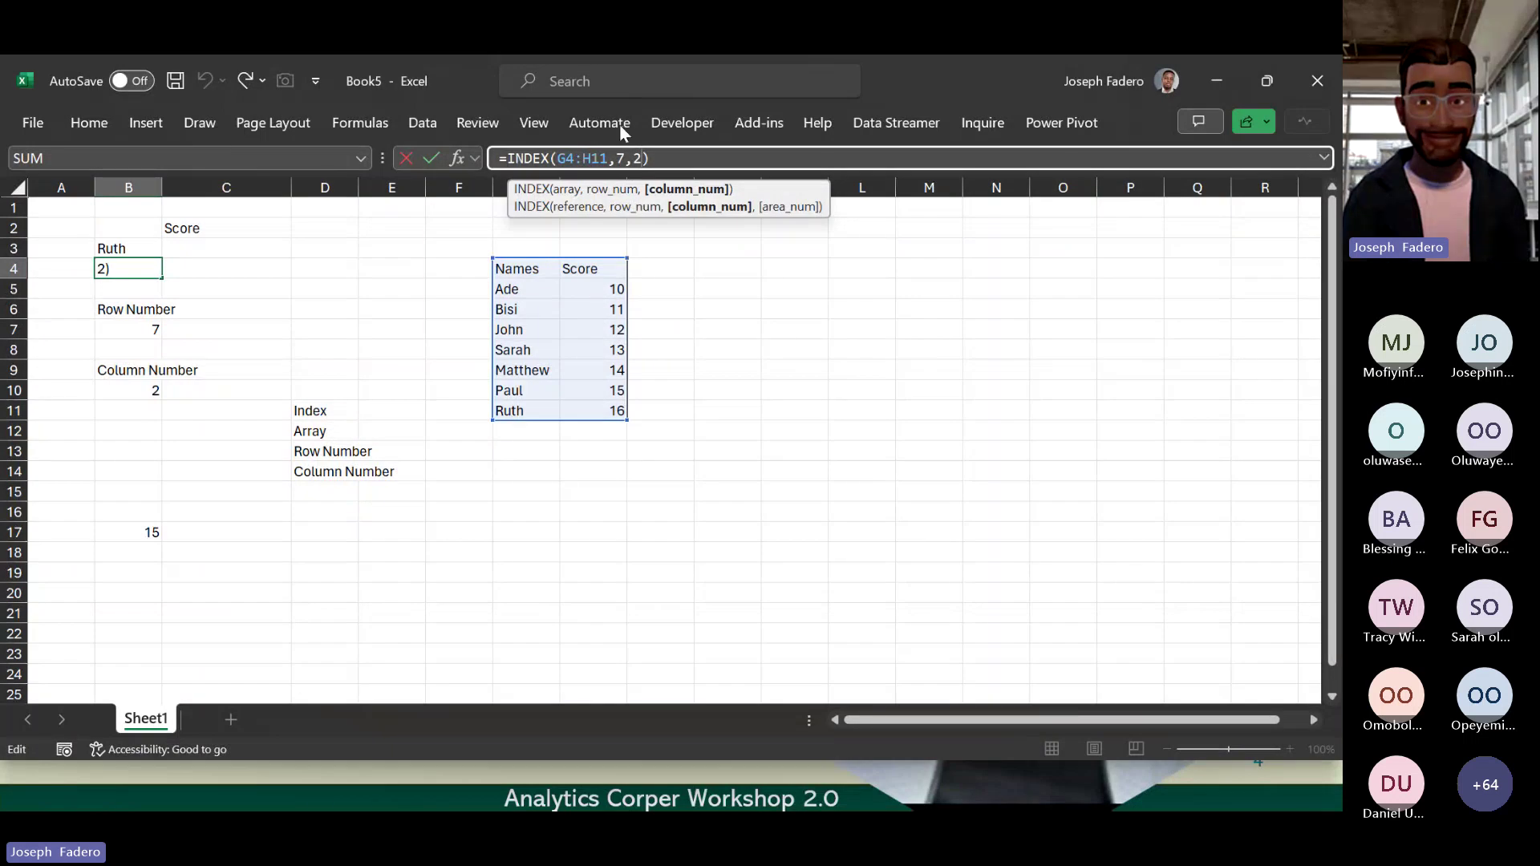
left_click(622, 158)
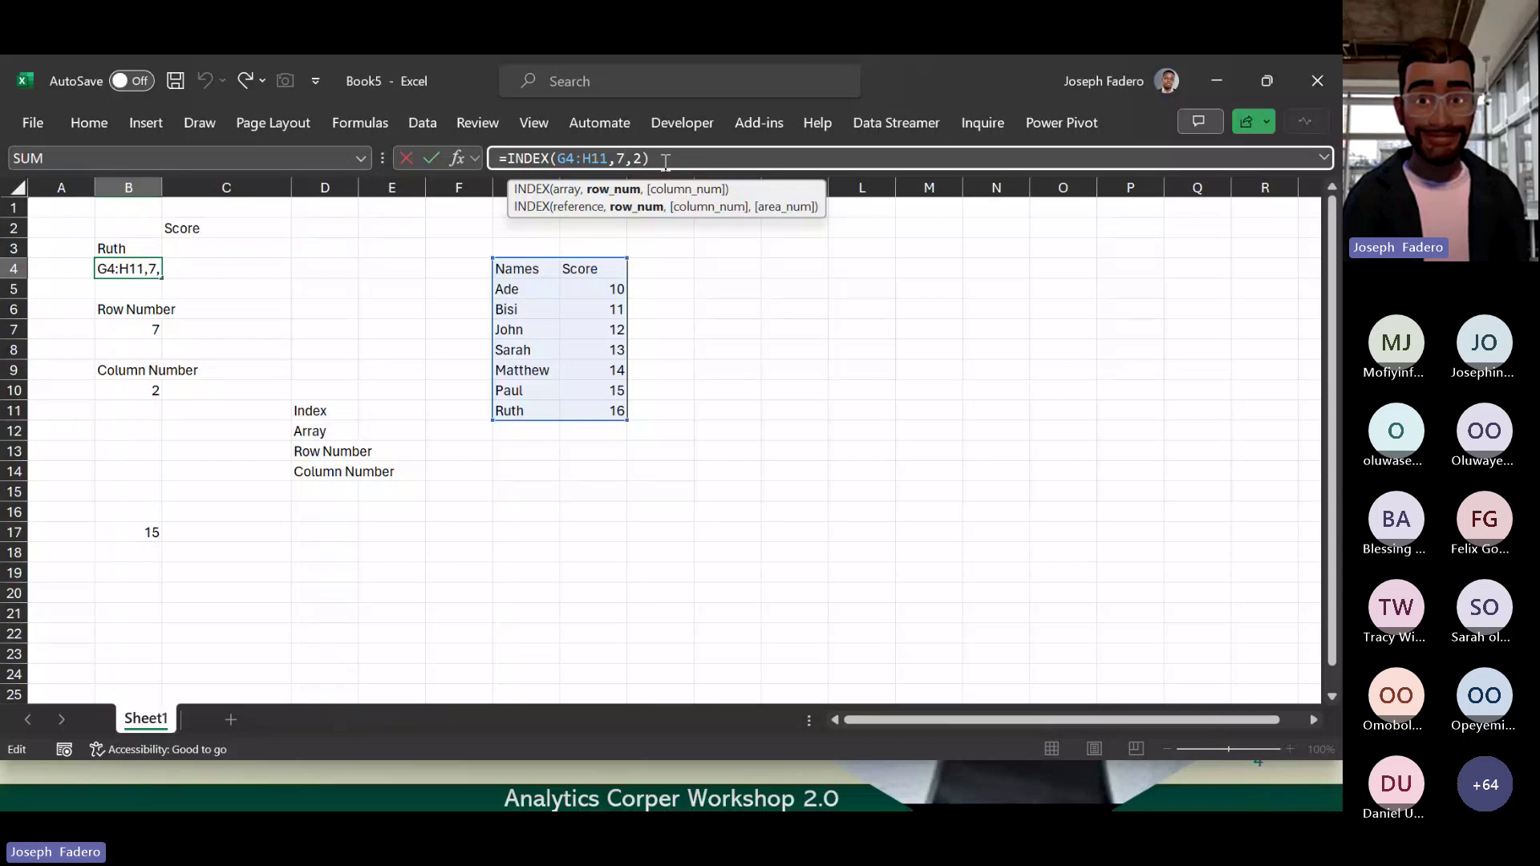
key("BackSpace")
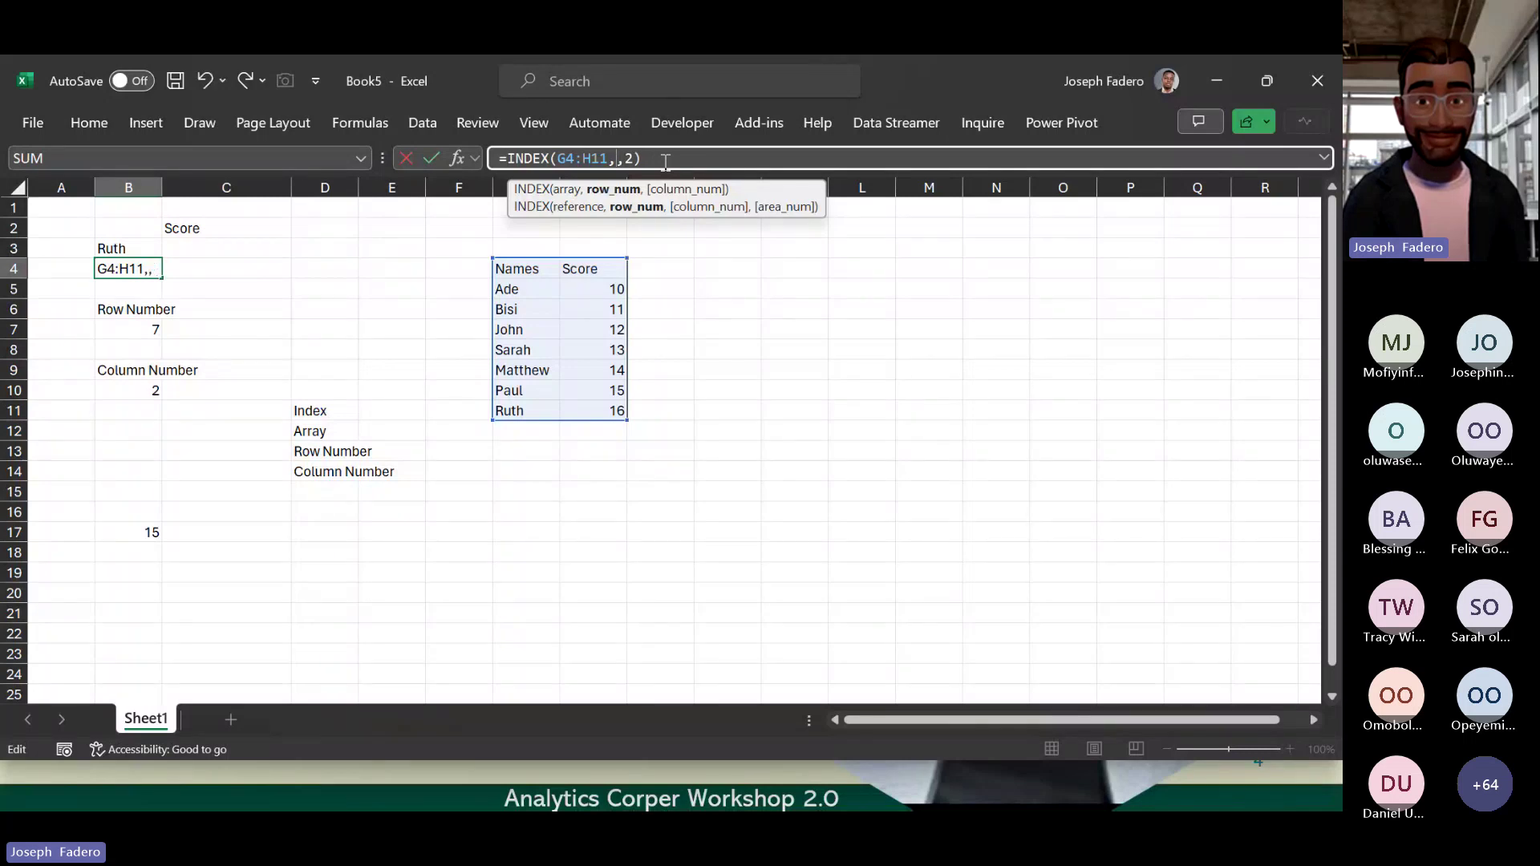
type("8")
key("Return")
key("Up")
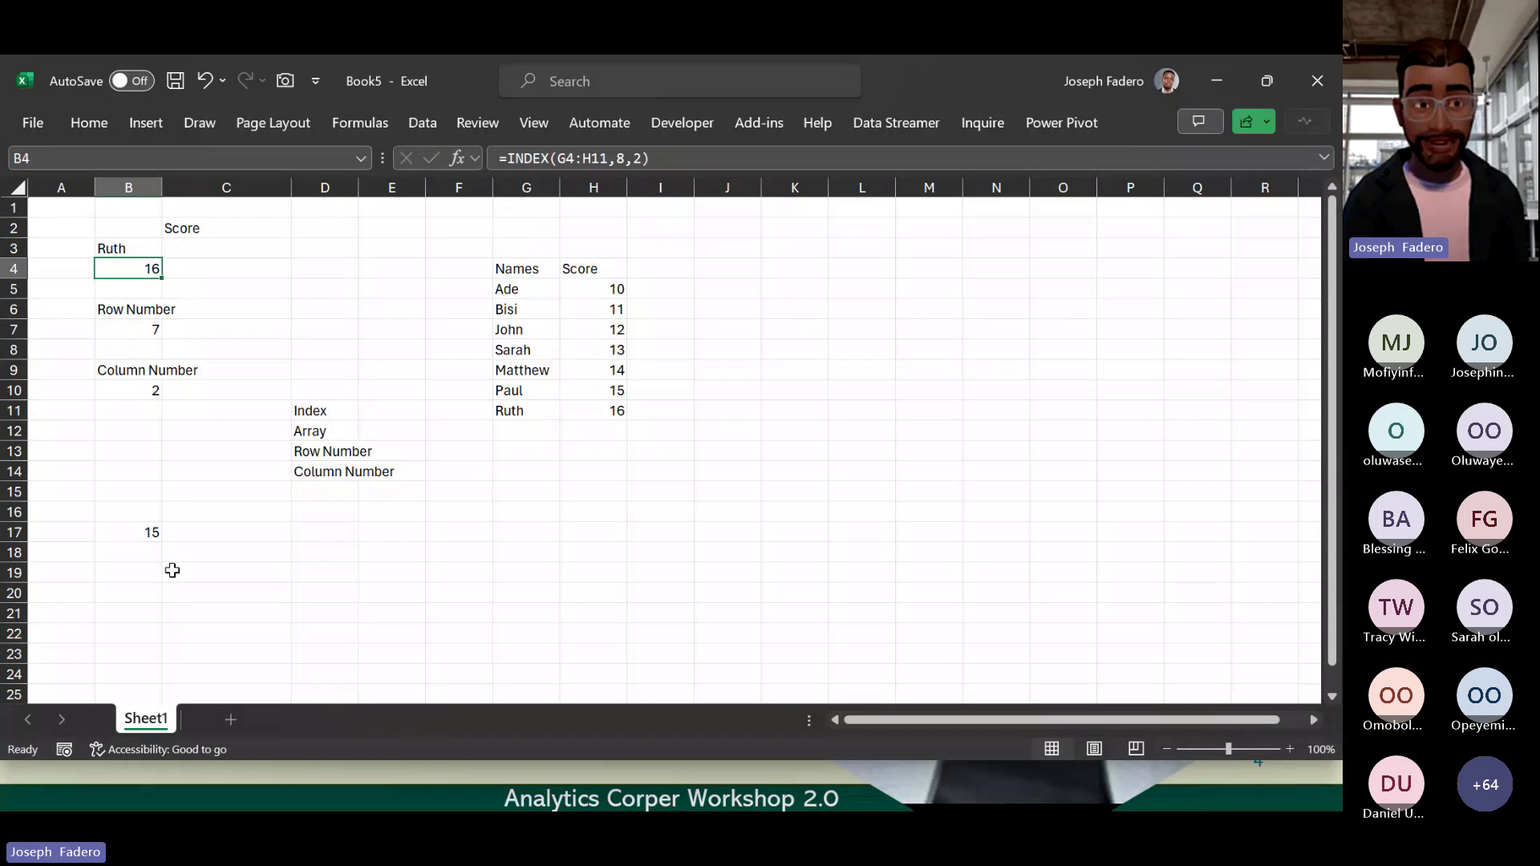
Step: Add 1 to the row number MATCH inside the INDEX formula in B17 to account for the table's header row
left_click(154, 530)
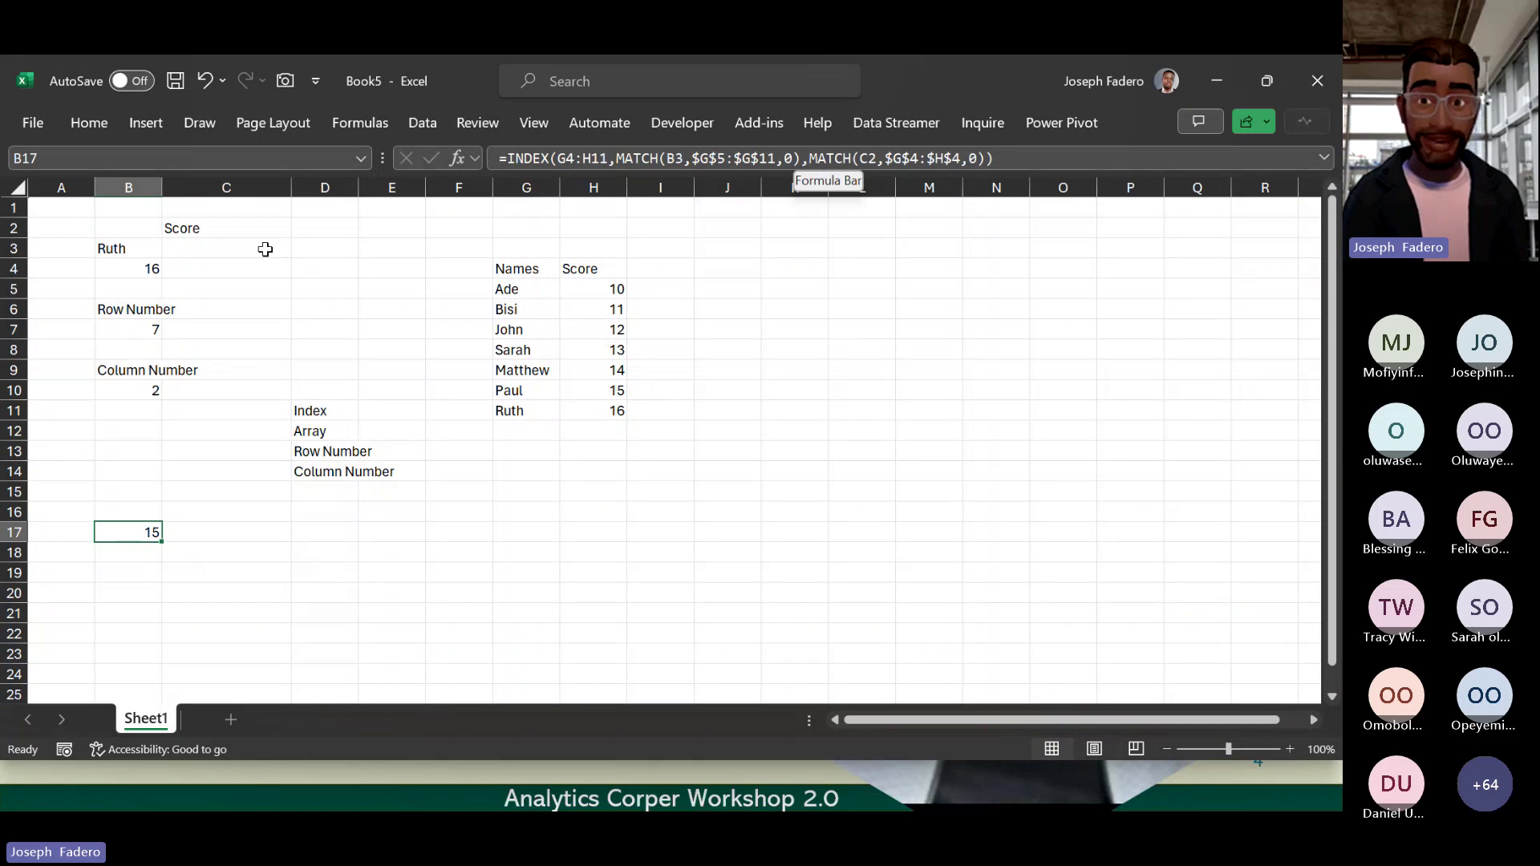
left_click(150, 265)
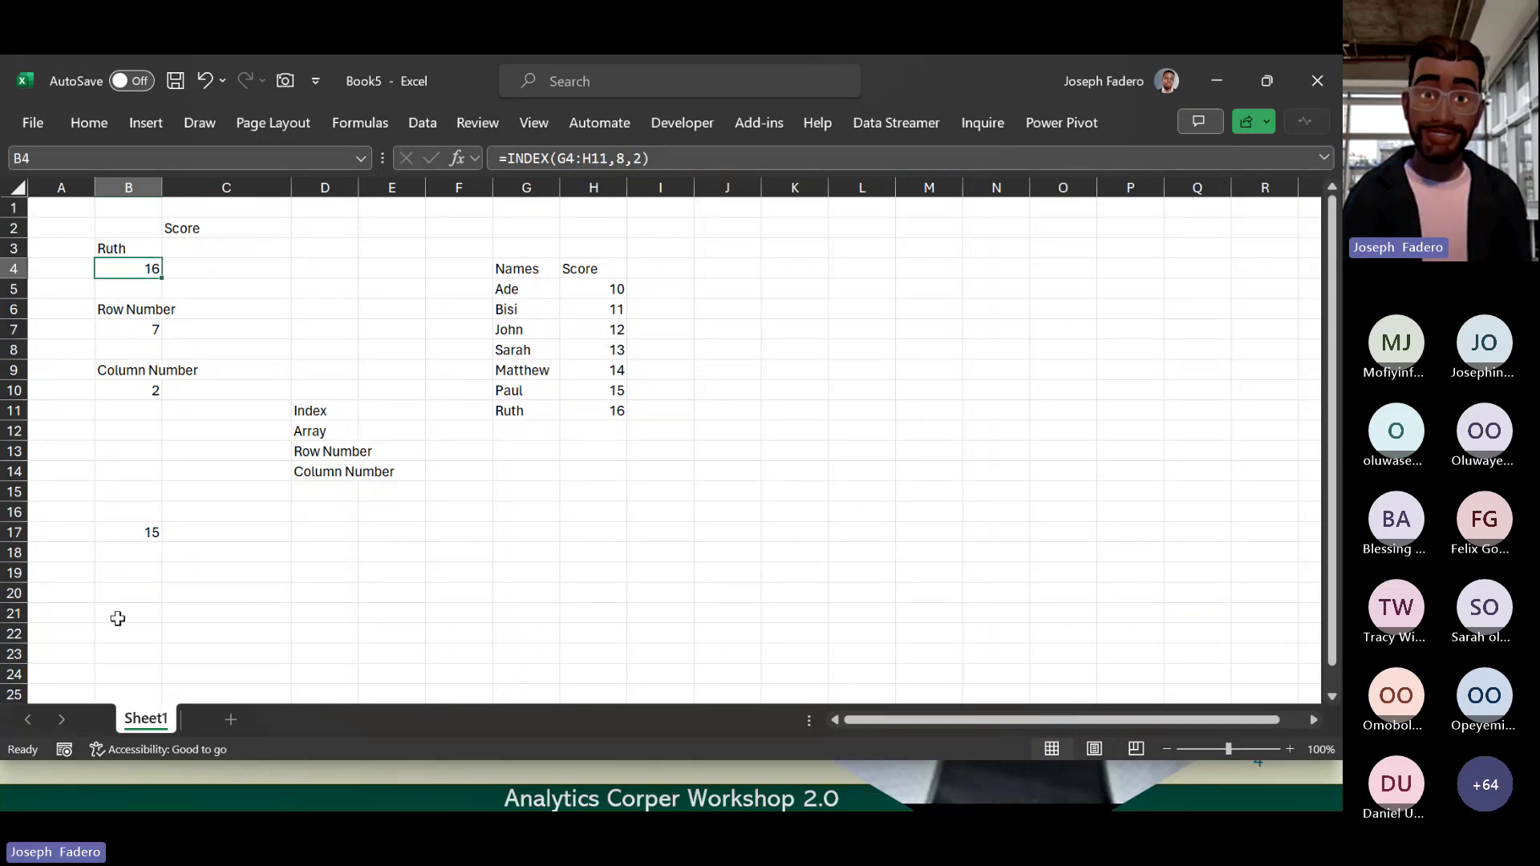
left_click(145, 539)
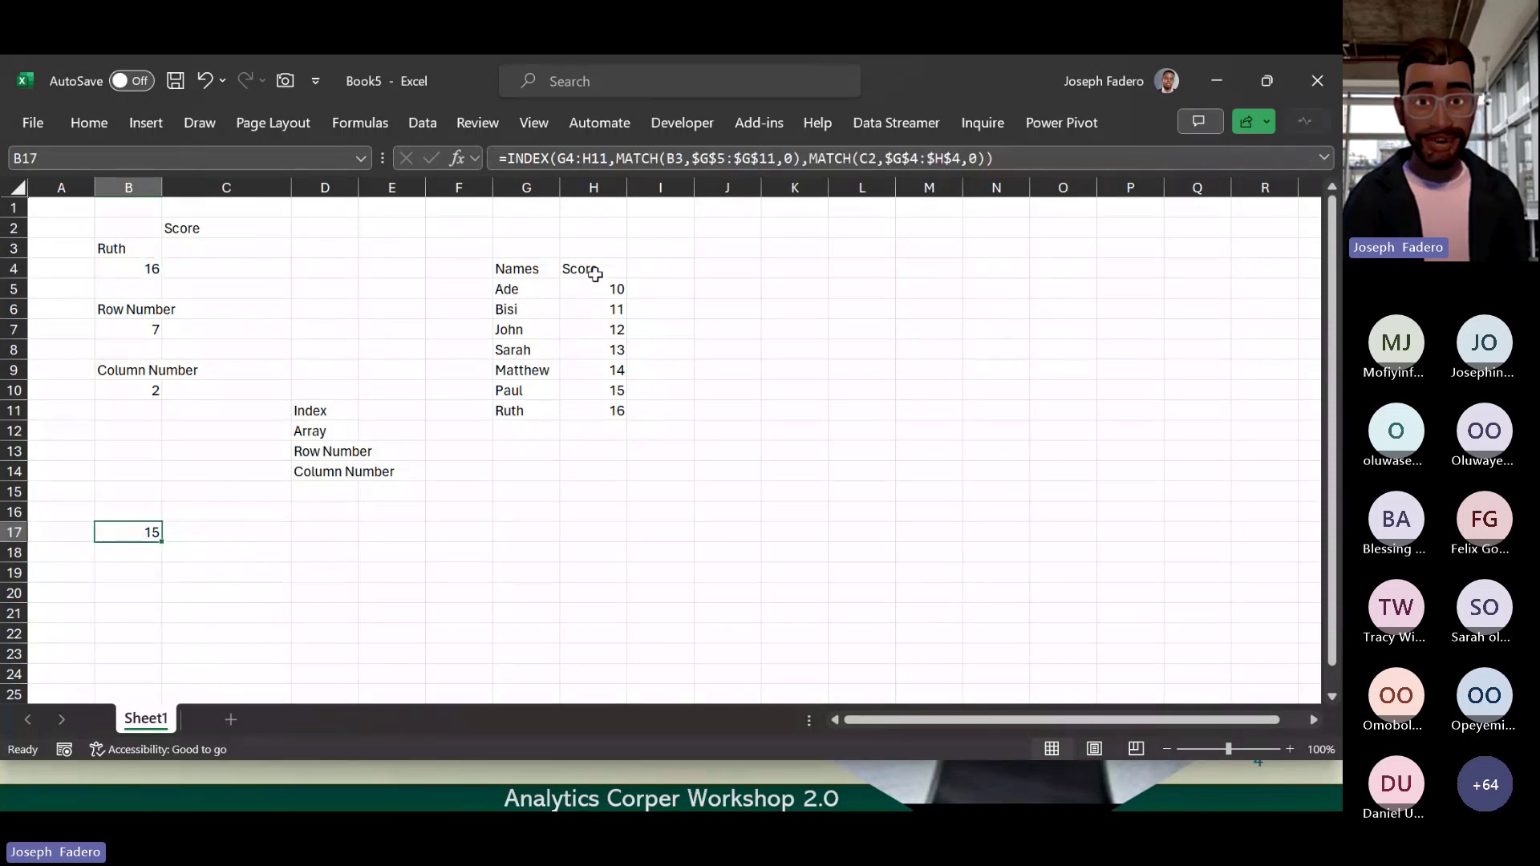
left_click(803, 156)
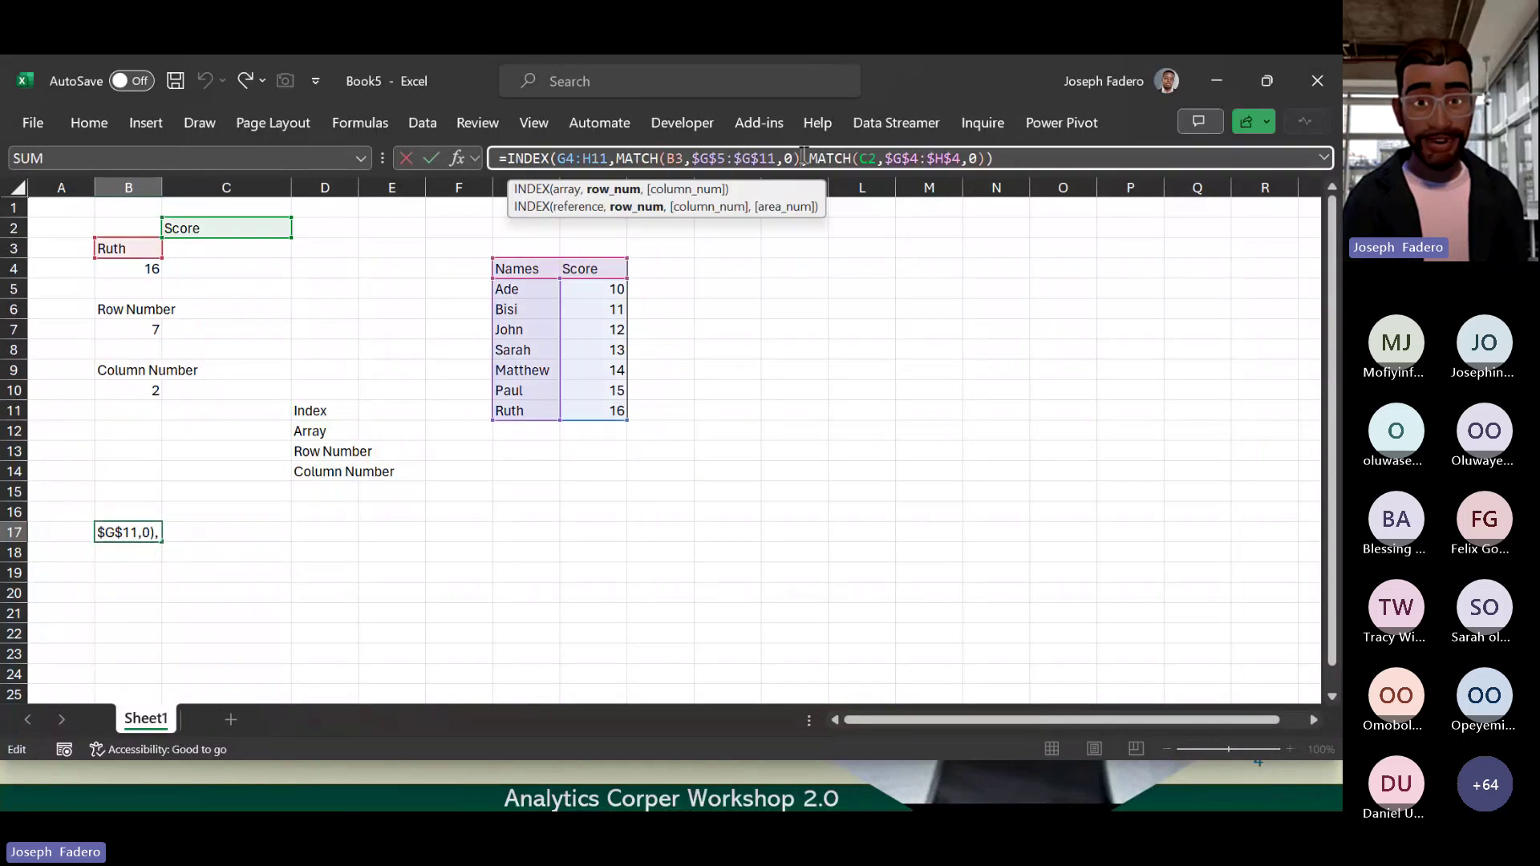
type("+")
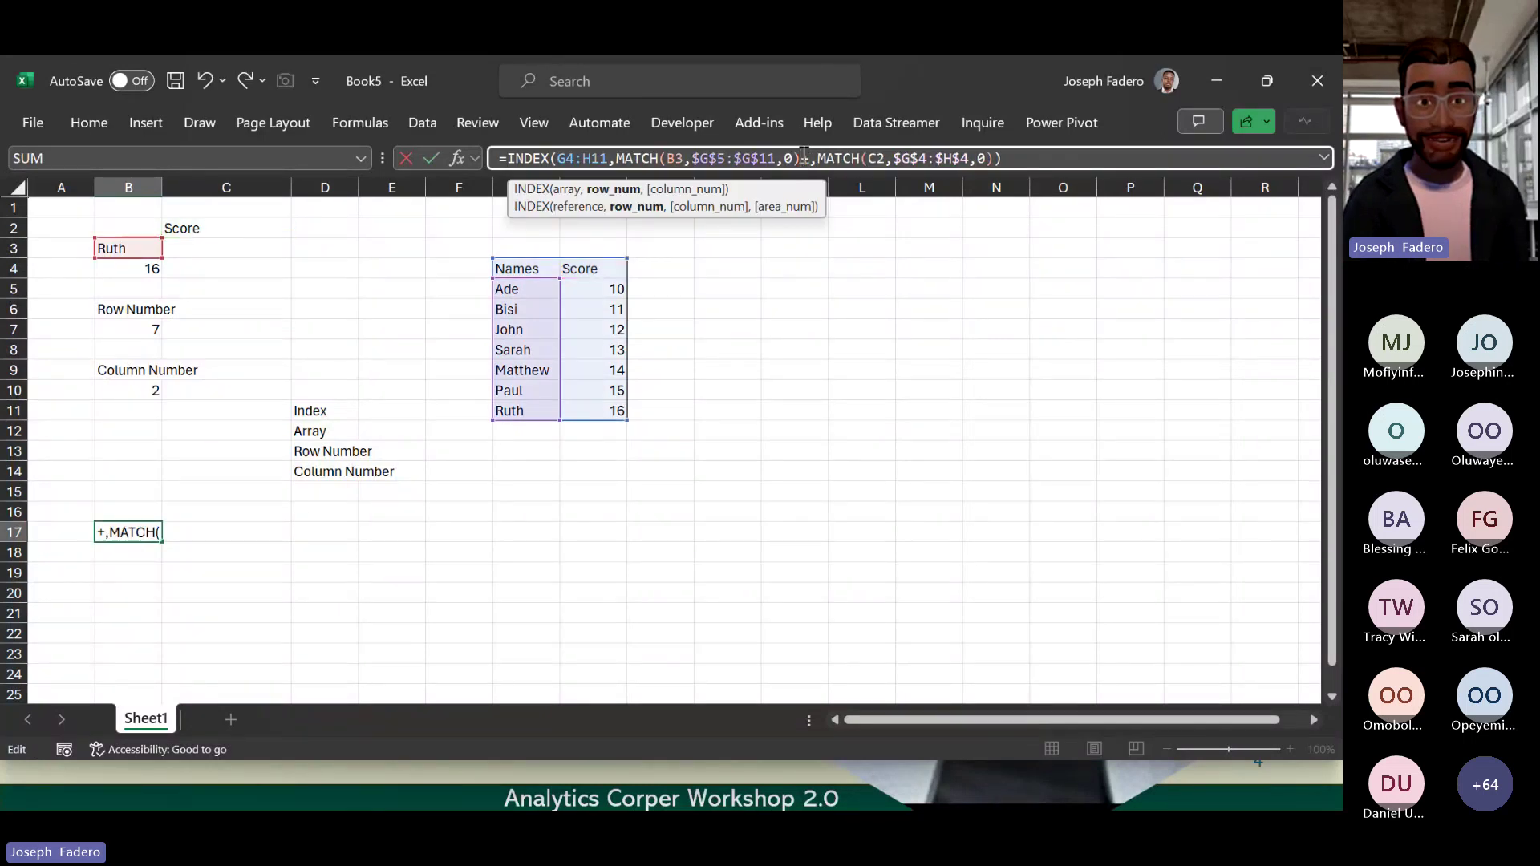
key("BackSpace")
key("Return")
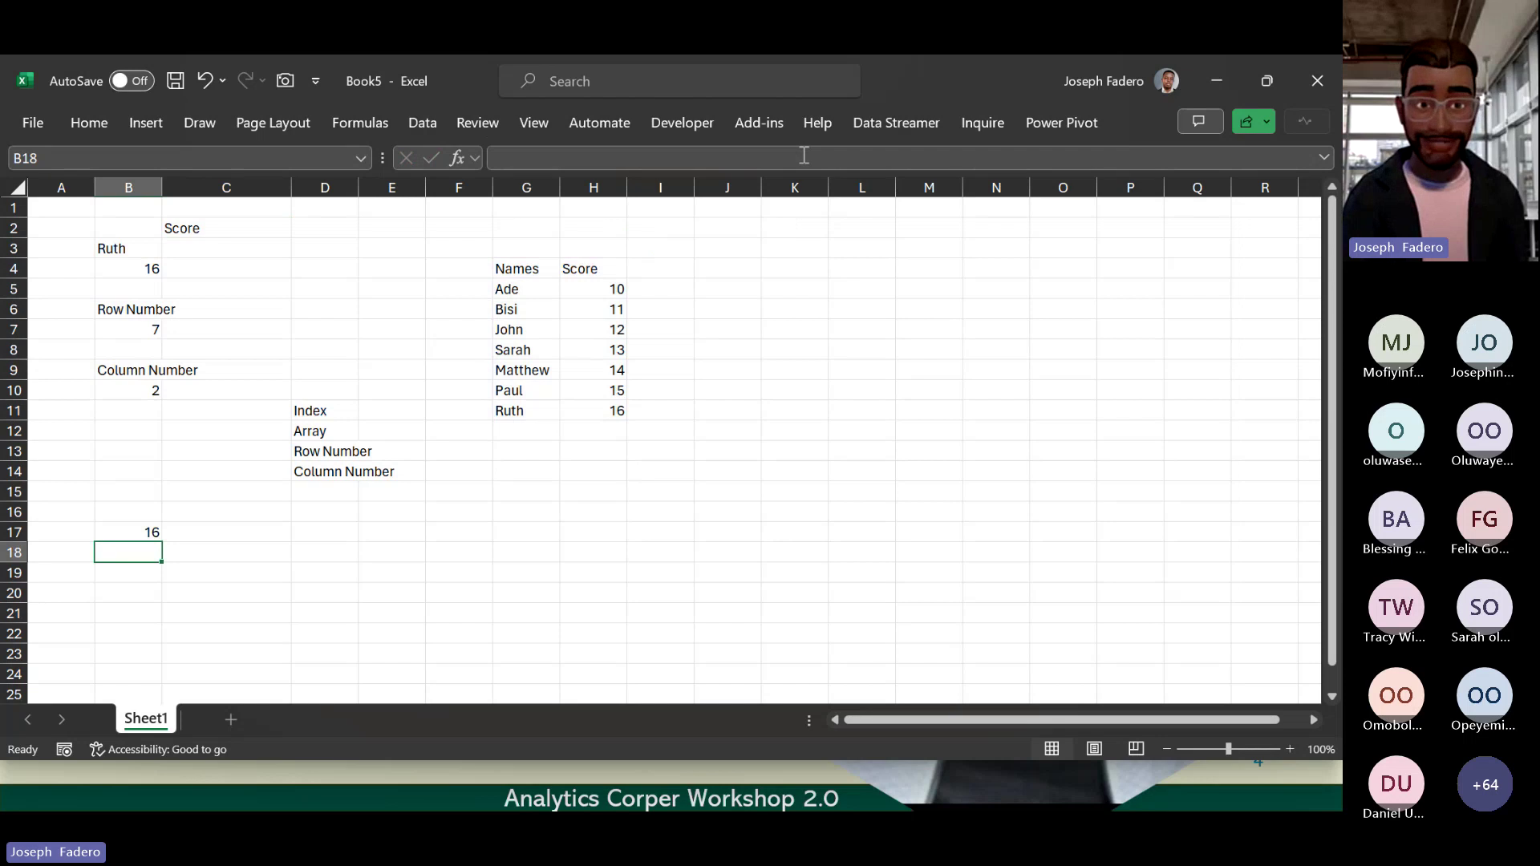
key("Up")
Step: Change the INDEX formula in B4 to use the array G5:H11 and row number 7
left_click(126, 273)
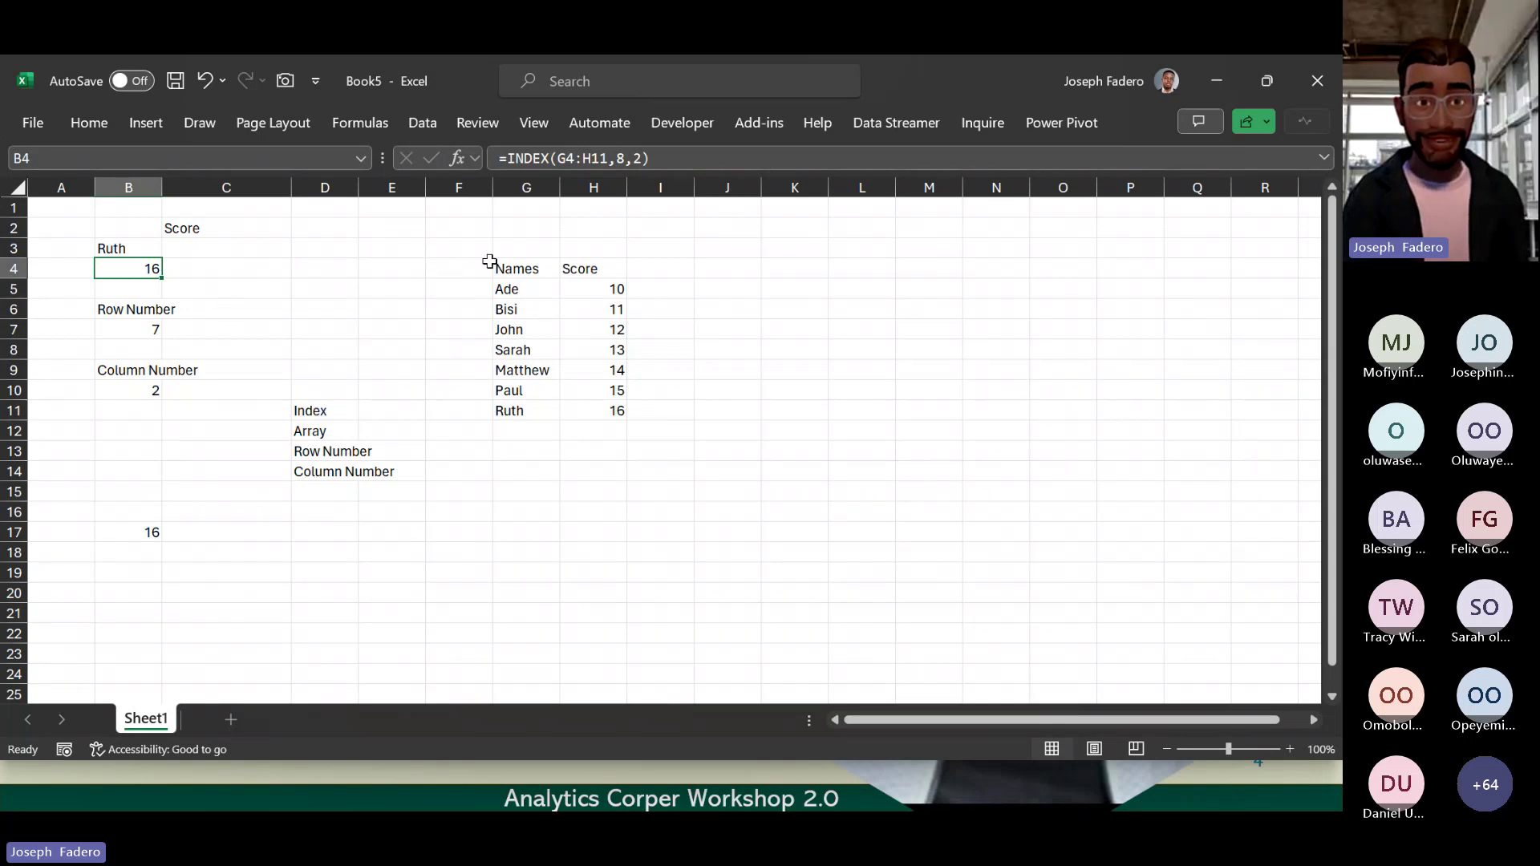
left_click(617, 158)
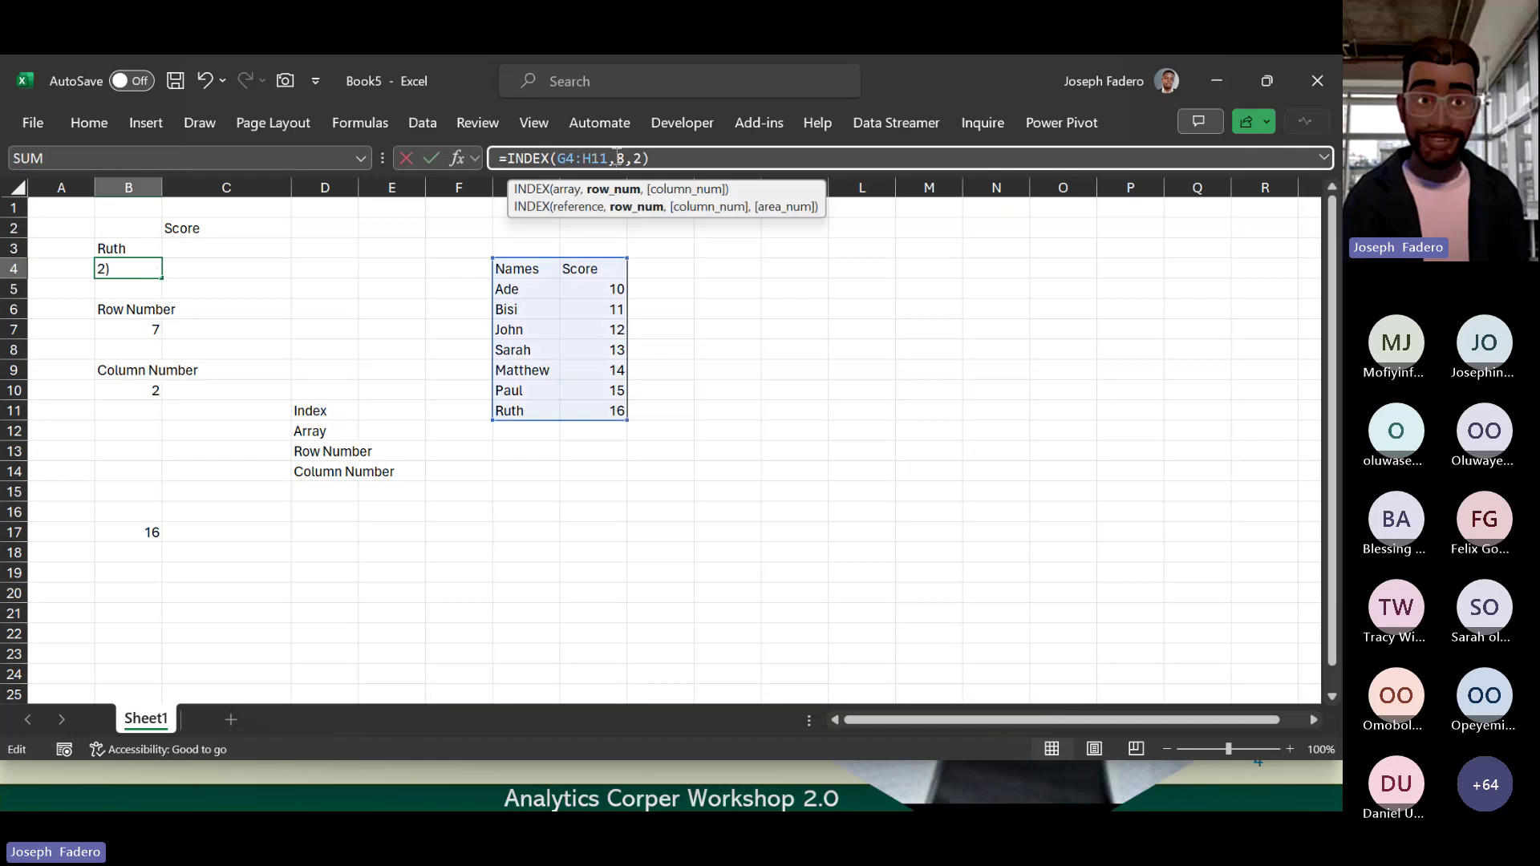
left_click(583, 158)
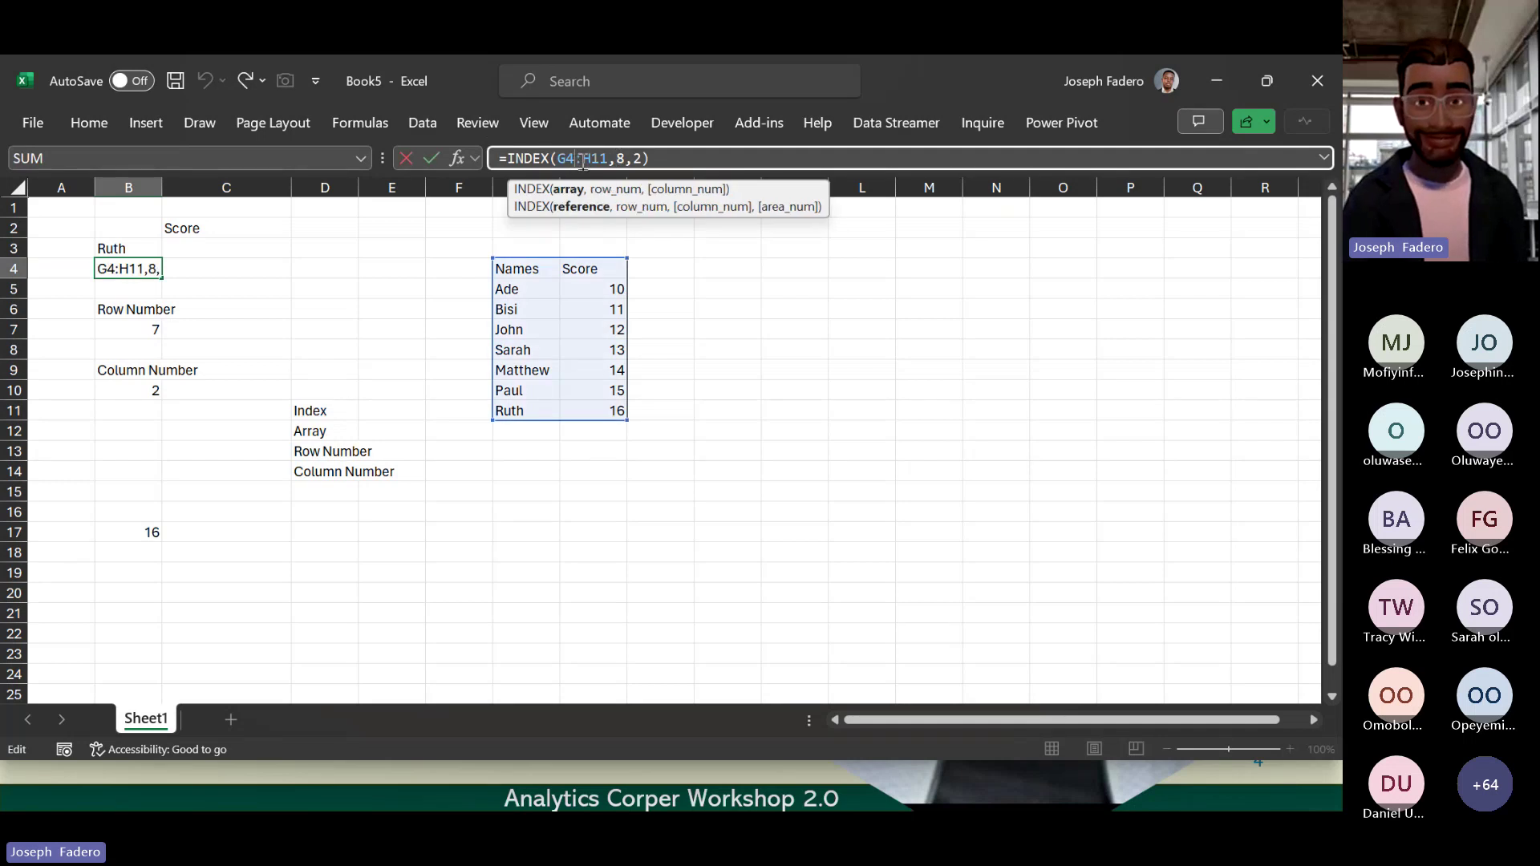
left_click(624, 158)
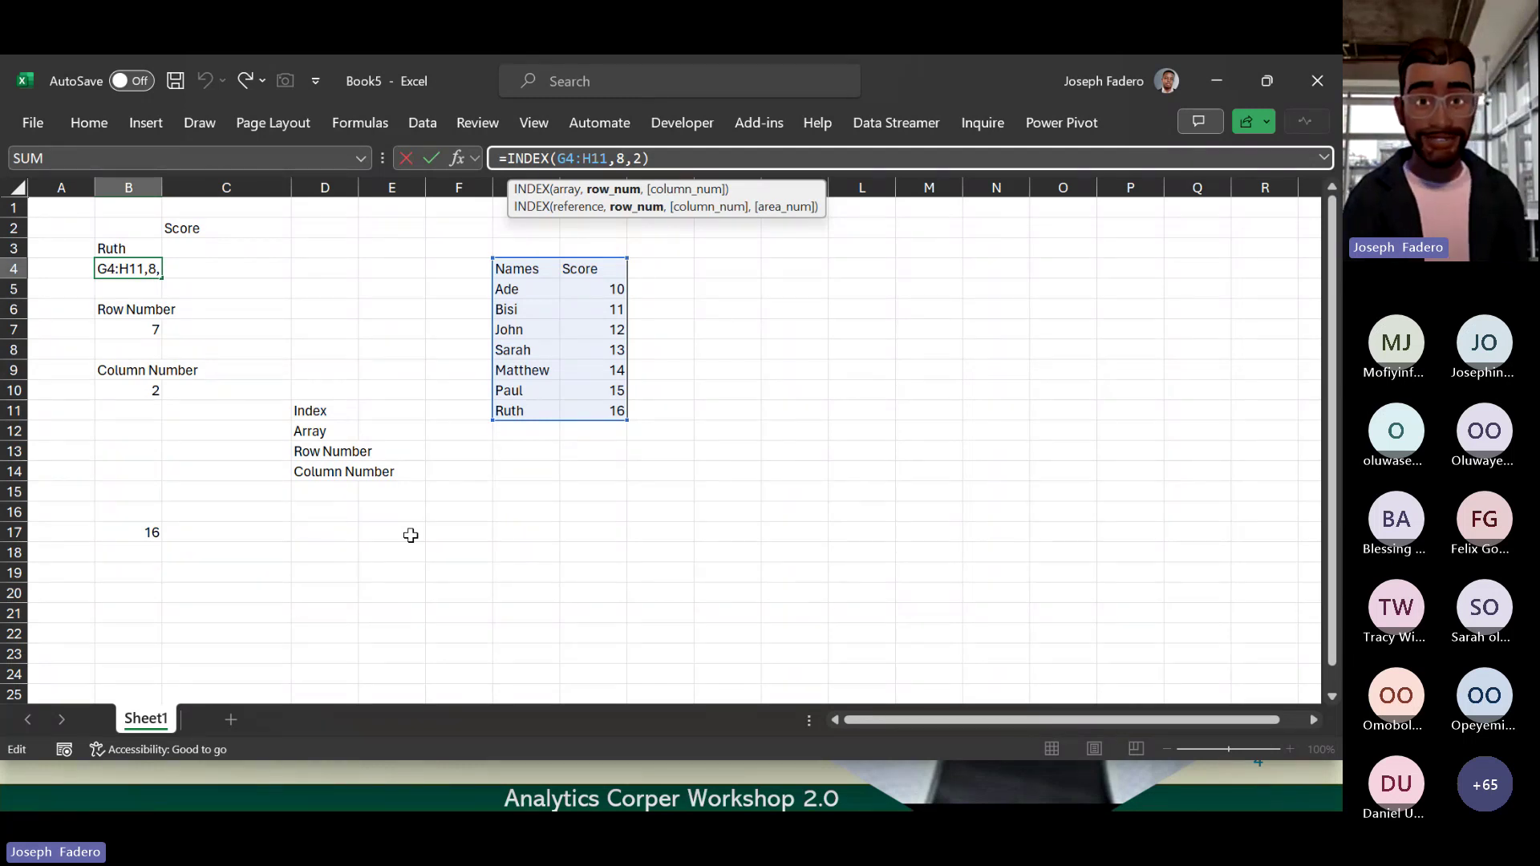
left_click(576, 158)
key("BackSpace")
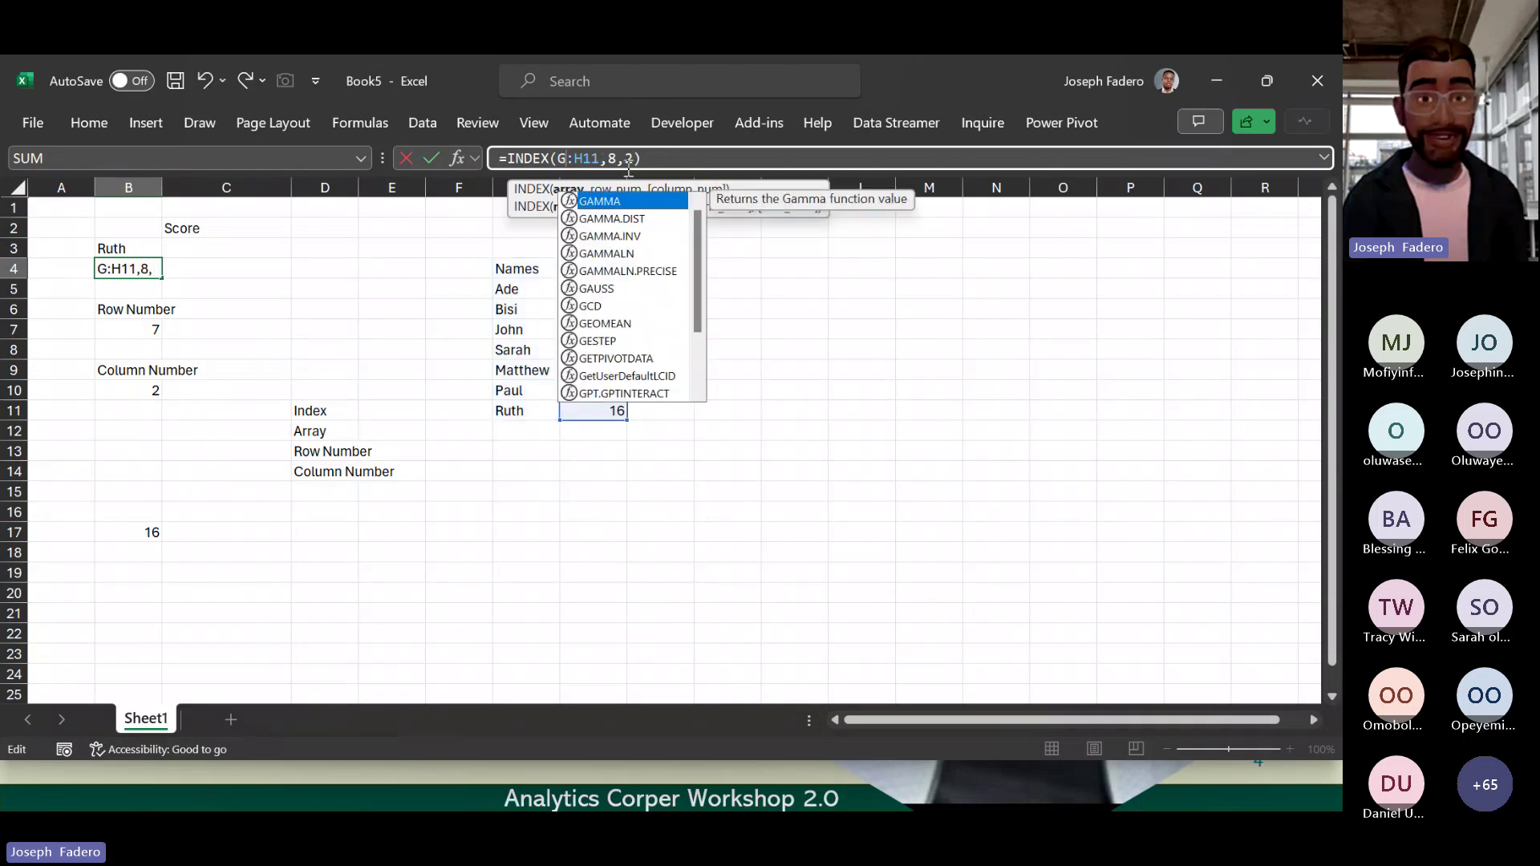
type("5")
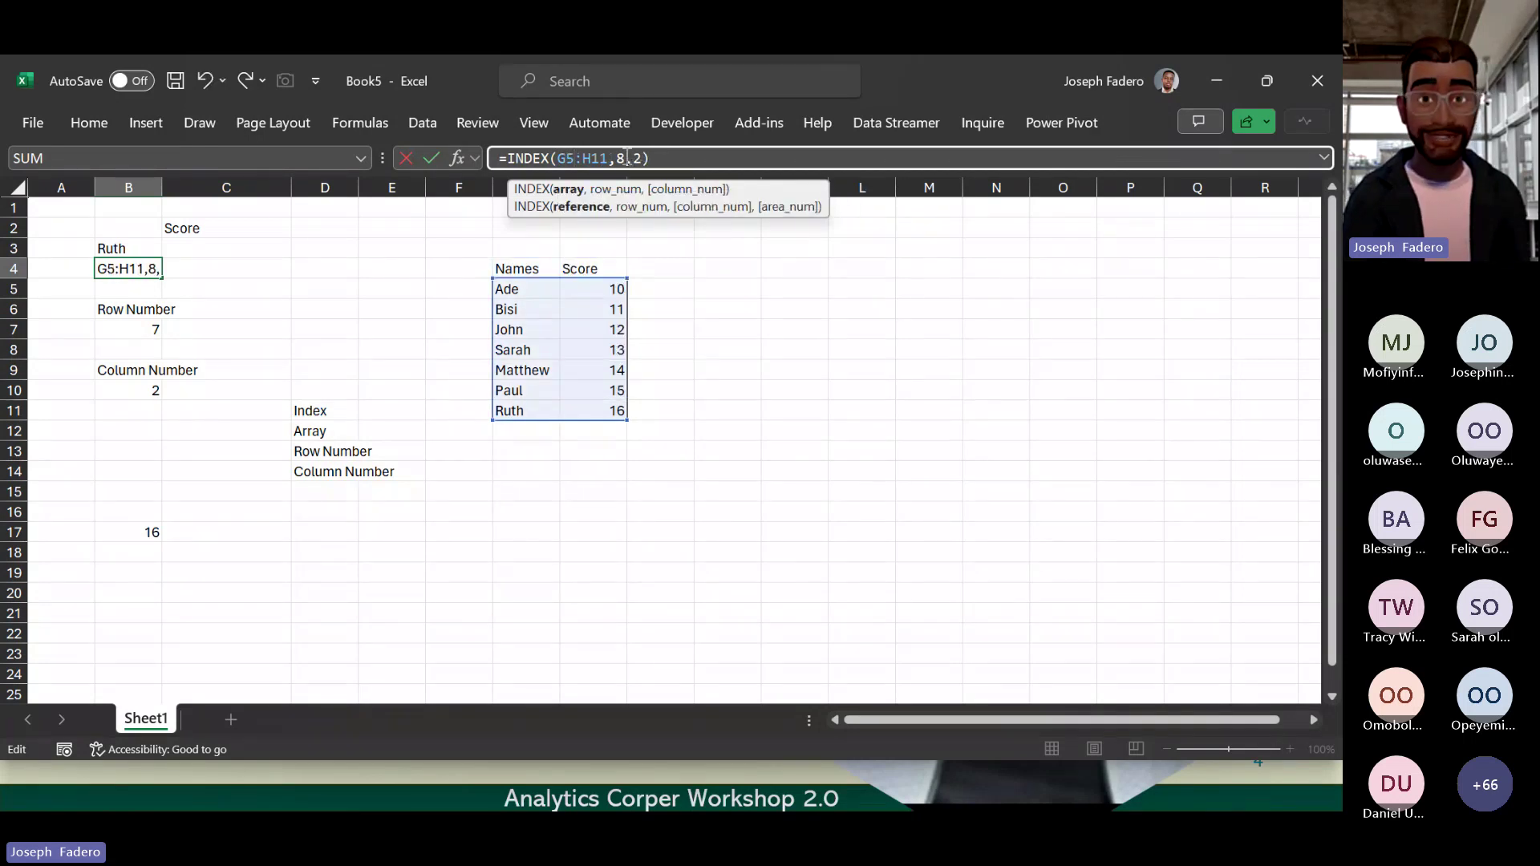
left_click(629, 157)
key("BackSpace")
type("7")
key("Return")
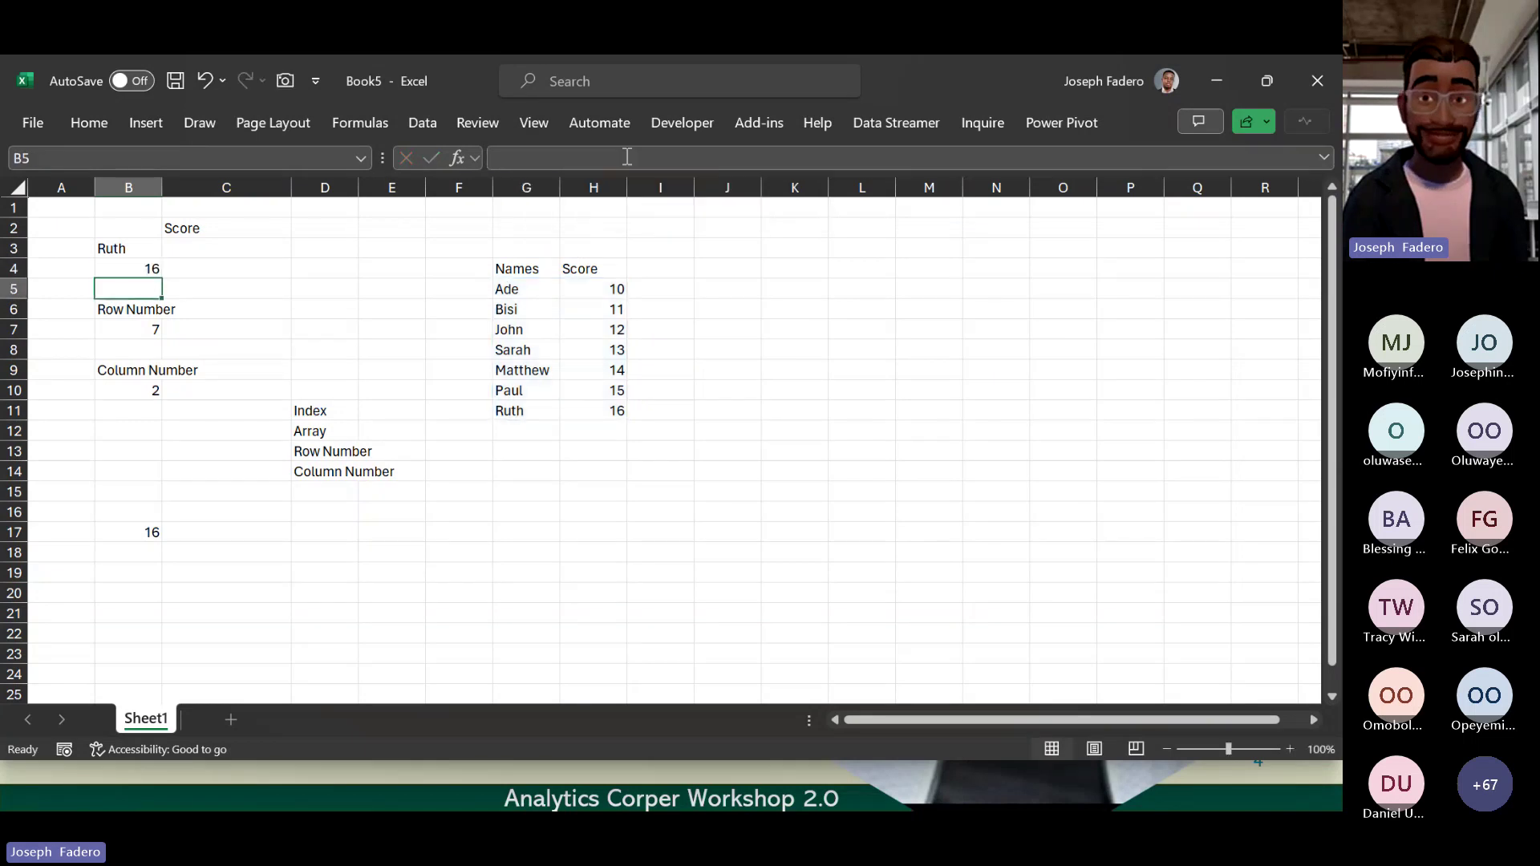
key("Up")
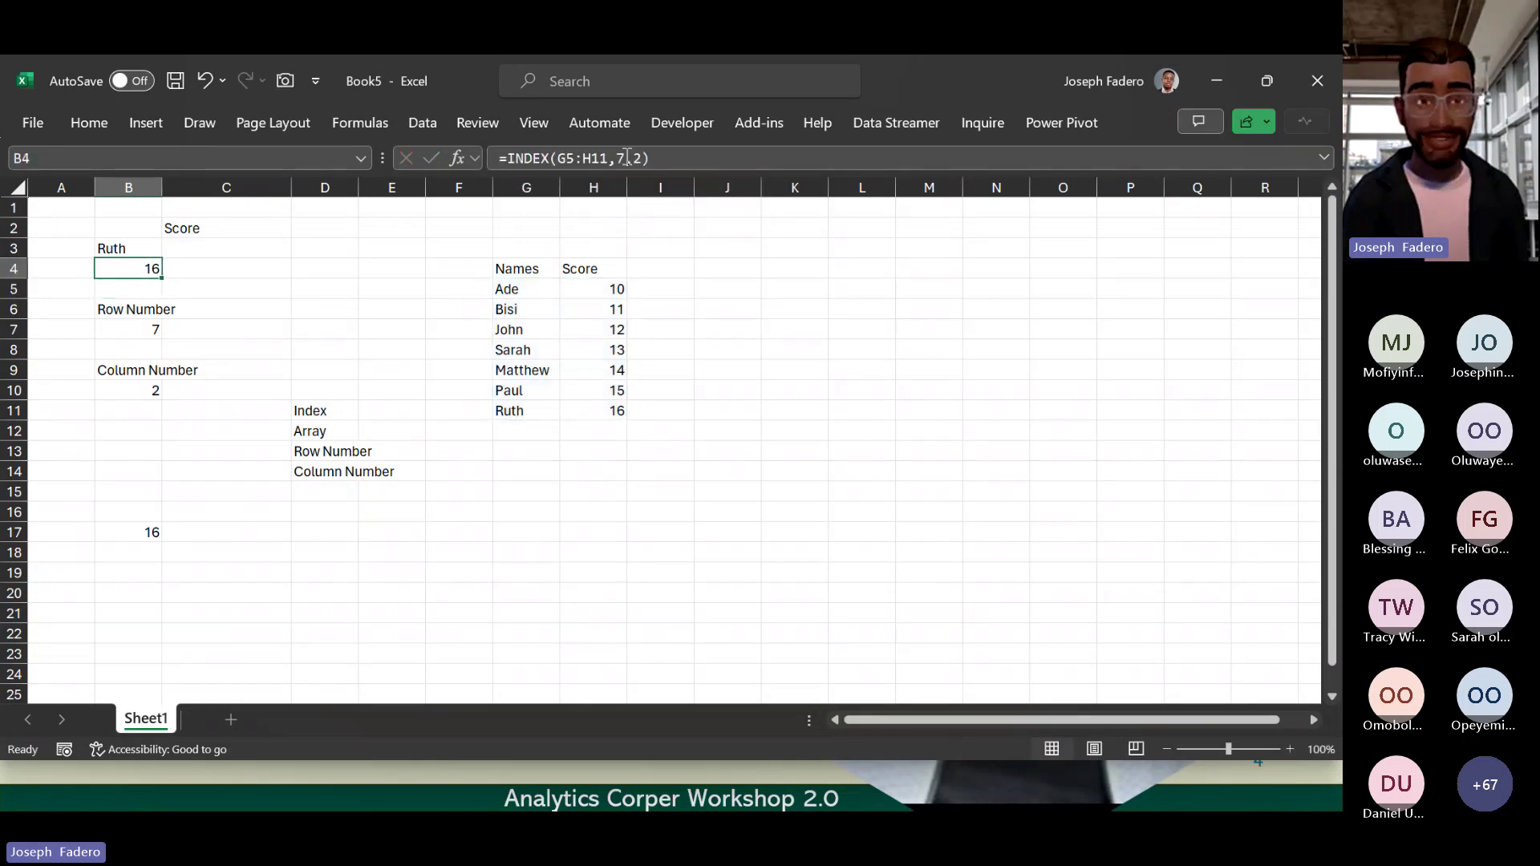
Step: Remove the +1 from the row number in the B17 INDEX formula and start its array at G5, excluding the header row
left_click(514, 265)
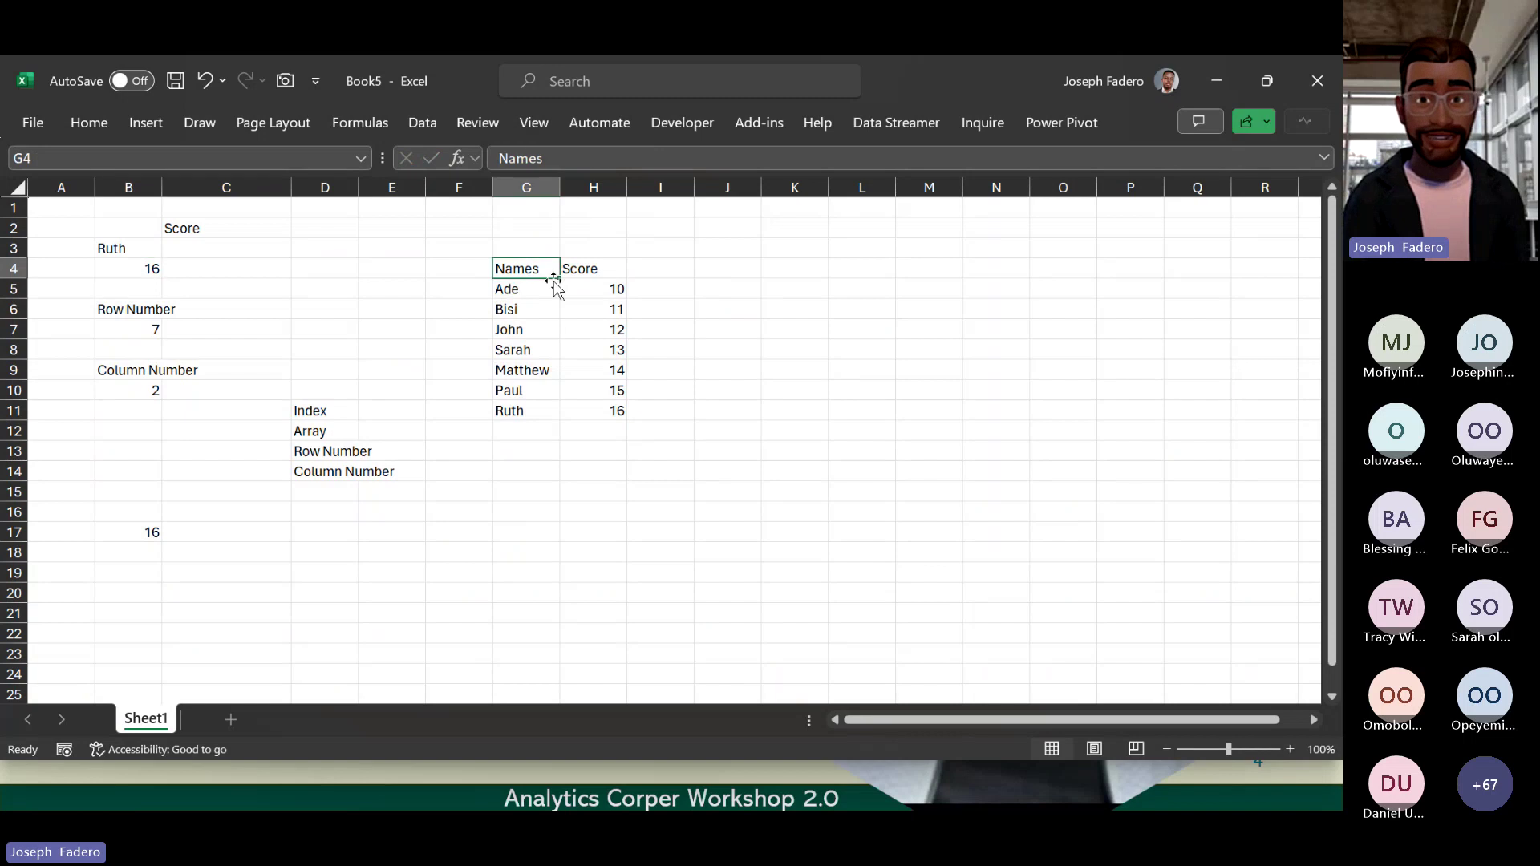
left_click(514, 291)
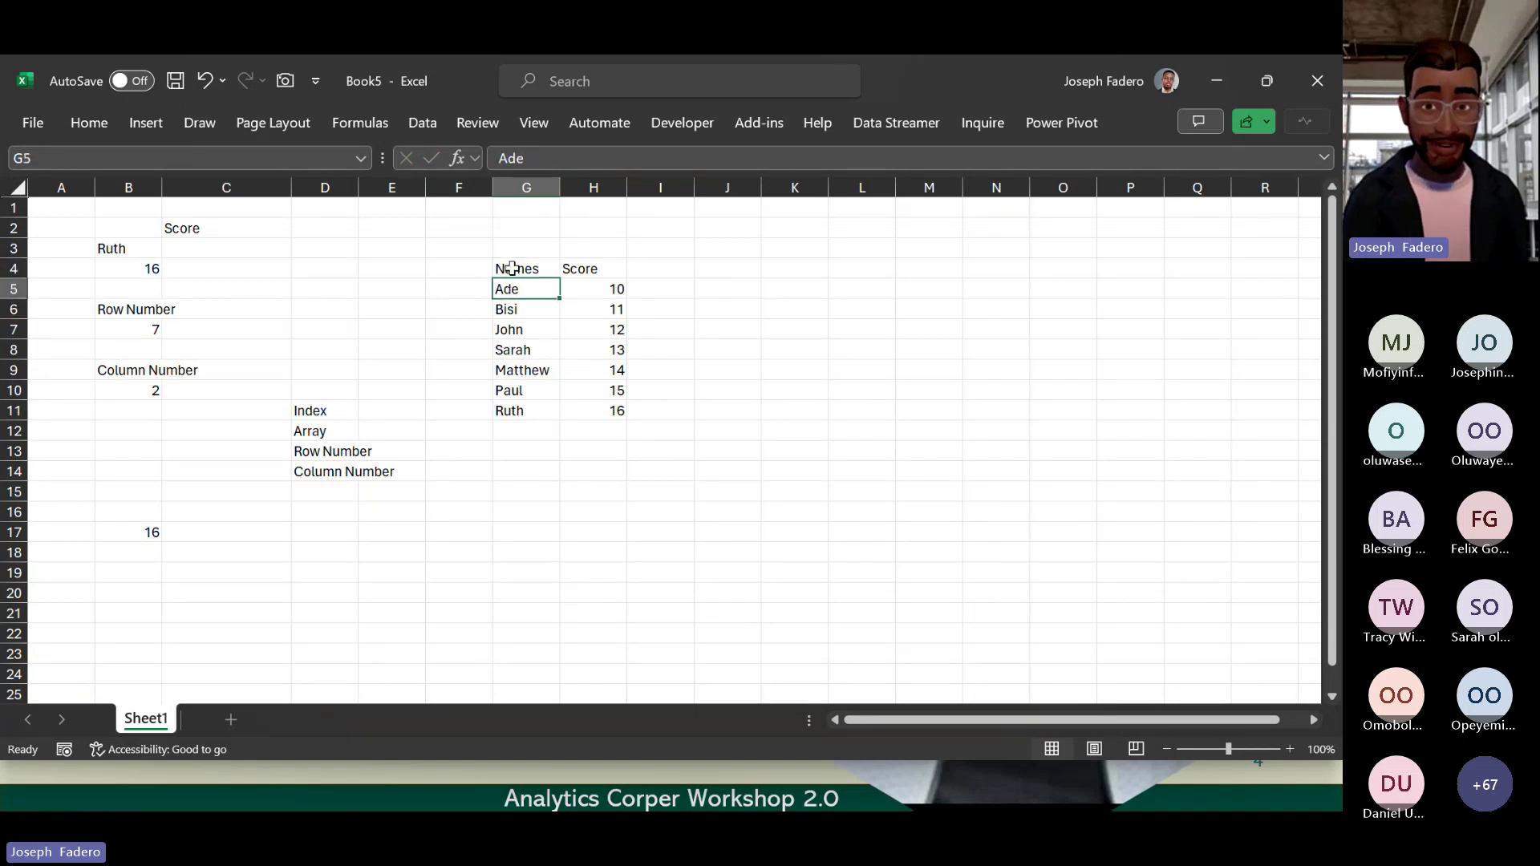
left_click_drag(512, 268, 593, 269)
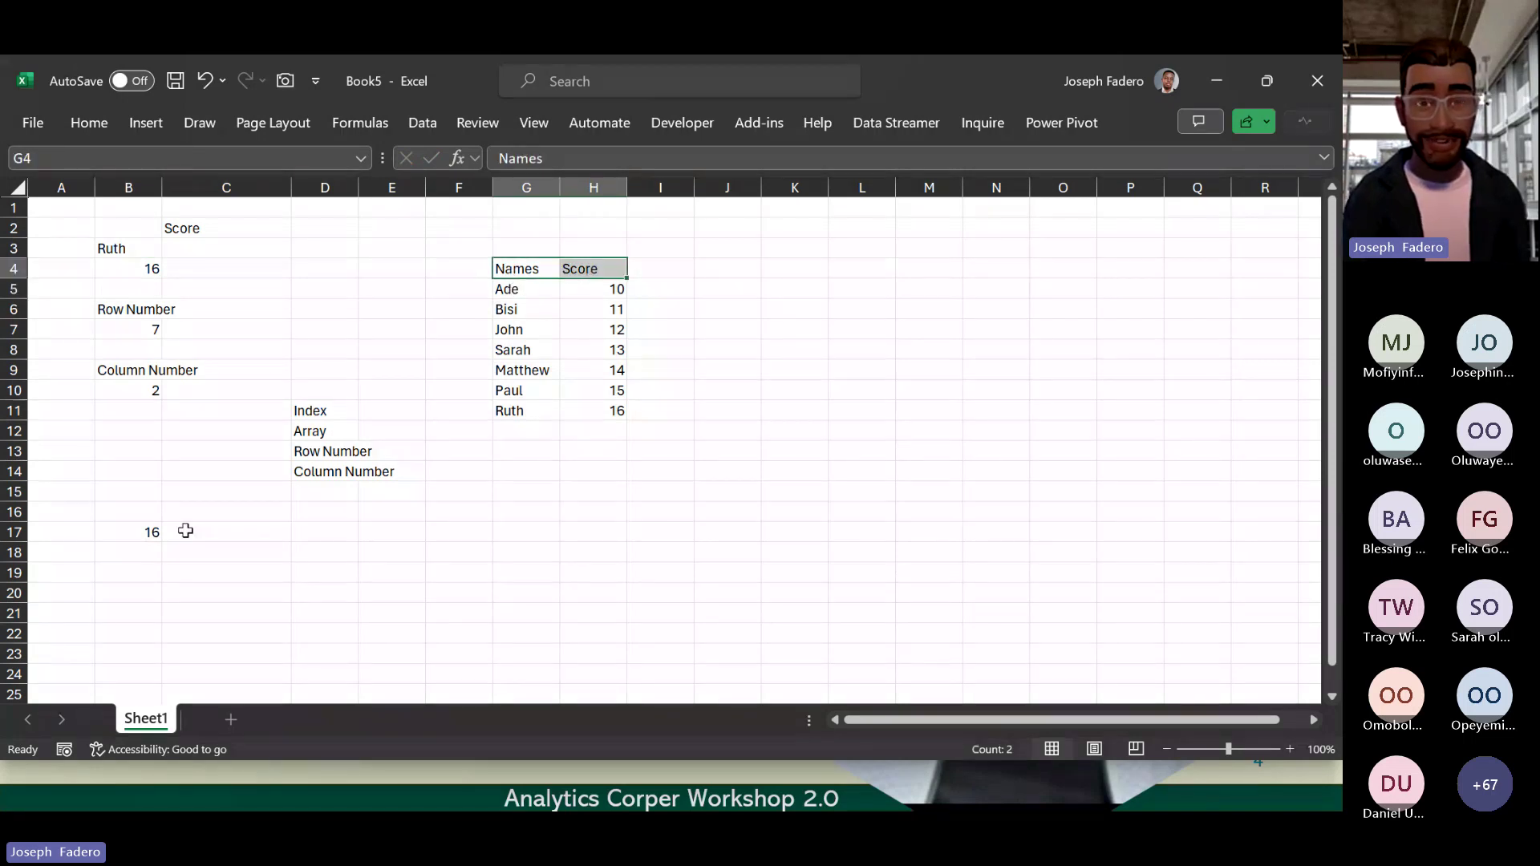
left_click(157, 533)
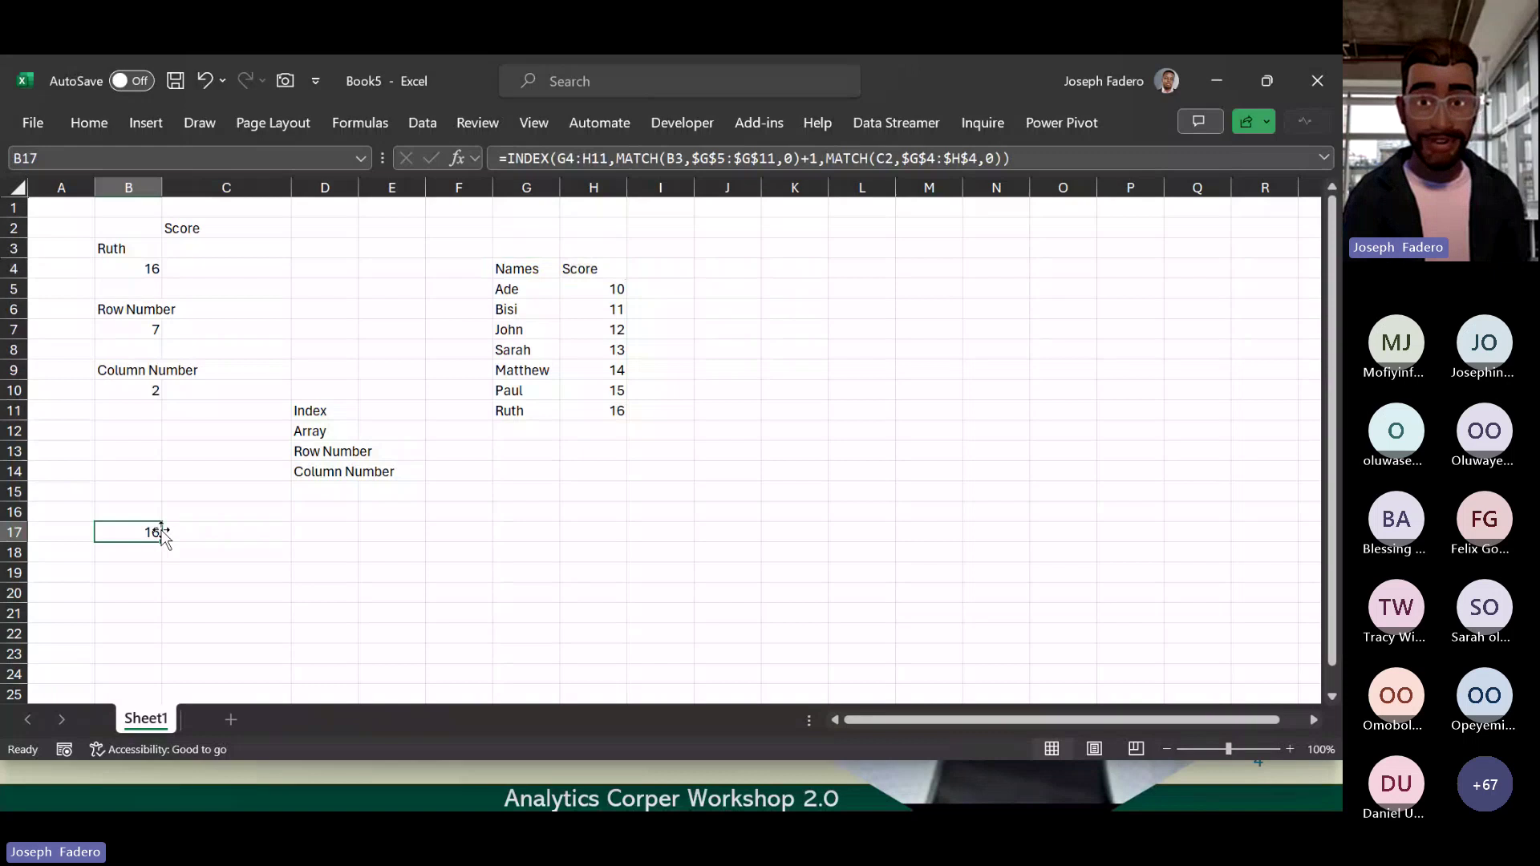
left_click(817, 163)
key("BackSpace")
key("BackSpace")
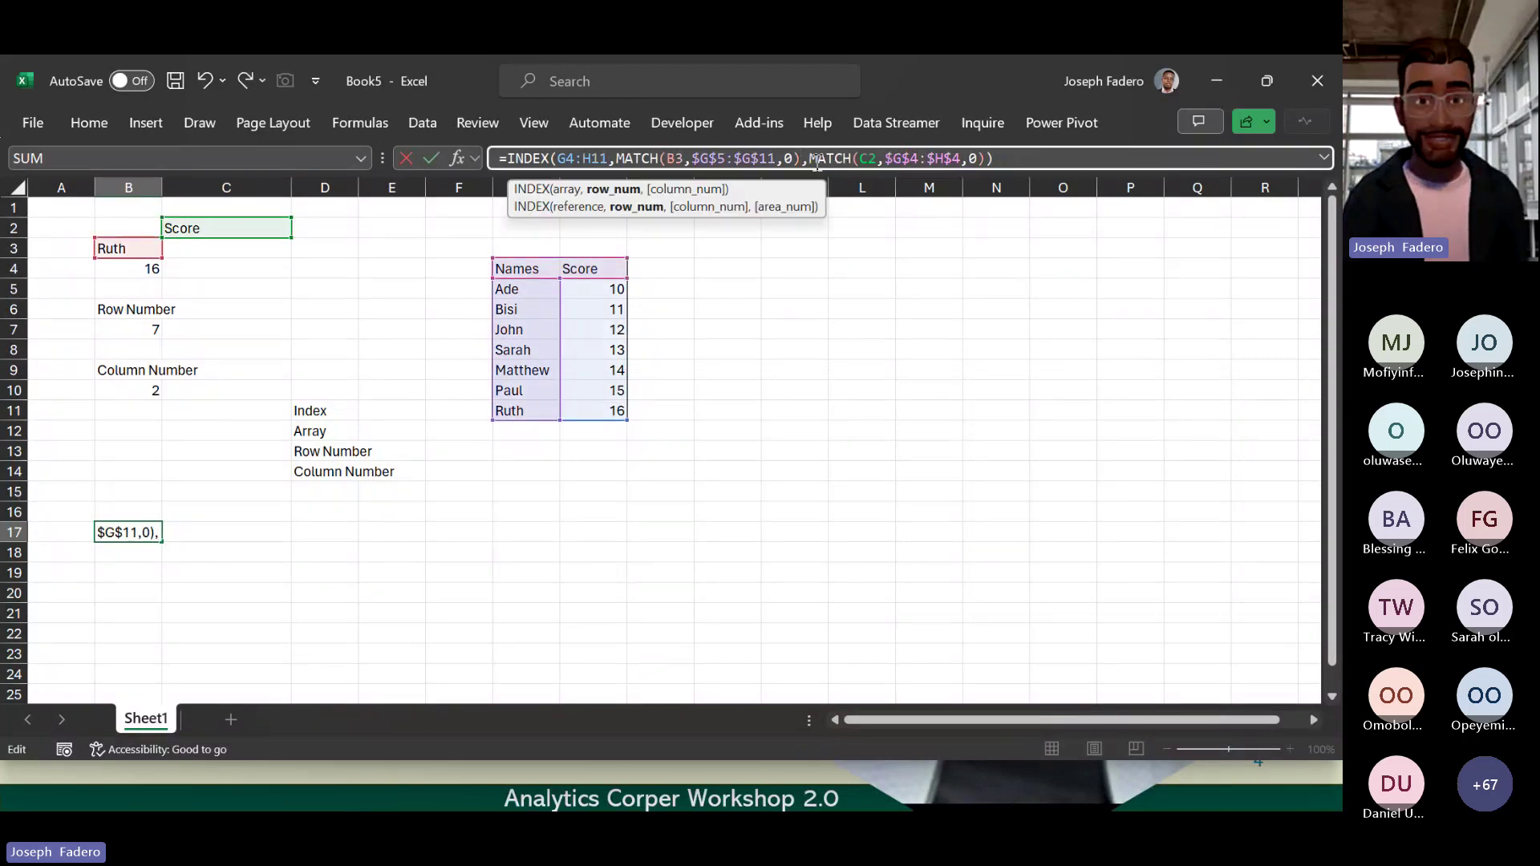
left_click(578, 159)
key("BackSpace")
type("5")
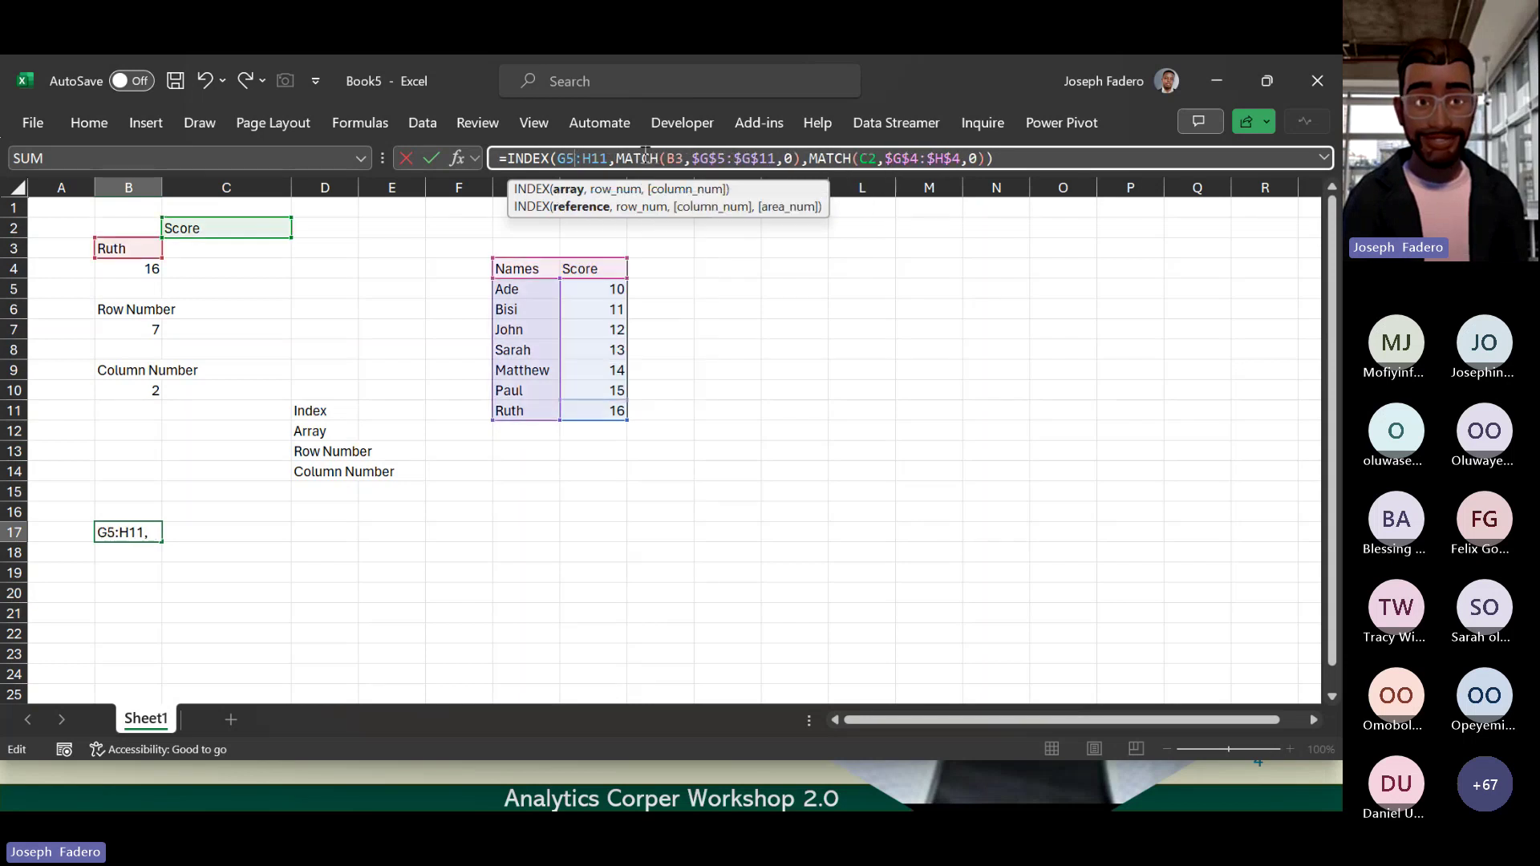
key("Return")
key("Up")
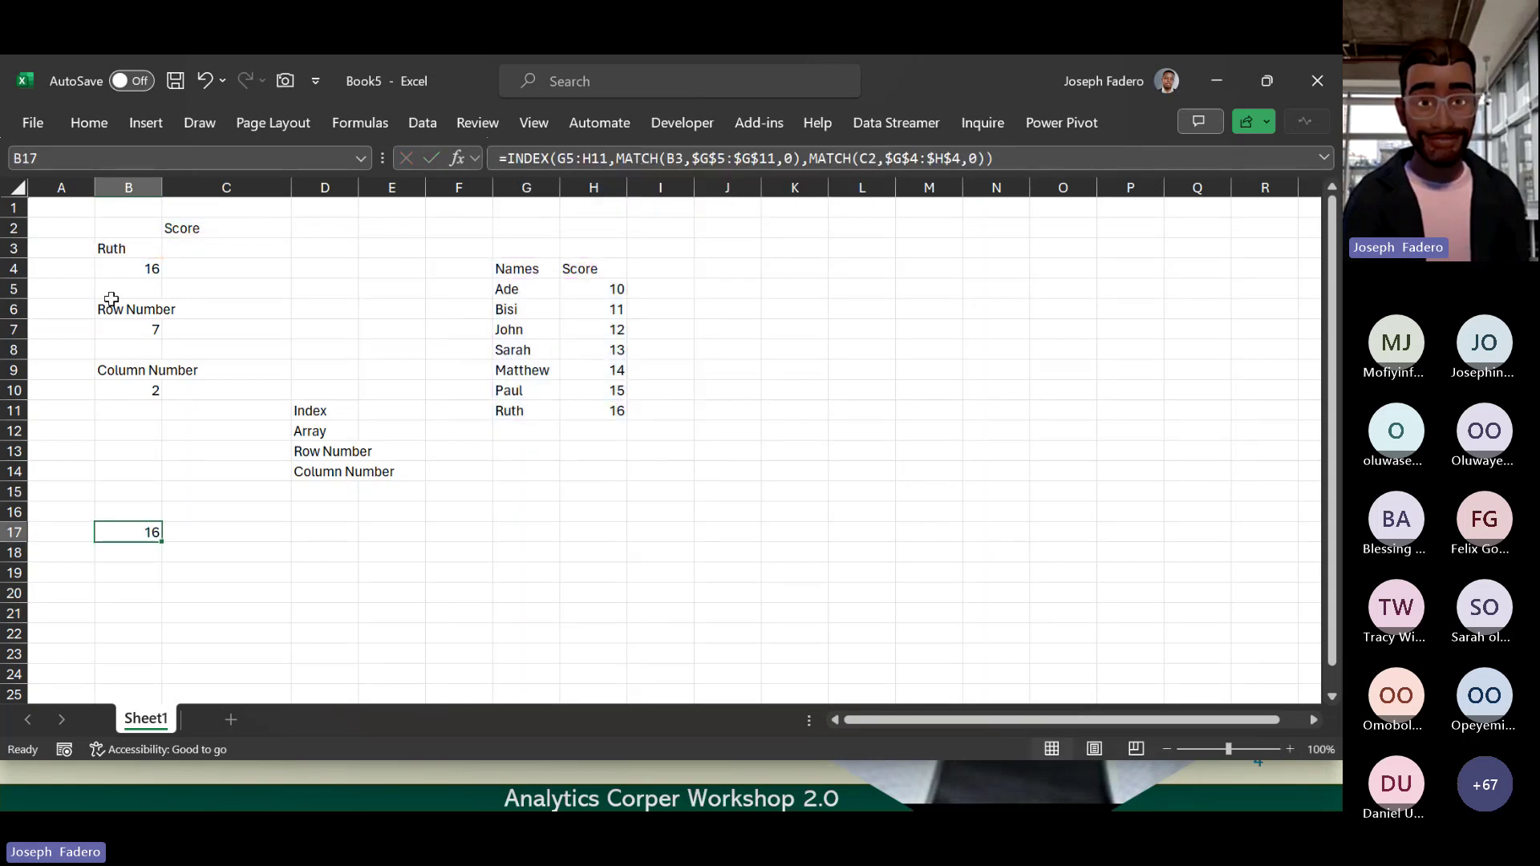
Step: Change the lookup name in B3 to the name listed in G10
left_click(145, 247)
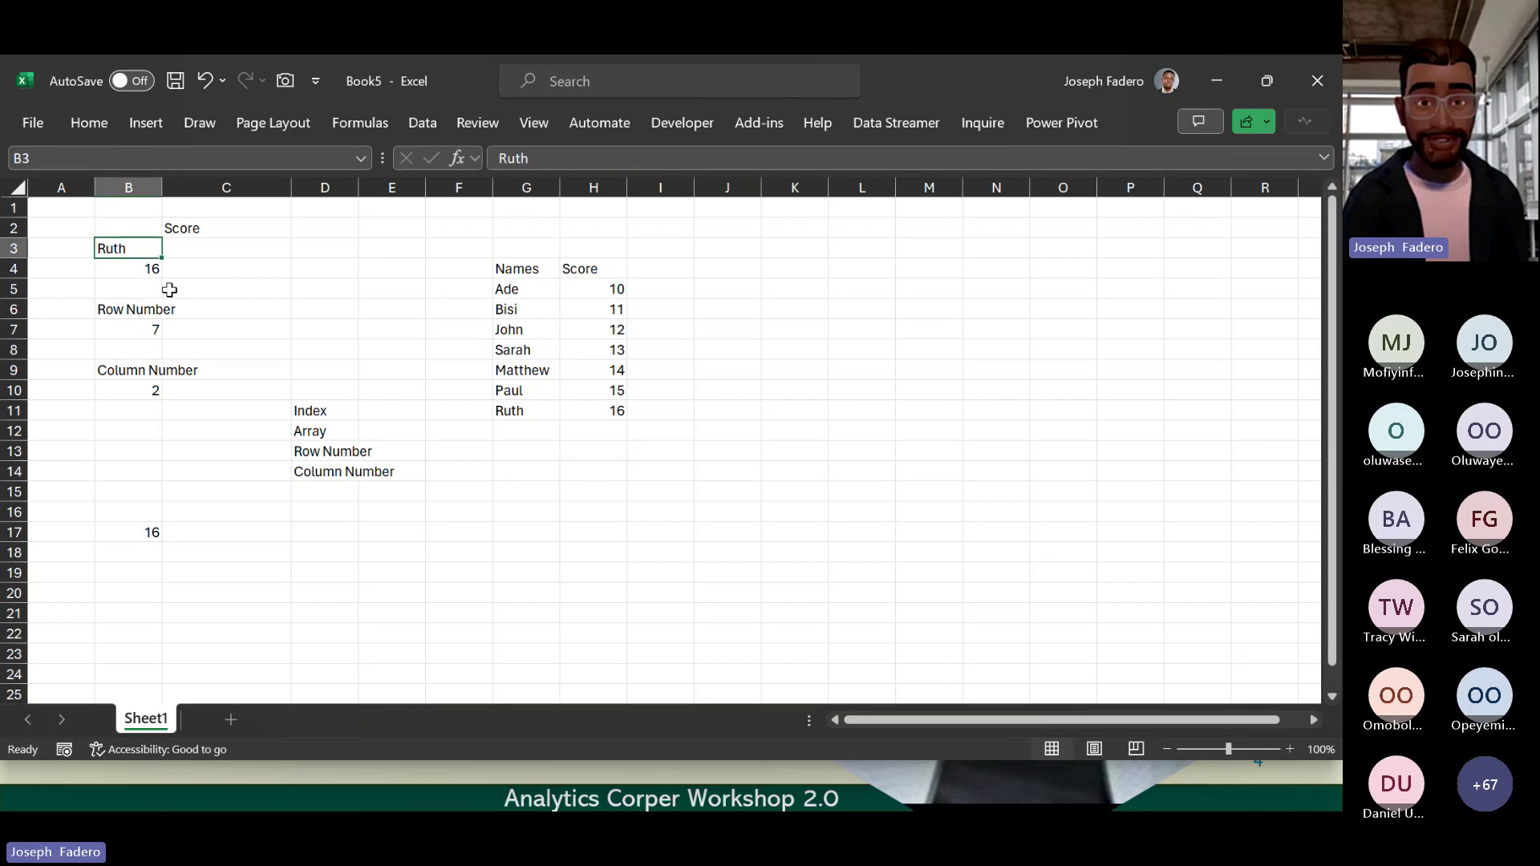
type("Paul")
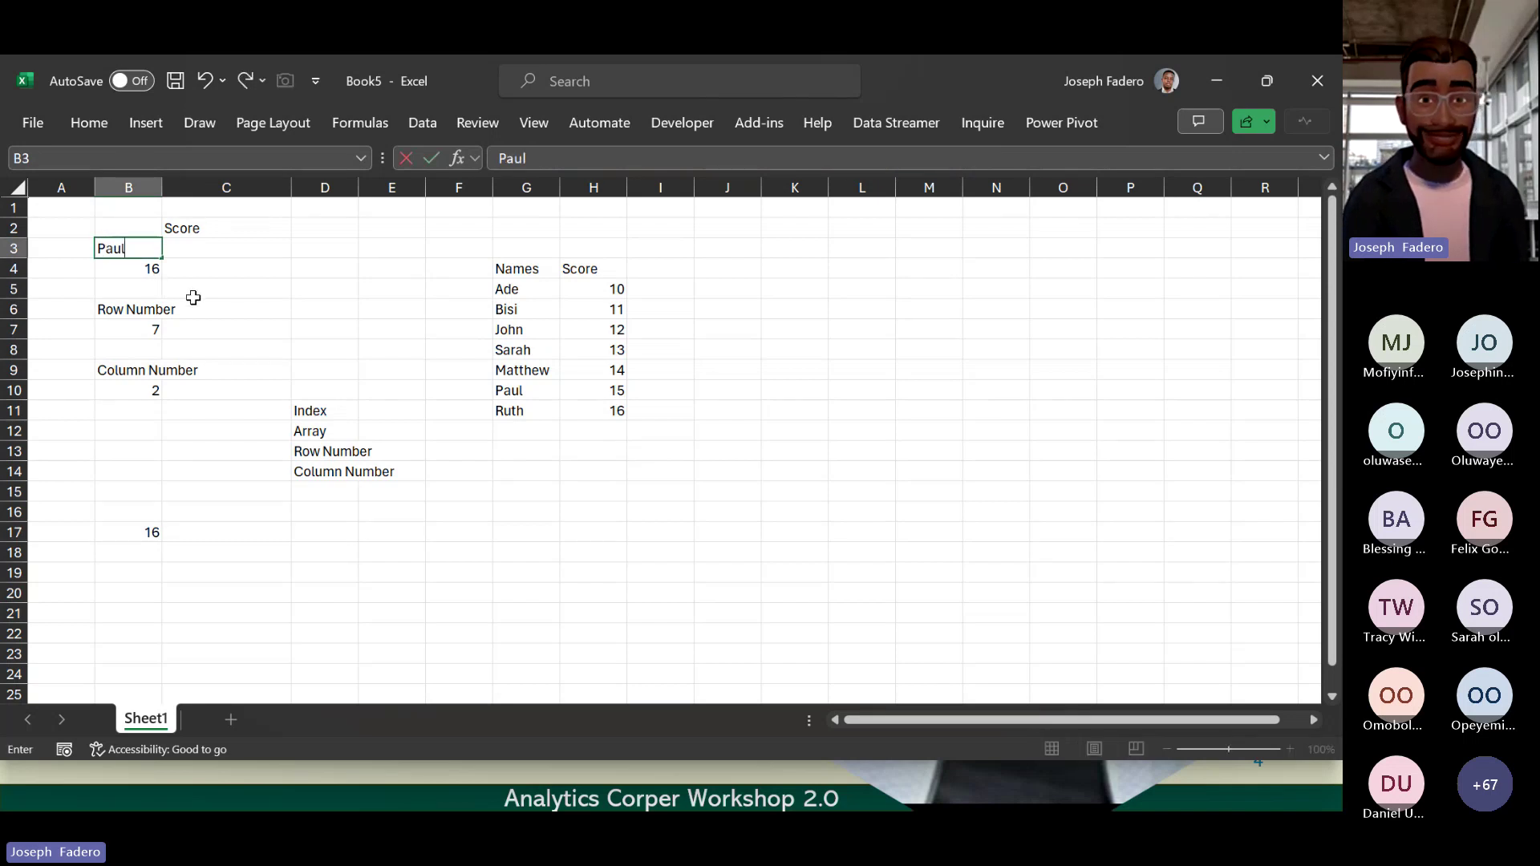
key("Return")
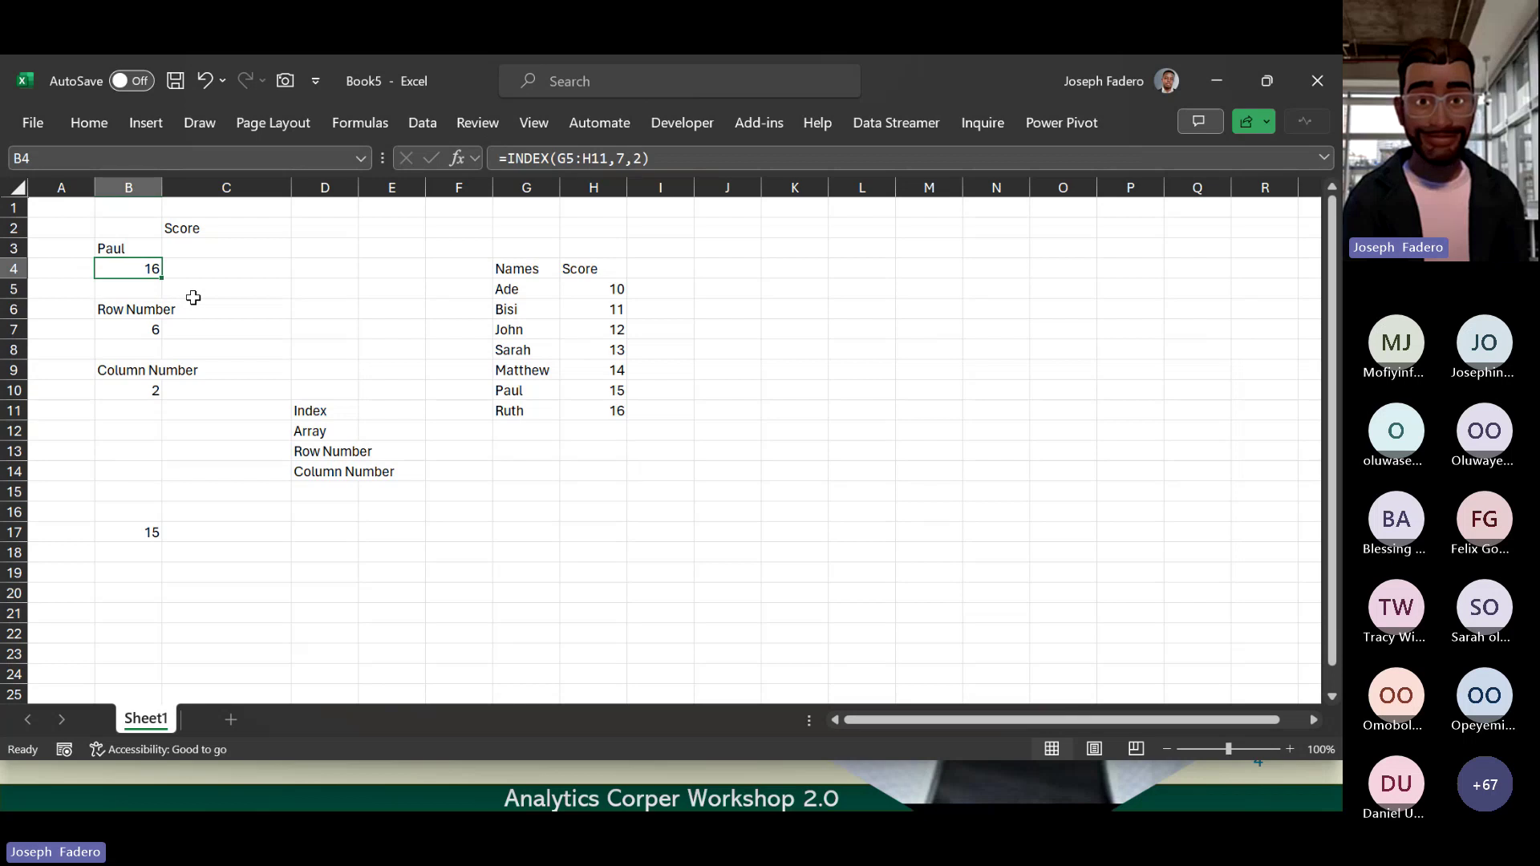
Step: Compare the results and formulas in B4 and B17 for the new lookup name in B3
key("Up")
key("Down")
key("Down")
key("Down")
key("Down")
key("Down")
key("Down")
key("Down")
key("Down")
key("Down")
key("Down")
key("Down")
key("Down")
key("Down")
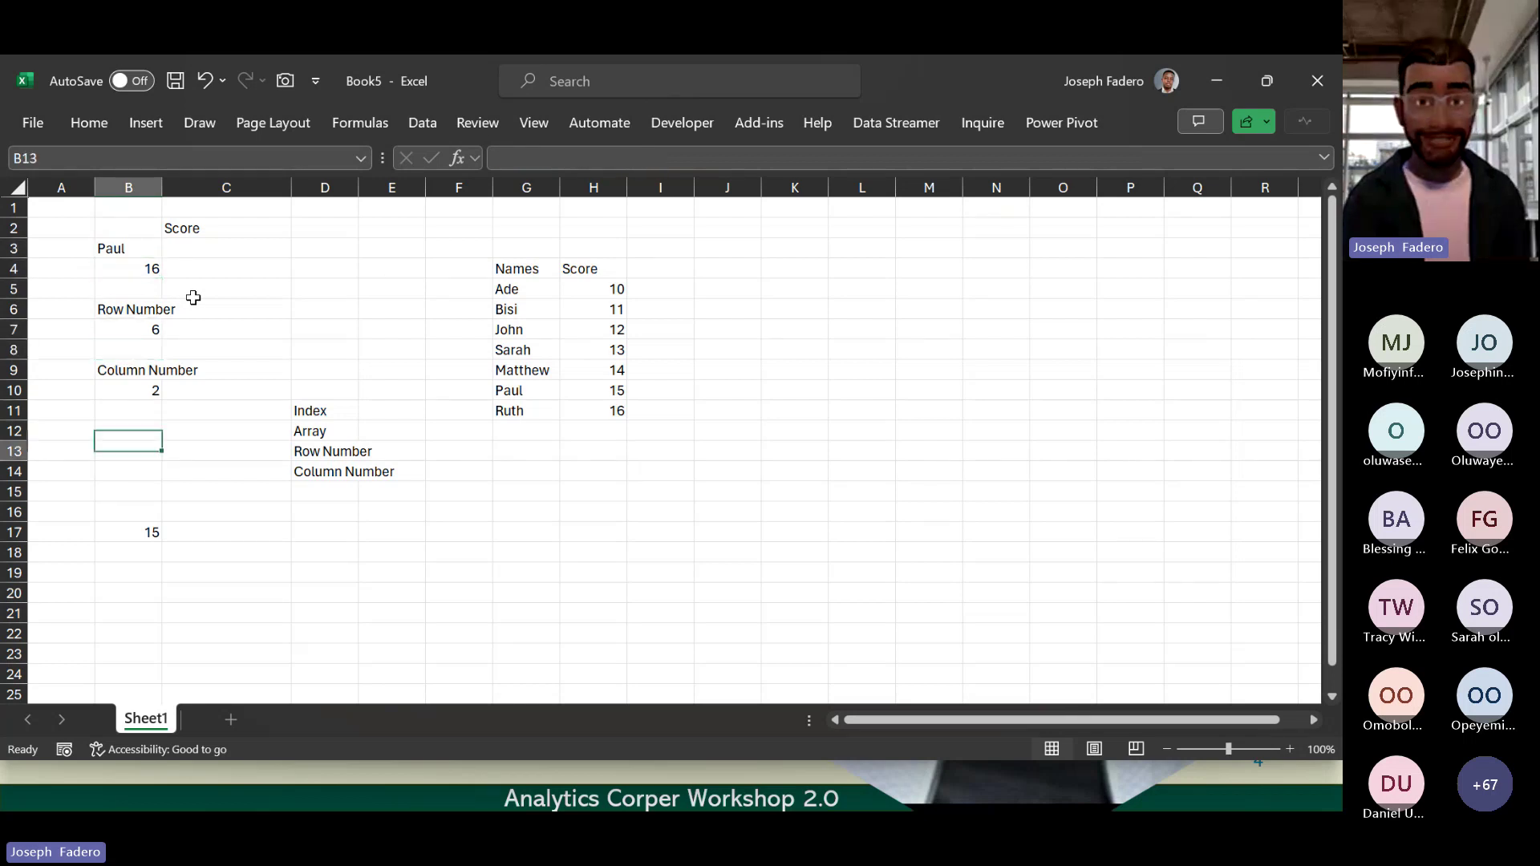
key("Down")
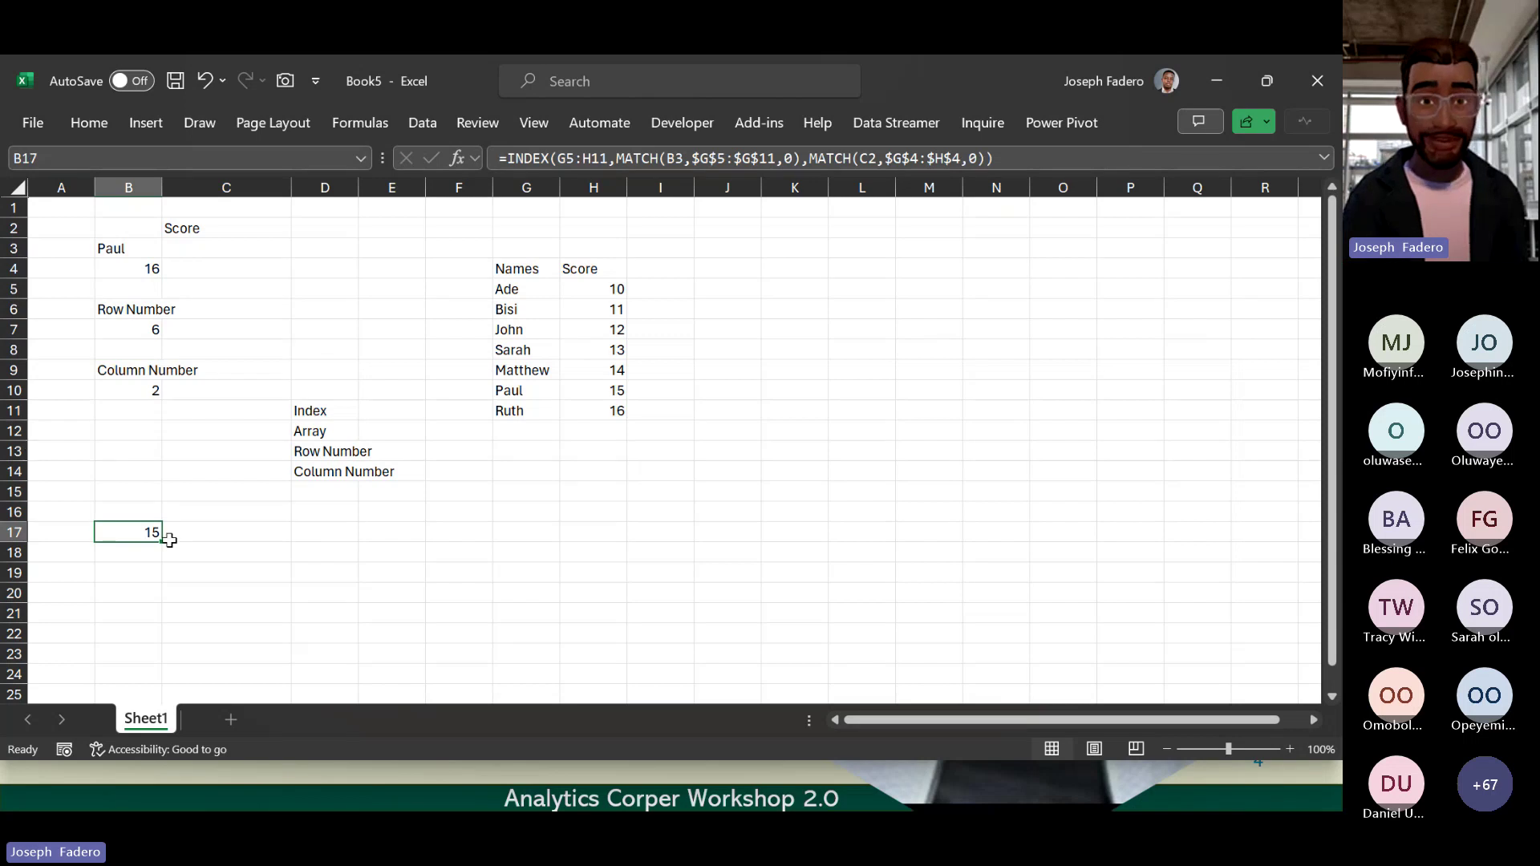
left_click(113, 268)
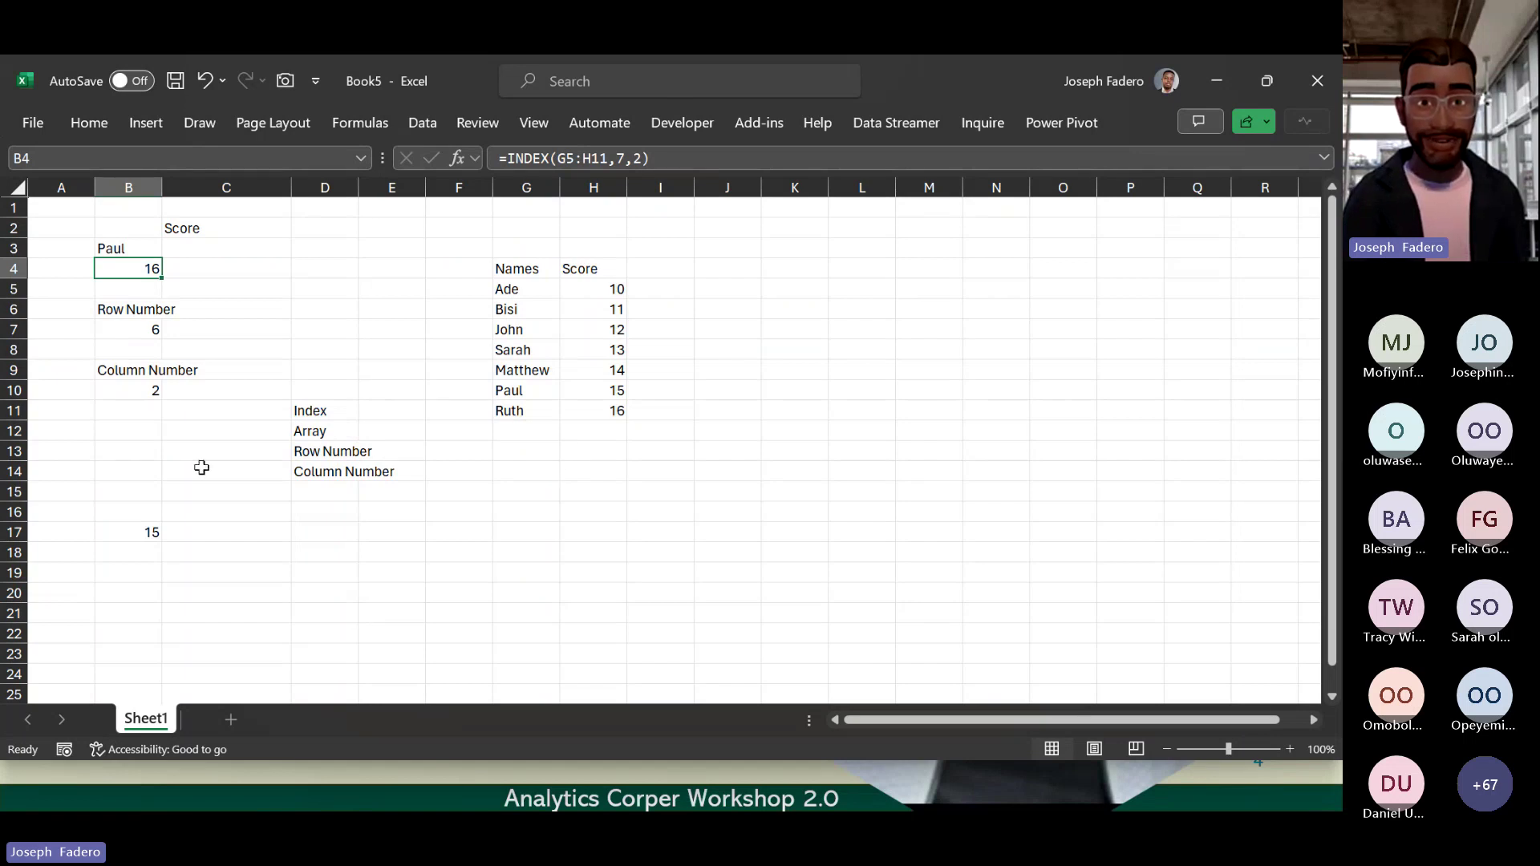
left_click(116, 250)
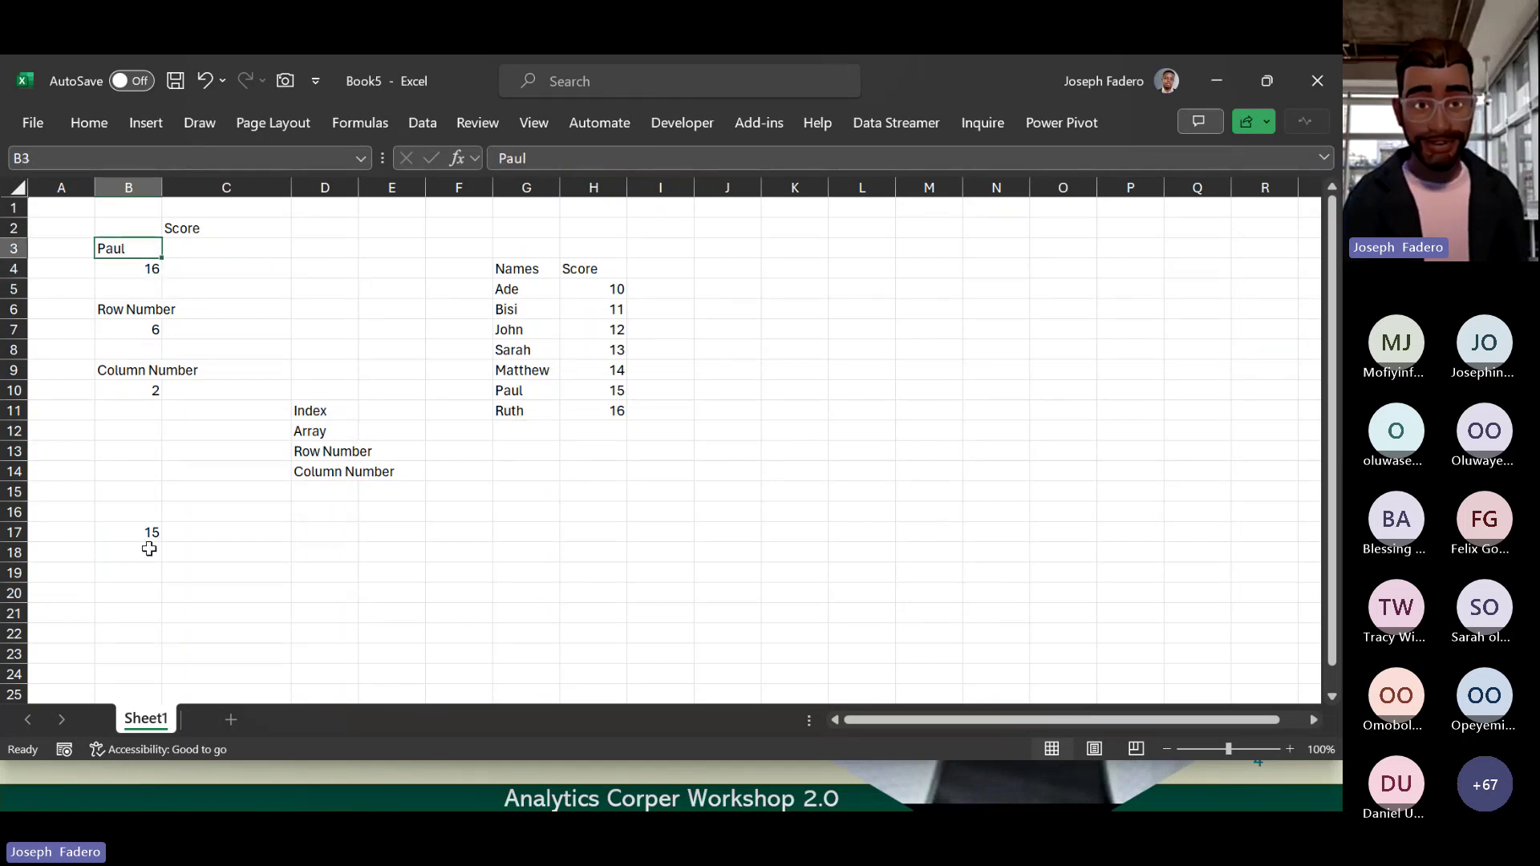
left_click(143, 529)
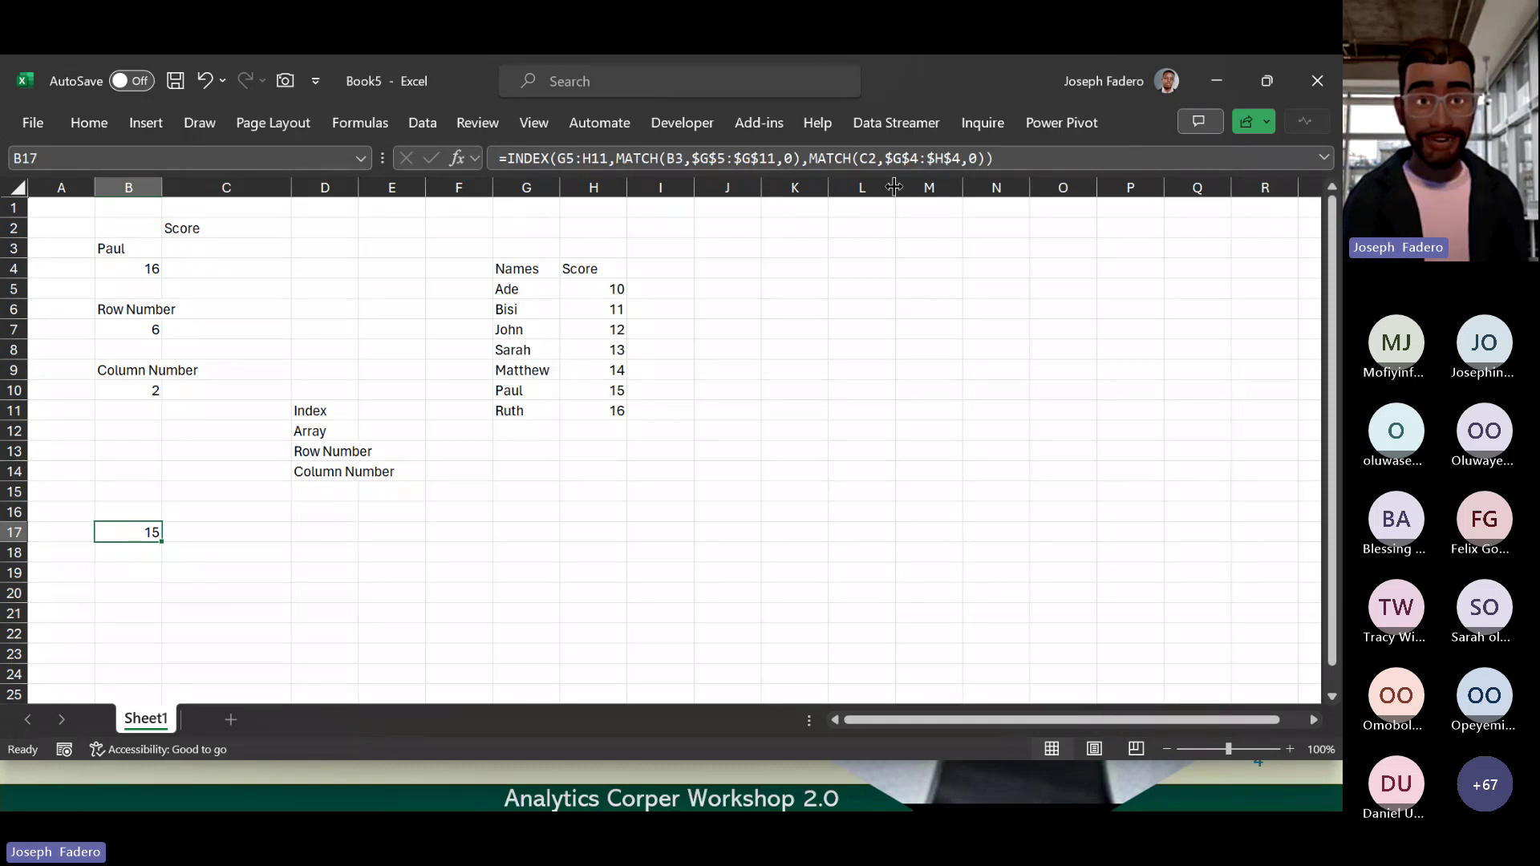
Step: Switch to the Teams meeting window and read the participants' chat questions, including the one about highlighting in Excel
key("alt+Tab")
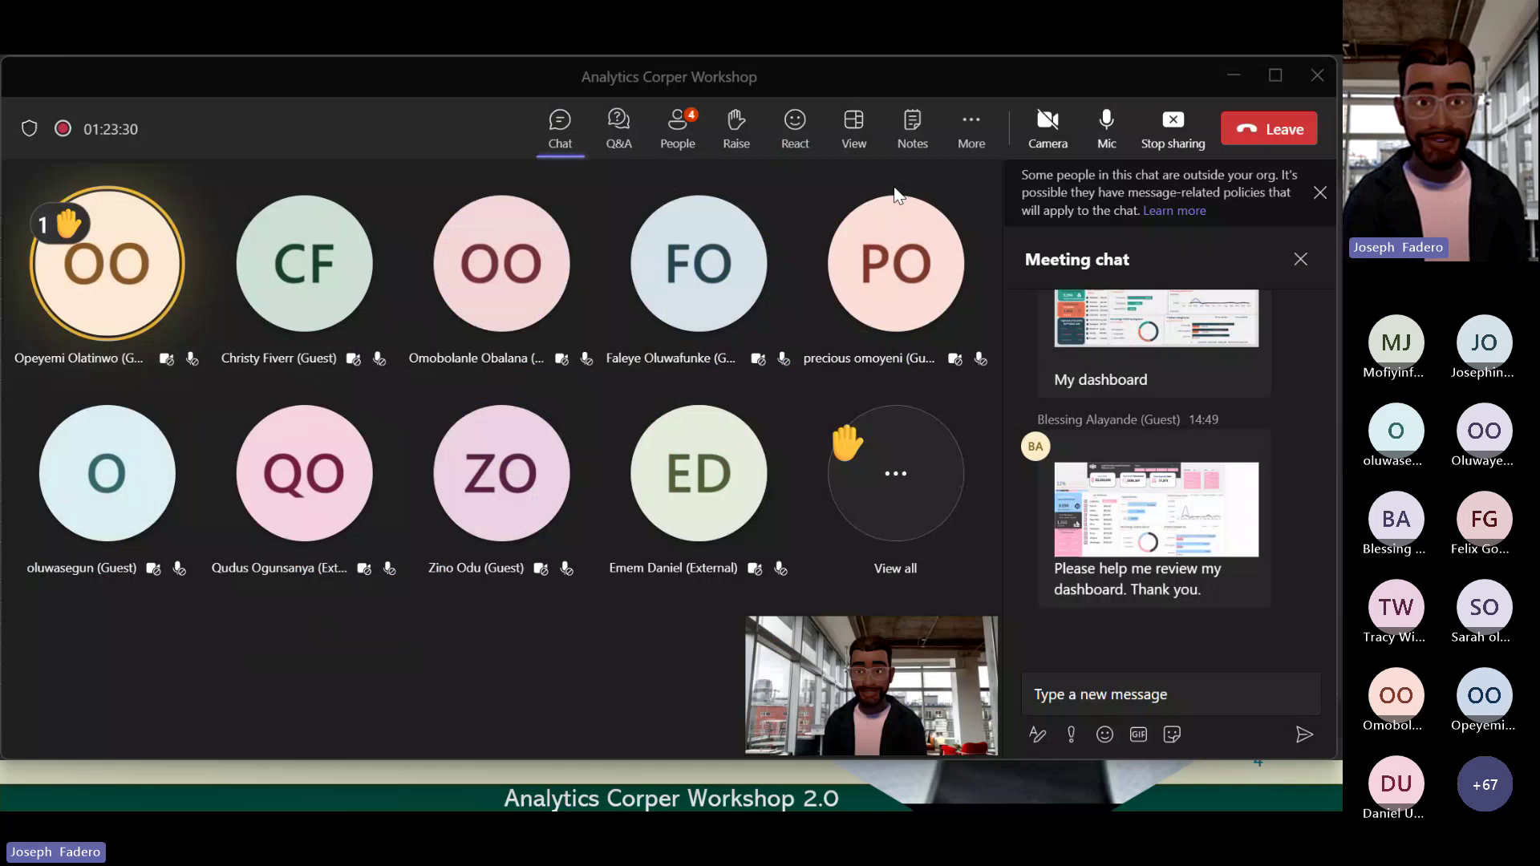
mouse_move(1223, 475)
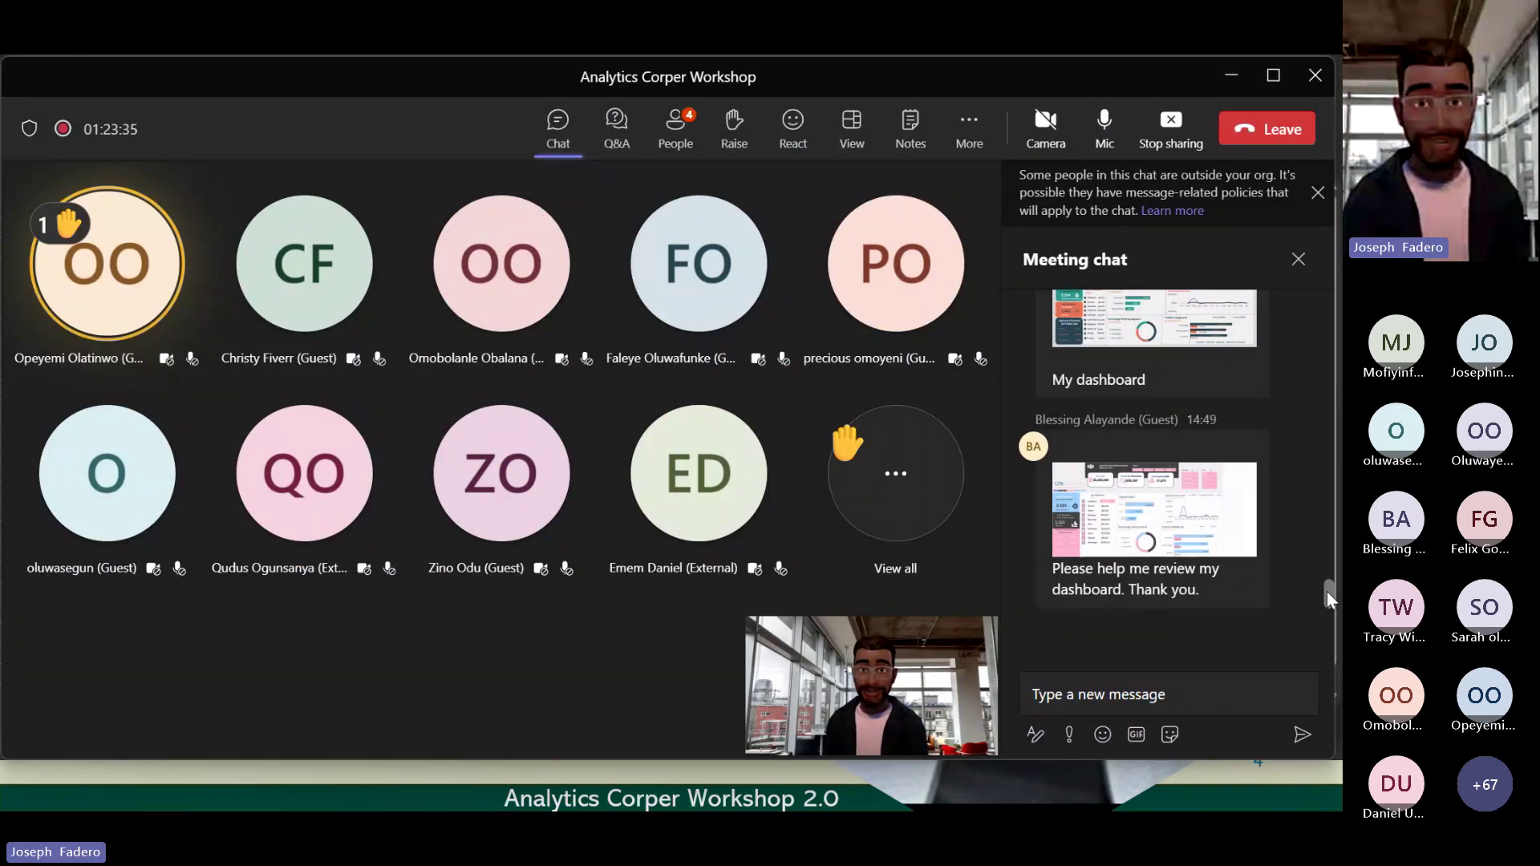
left_click_drag(1325, 590, 1317, 556)
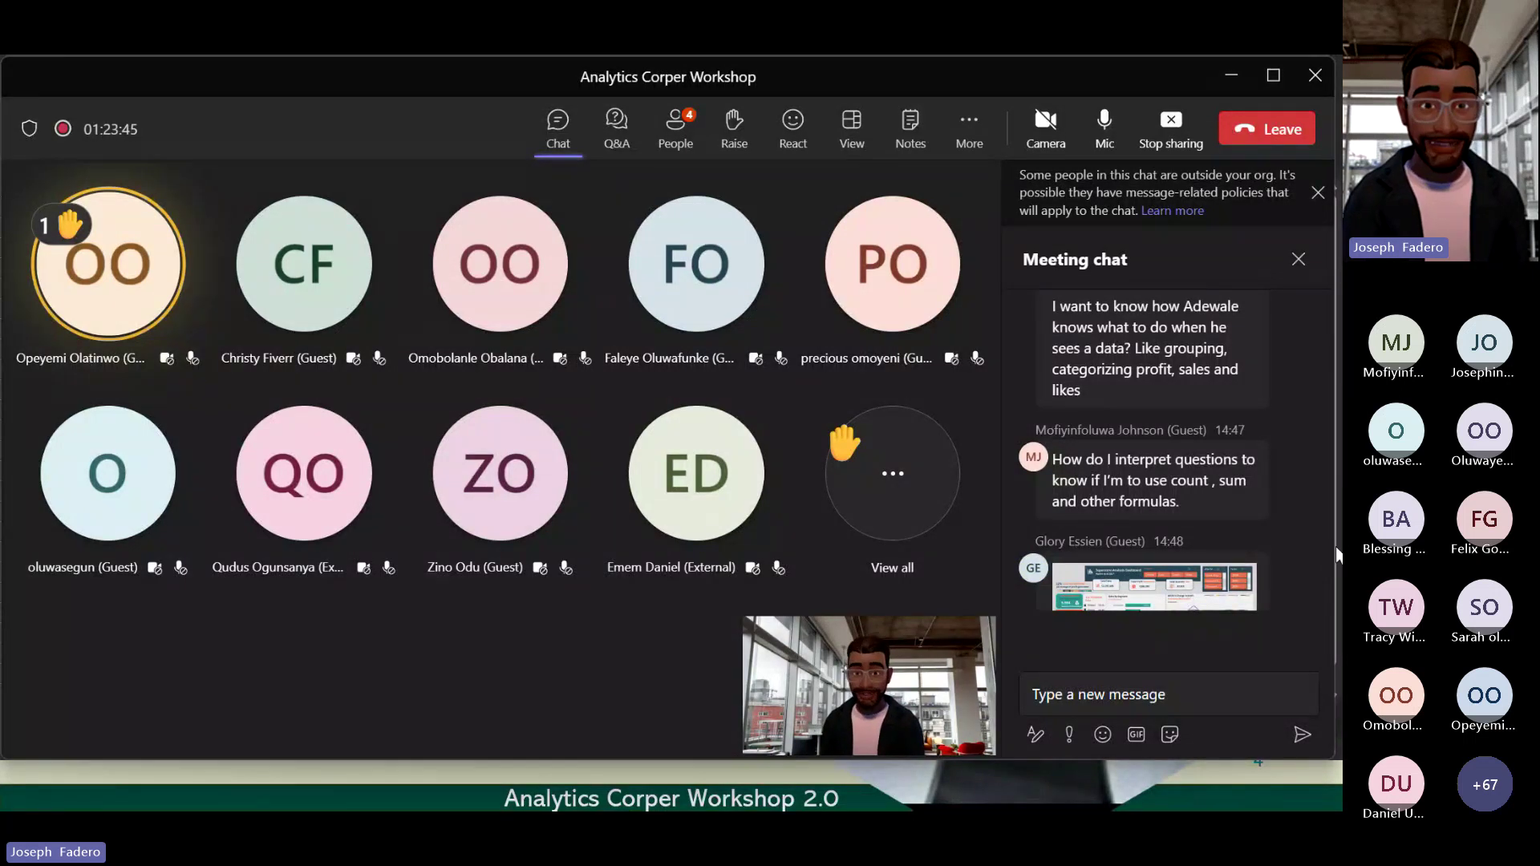
mouse_move(1326, 551)
left_mouse_down()
mouse_move(1332, 571)
mouse_move(1328, 549)
left_mouse_up()
scroll(1328, 548, "up", 3)
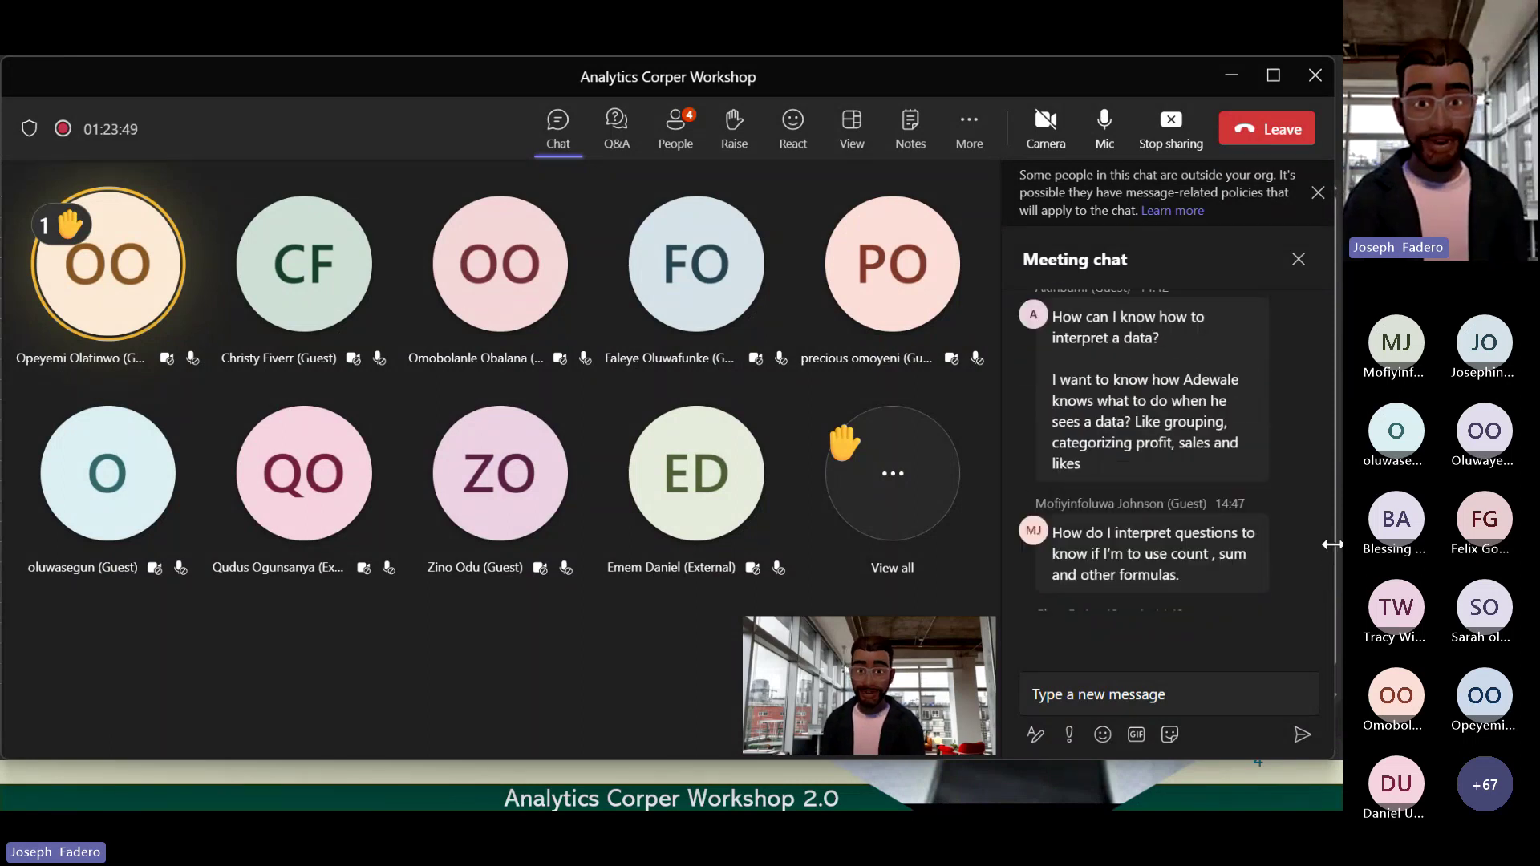
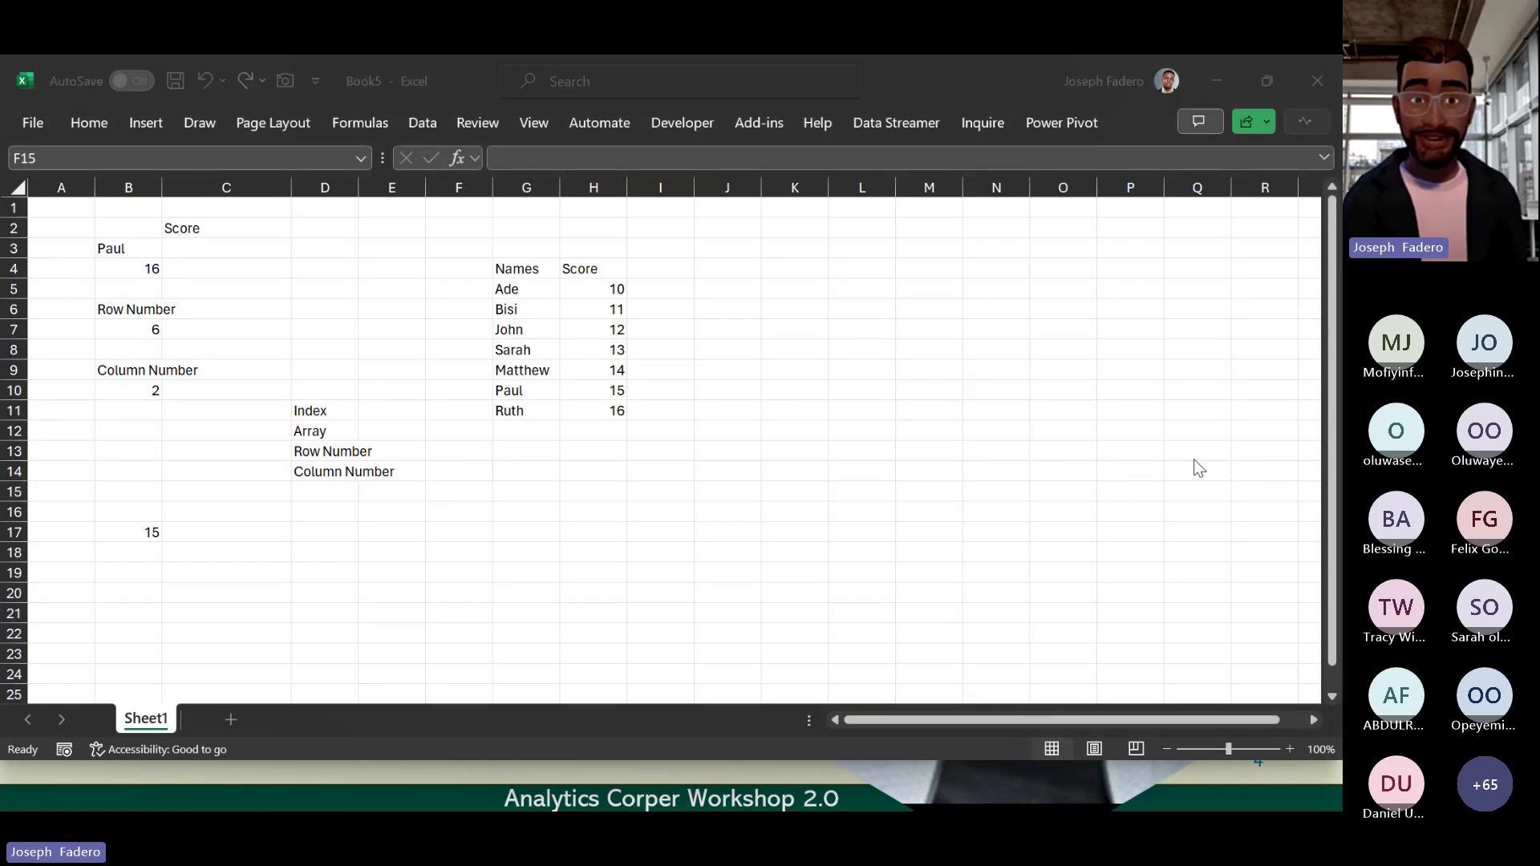
key("alt+Tab")
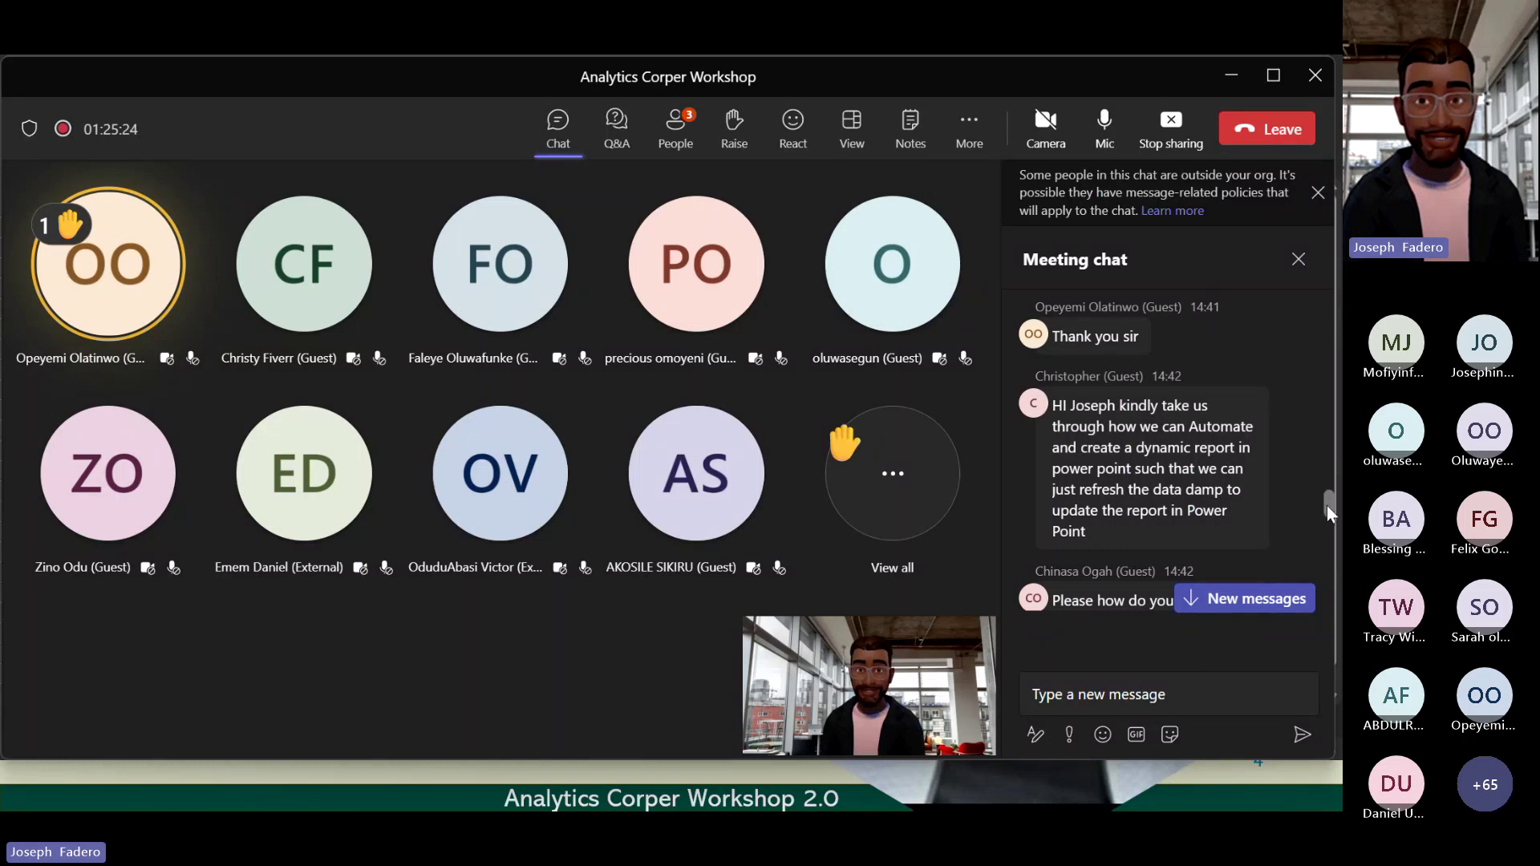
left_click_drag(1326, 505, 1333, 527)
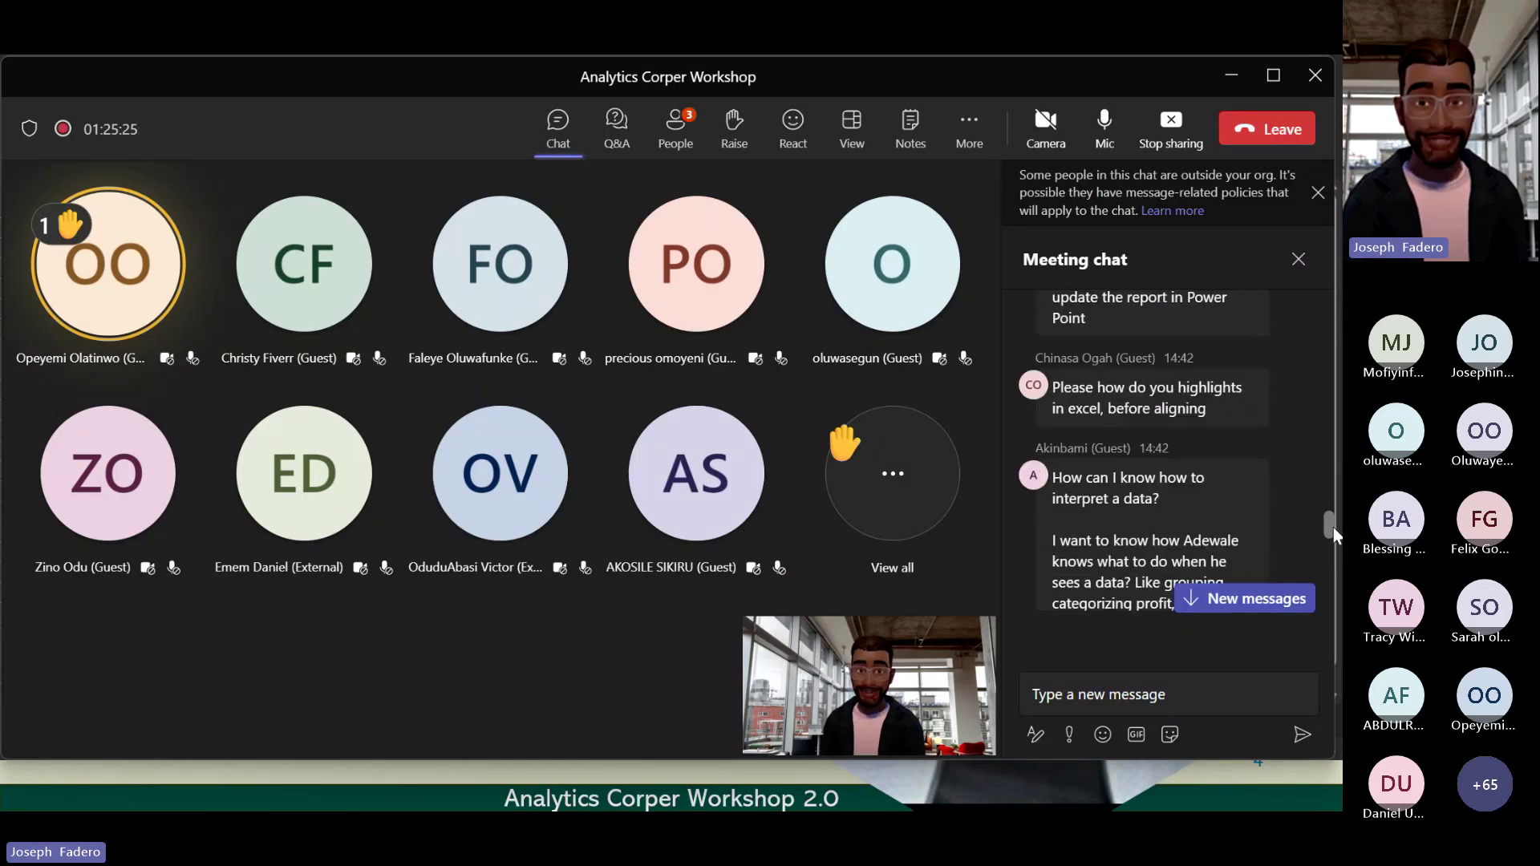
mouse_move(1148, 436)
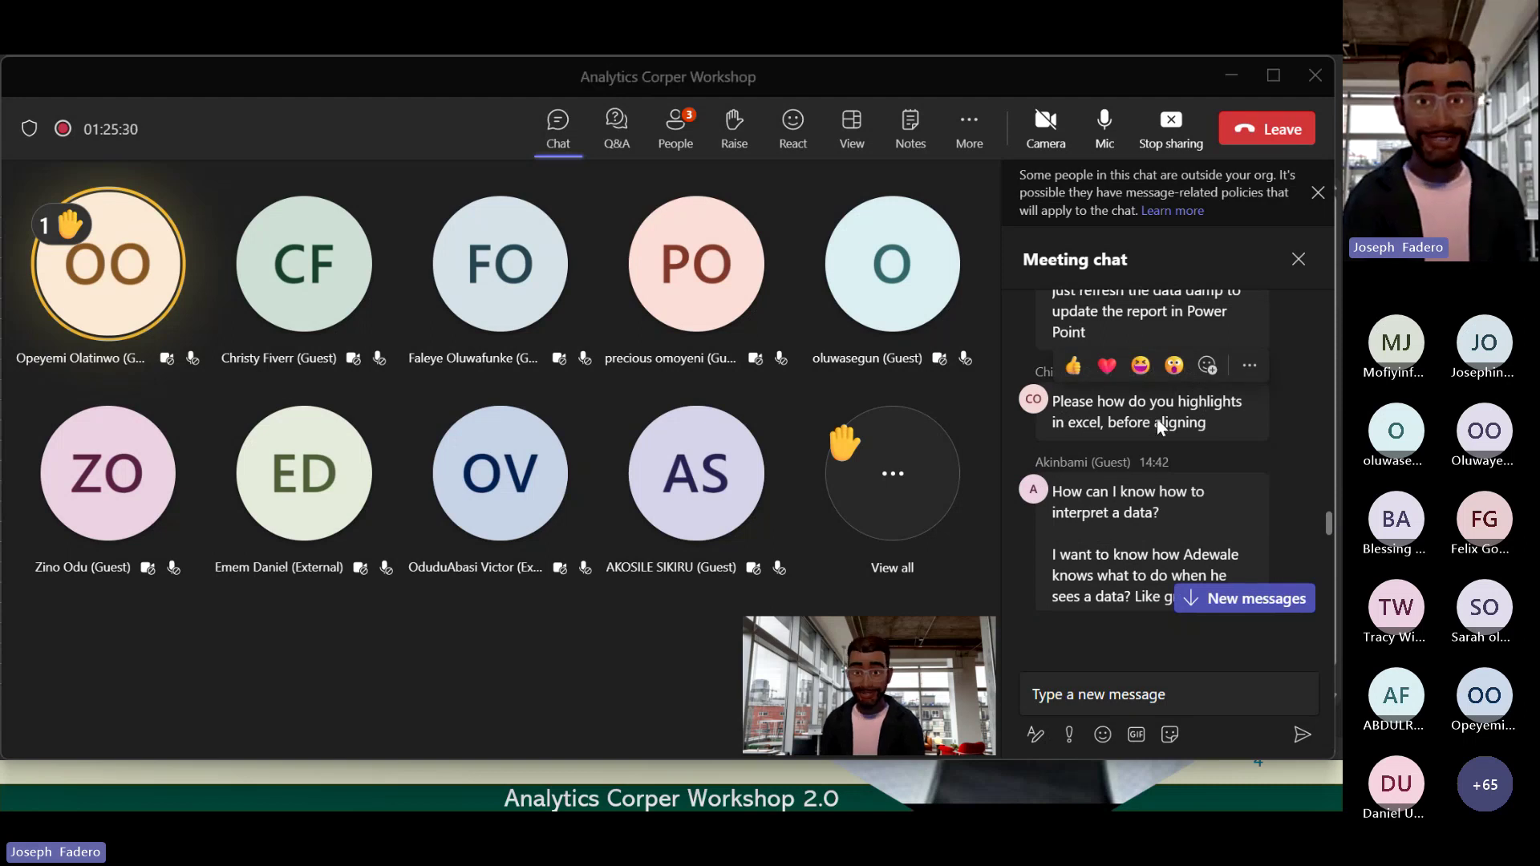
Step: Switch back to the Excel workbook and demonstrate selecting the whole of column G, cell G4 and the whole of row 5
key("alt+Tab")
left_click(526, 186)
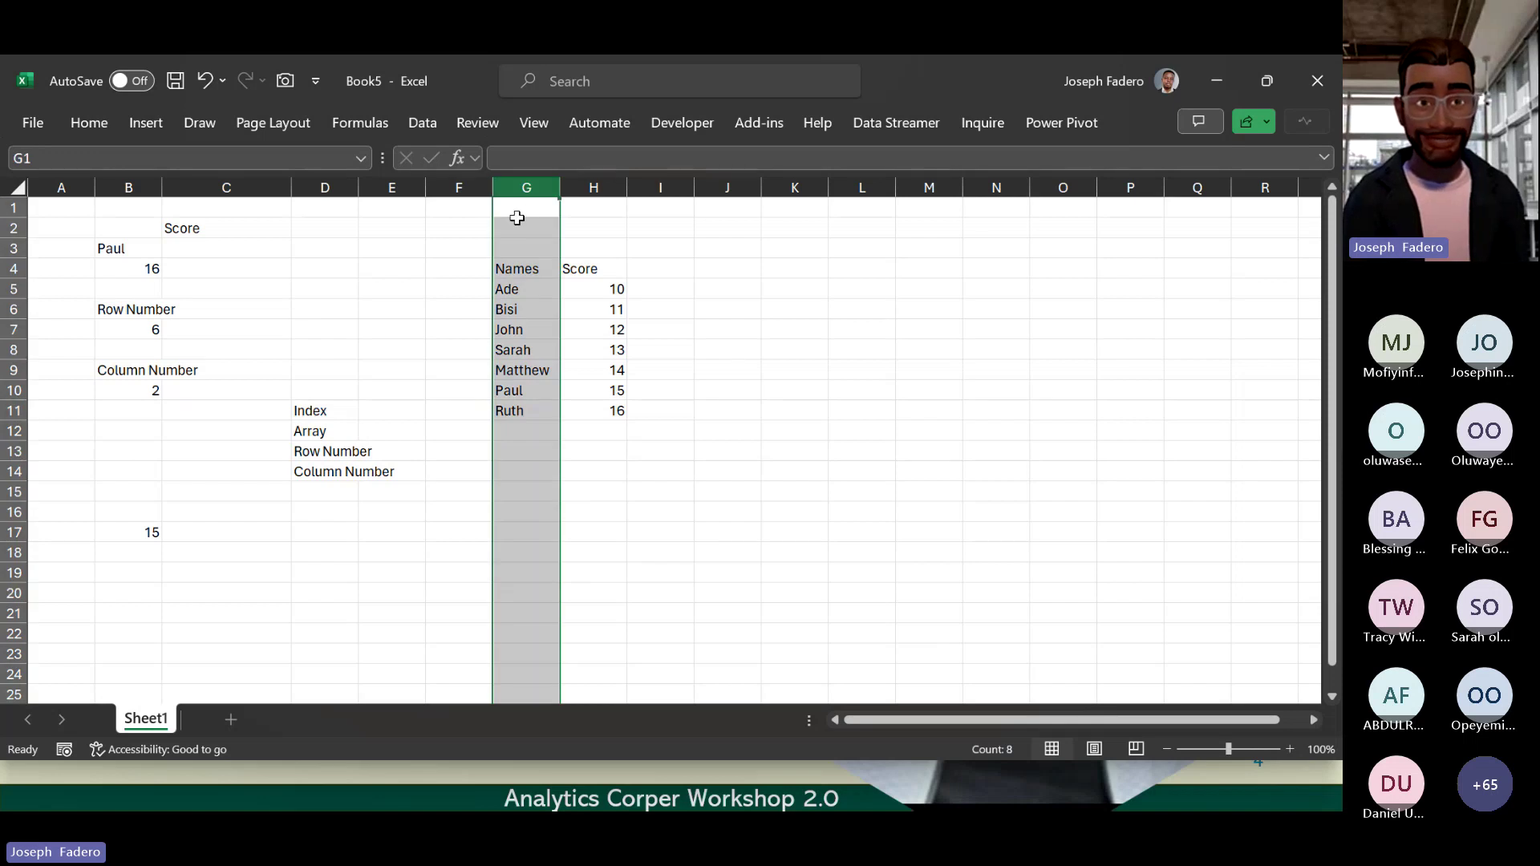
left_click(533, 271)
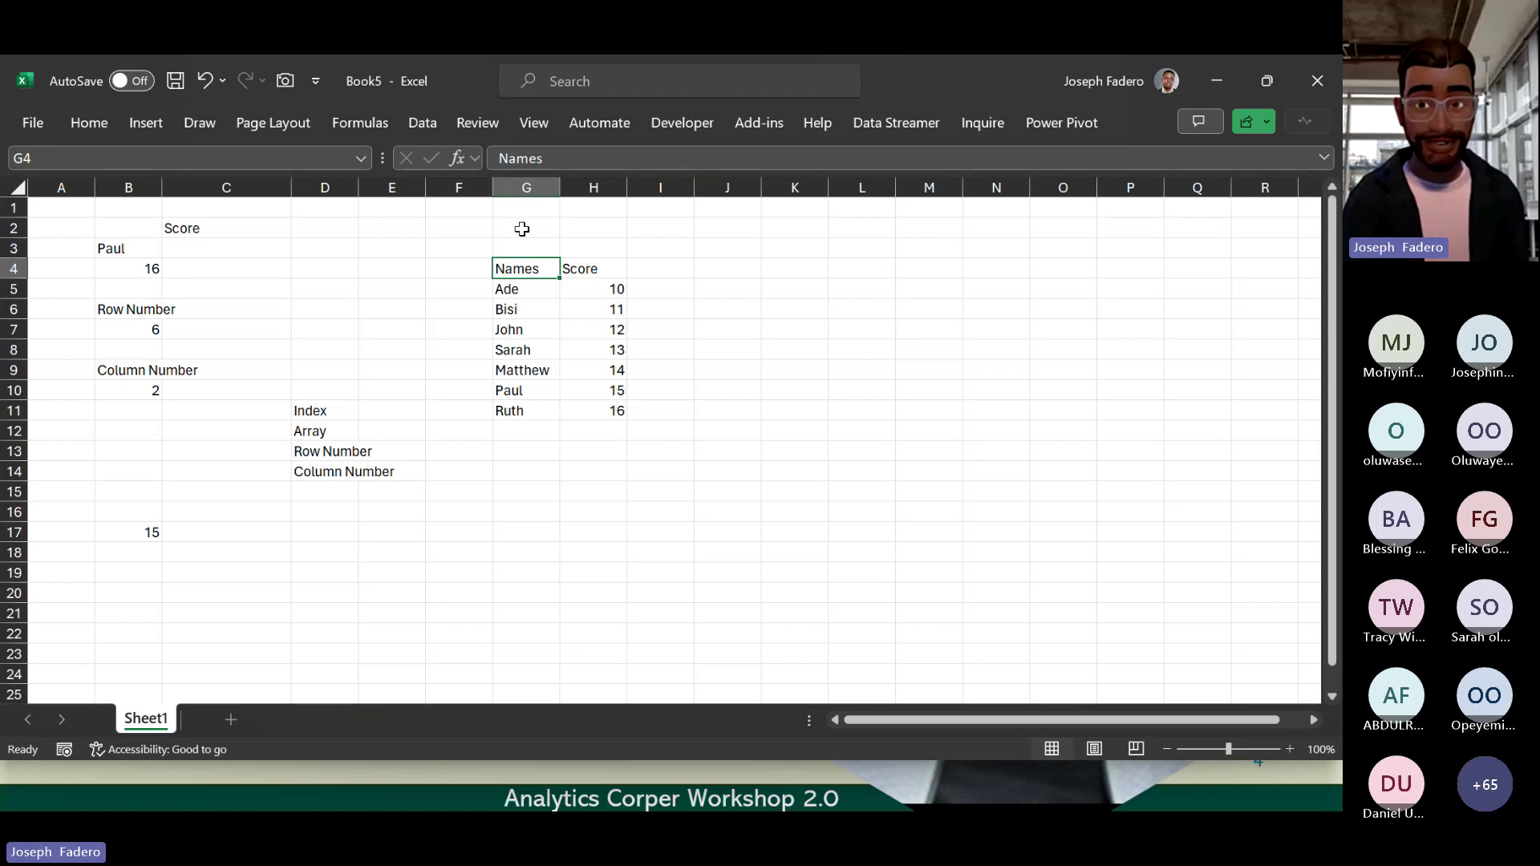
left_click(528, 181)
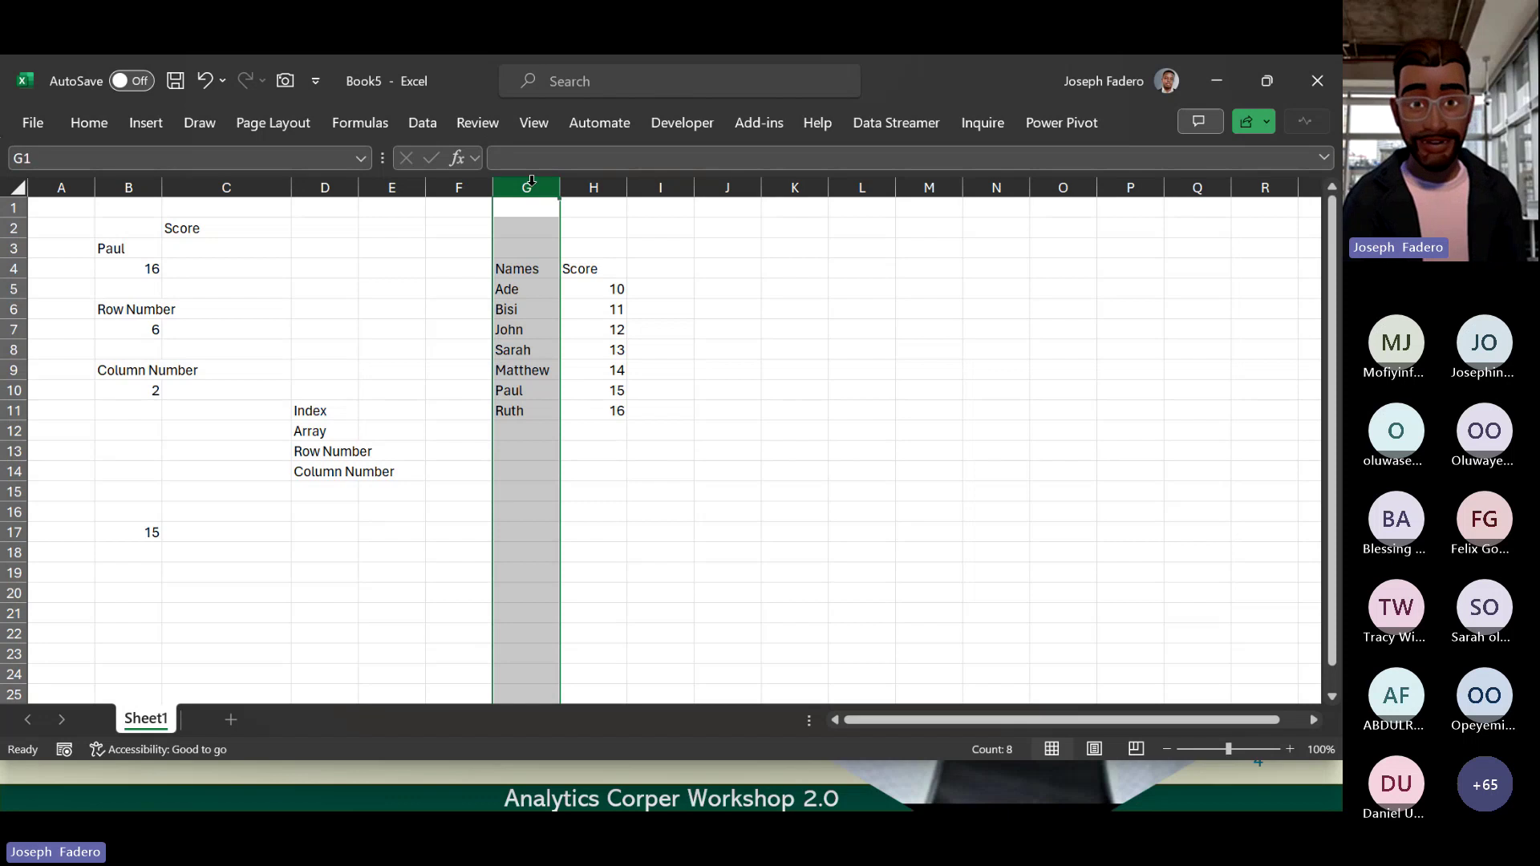
left_click(14, 288)
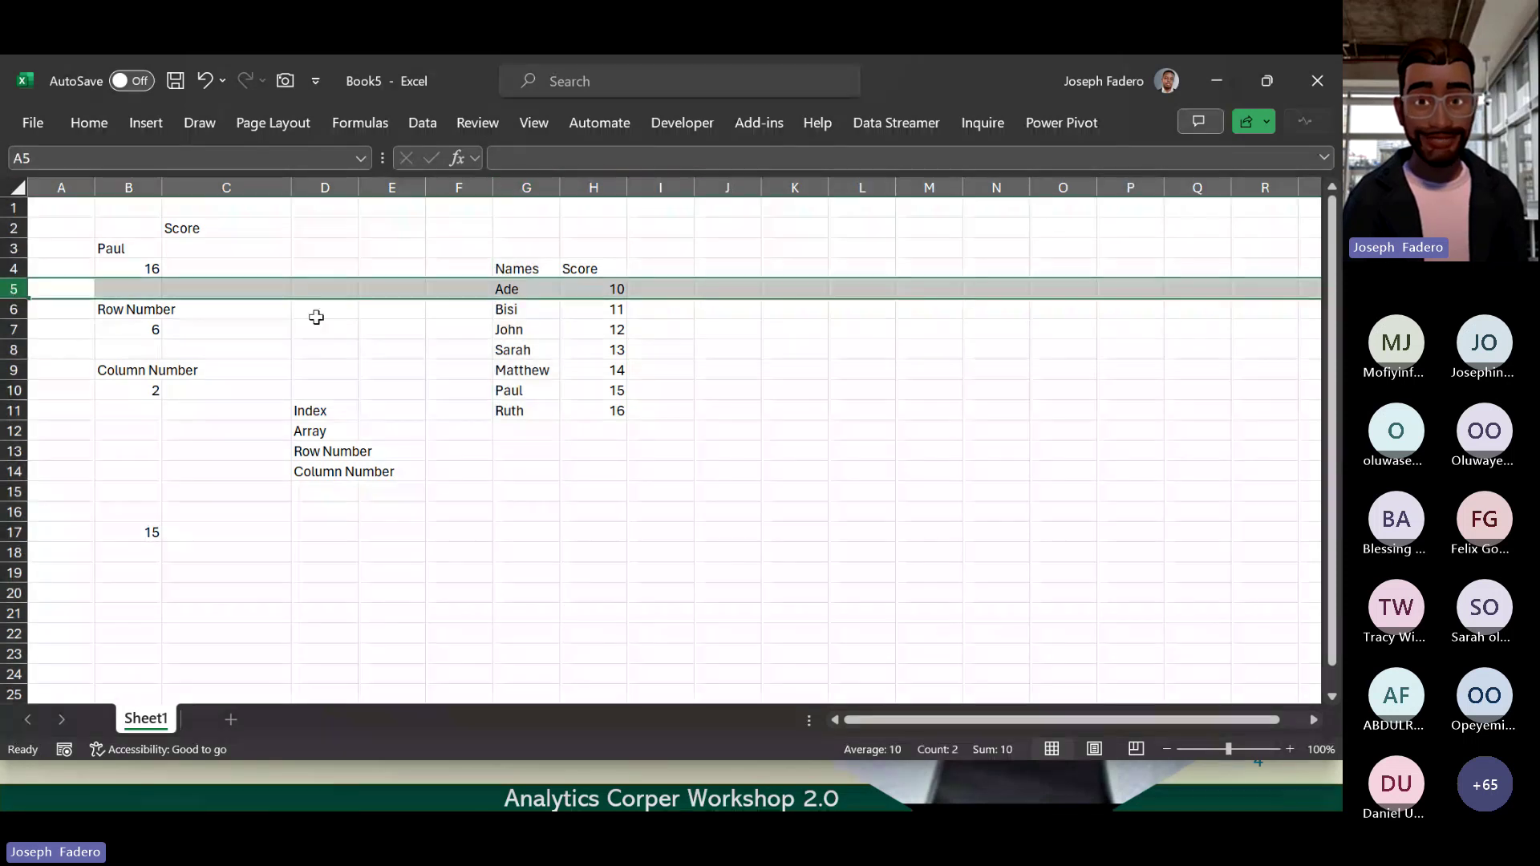
Step: Demonstrate extending the selection from G5 down the Names column and across to H5
left_click(531, 288)
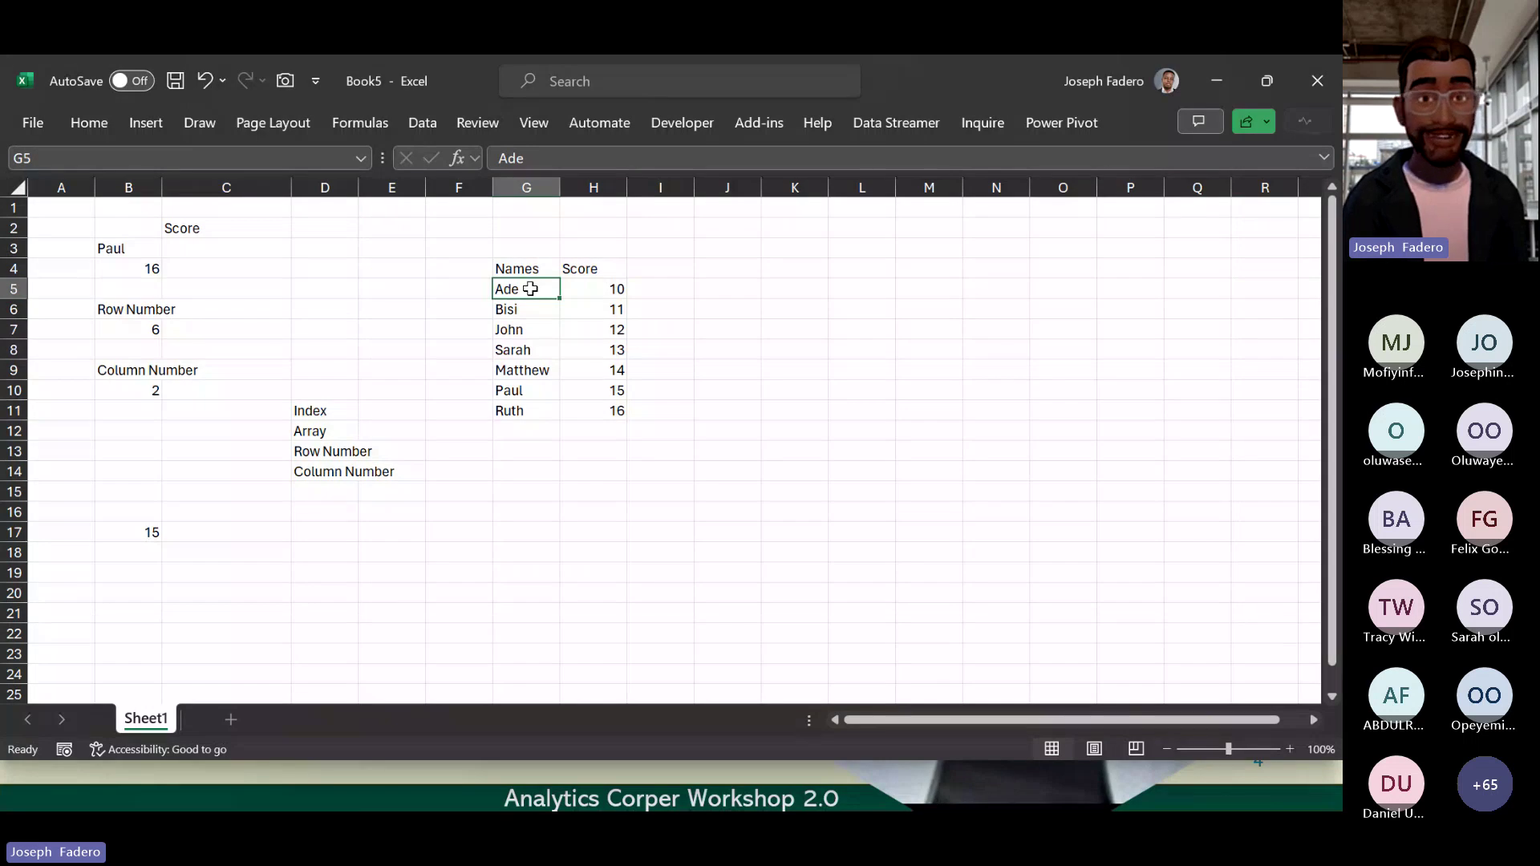
key("ctrl+shift+Down")
left_click(530, 289)
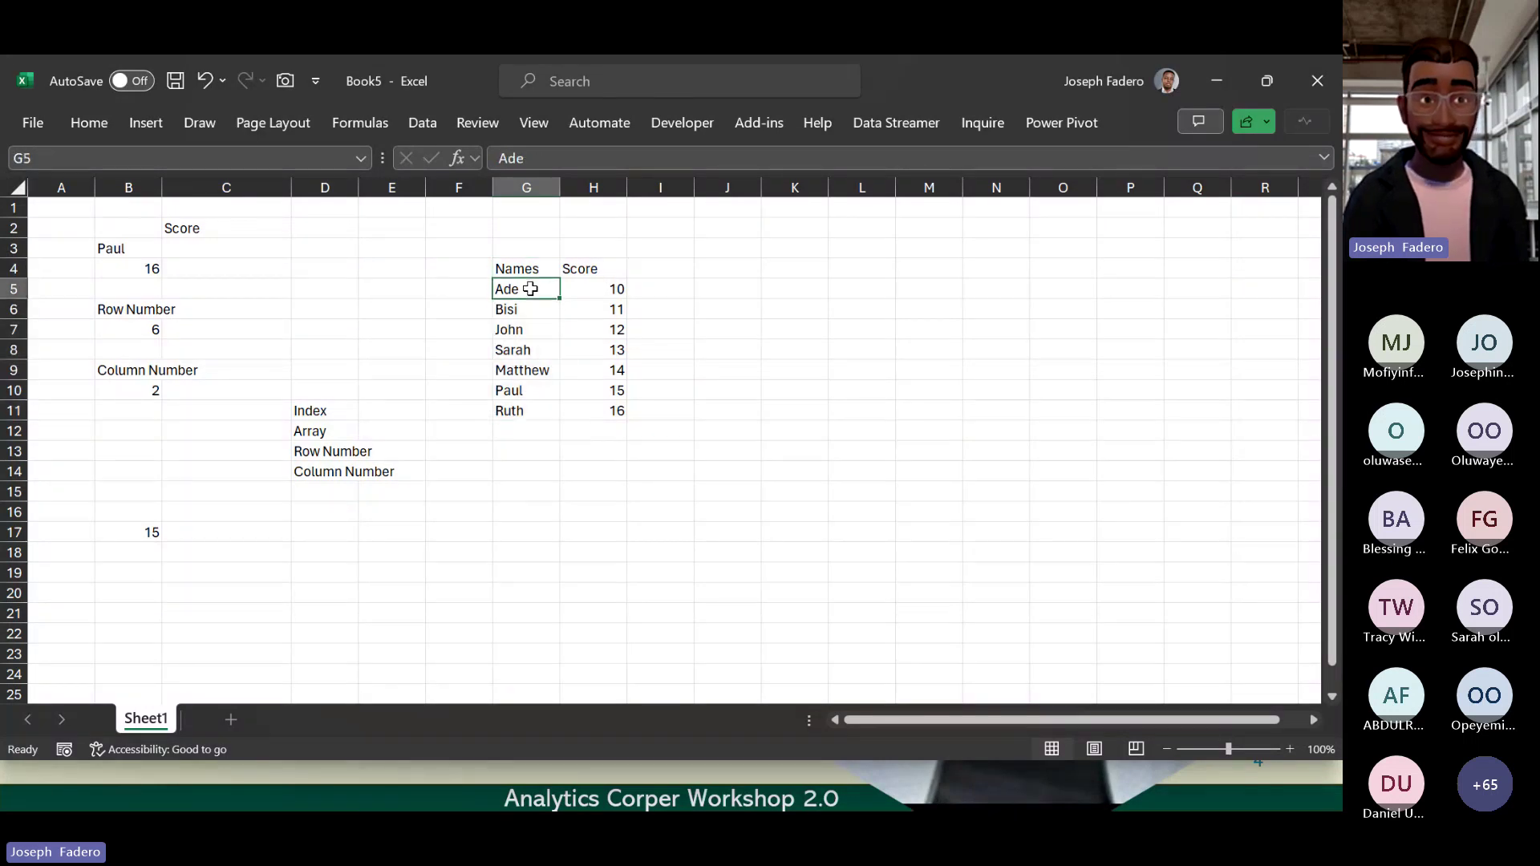
key("shift+Right")
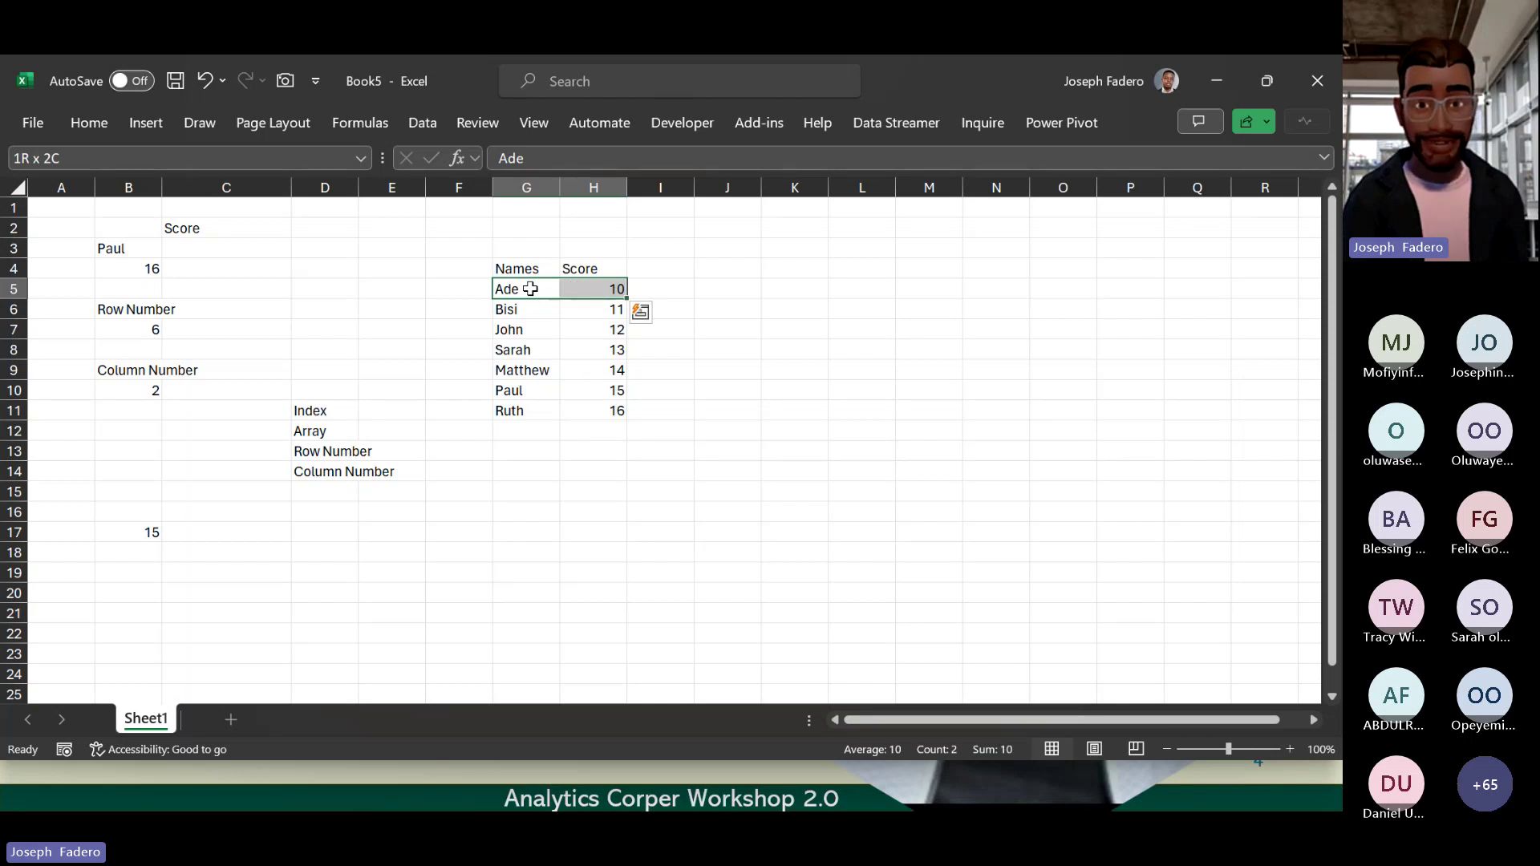
key("ctrl+q")
left_click(531, 289)
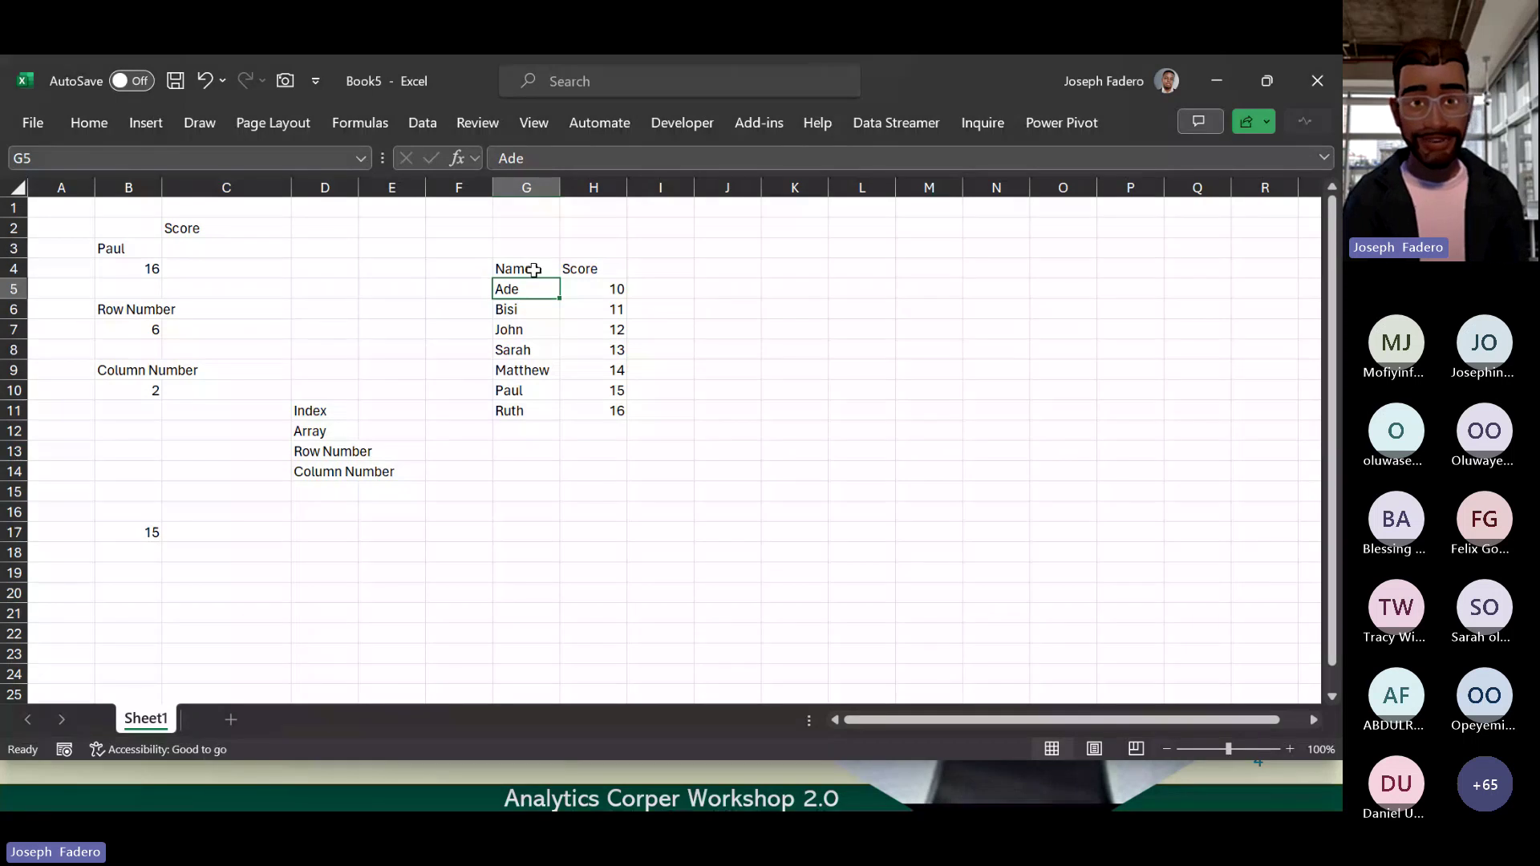
Step: Demonstrate selecting cell G4, cell G3, and a block from G3 covering the whole Names and Score table
left_click(534, 270)
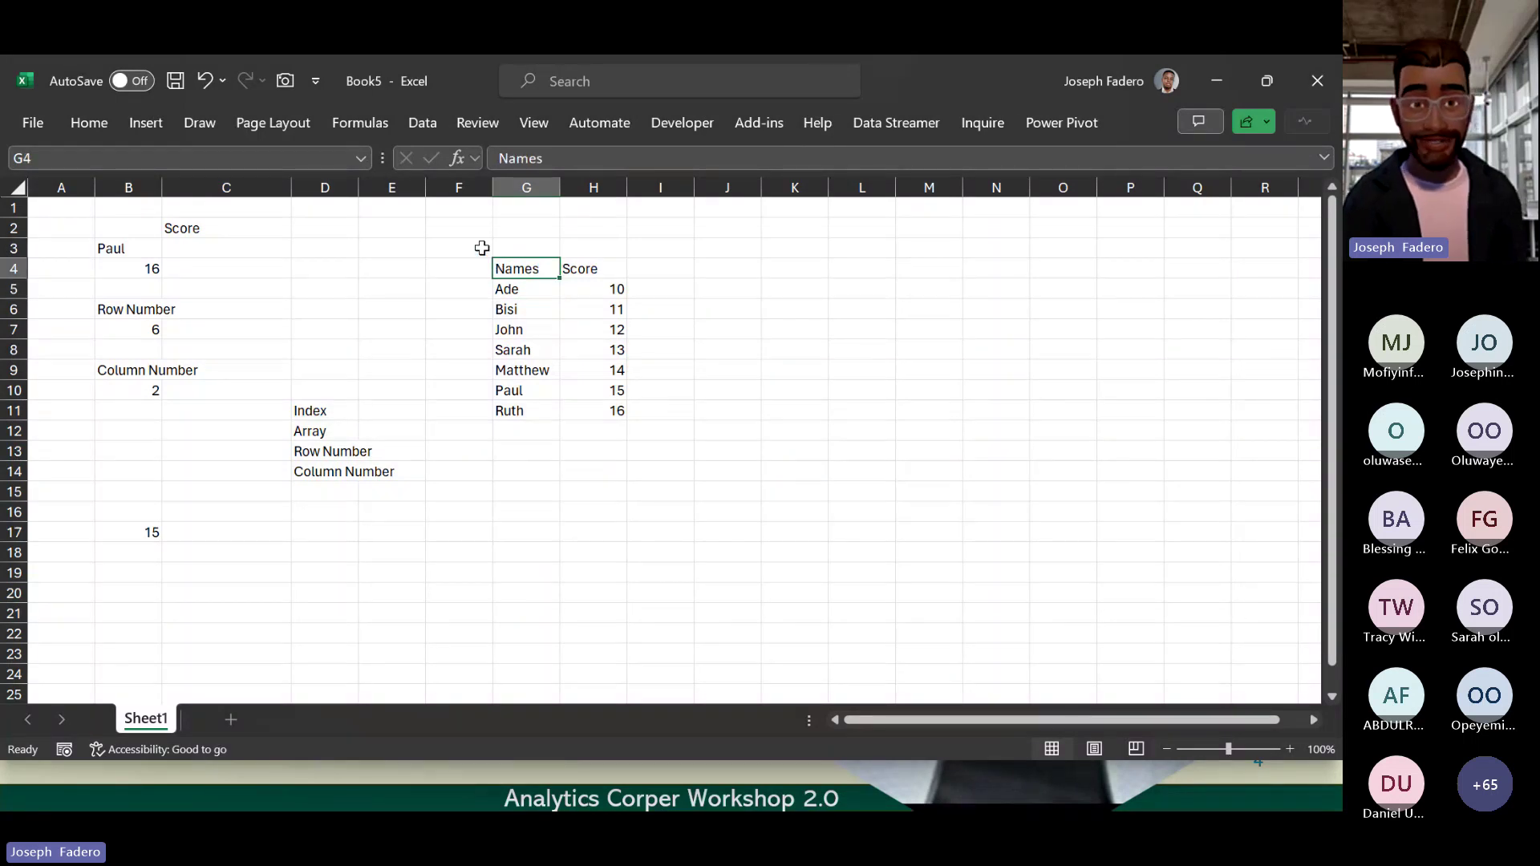
left_click(511, 247)
left_click_drag(539, 251, 626, 433)
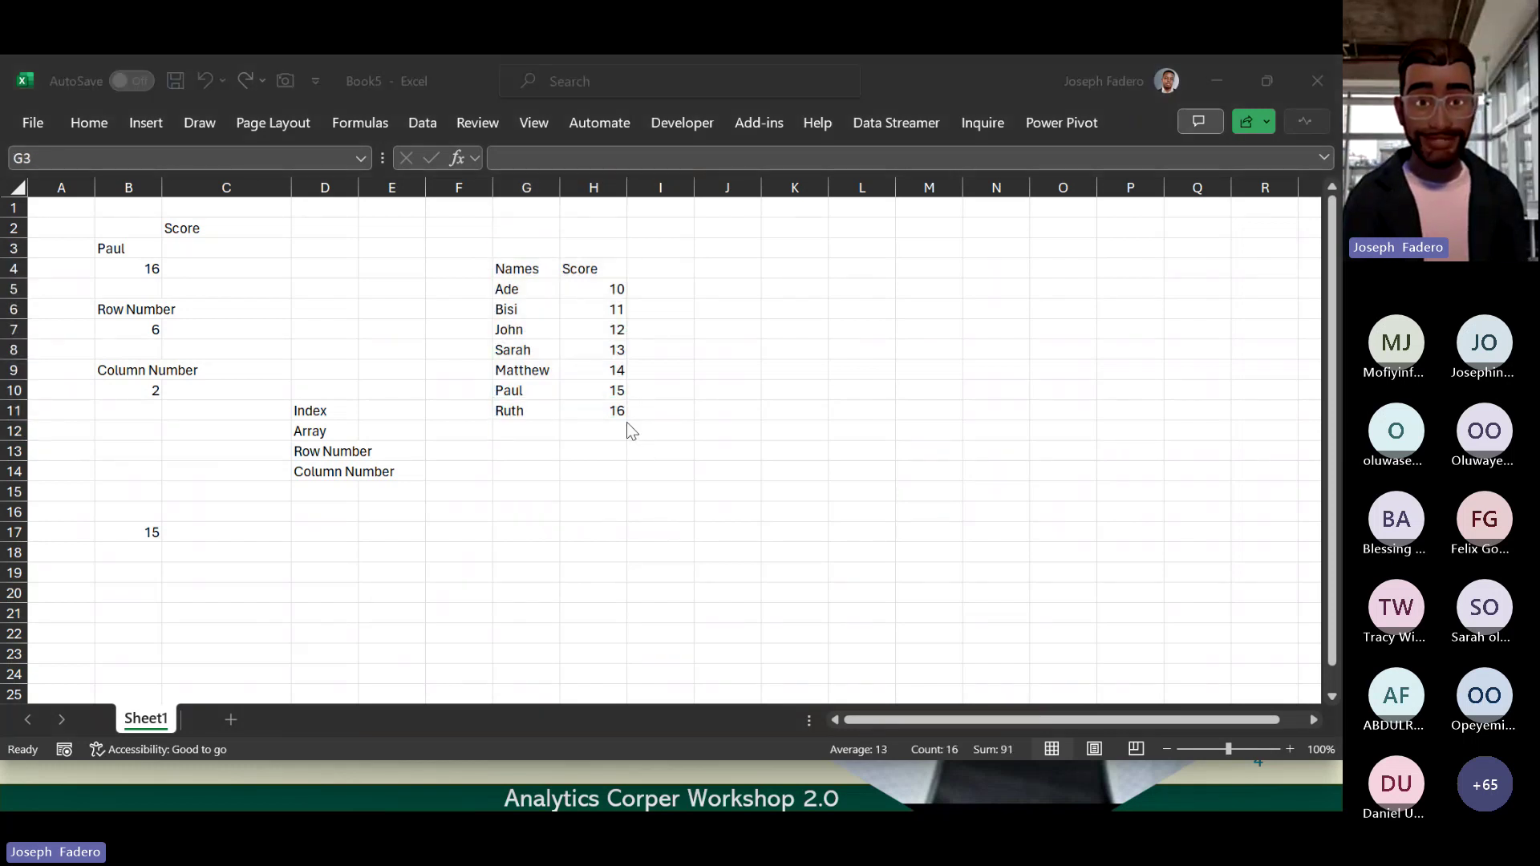
Step: Switch to the Teams meeting chat, read the questions about interpreting data and choosing formulas, and return to the Excel workbook
key("alt+Tab")
scroll(1330, 517, "down", 3)
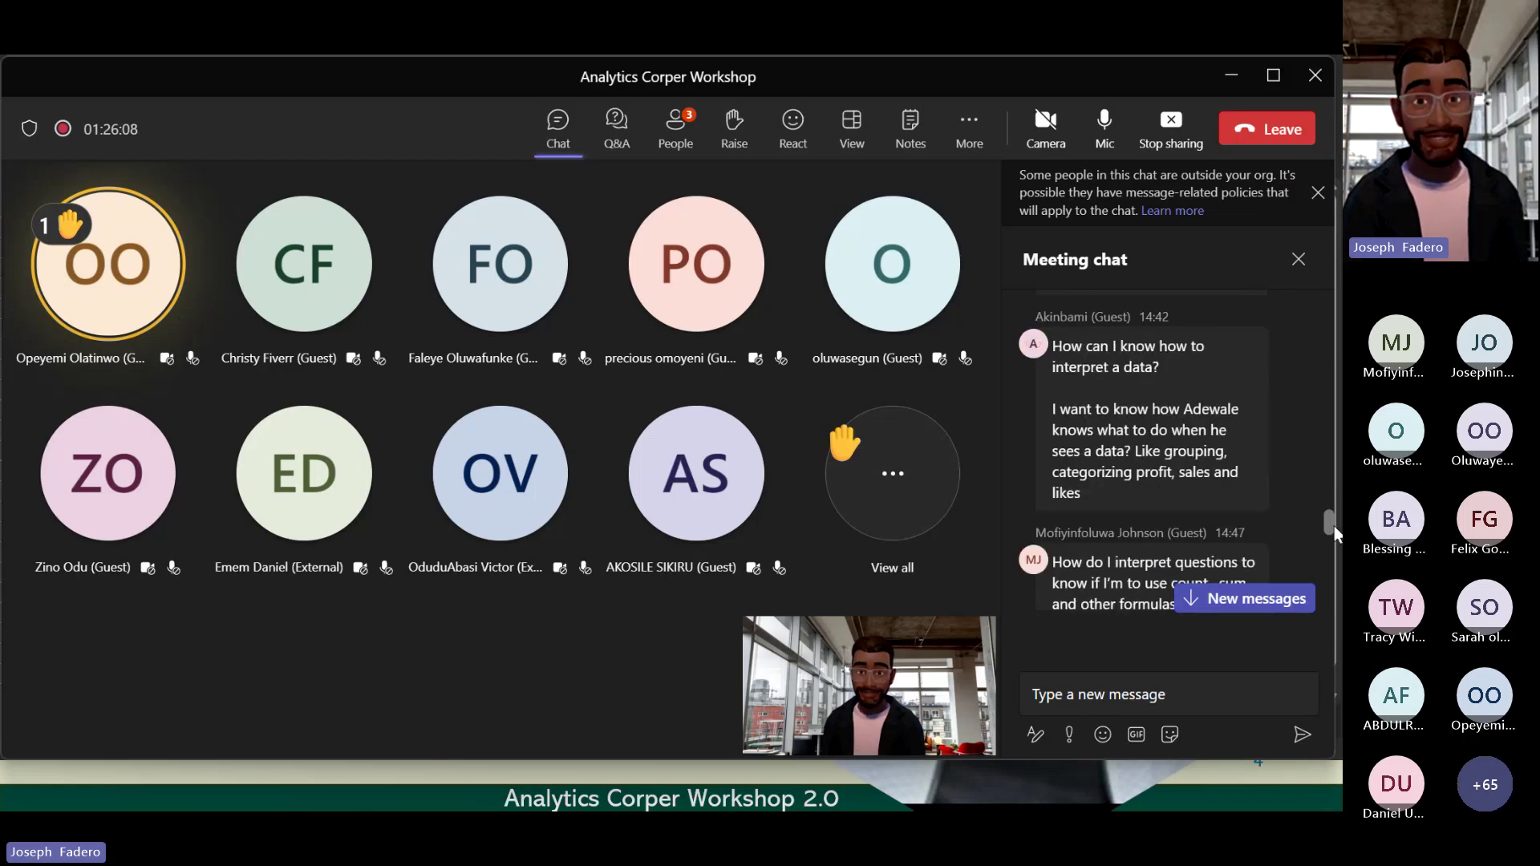
scroll(1332, 525, "down", 1)
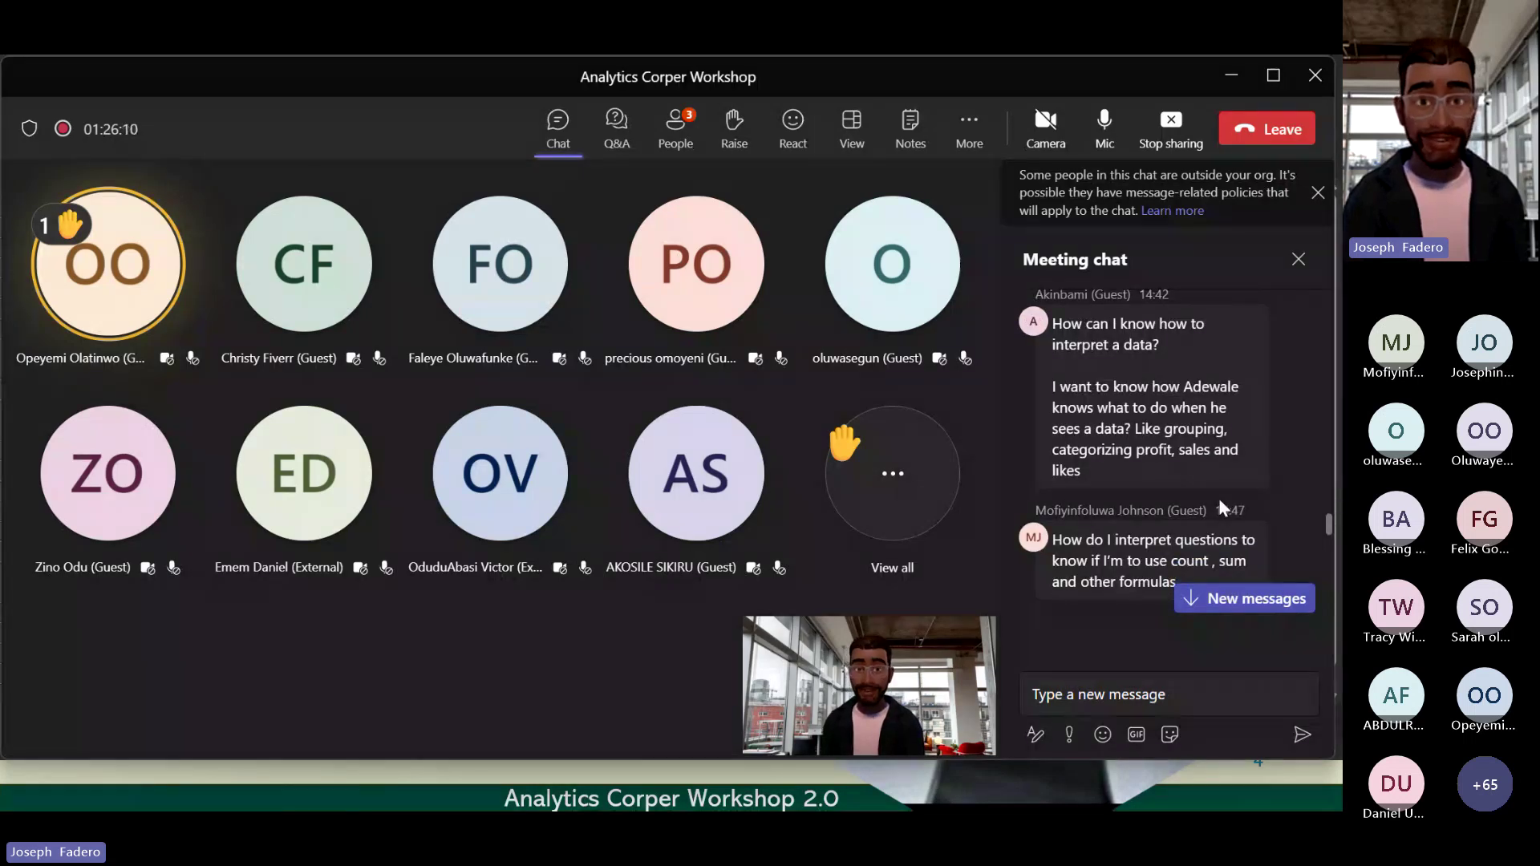
key("alt+Tab")
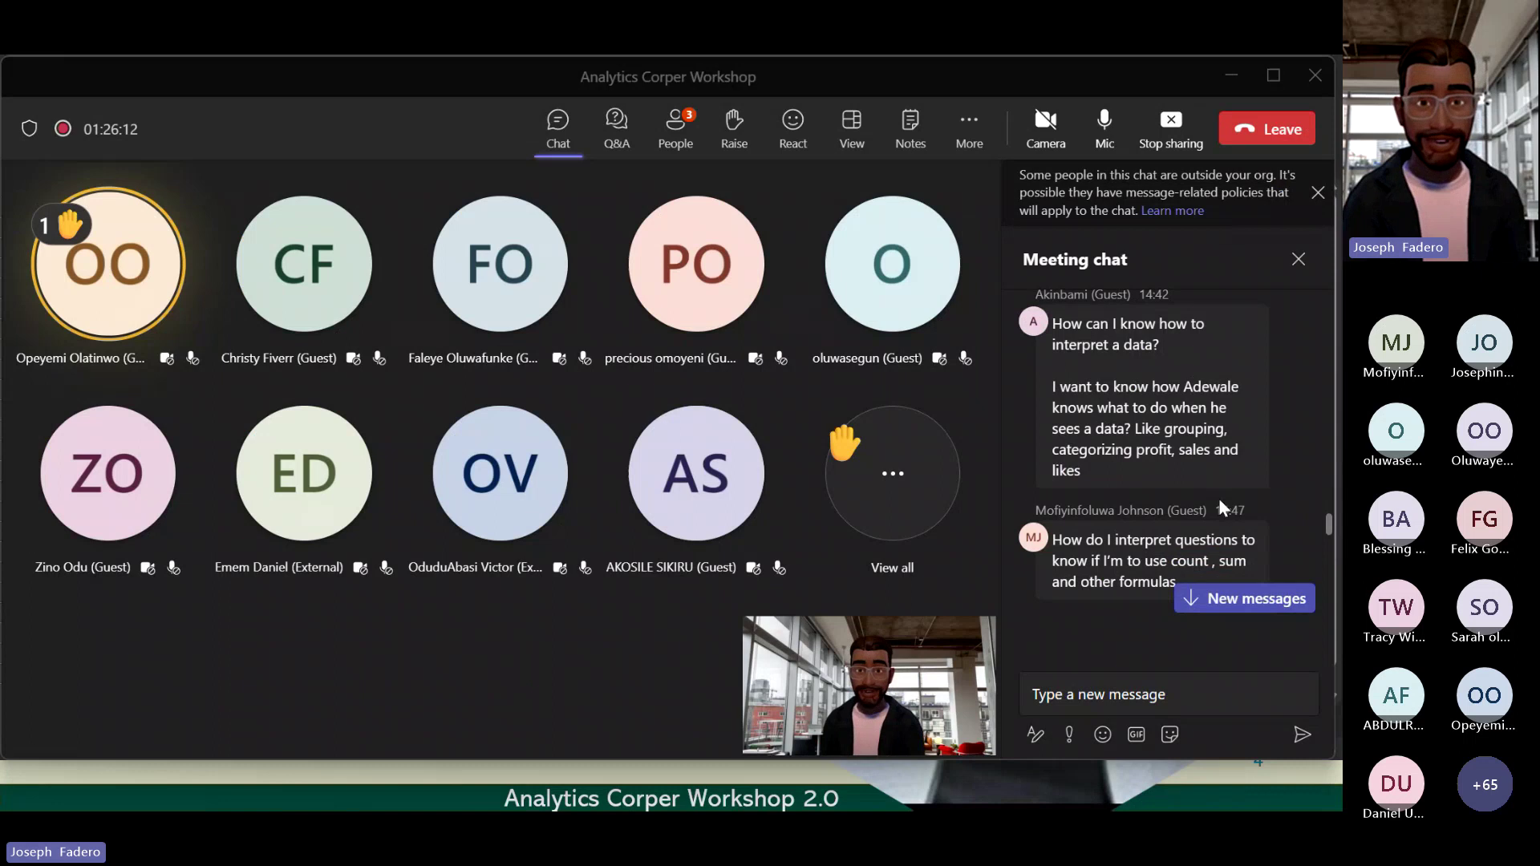
left_click(780, 286)
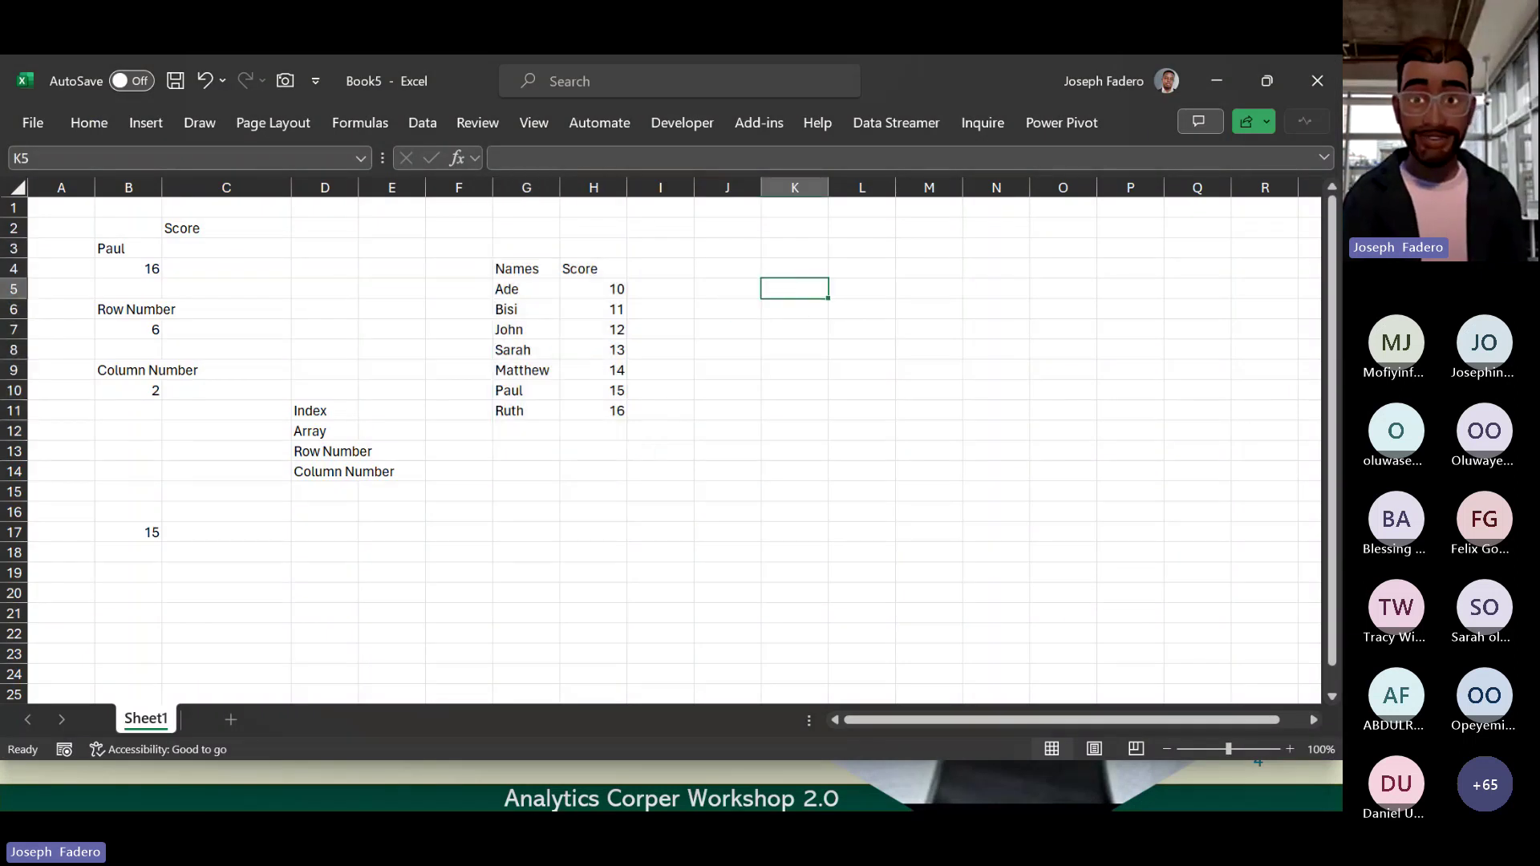
Step: Preview the open SuperStore Data workbook and return to Book5
key("super")
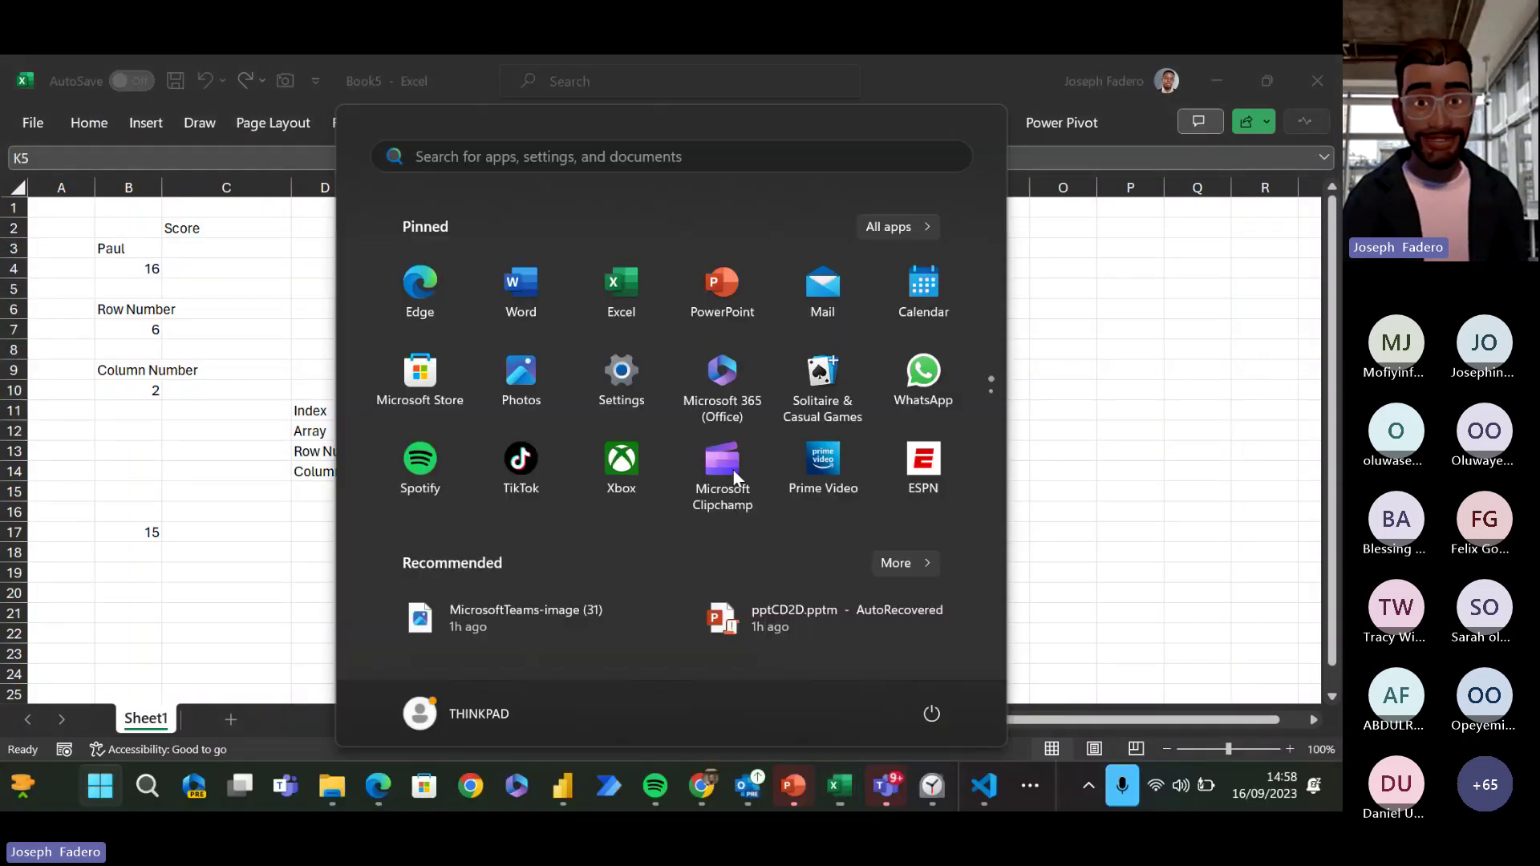
mouse_move(843, 782)
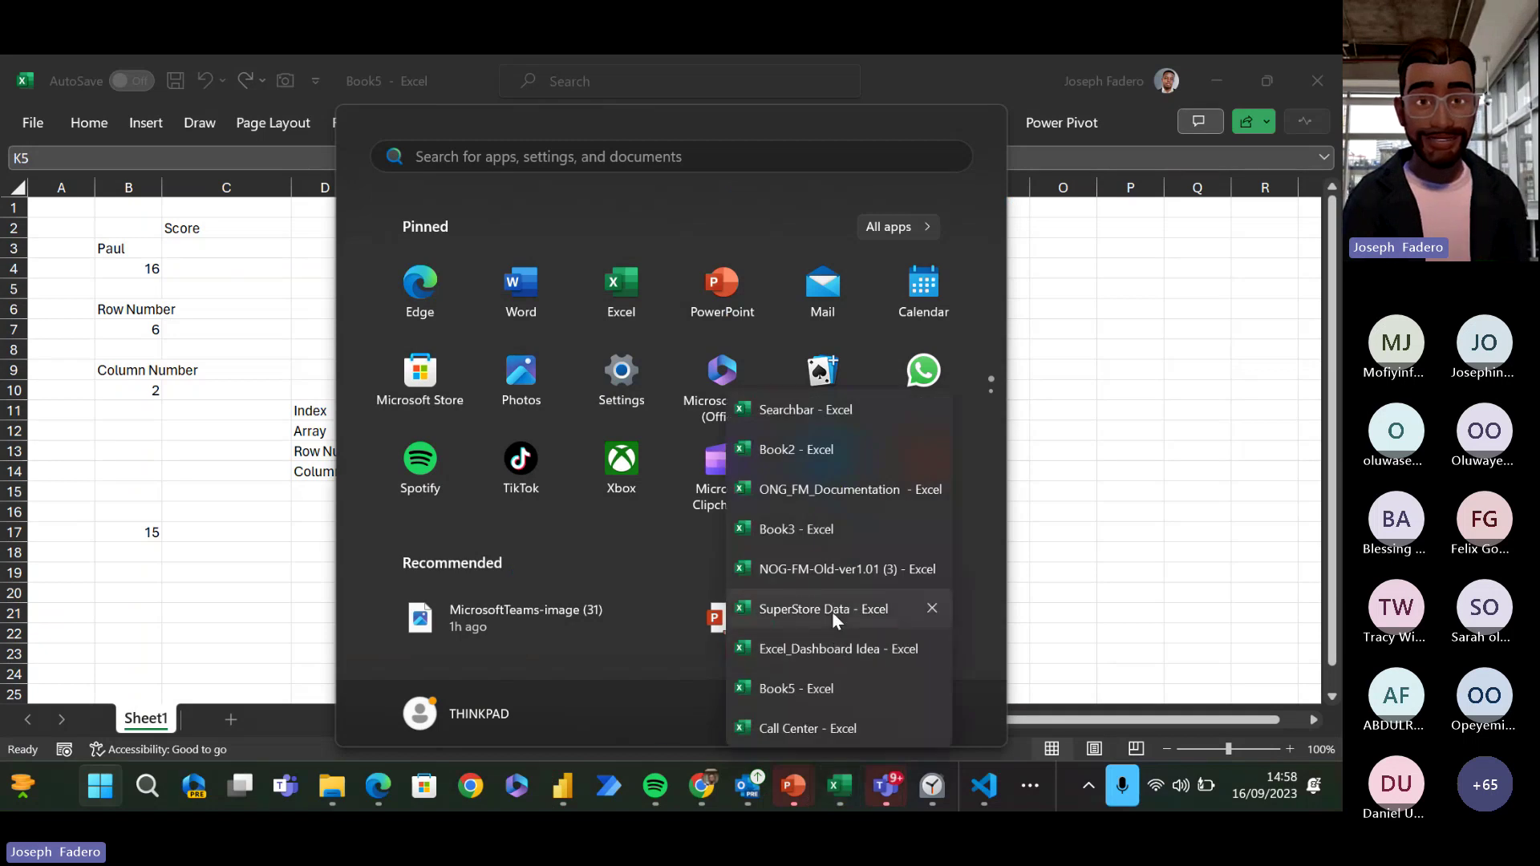
mouse_move(831, 611)
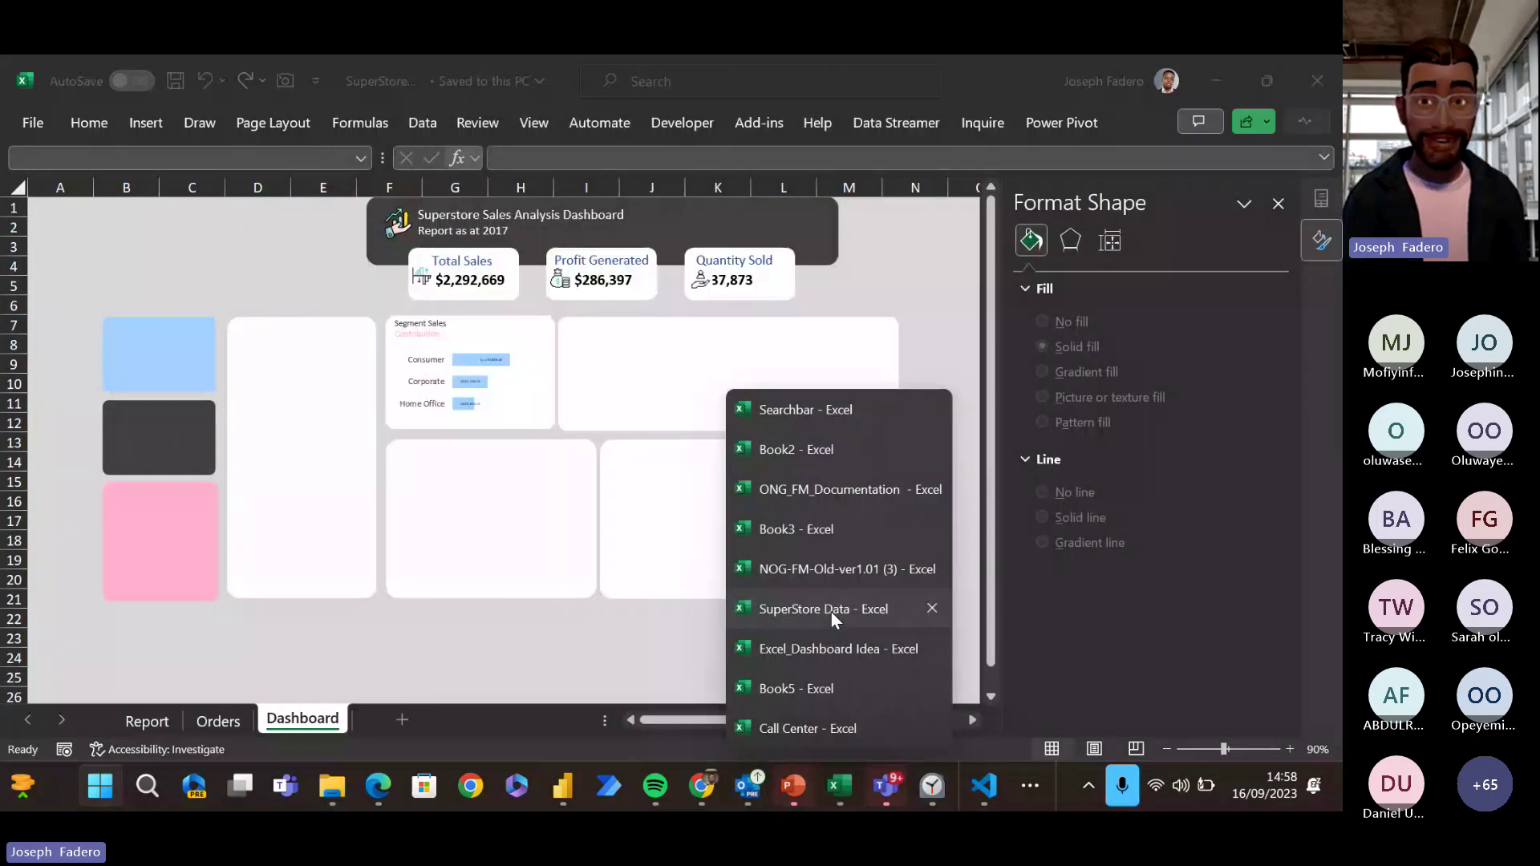
left_click(797, 688)
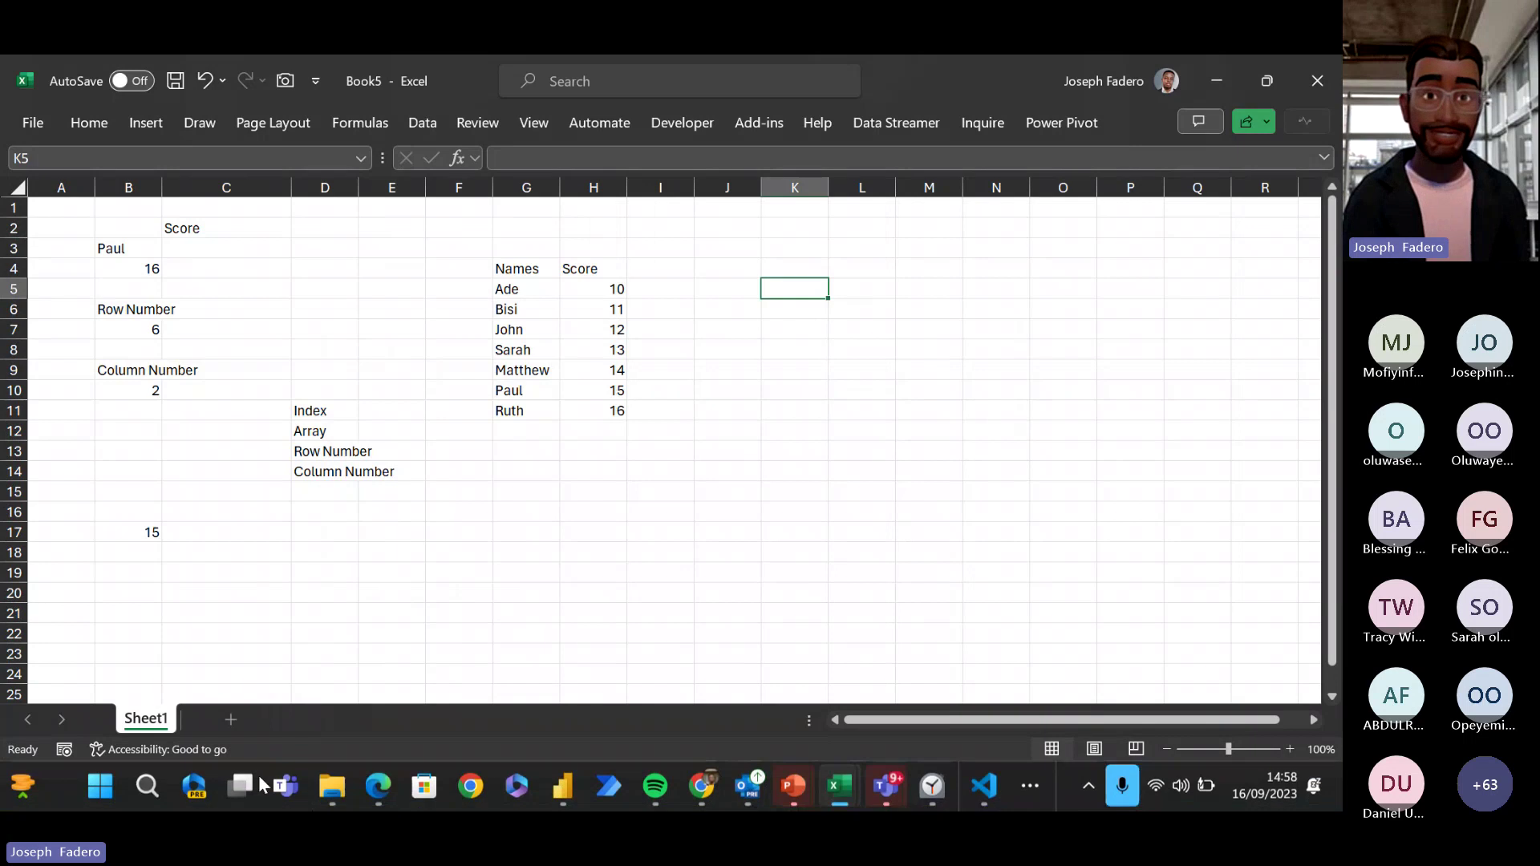
left_click(558, 514)
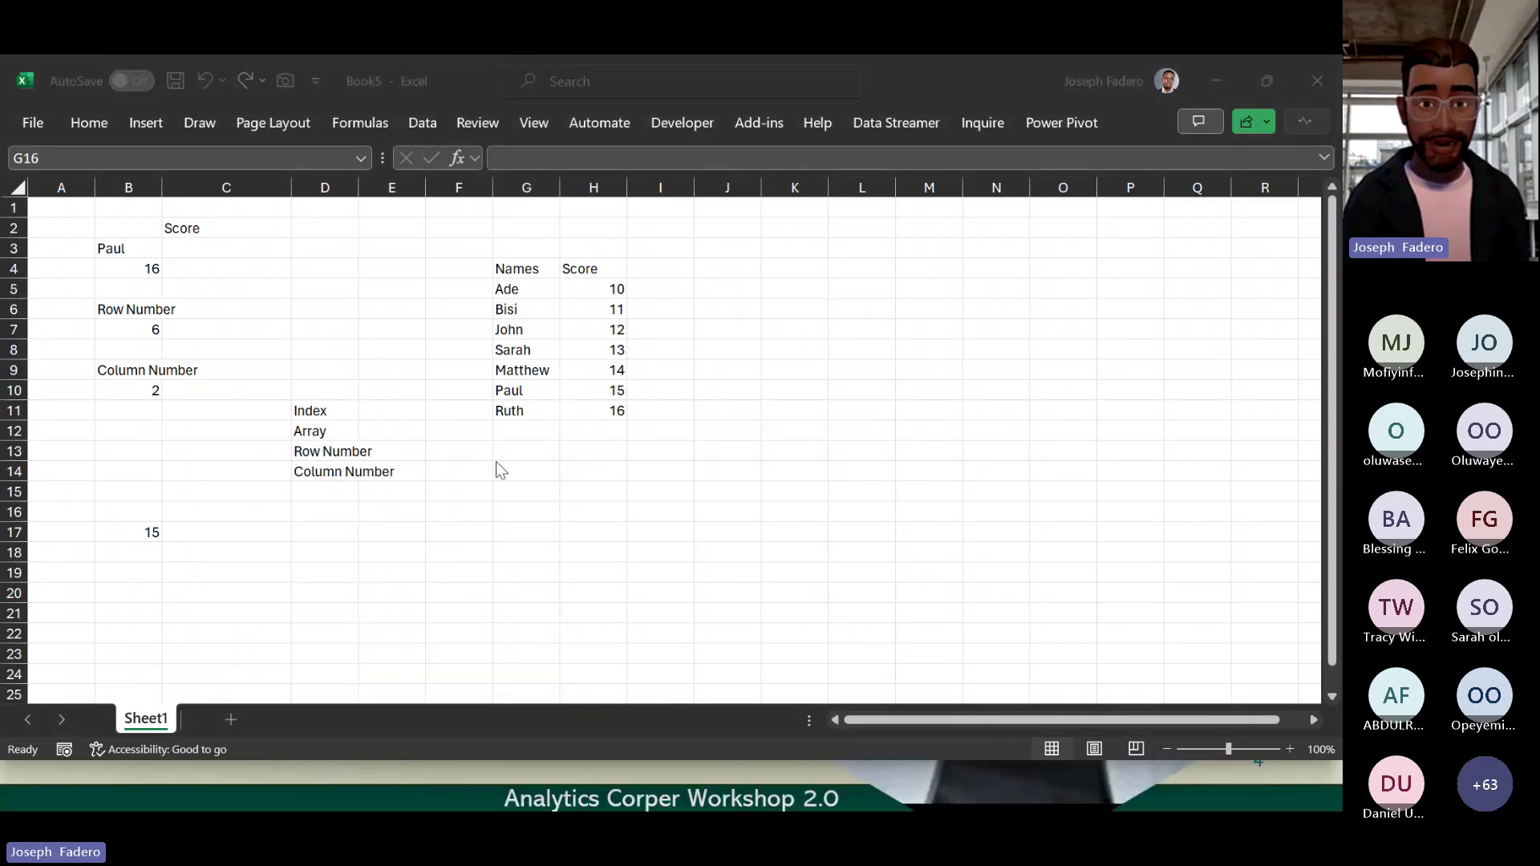
Step: Switch to Teams to reread the chat question on when to use count, sum and other formulas, and return to Book5
key("alt+Tab")
mouse_move(496, 463)
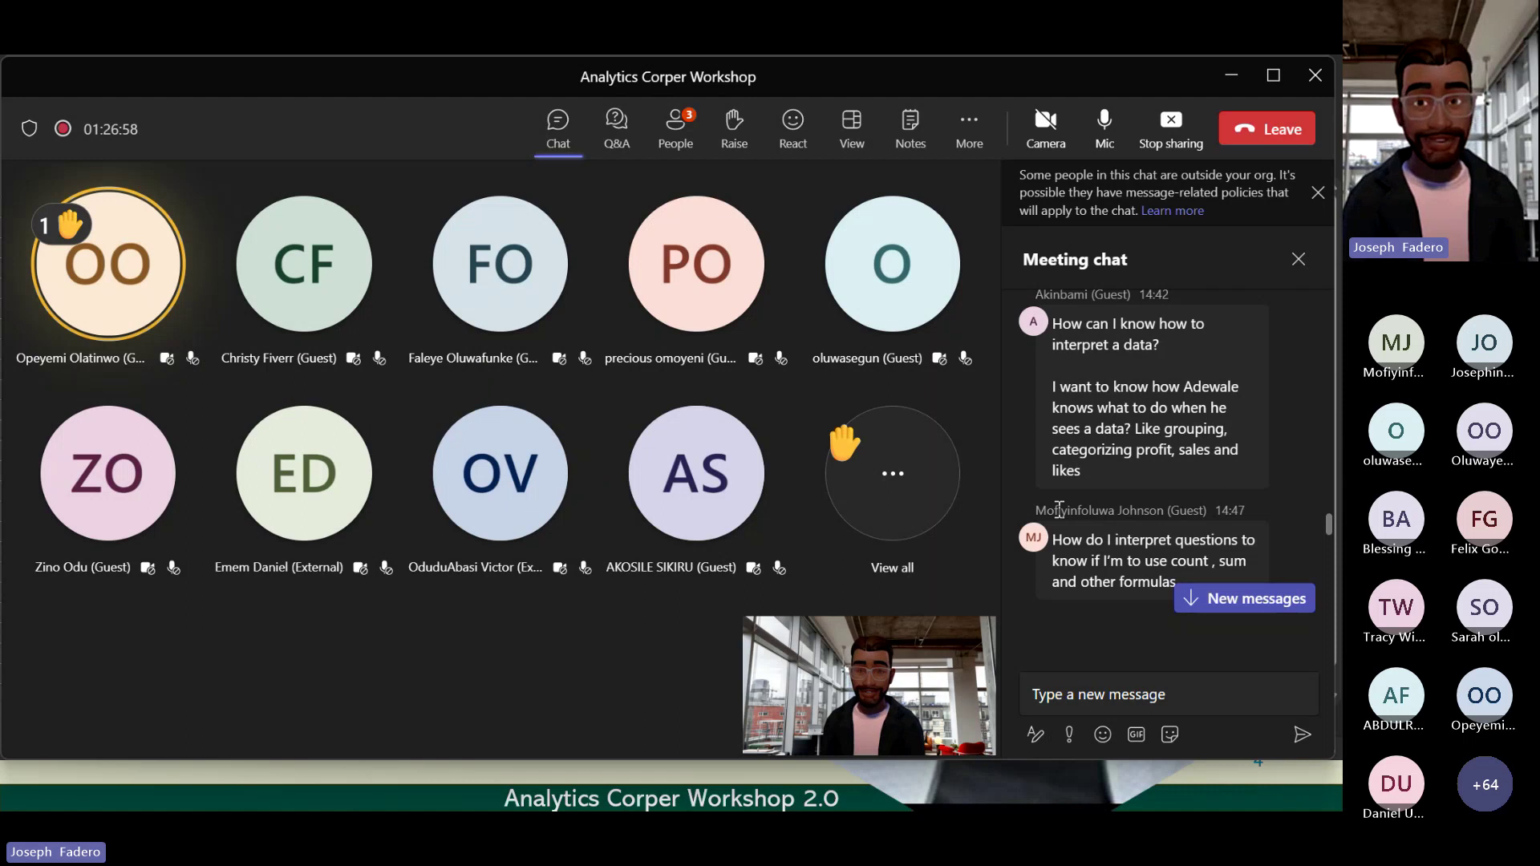
key("alt+Tab")
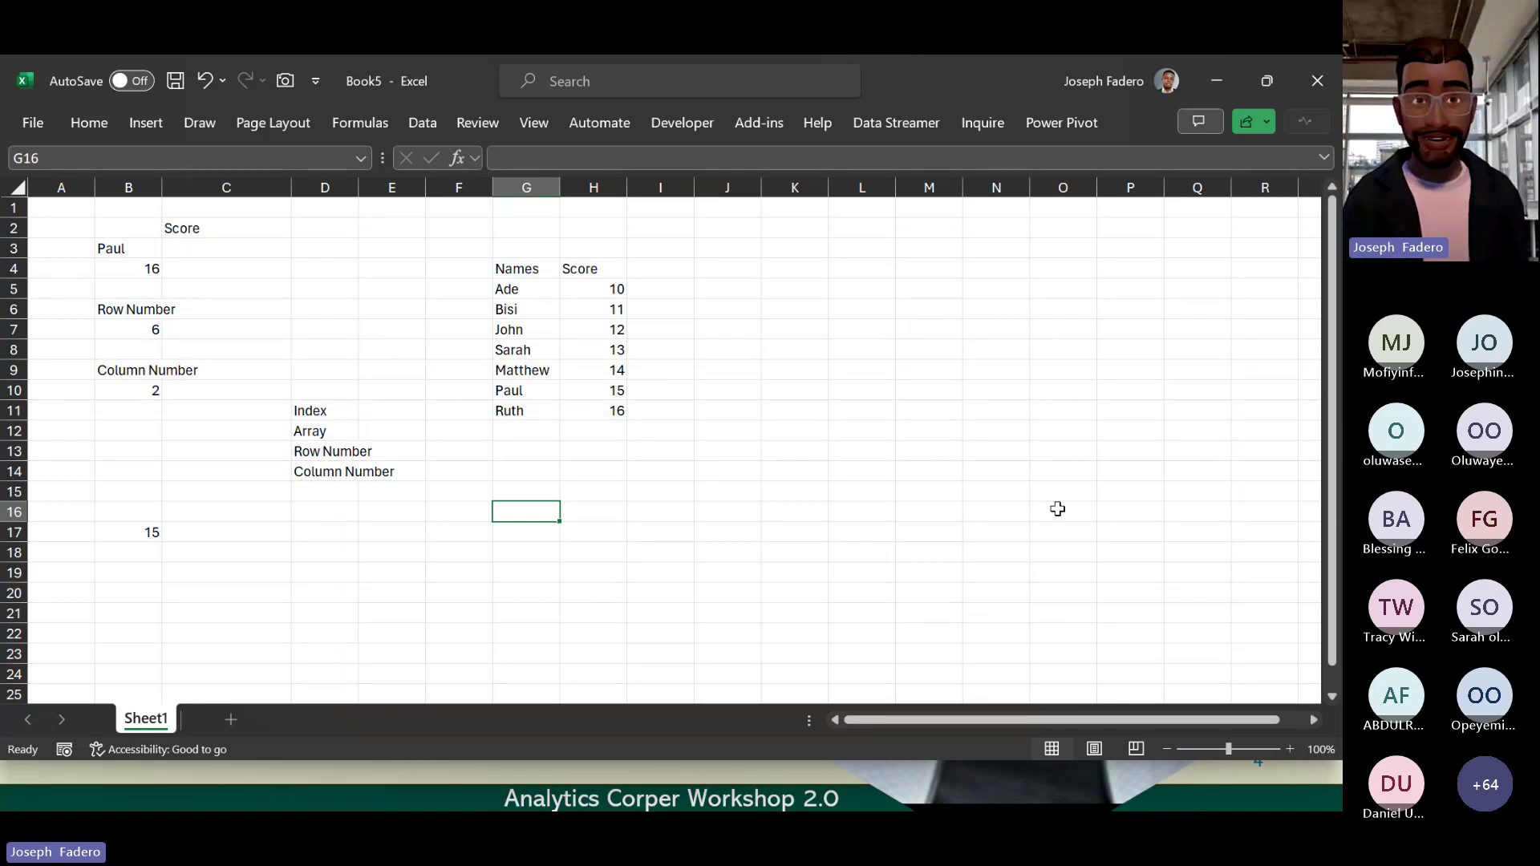
key("Right")
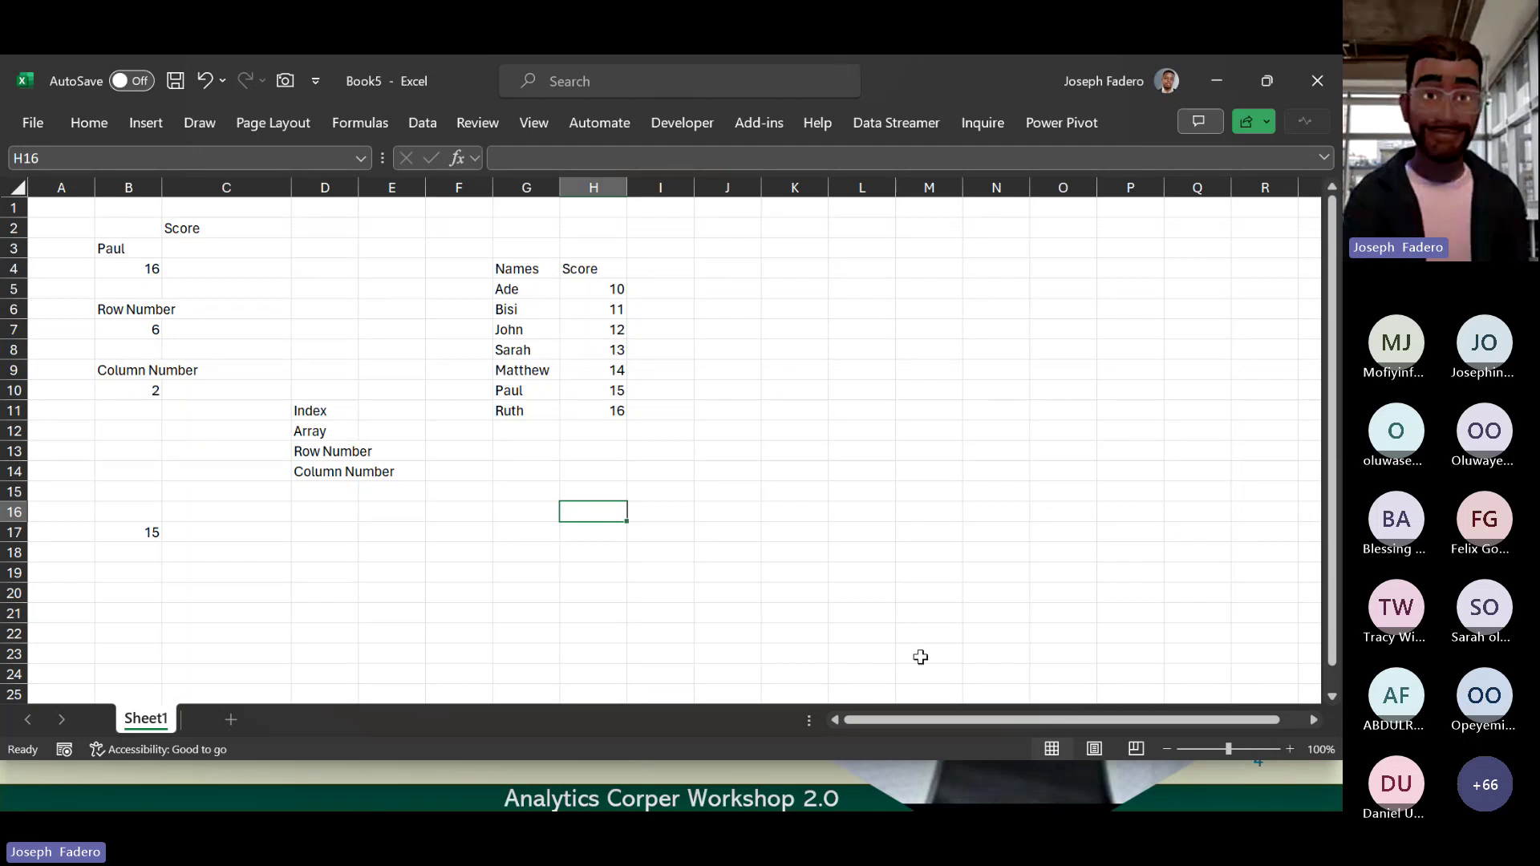
Step: Switch to the SuperStore Data workbook and show its Report sheet followed by its Orders sheet
key("super")
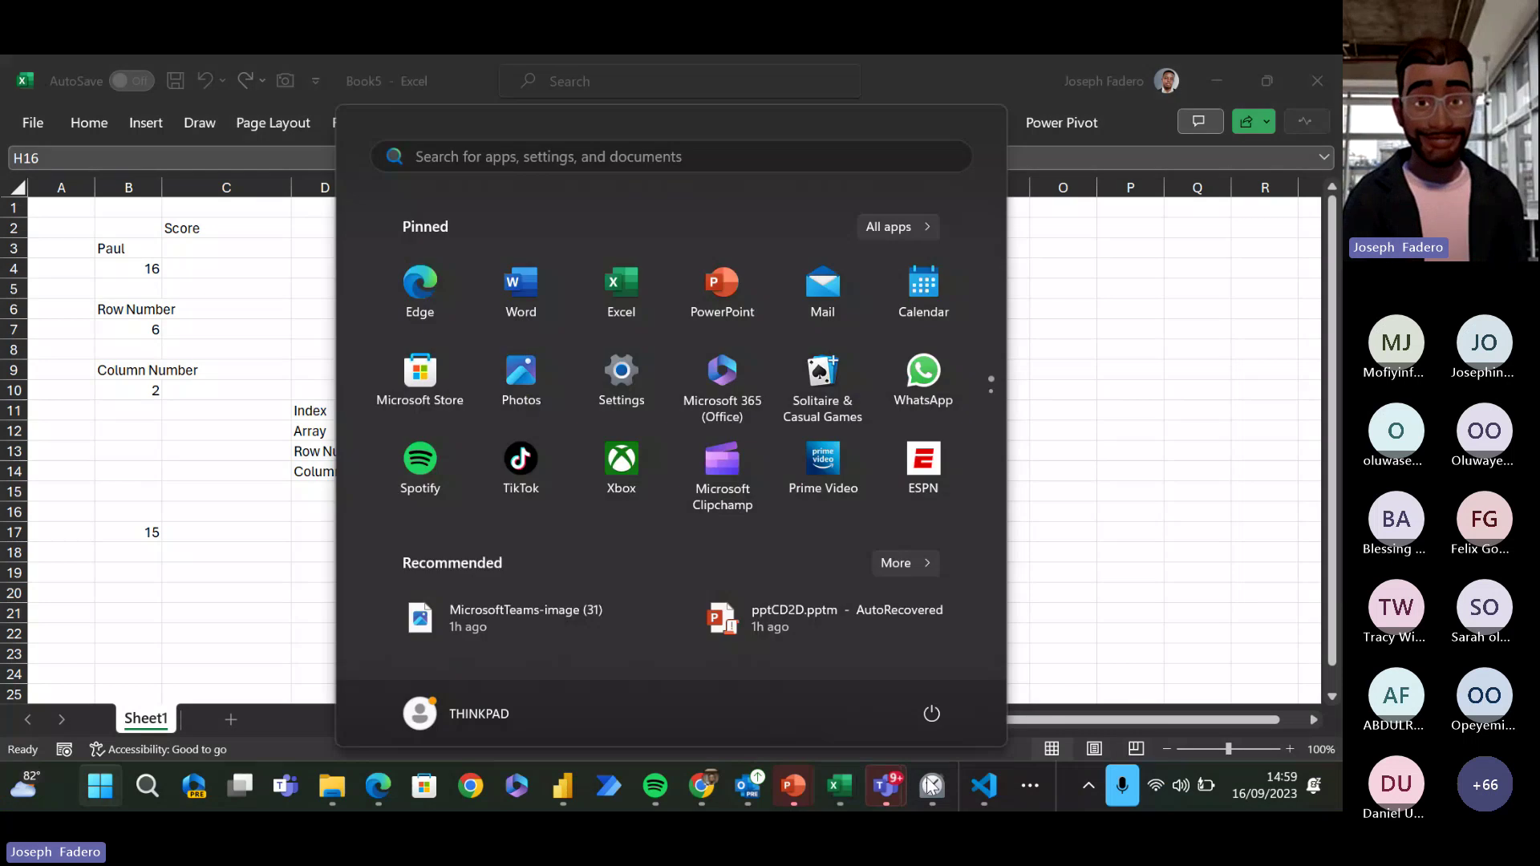
right_click(853, 772)
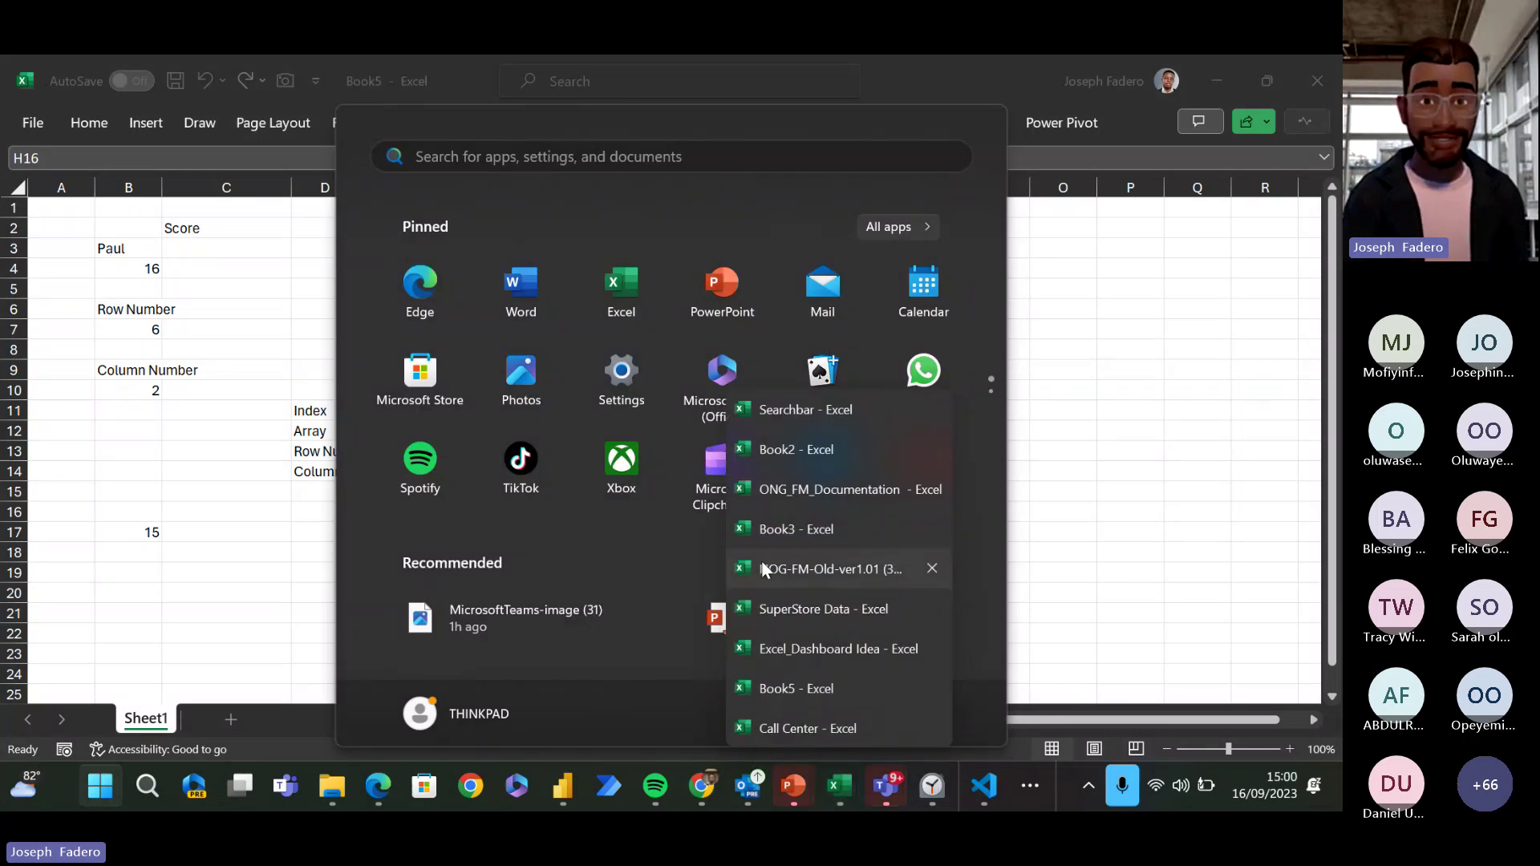
left_click(819, 608)
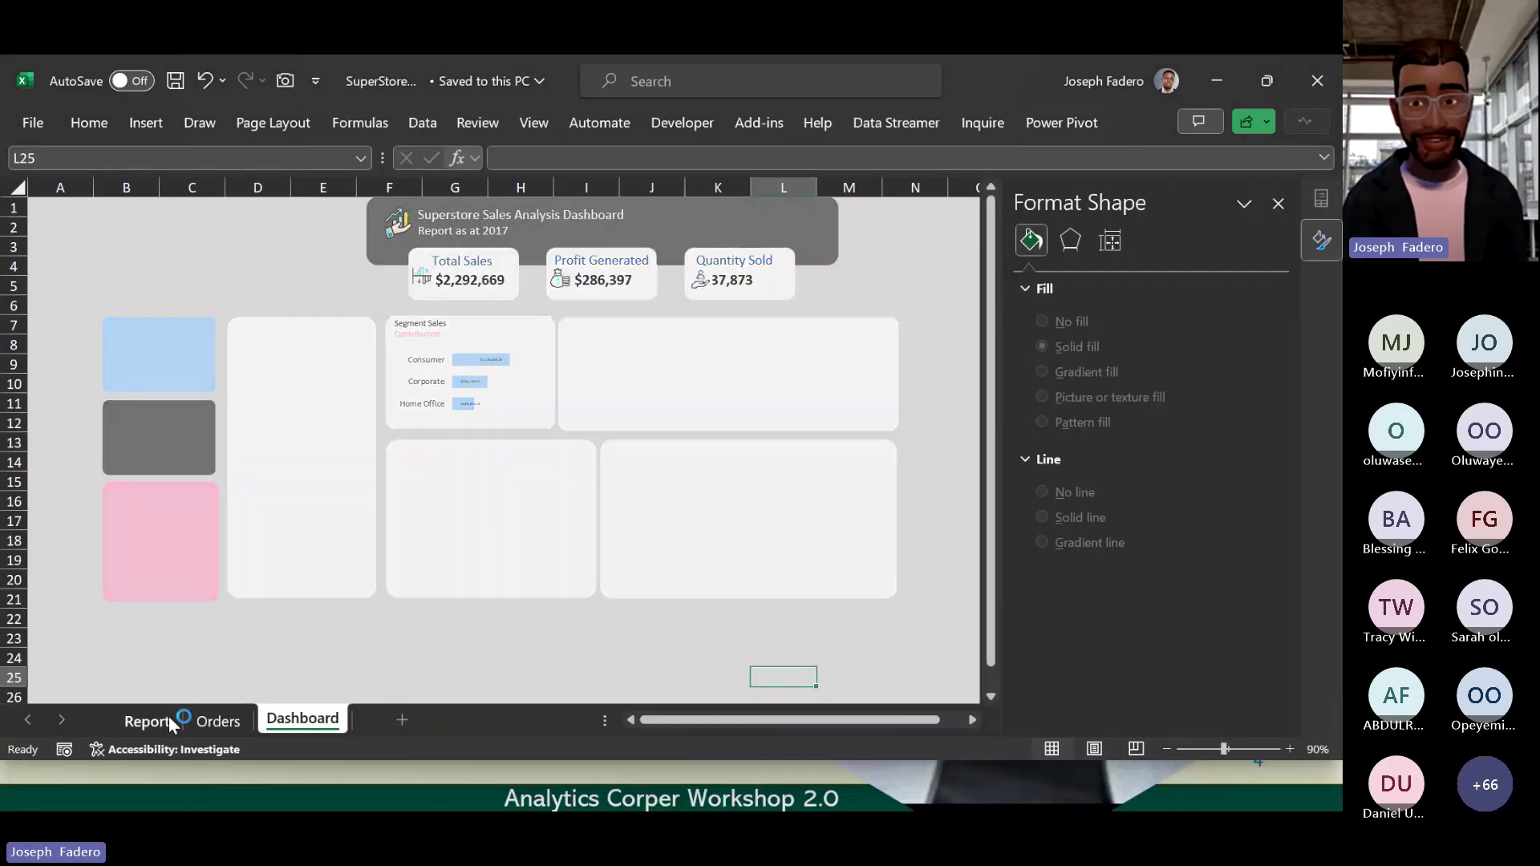
left_click(168, 717)
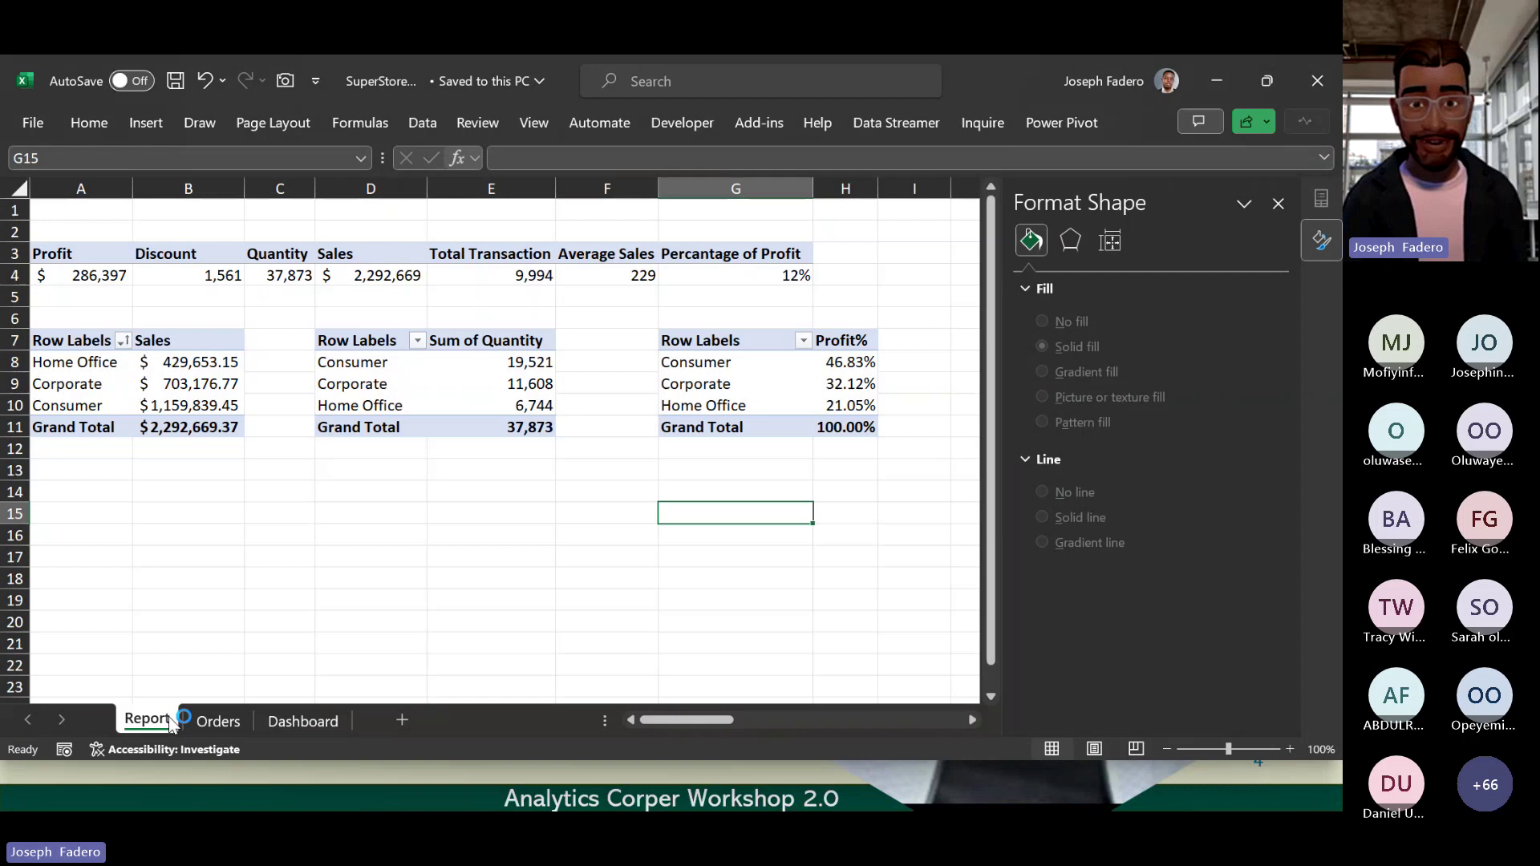
left_click(217, 716)
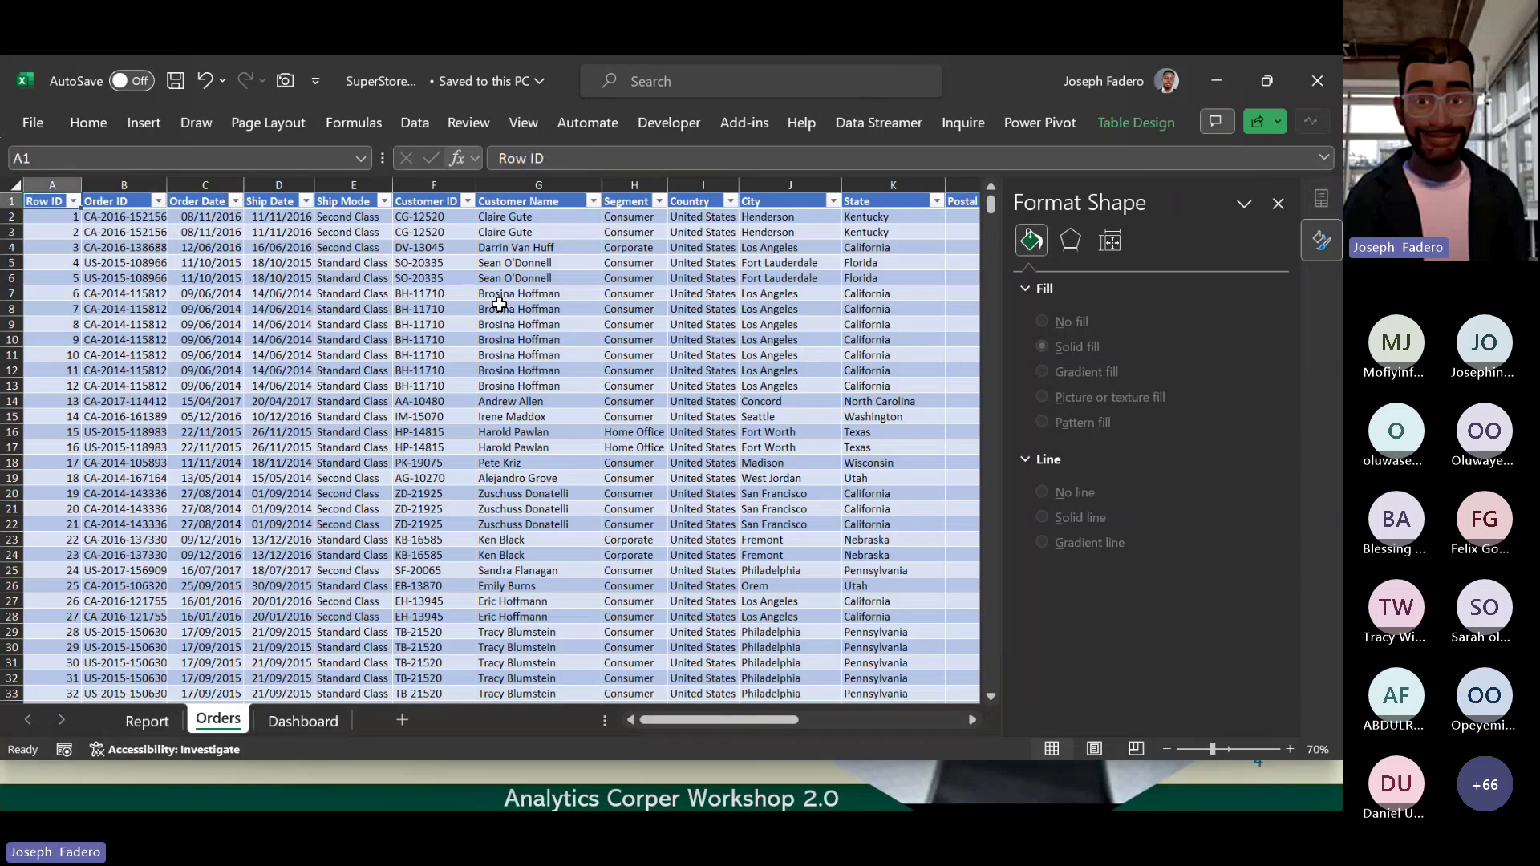
Step: Examine the extent of the Orders table along row 9 and show the available data tools
key("Right")
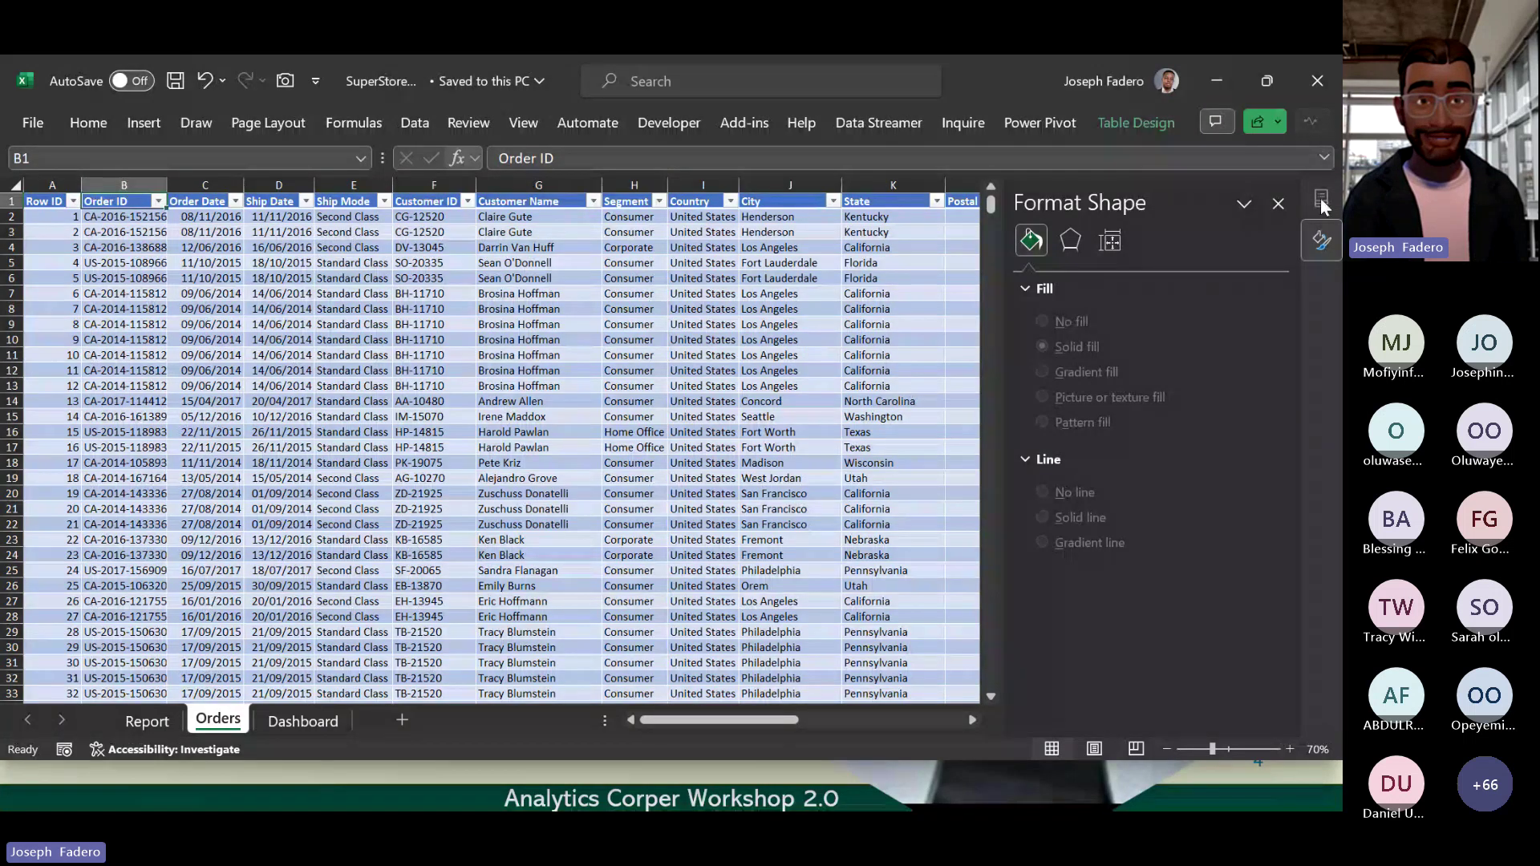
left_click(687, 326)
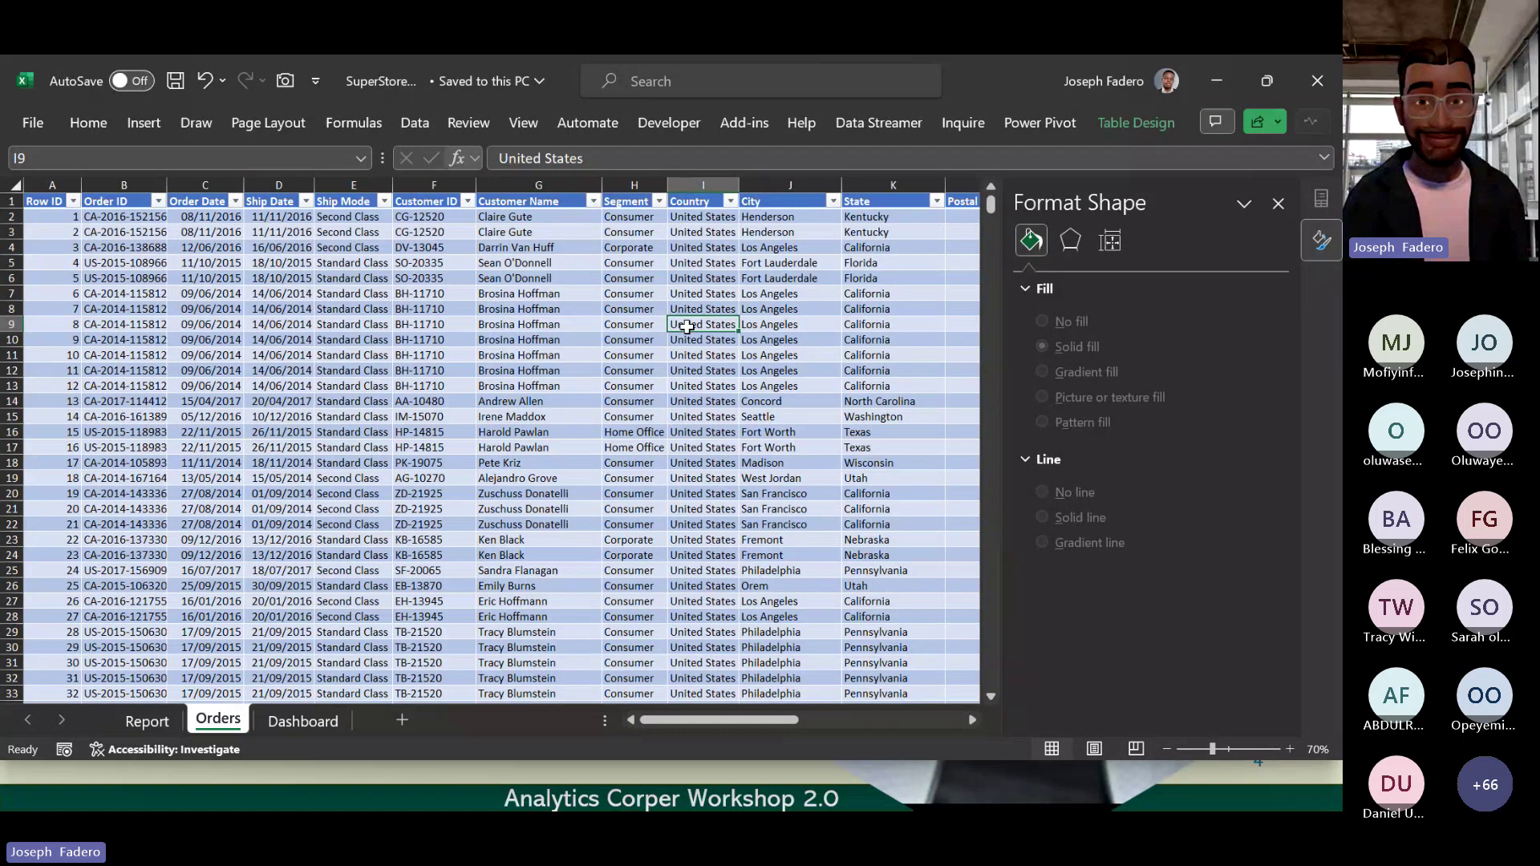
key("ctrl+Right")
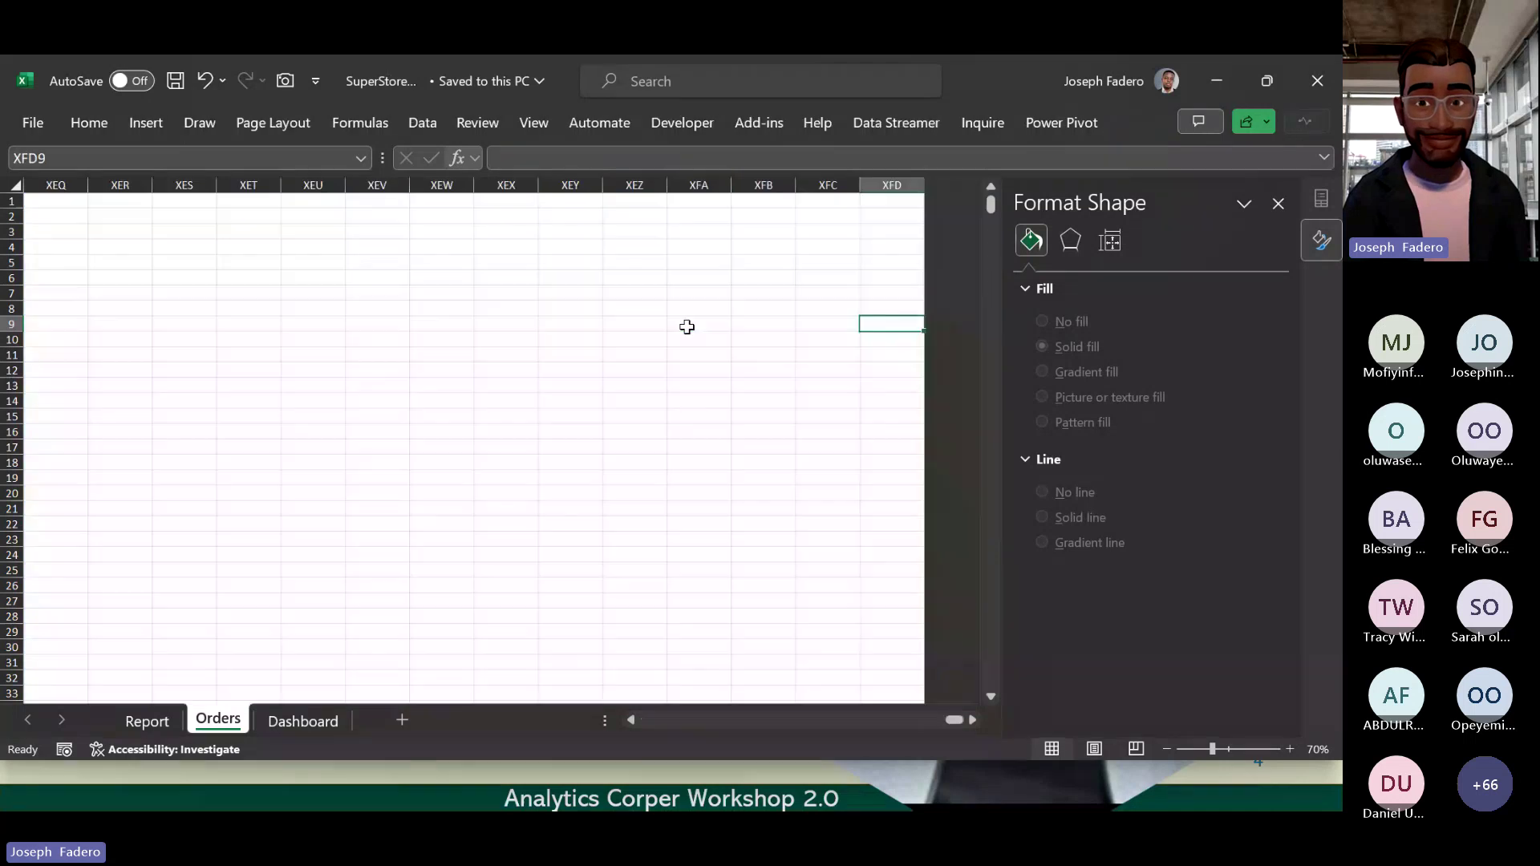
key("ctrl+Left")
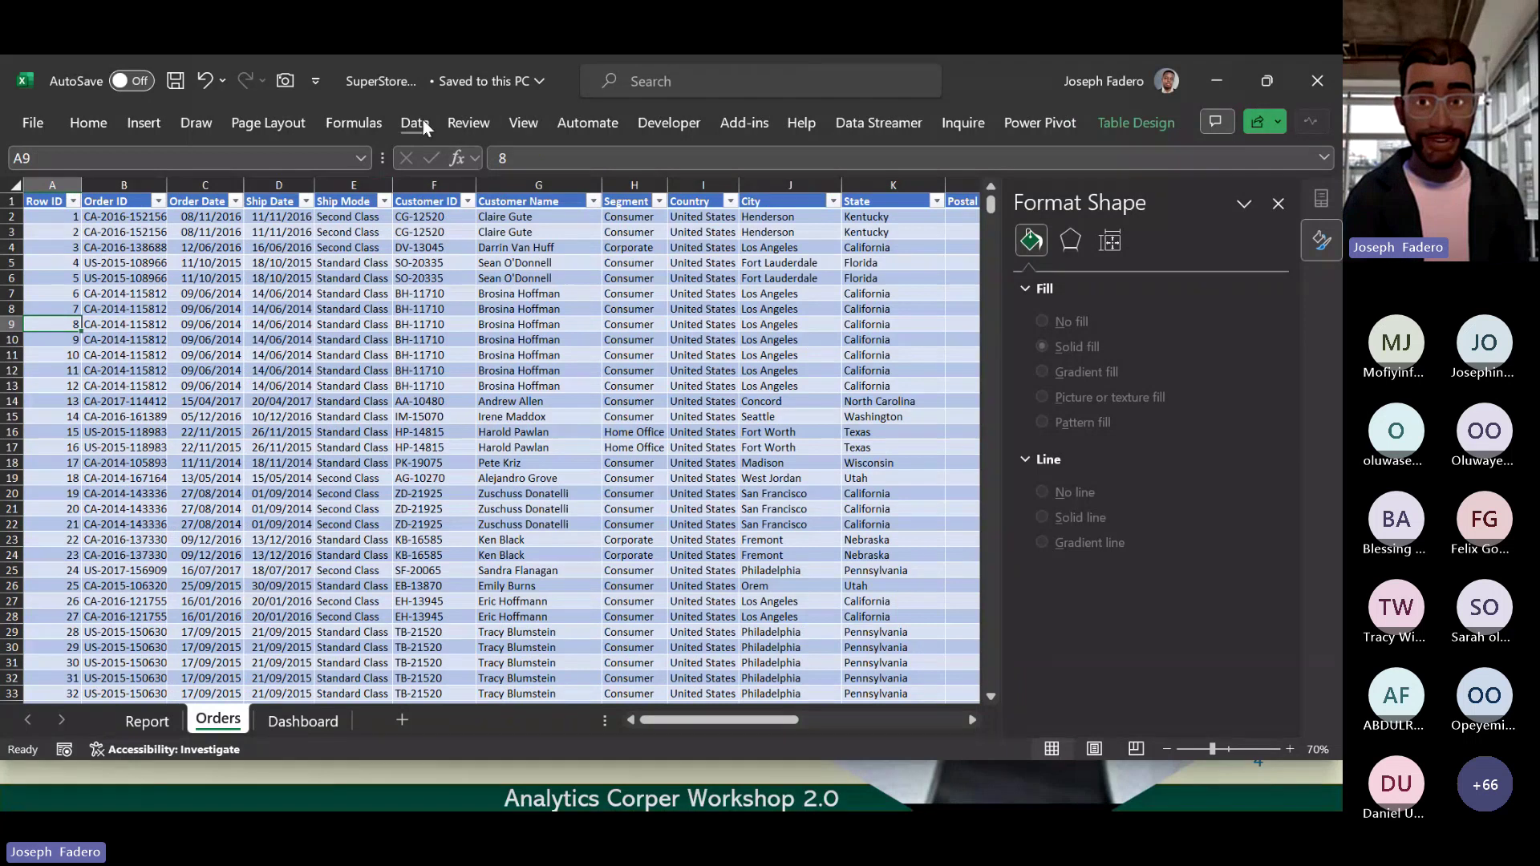
left_click(422, 118)
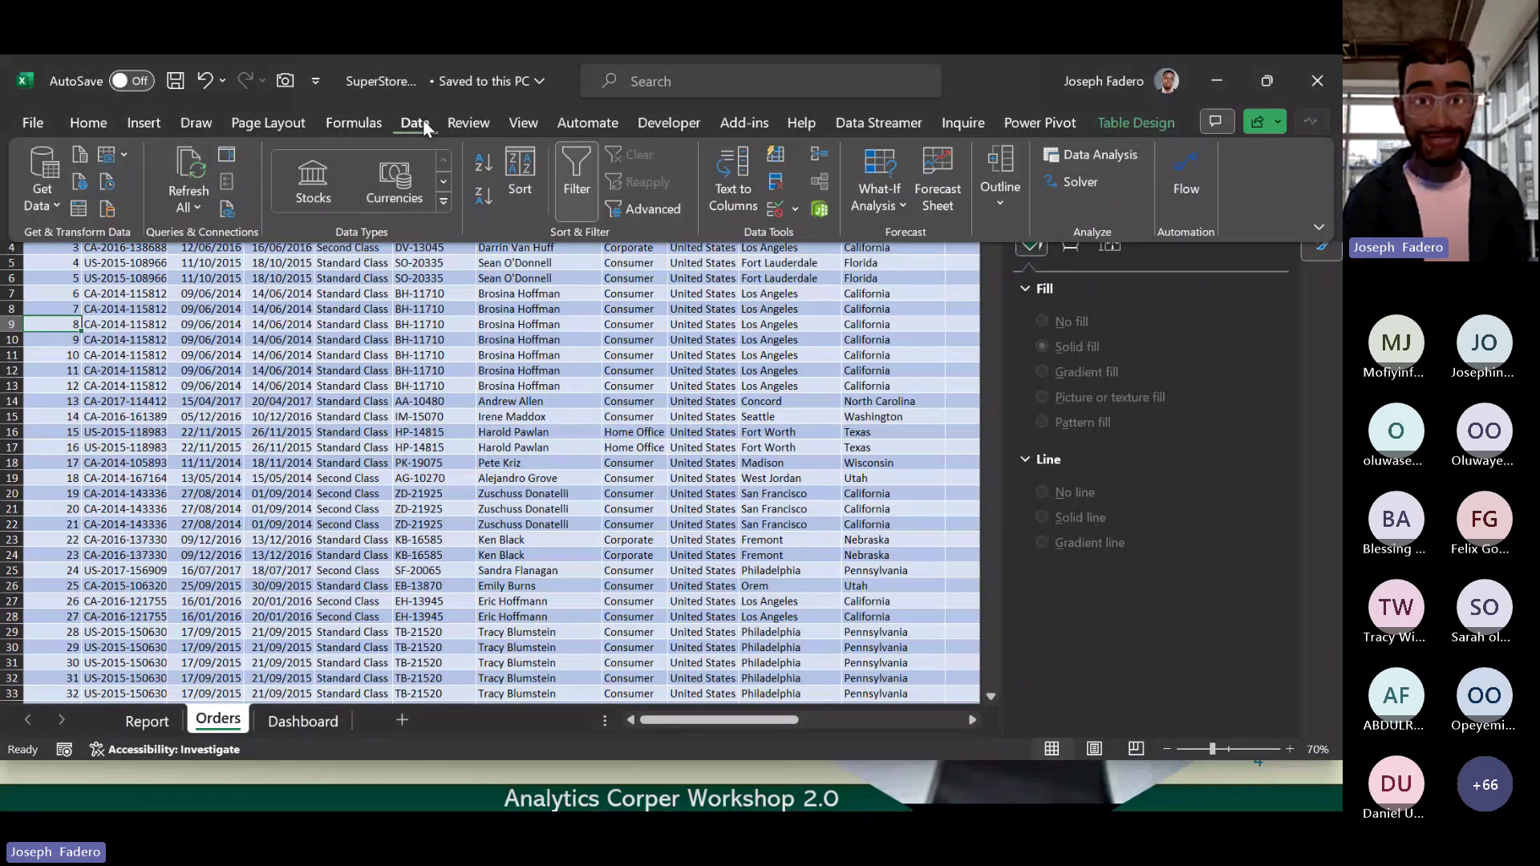
Step: Switch to the Teams meeting chat, read the newest messages, and return to the Orders sheet in SuperStore Data
key("alt+Tab")
key("alt+Tab")
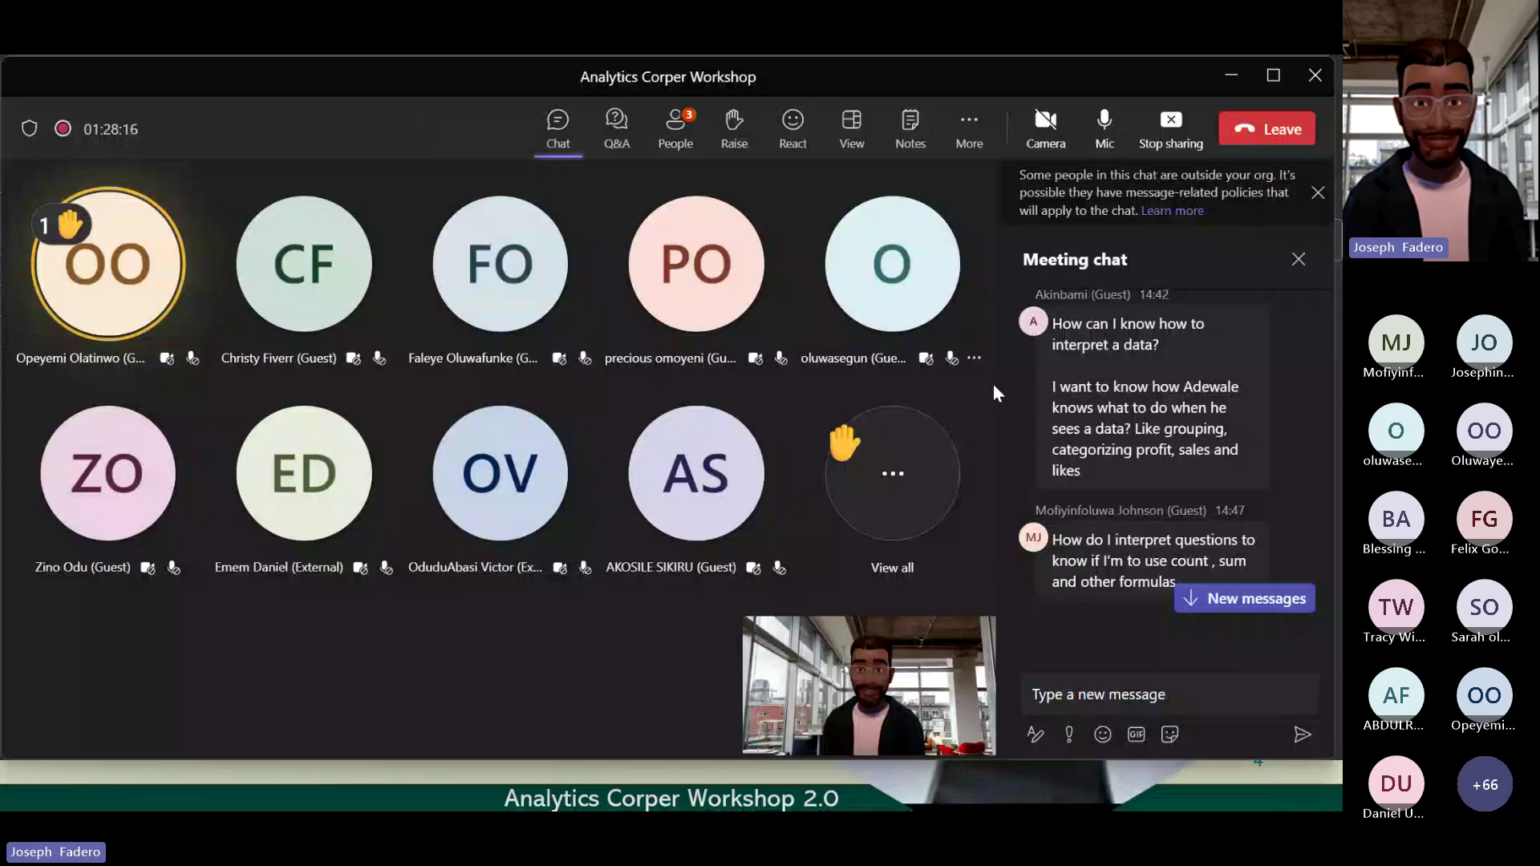
left_click(1271, 598)
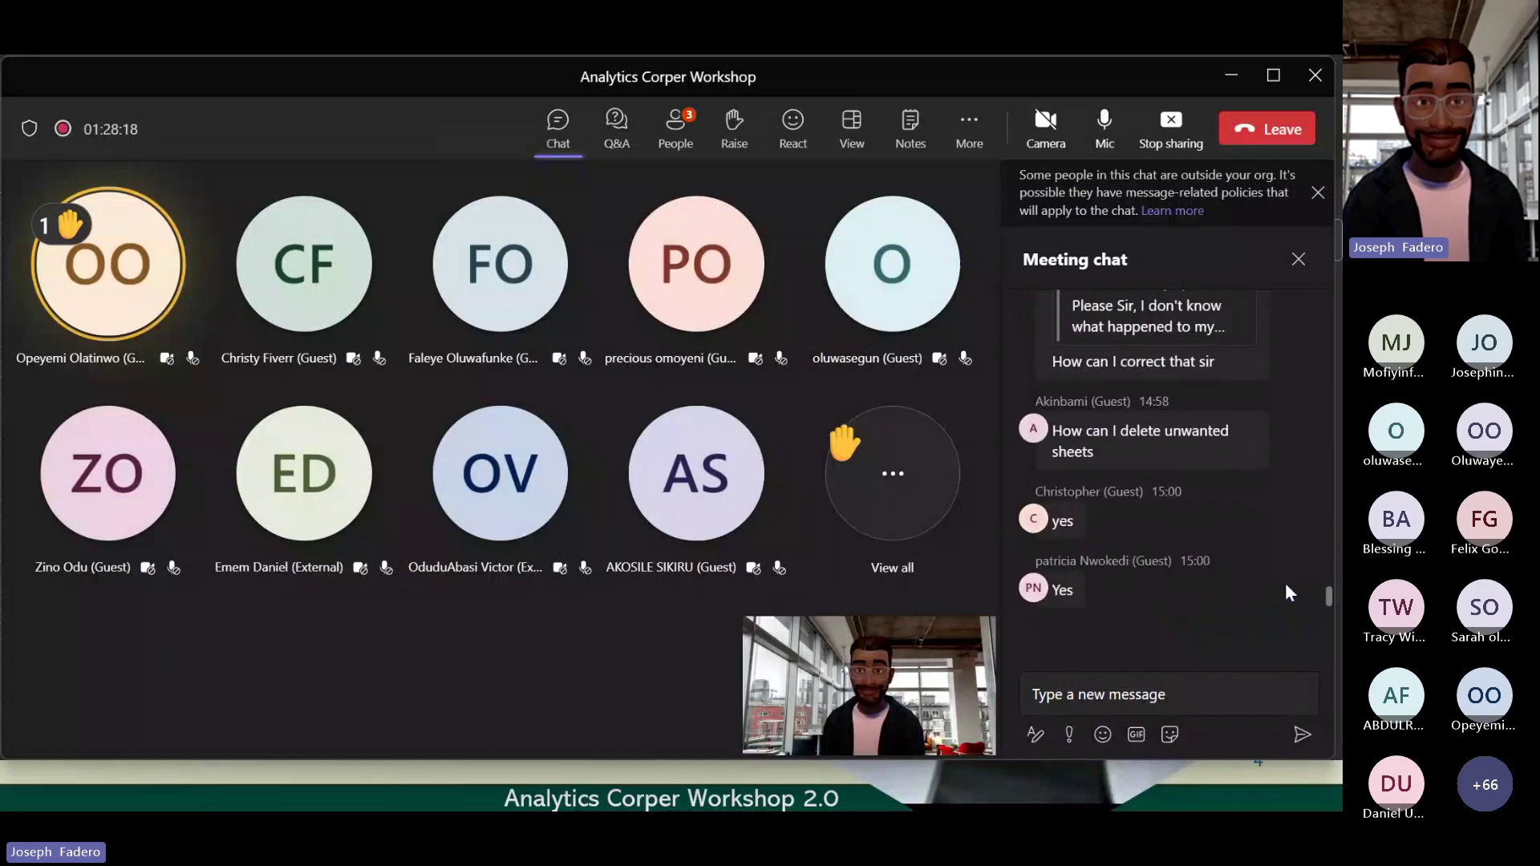
key("alt+Tab")
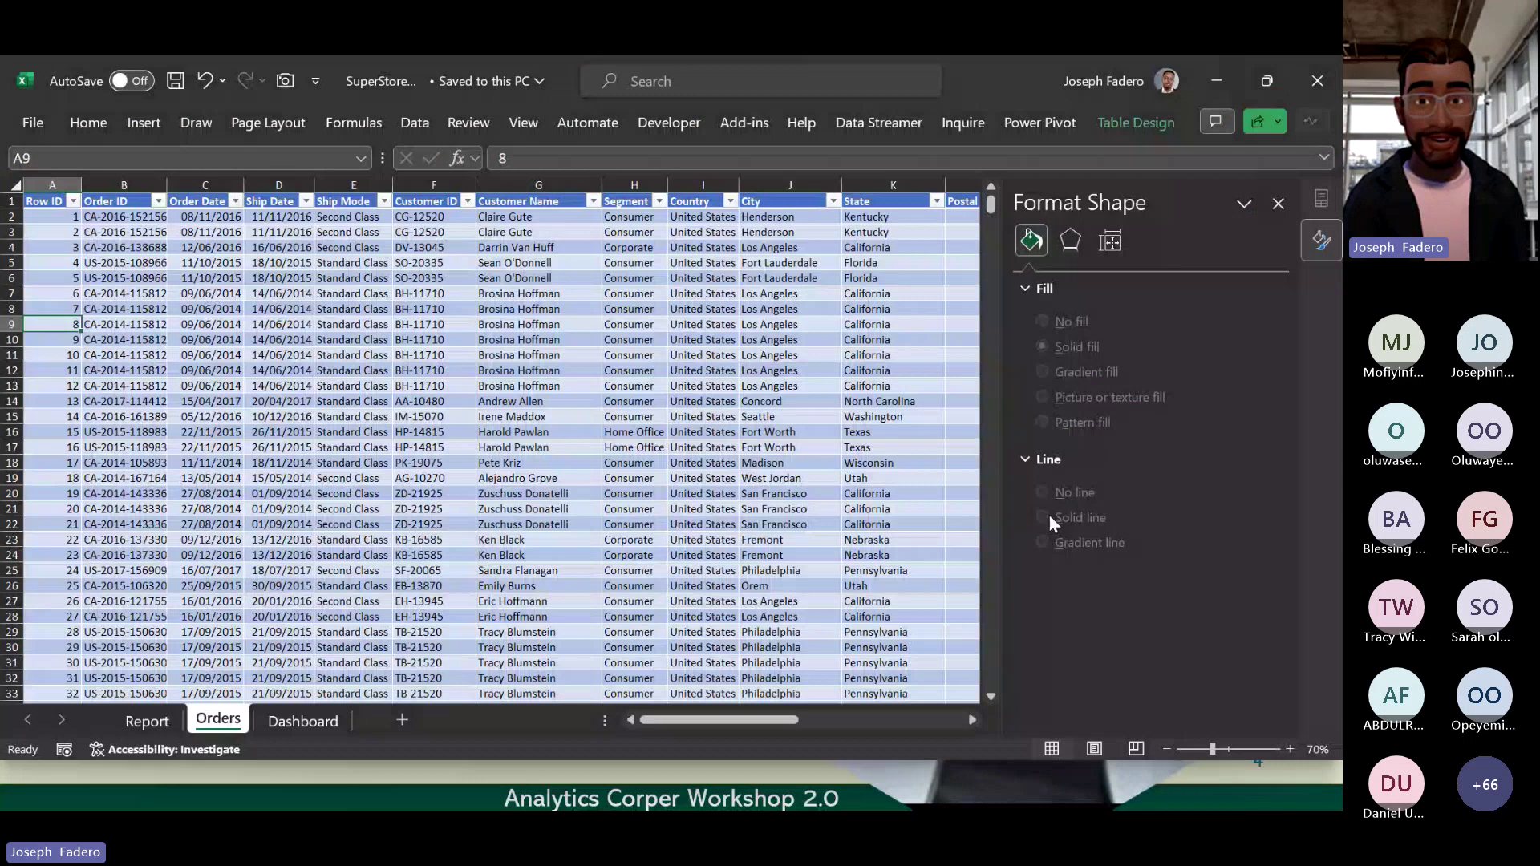
Step: Examine the Order Date entry in C3 with its number format, and the Orders columns through Profit in row 3
left_click(210, 232)
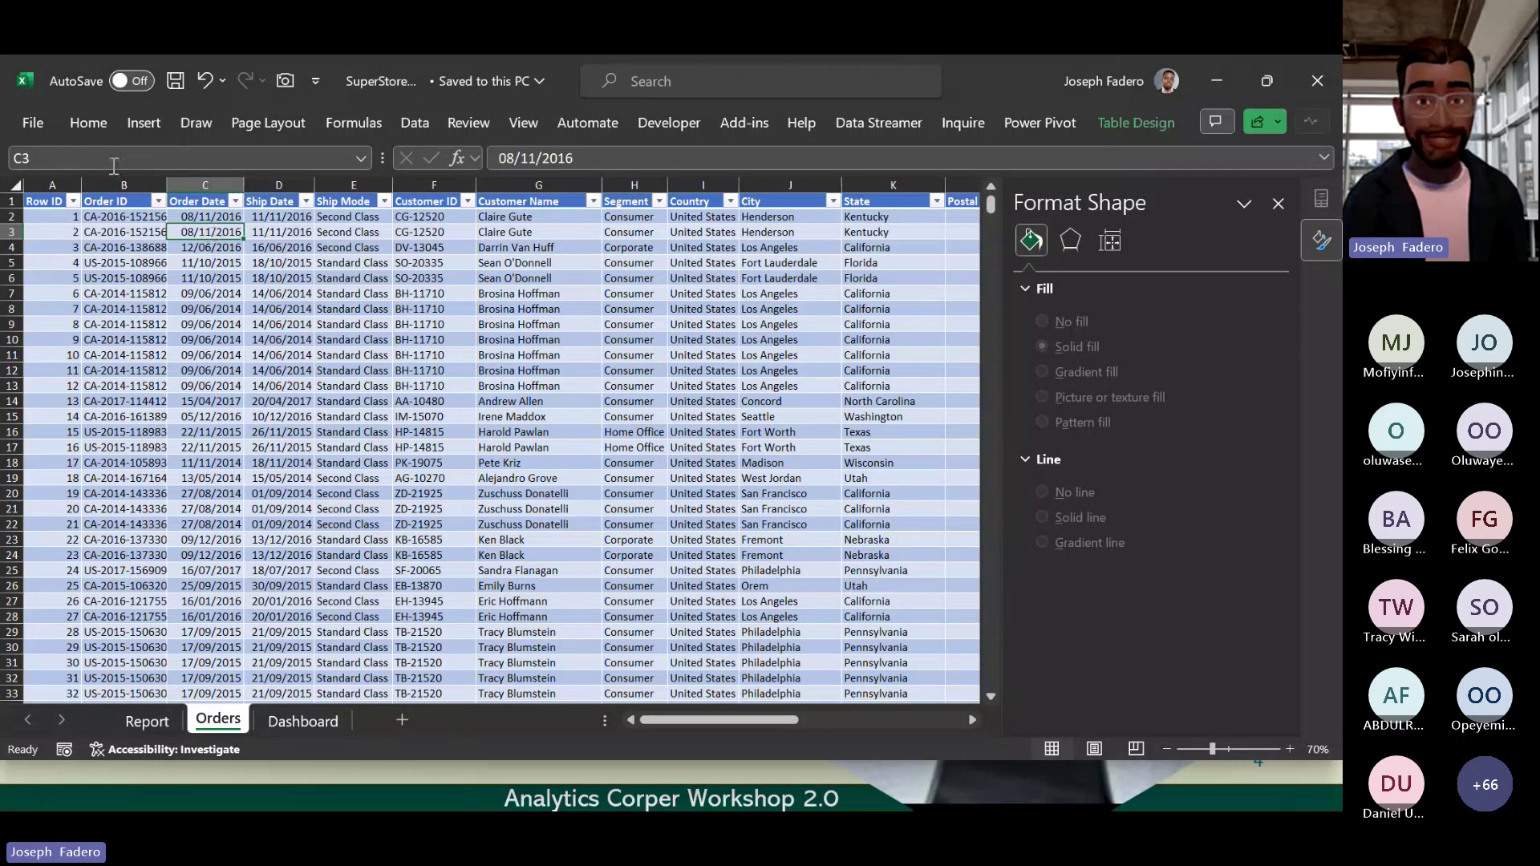
left_click(89, 124)
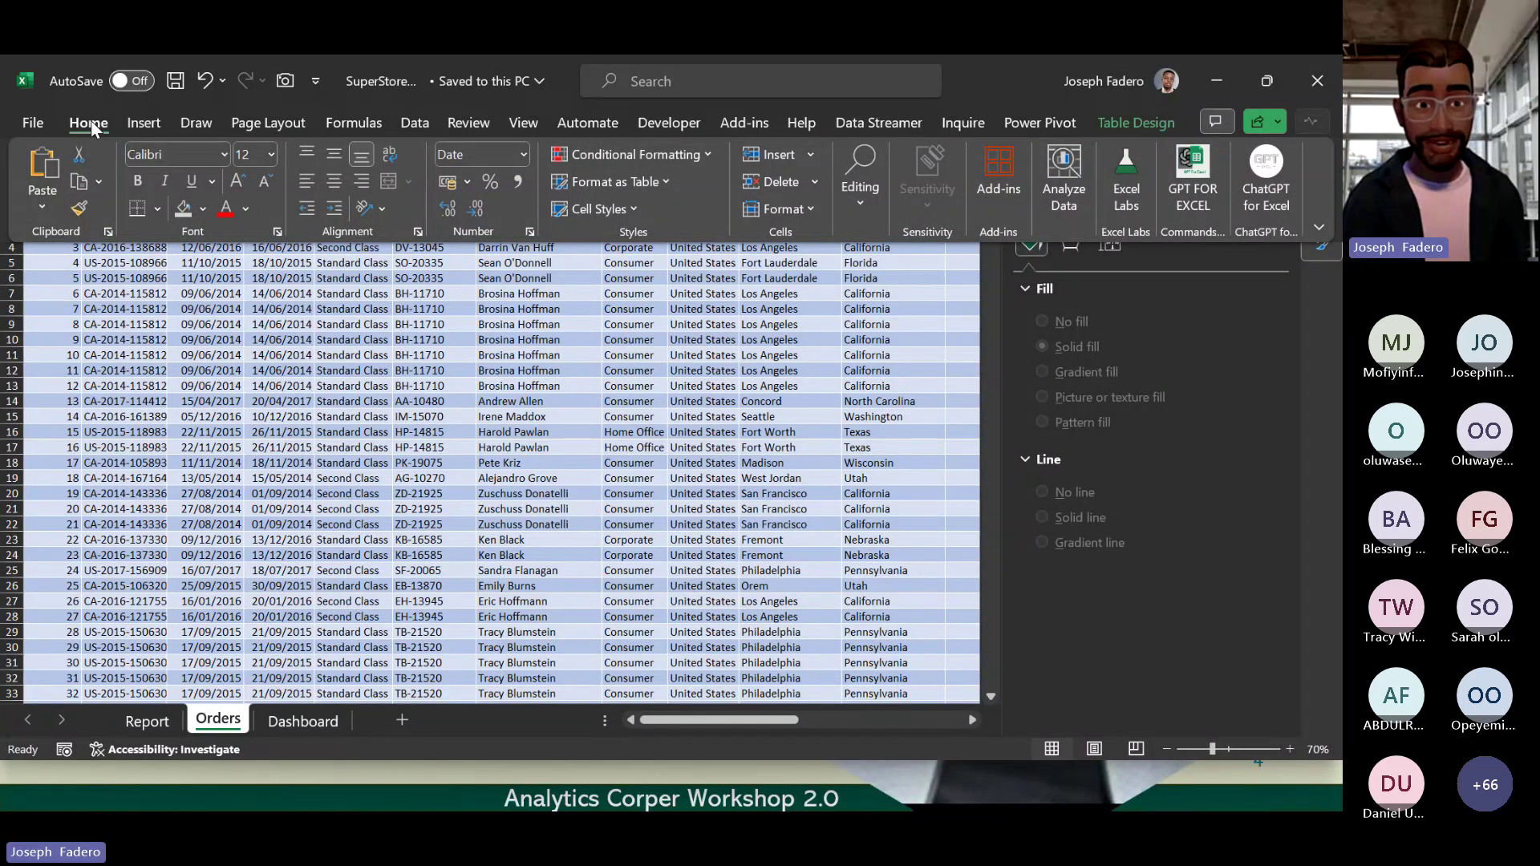
left_click(389, 409)
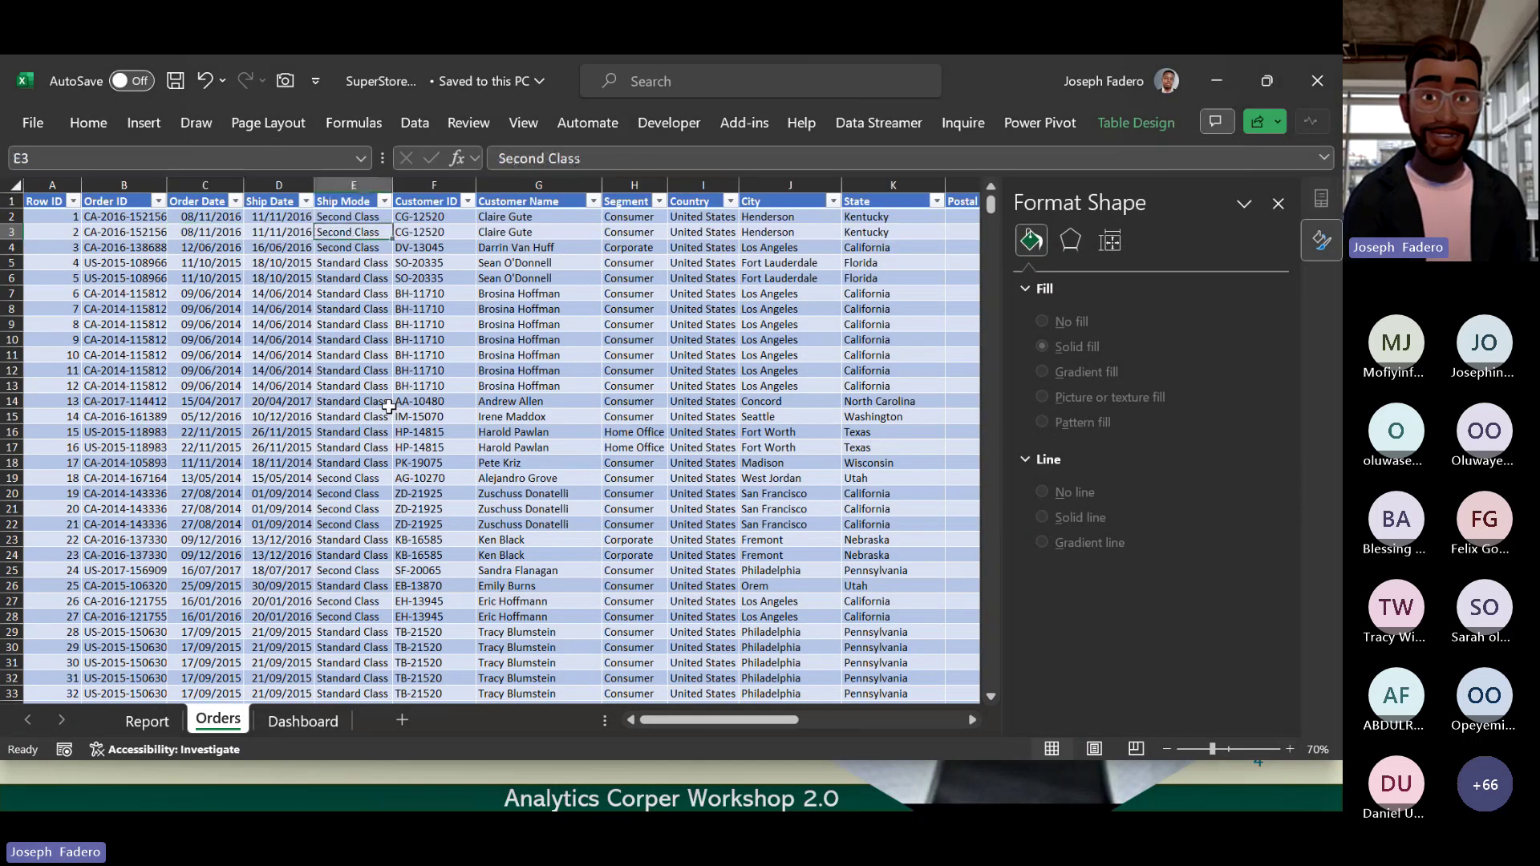
key("ctrl+Right")
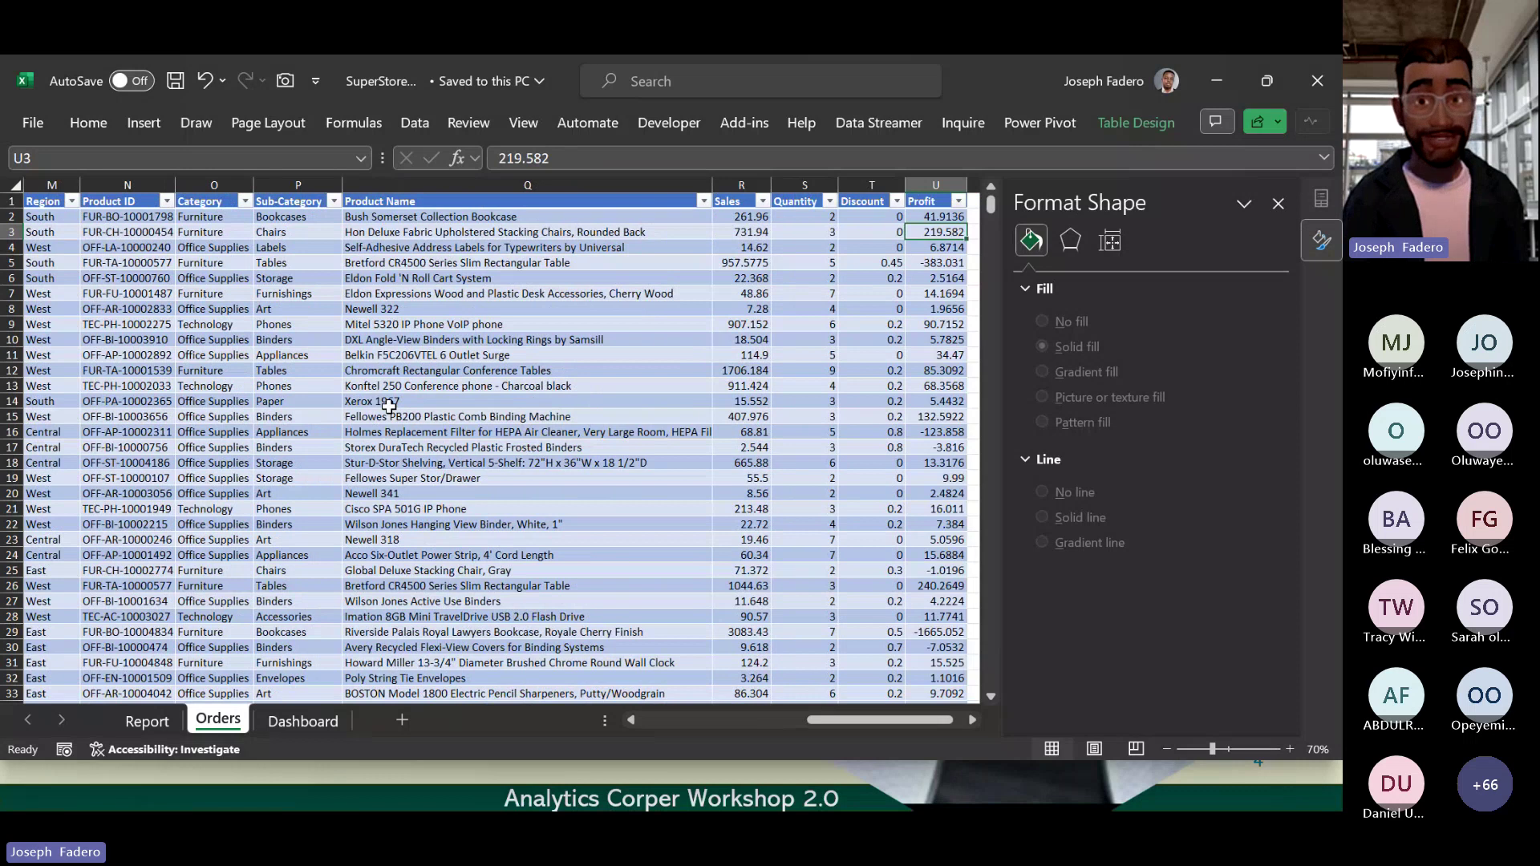
Step: Run Analyze Data on the Orders table, starting from its first column in row 3
key("ctrl+Left")
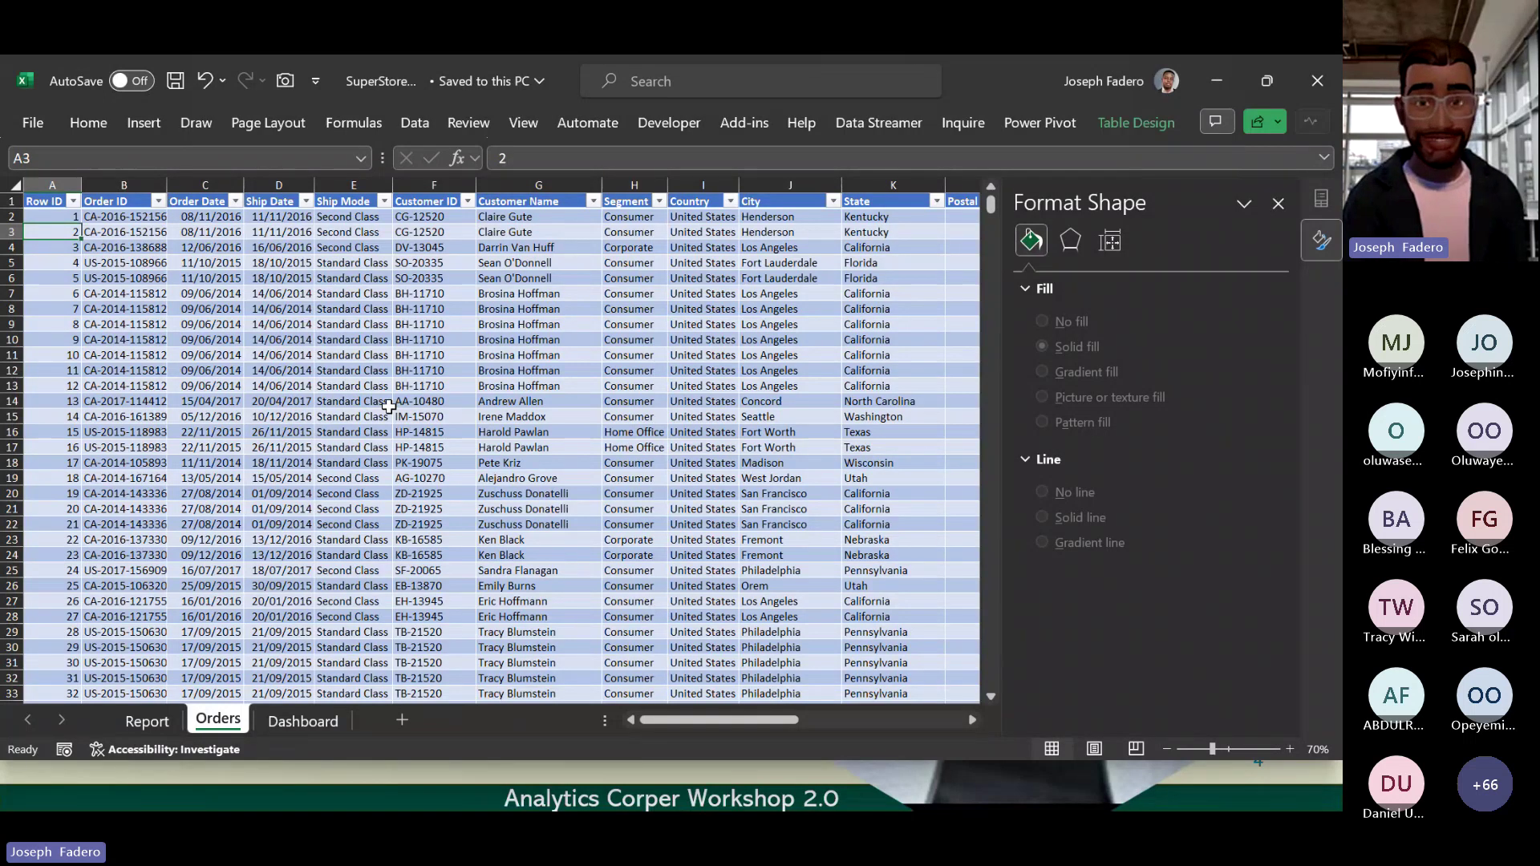
left_click(88, 124)
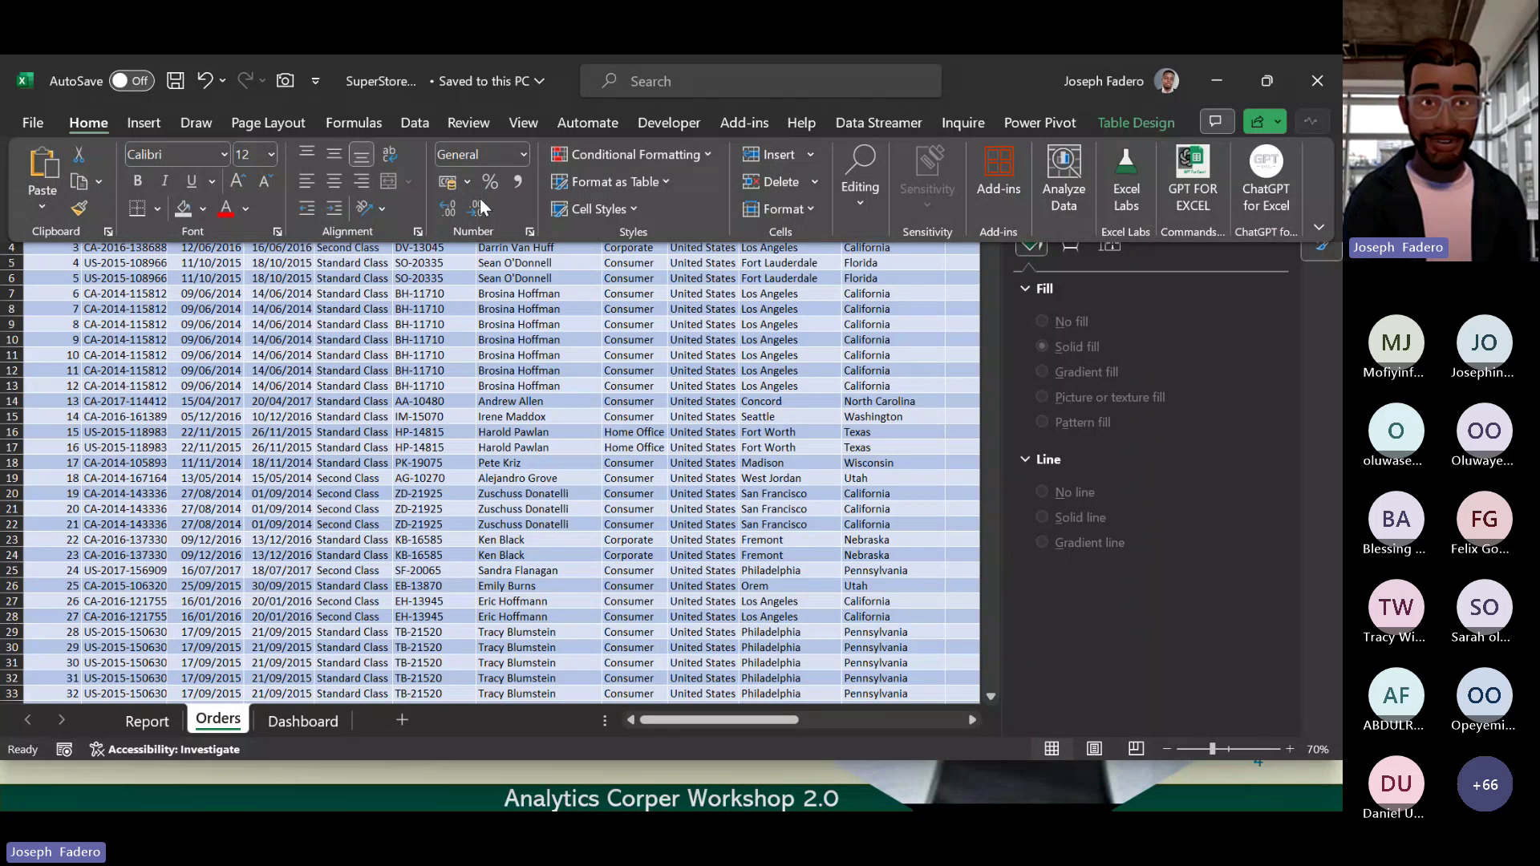
left_click(354, 122)
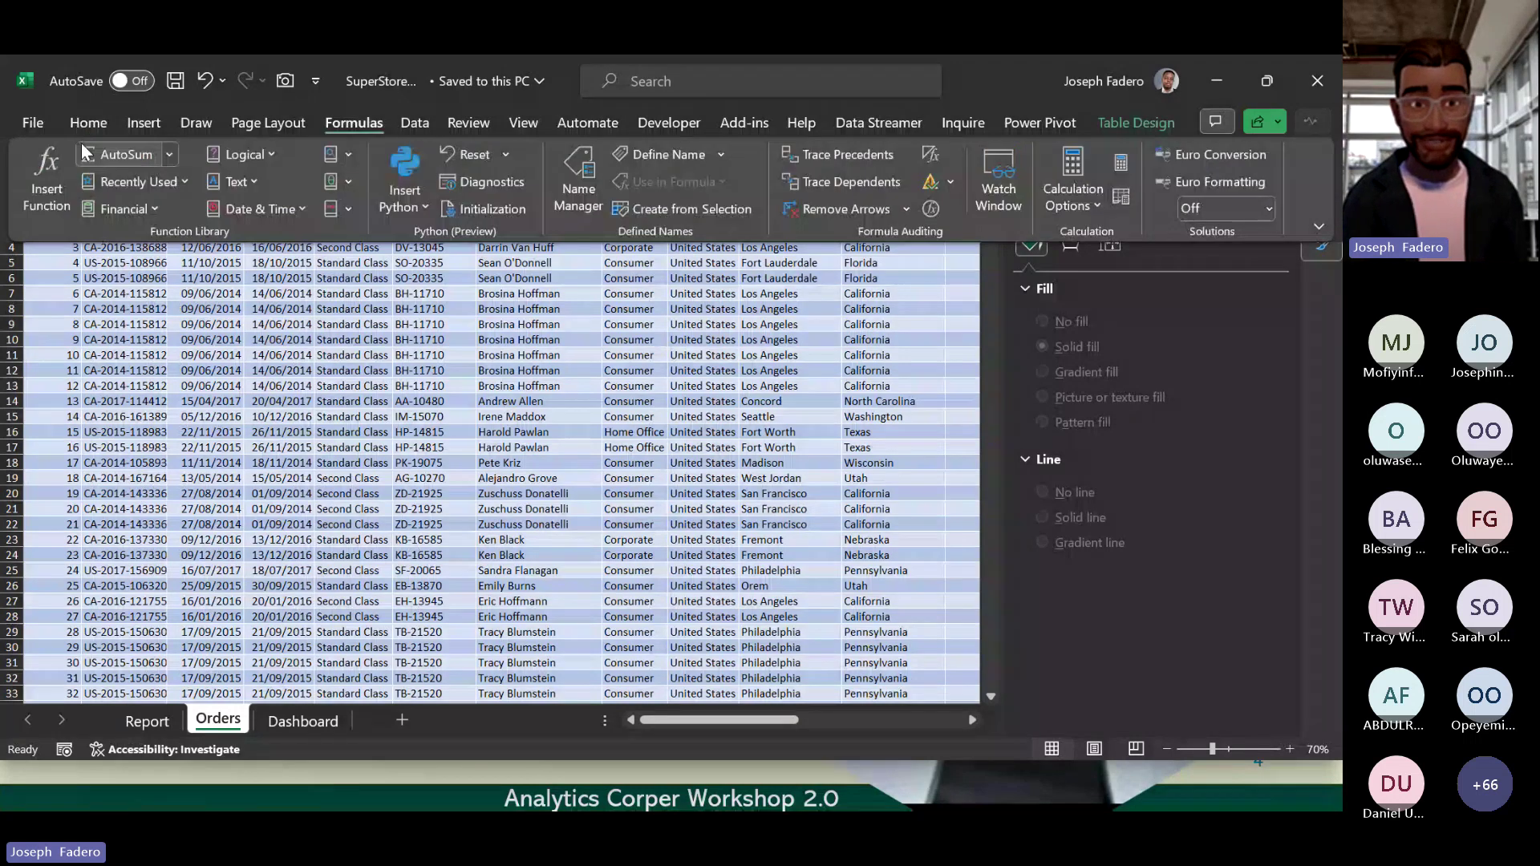
left_click(89, 122)
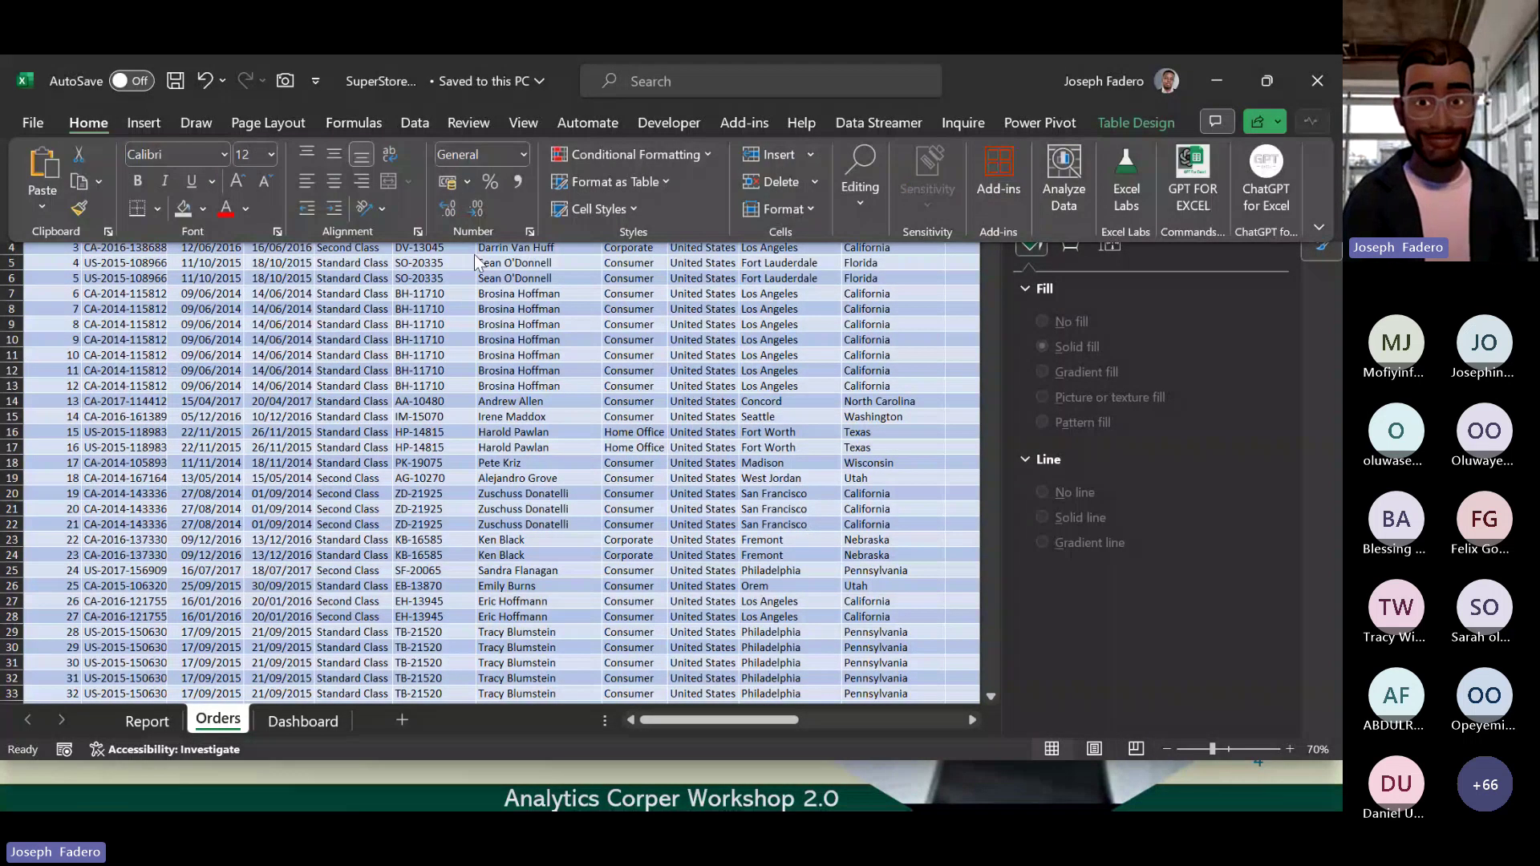
left_click(1057, 204)
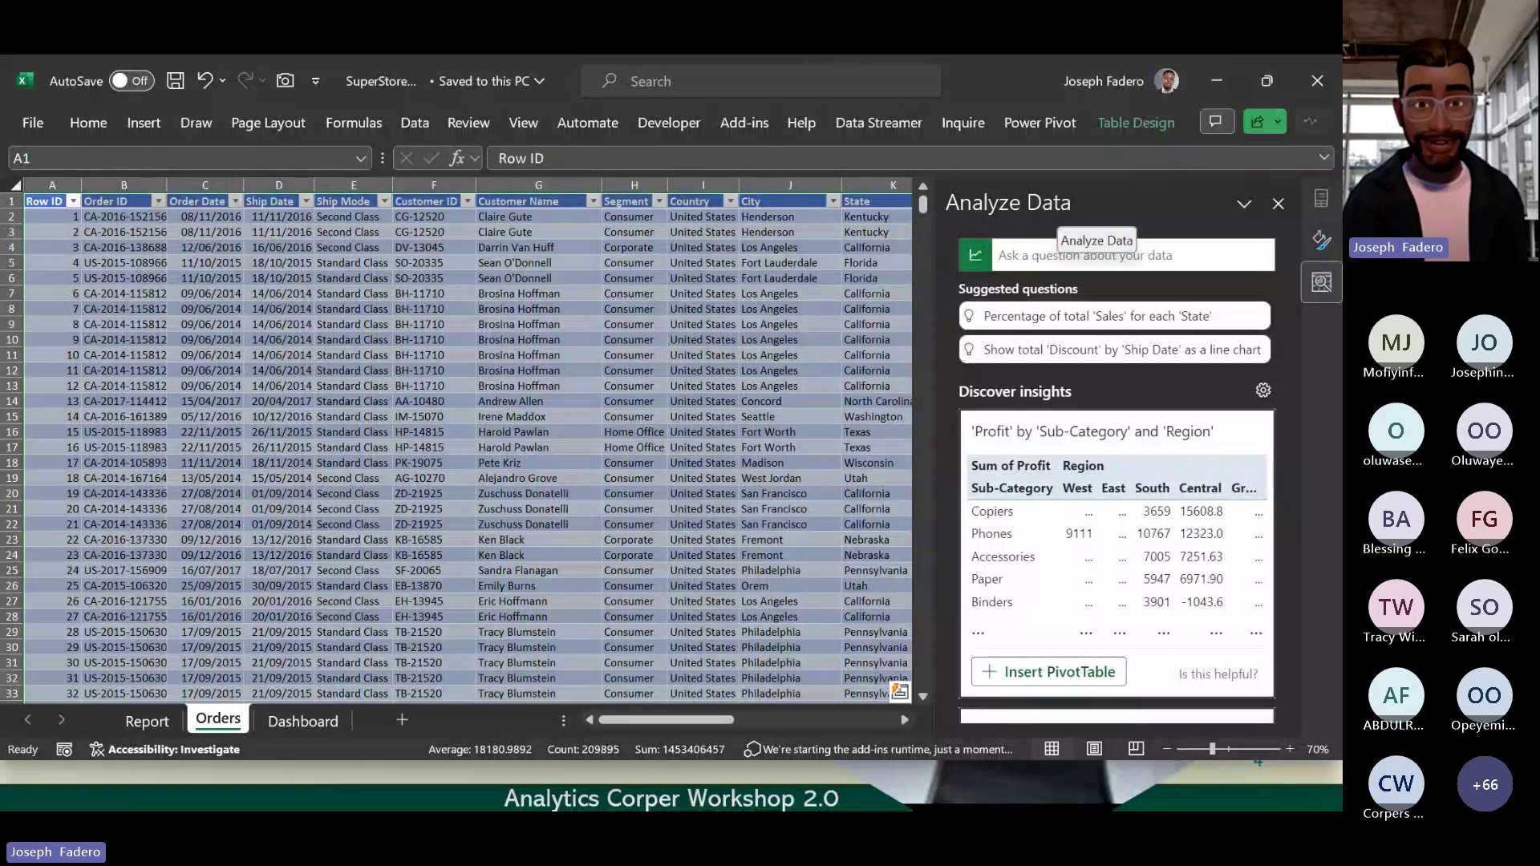
Step: Review the suggested insights and insert the PivotTable of 'Profit' by 'Sub-Category' and 'Region'
scroll(1115, 449, "down", 3)
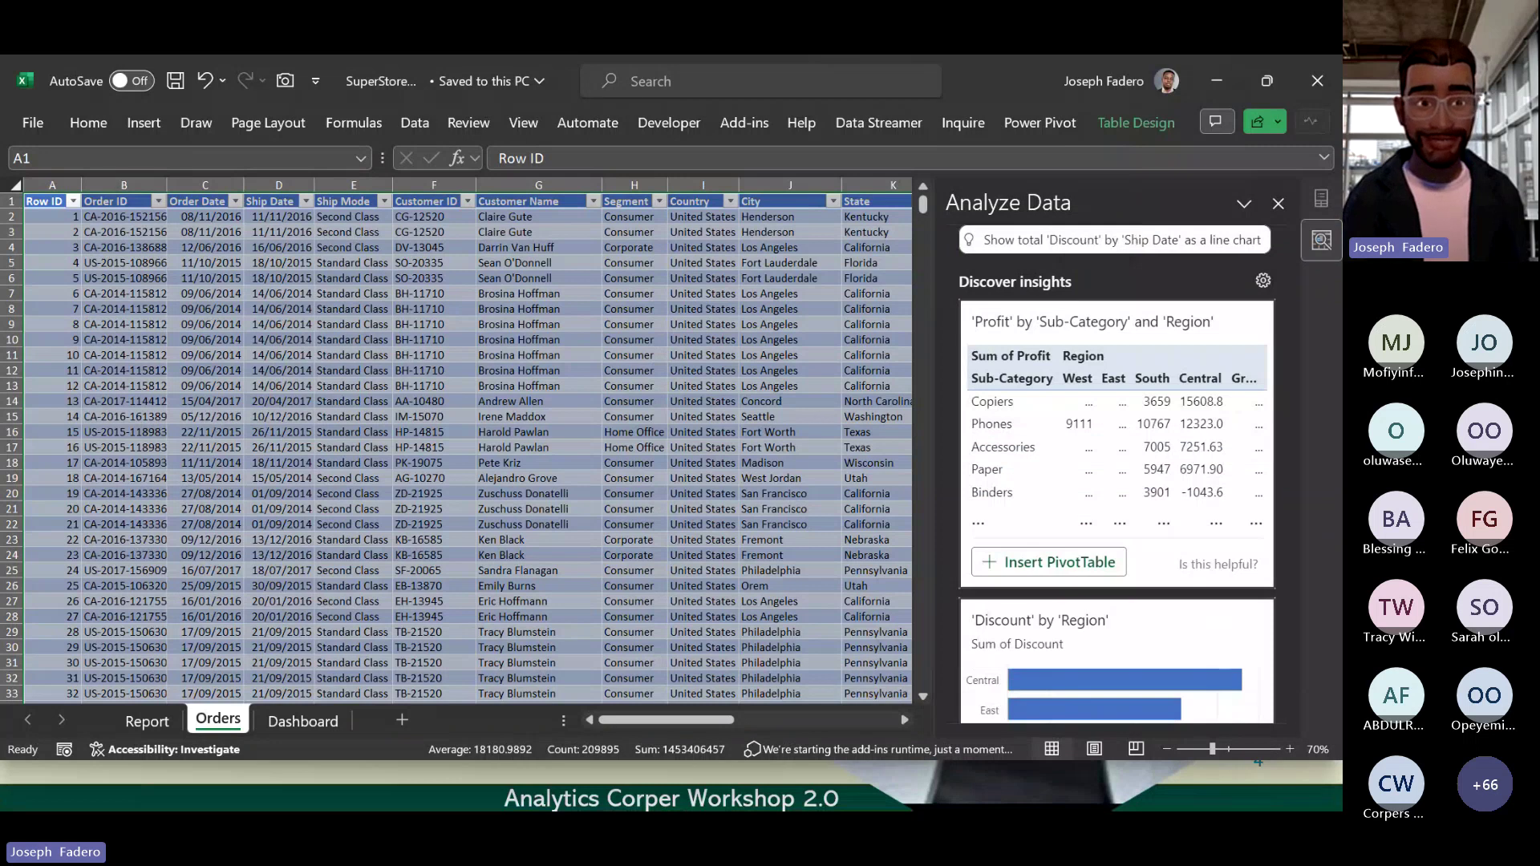
scroll(1117, 473, "down", 1)
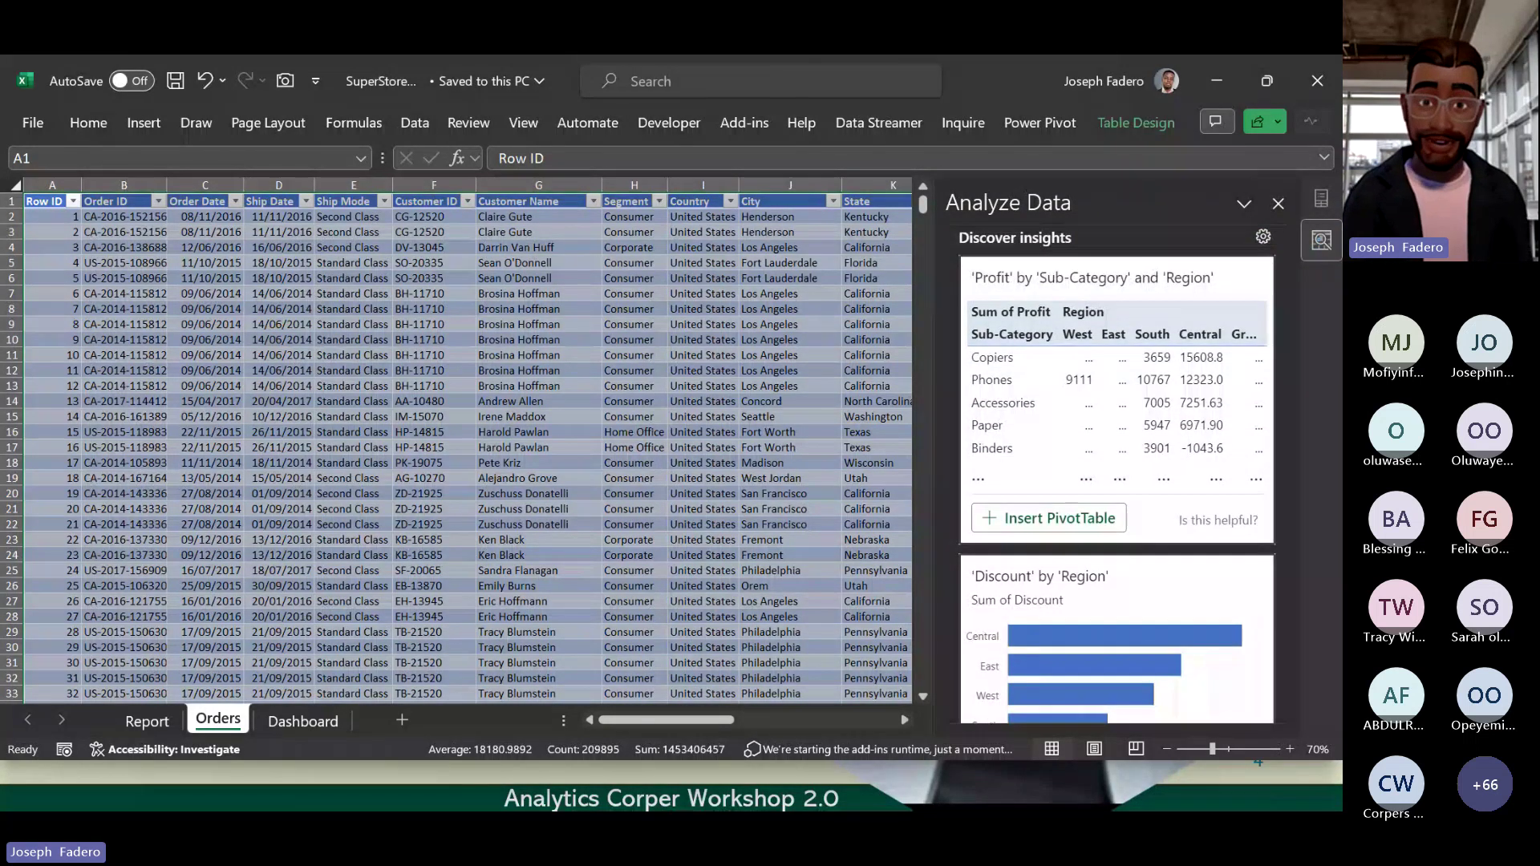
scroll(1117, 474, "down", 3)
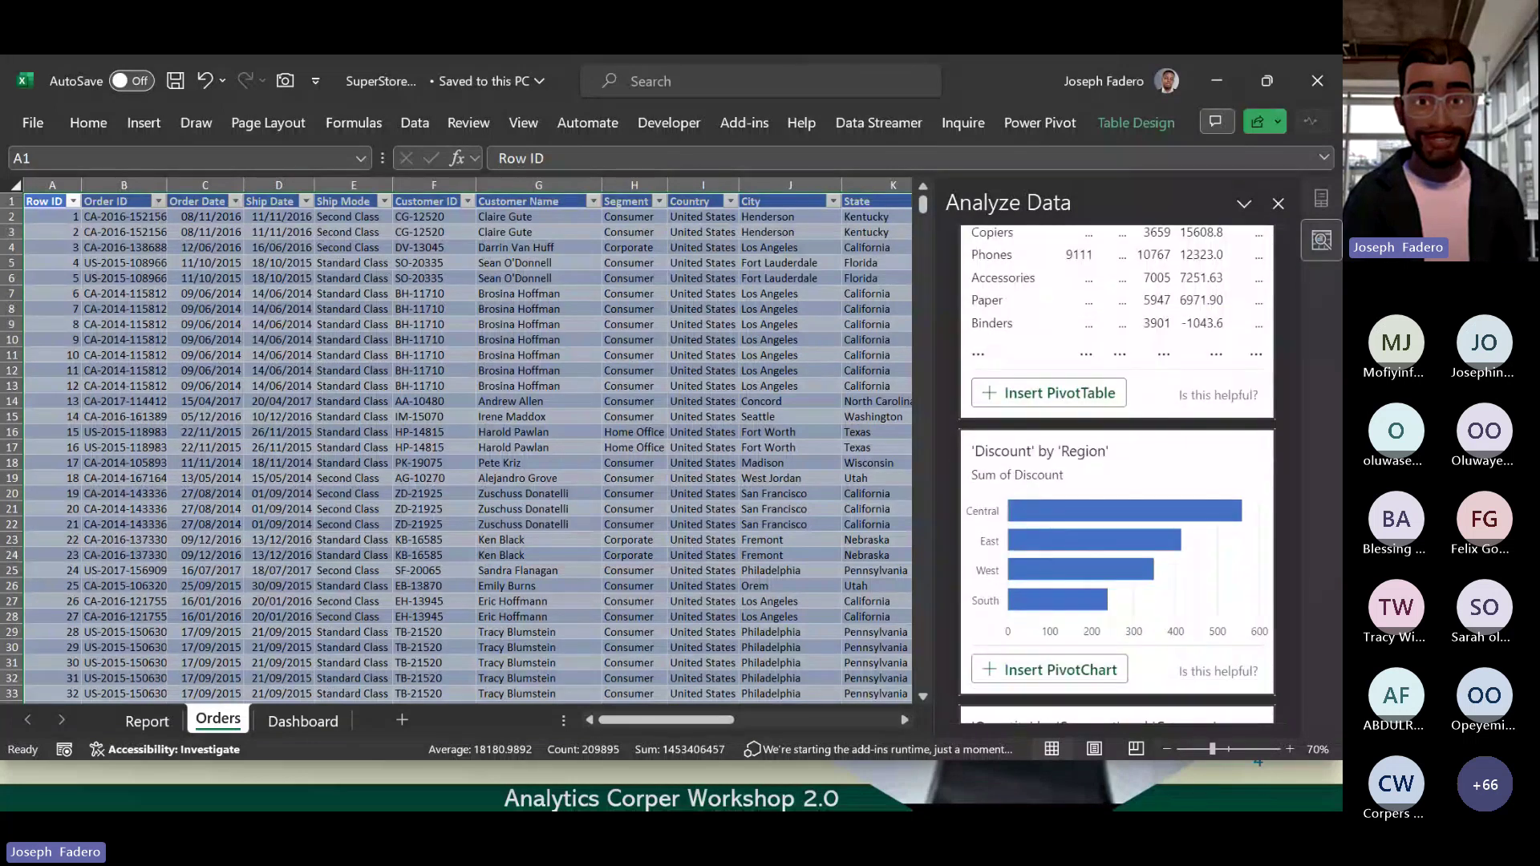
scroll(1116, 474, "down", 3)
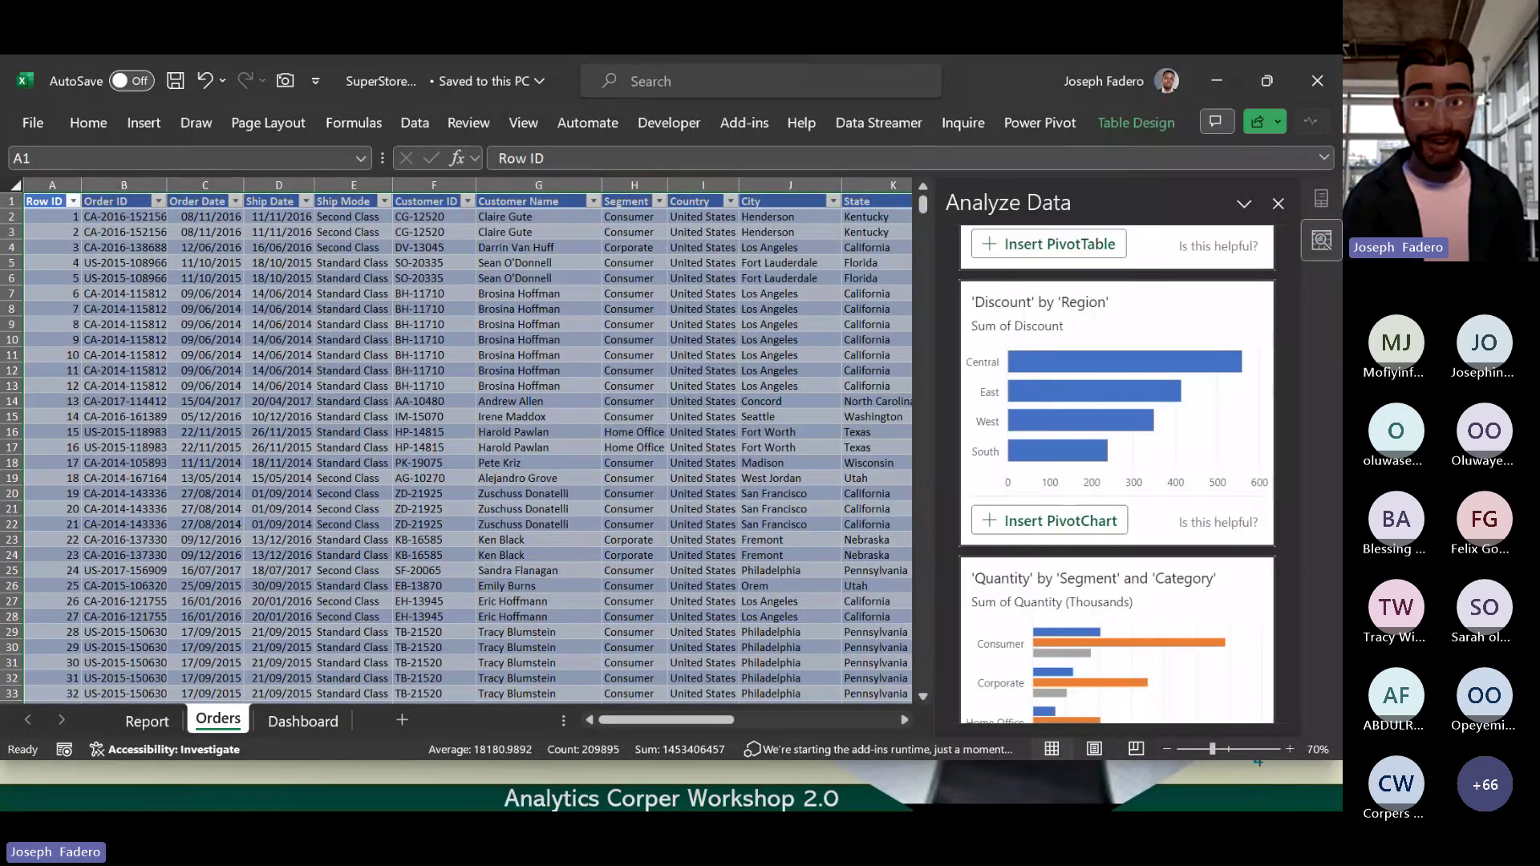
scroll(1117, 473, "down", 2)
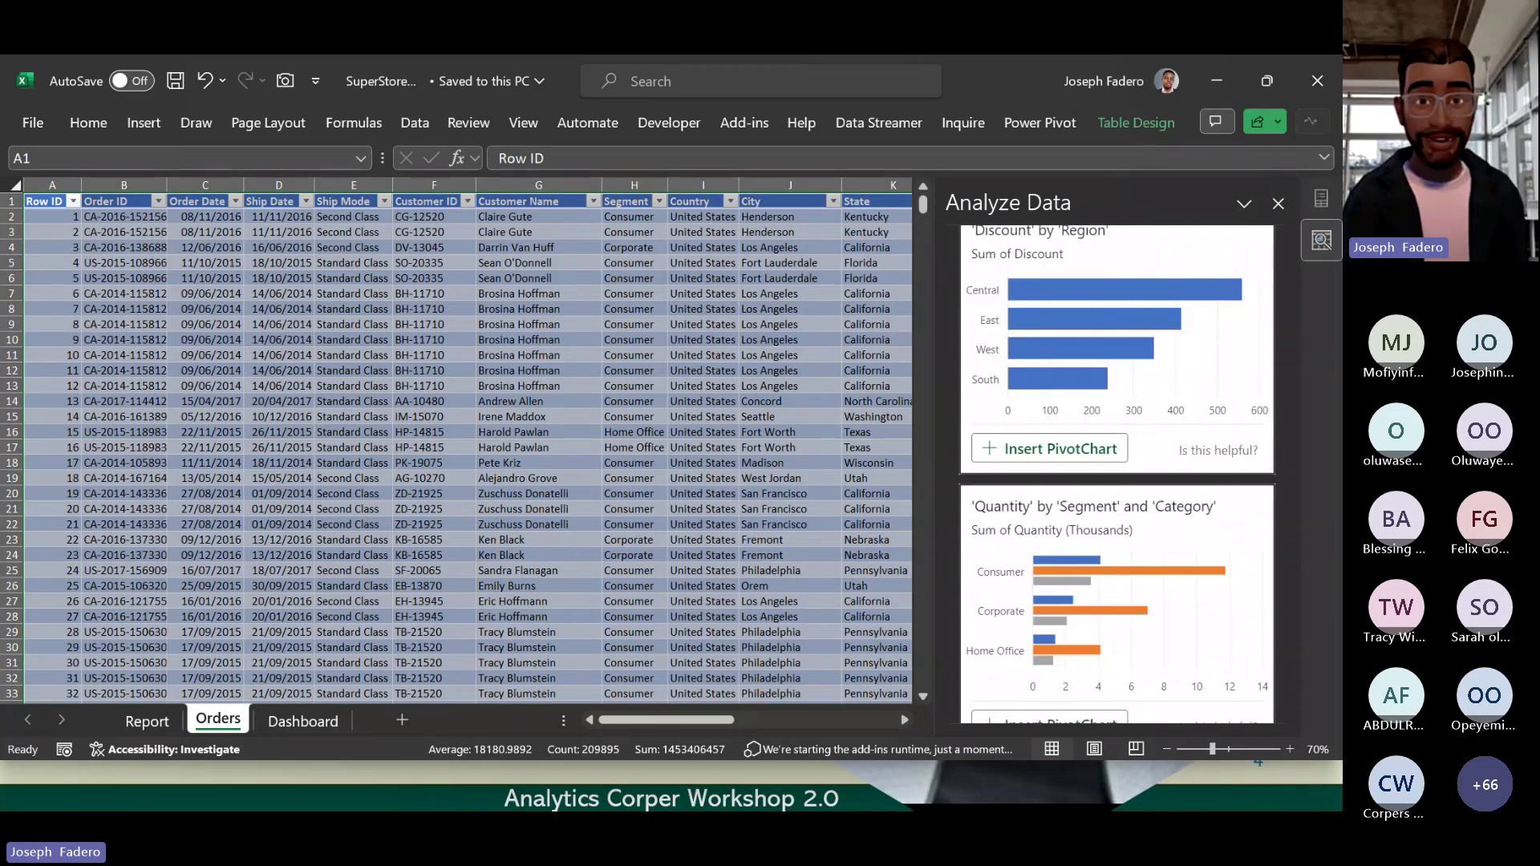
scroll(1117, 473, "up", 8)
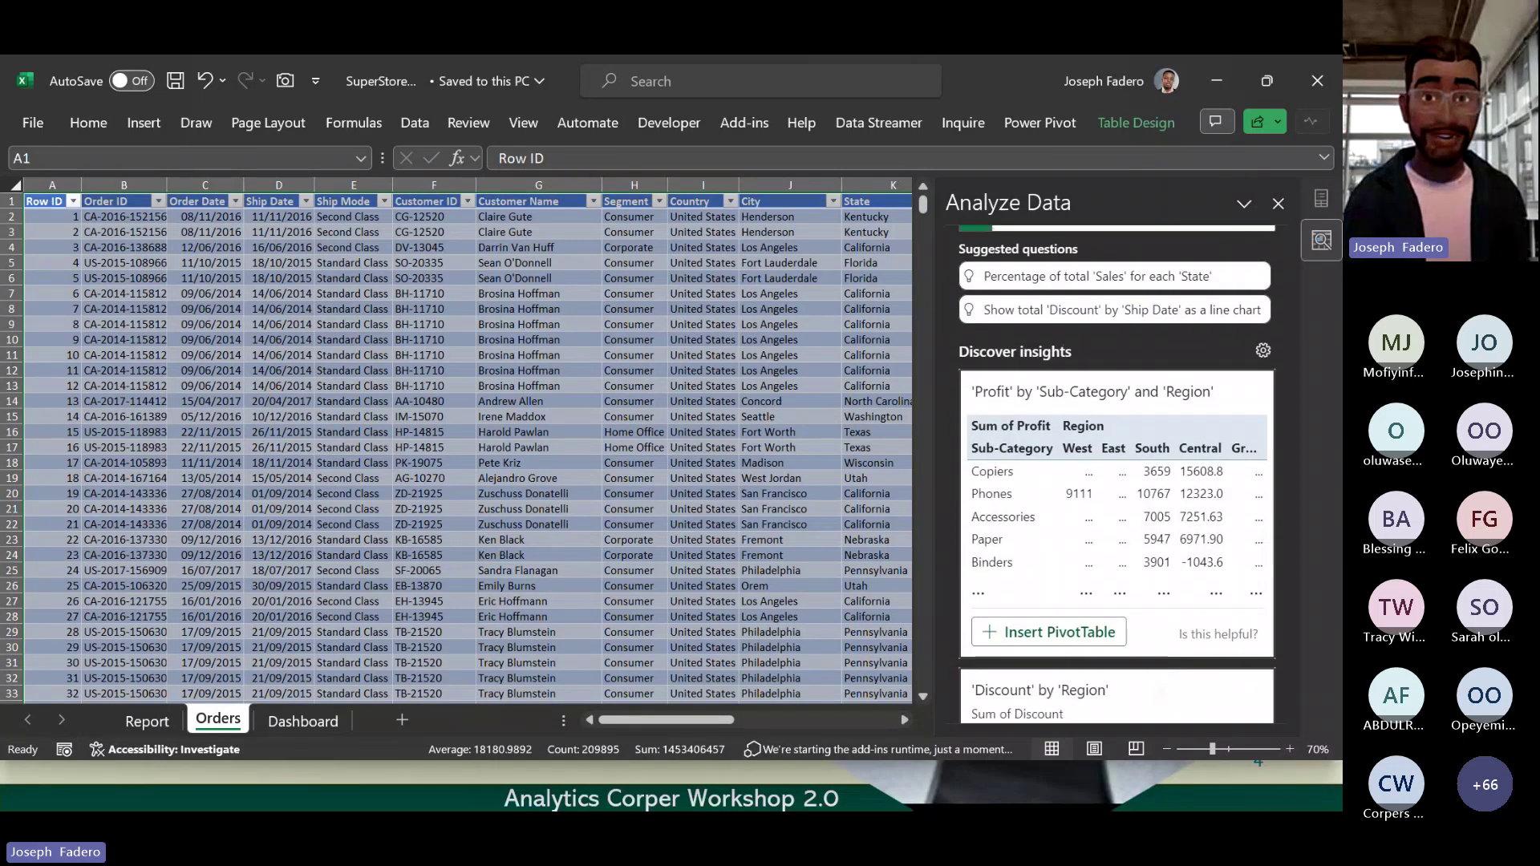
left_click(1048, 632)
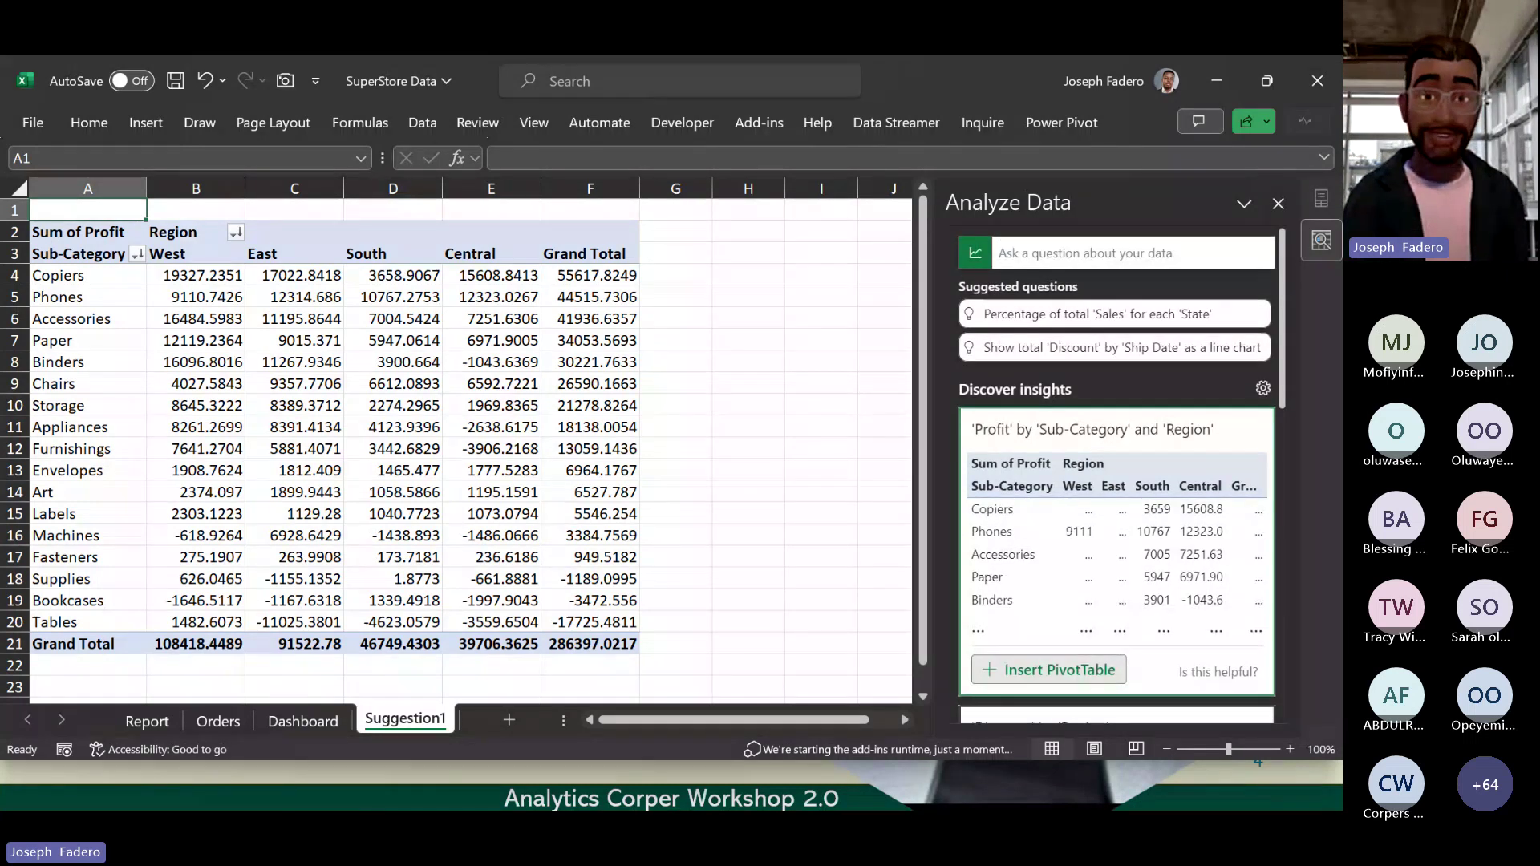
Step: Look through the remaining insights, ask Analyze Data for "Top Selling Segment", and view its answer
scroll(1116, 473, "down", 3)
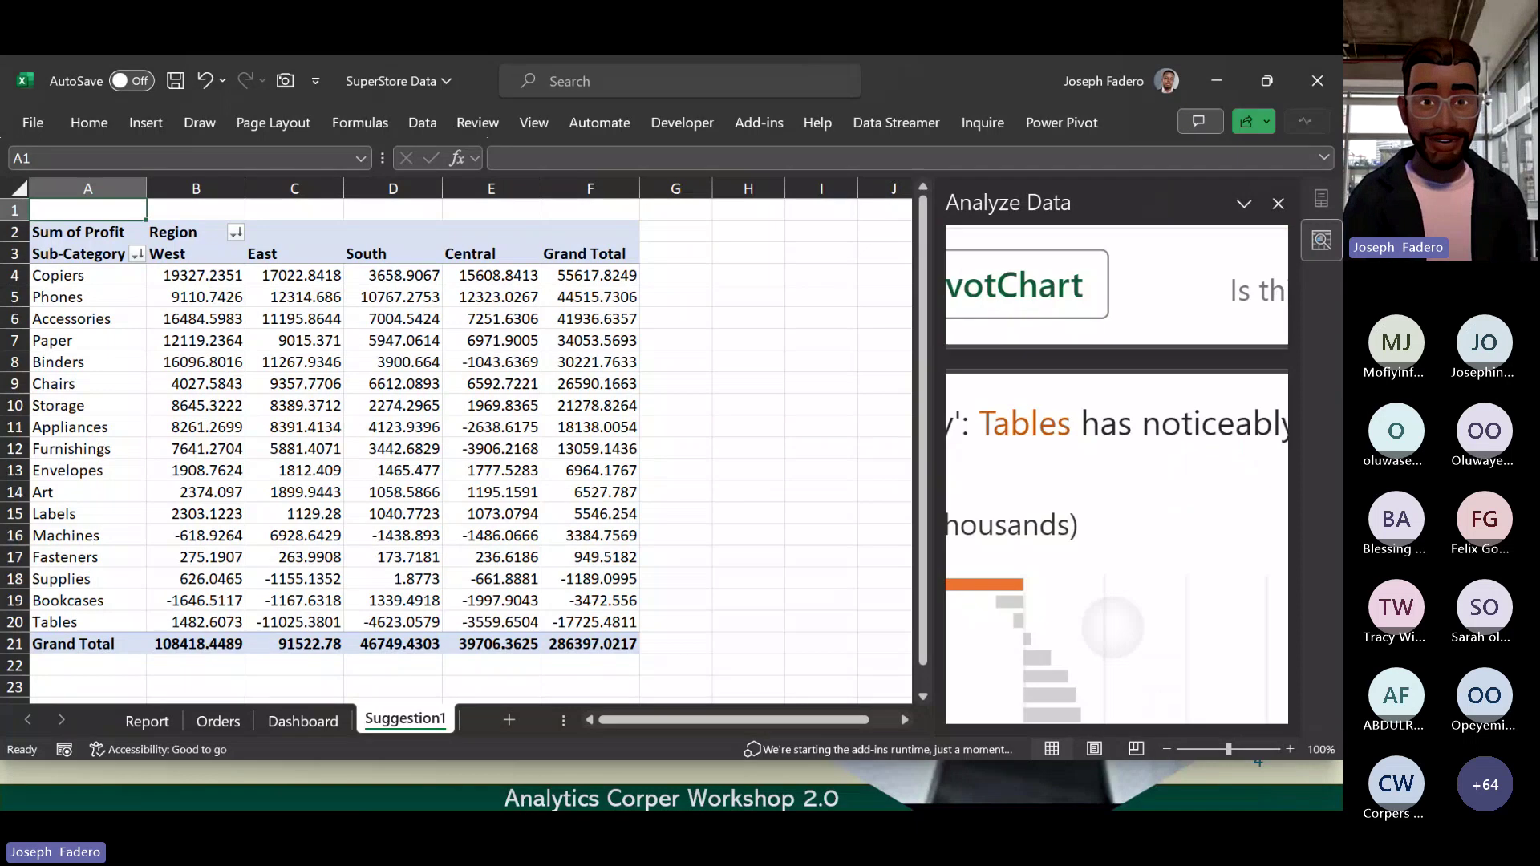
scroll(1116, 473, "down", 2)
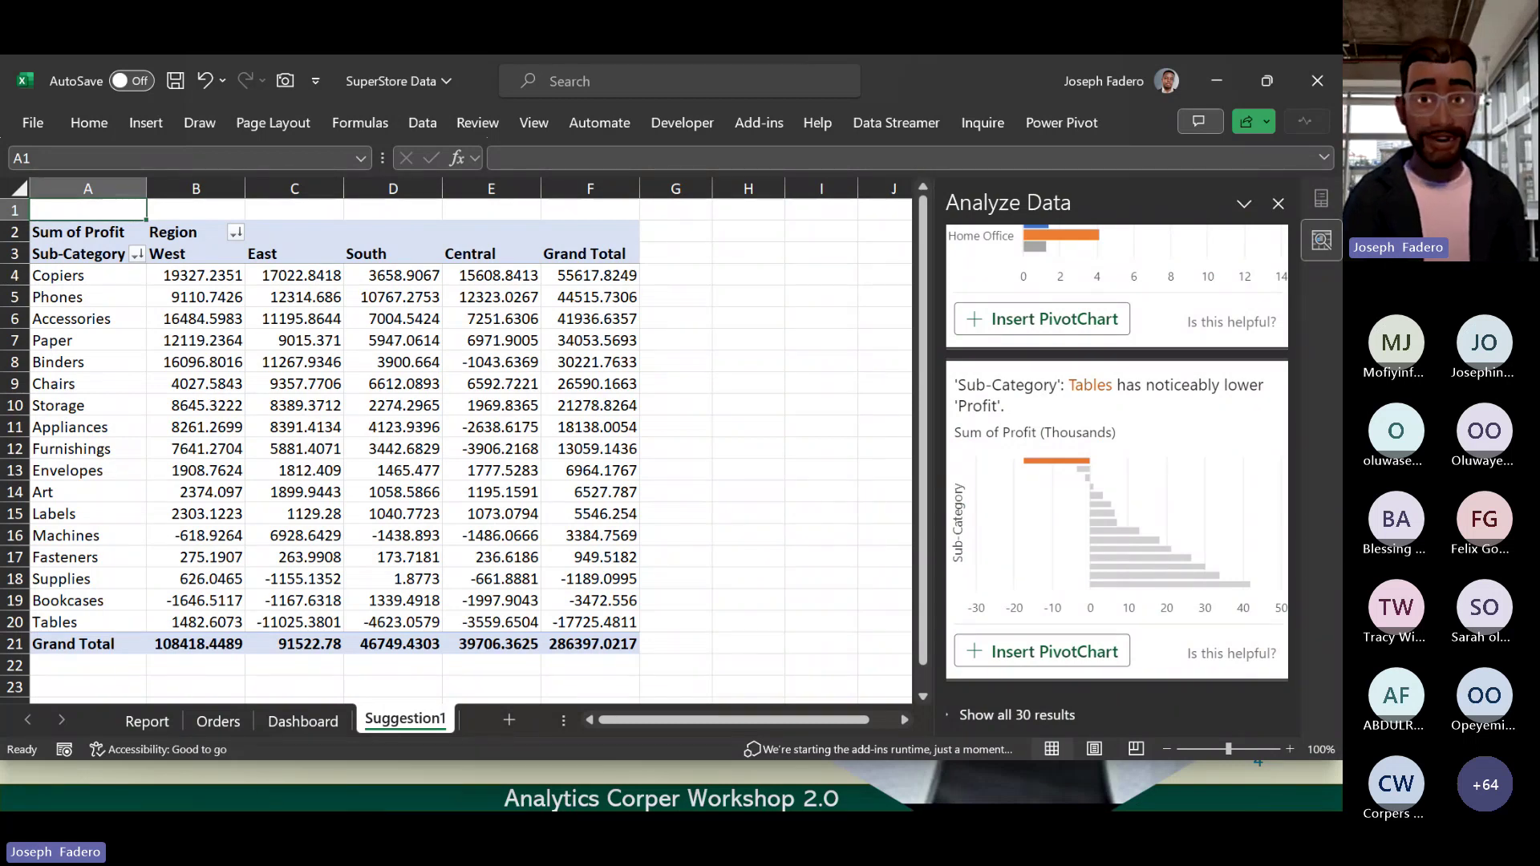
scroll(1116, 473, "down", 10)
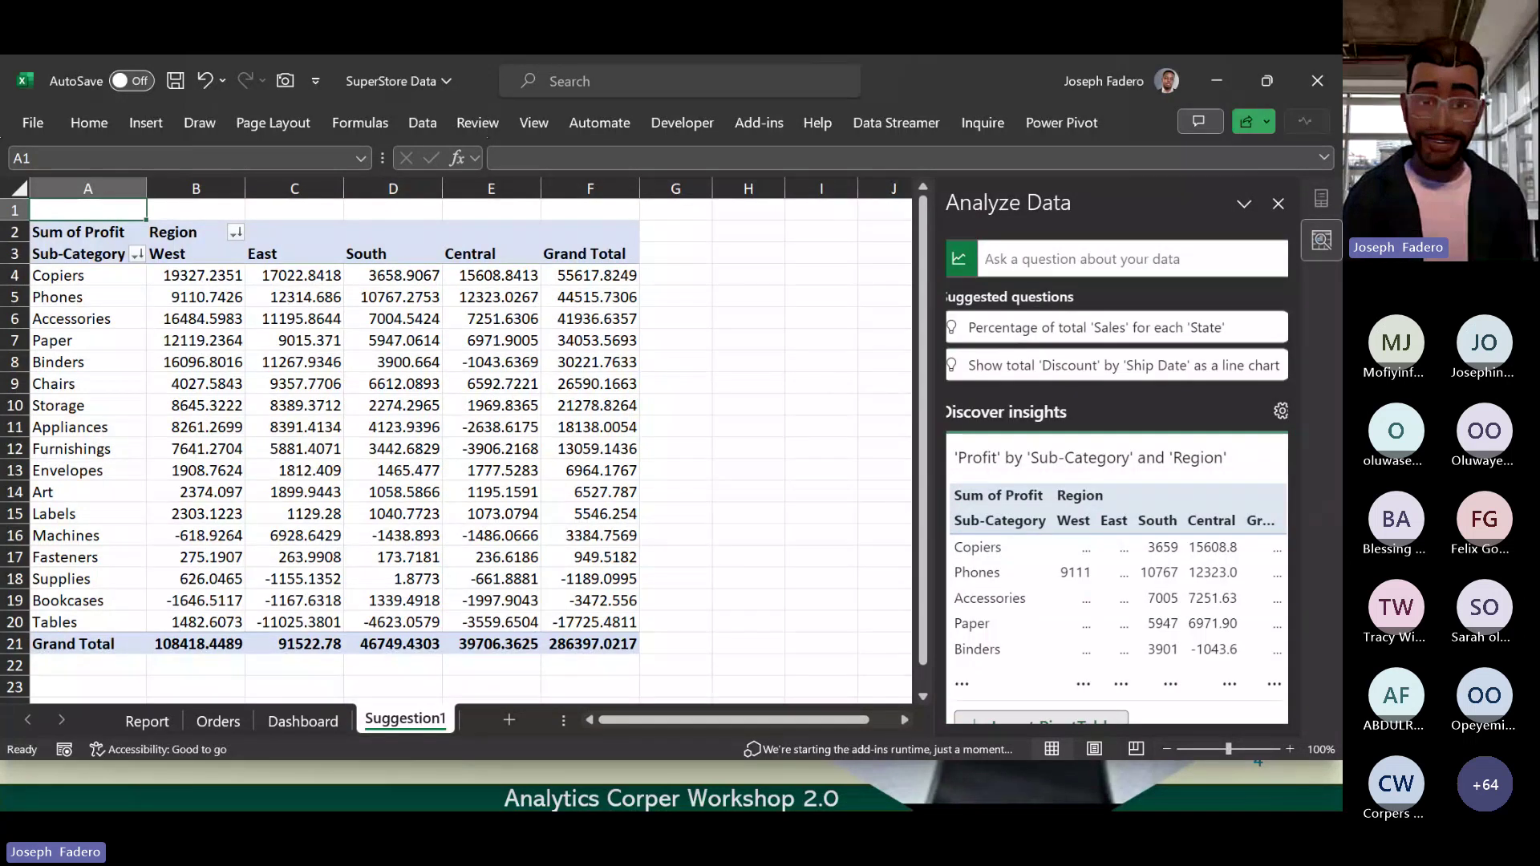
left_click(1123, 258)
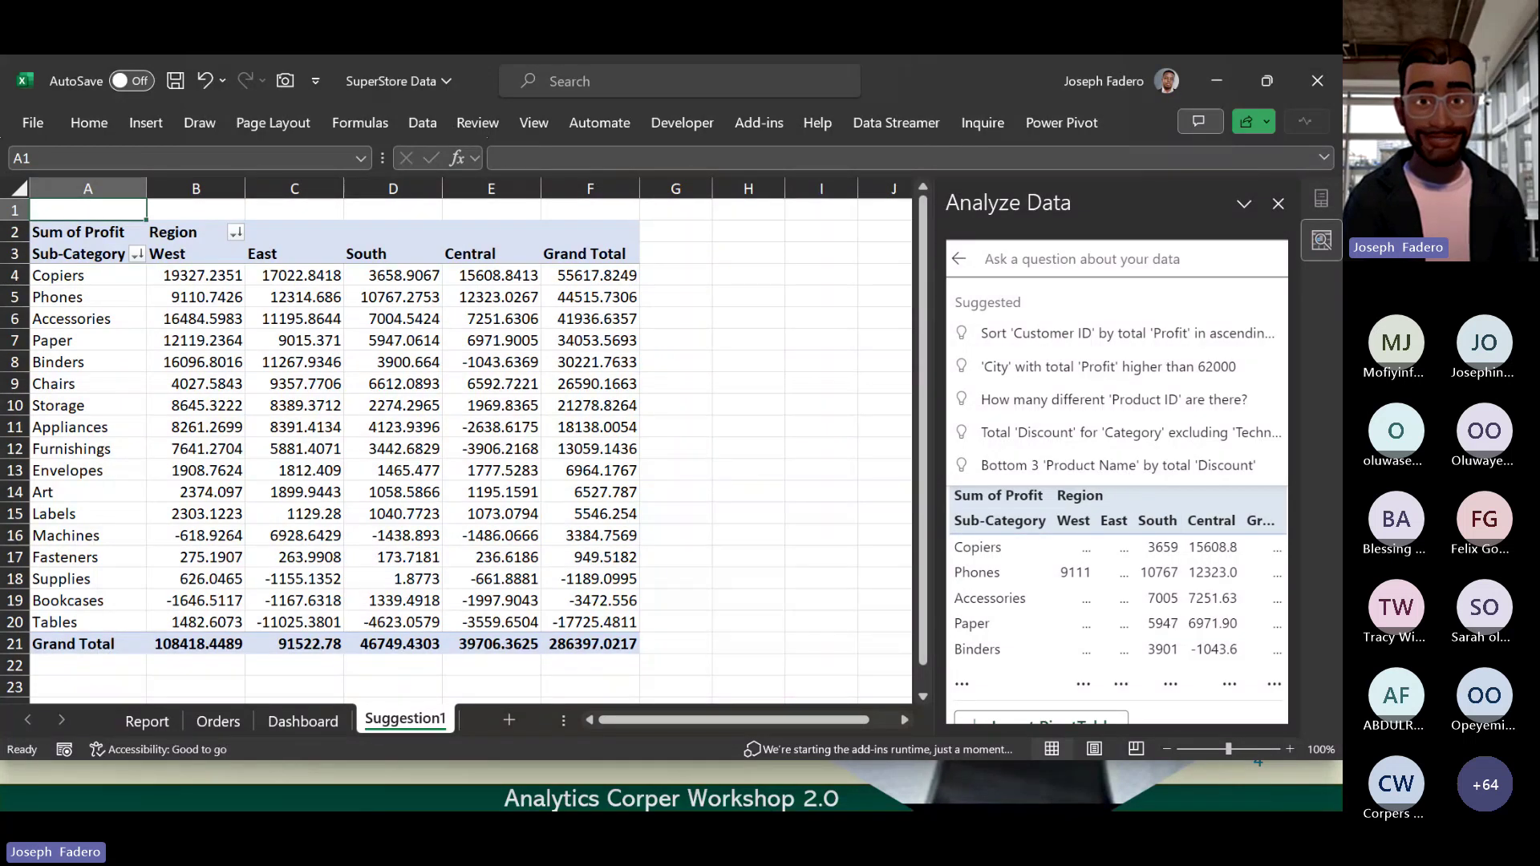
type("Top")
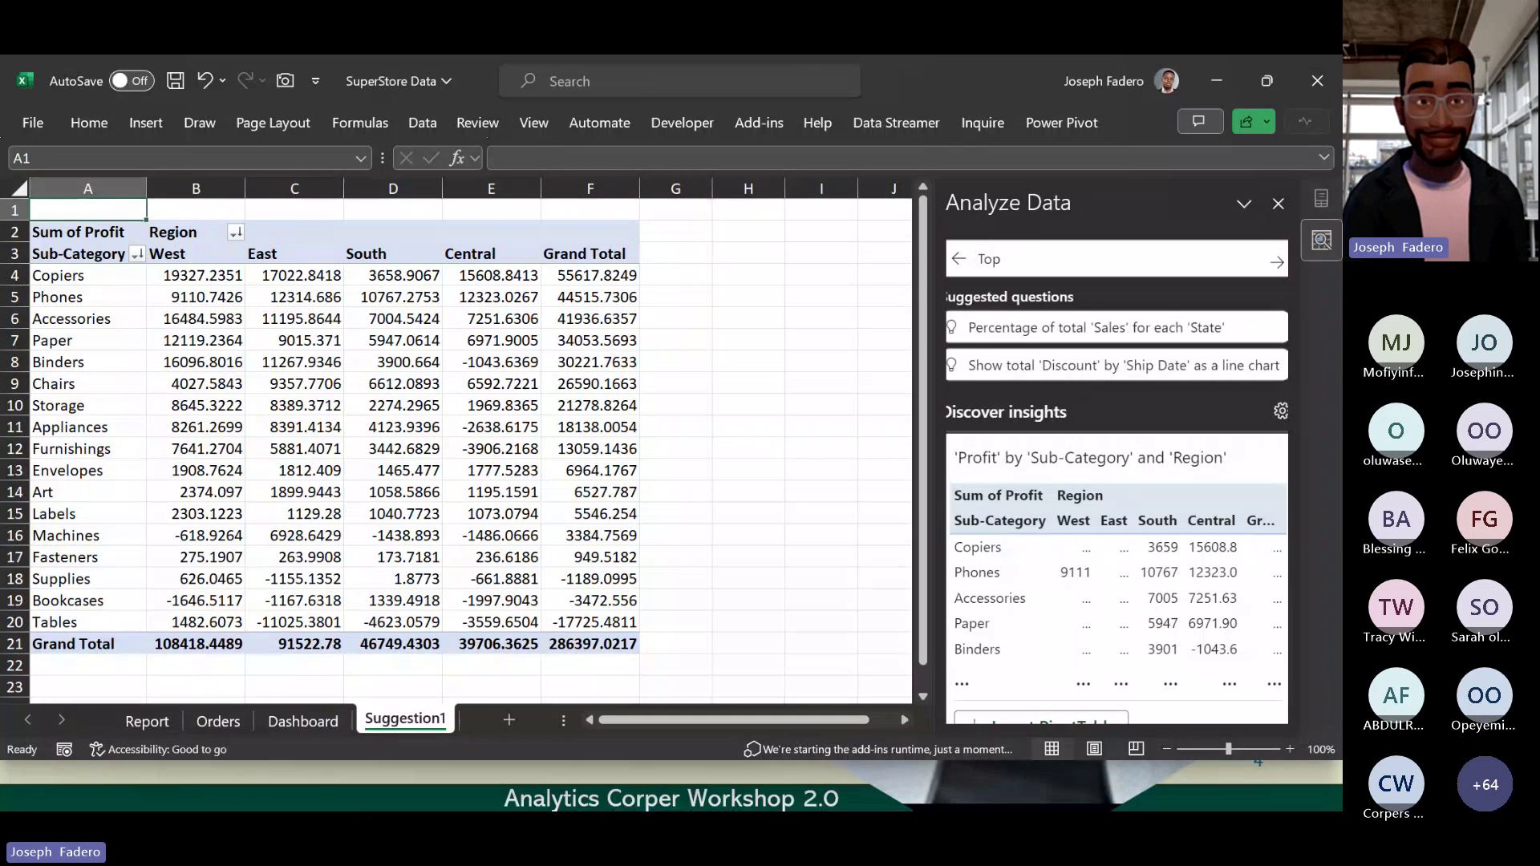
type(" Sel")
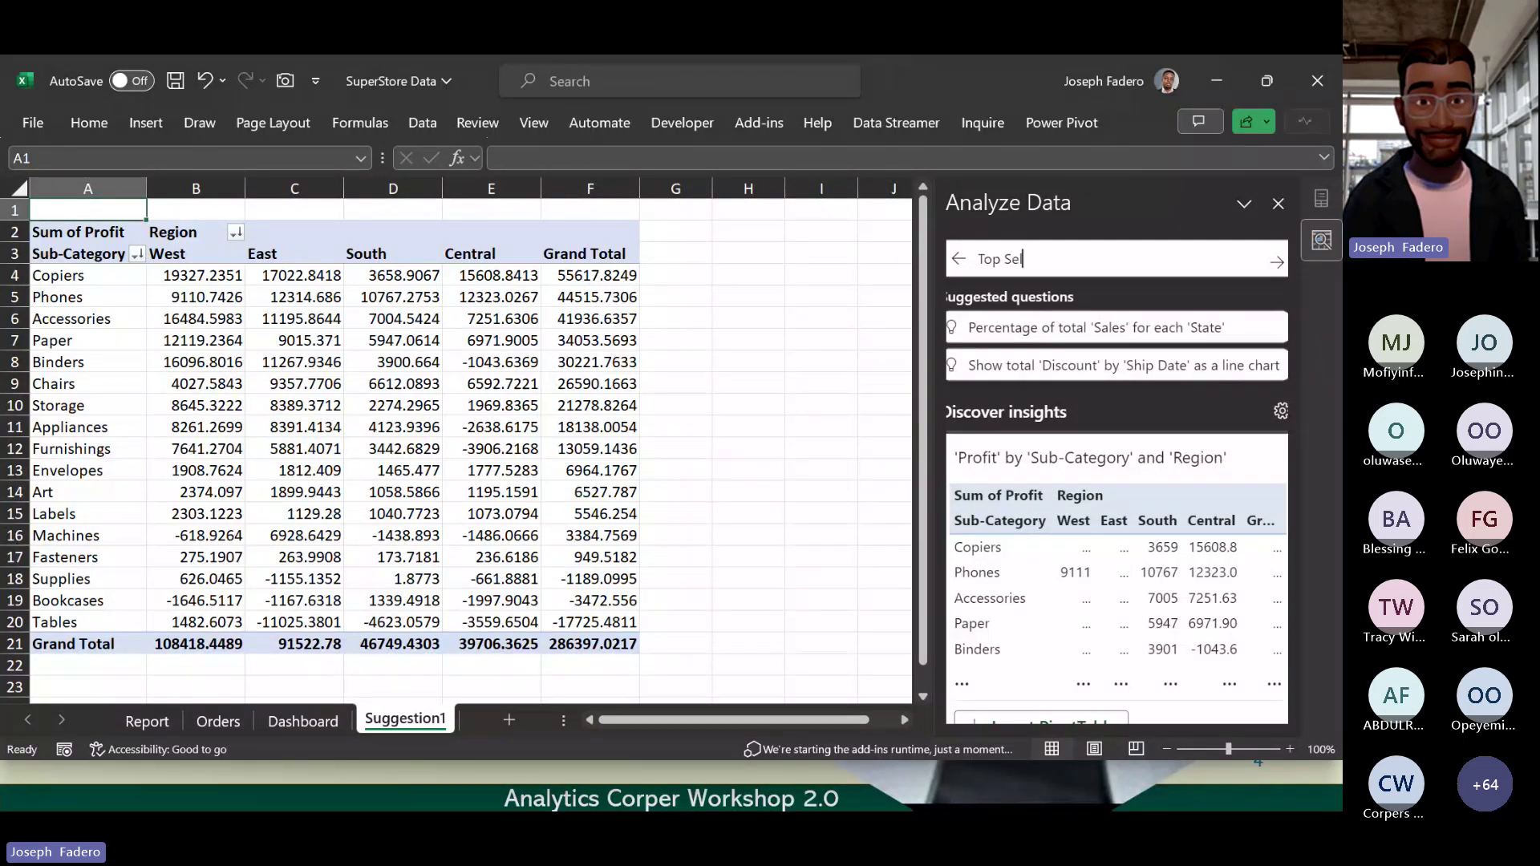
type("ling Segment")
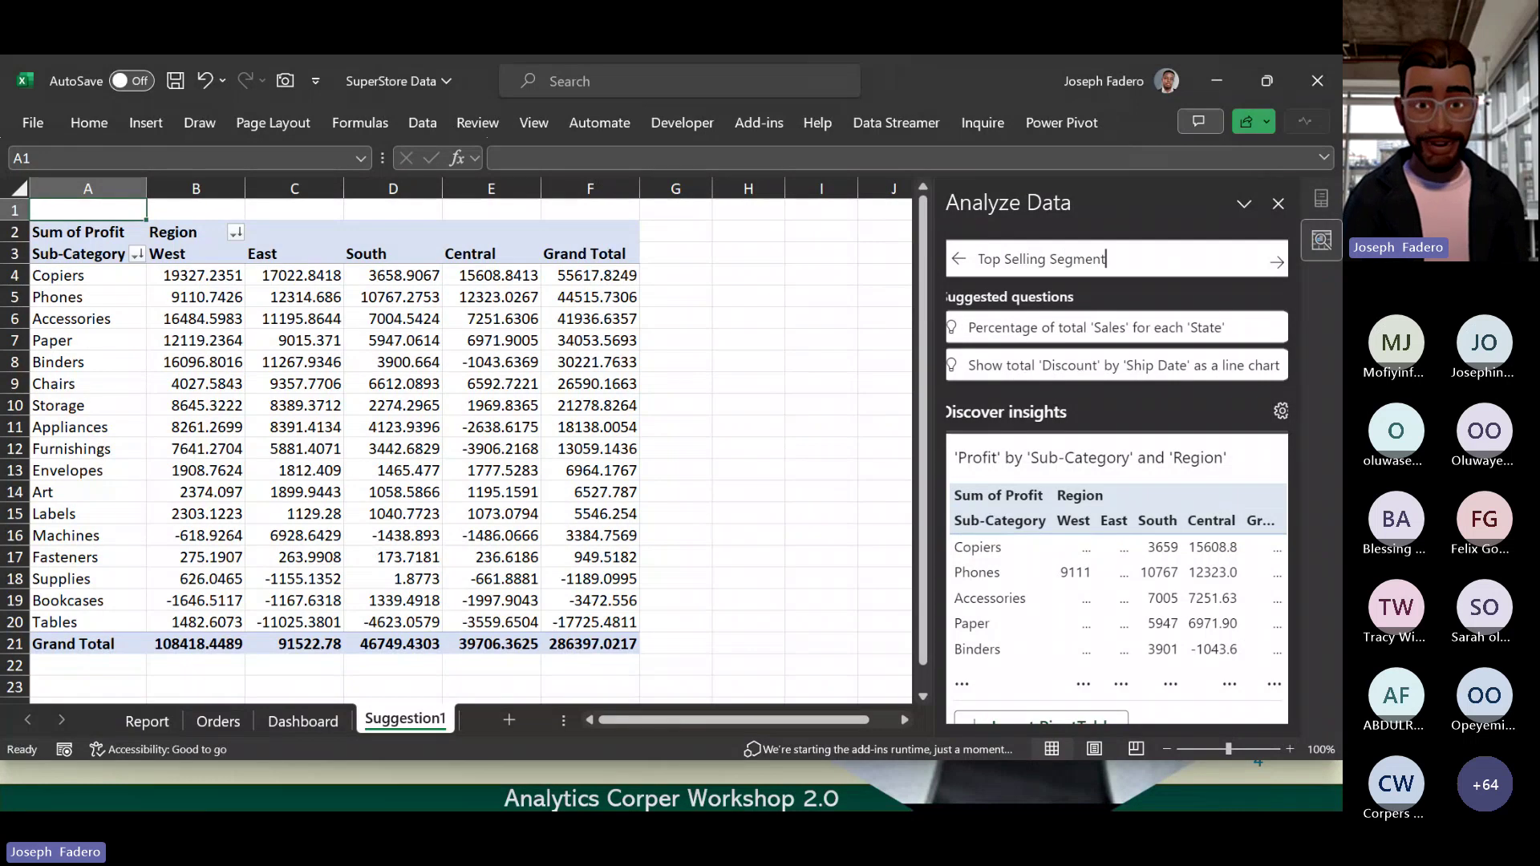
key("Return")
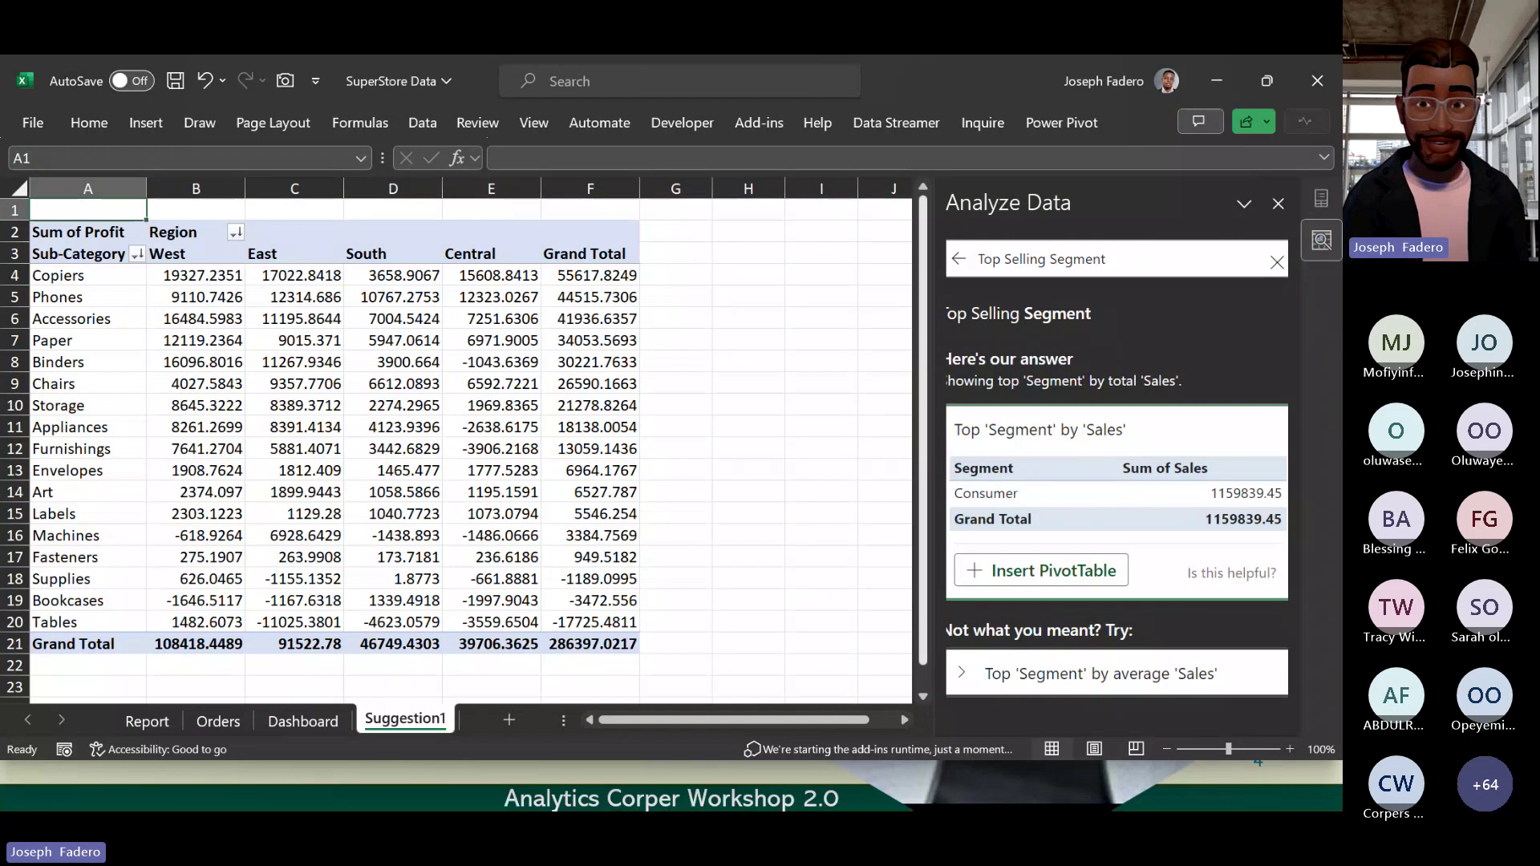
scroll(1117, 481, "down", 1)
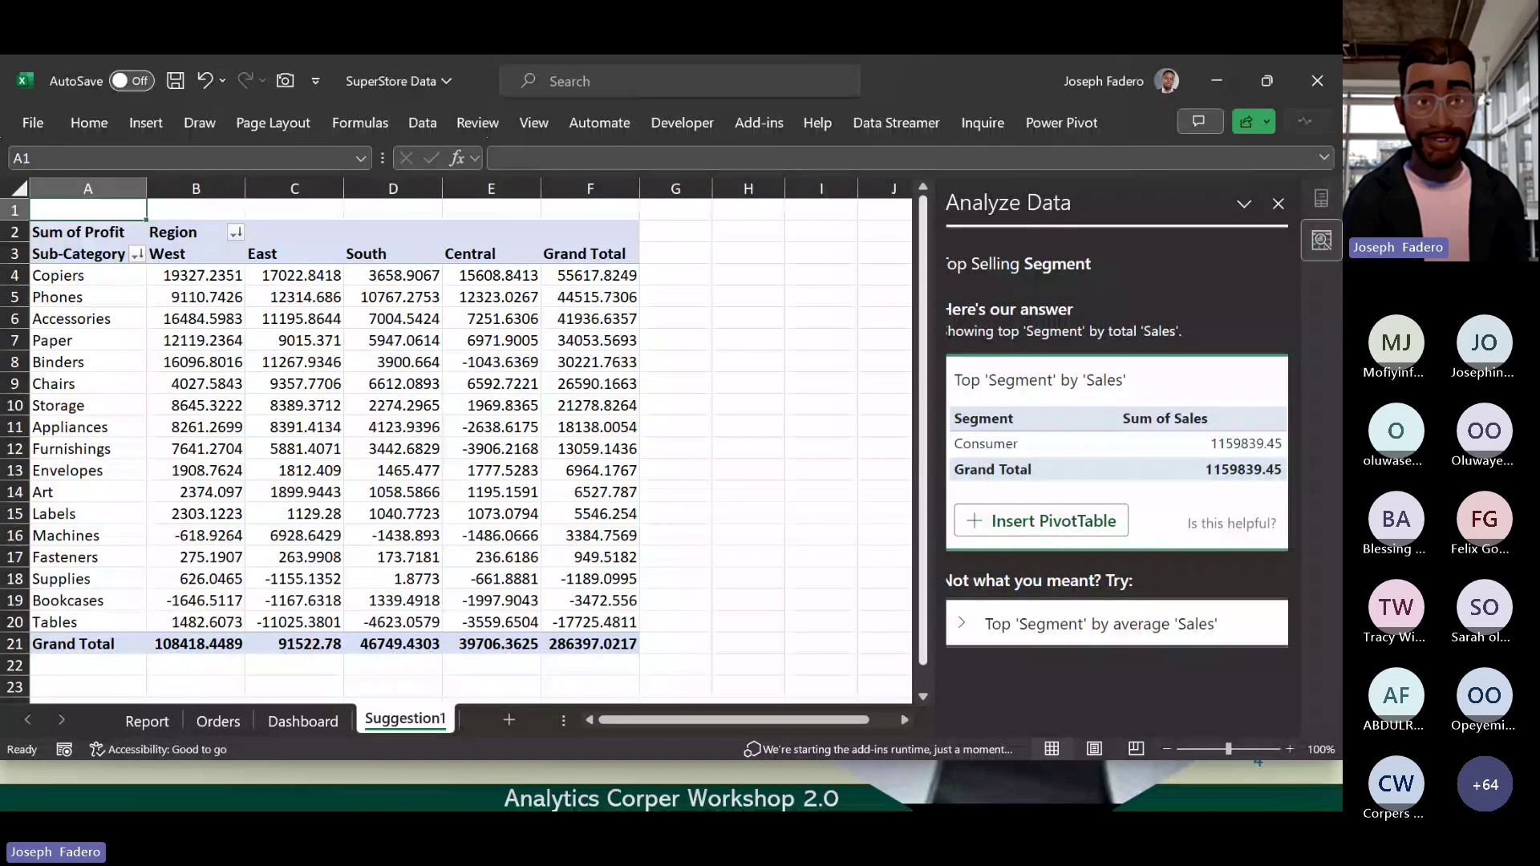
scroll(1116, 461, "up", 1)
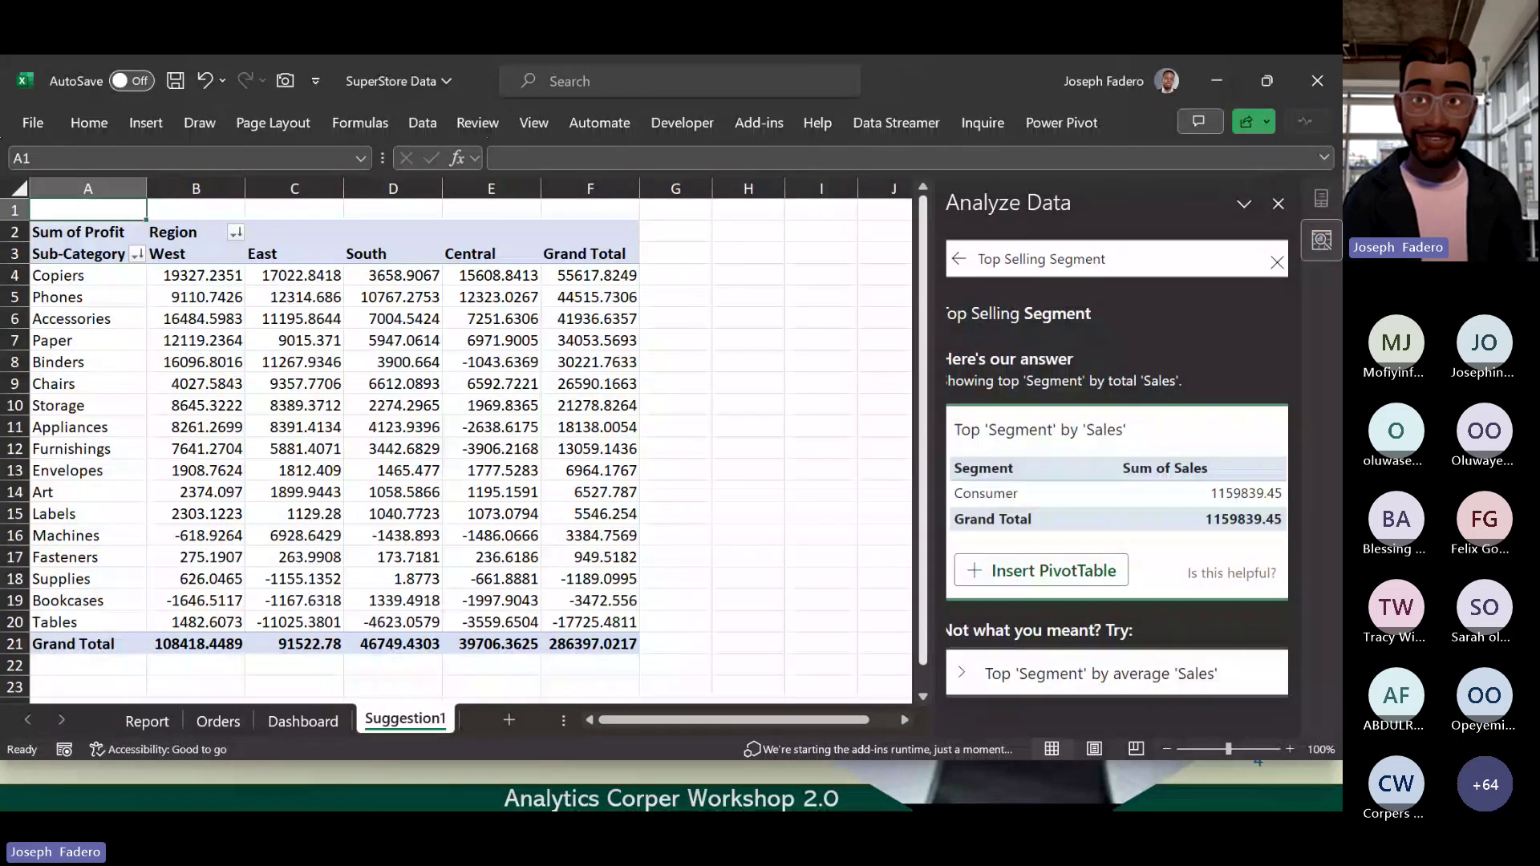
left_click(1105, 282)
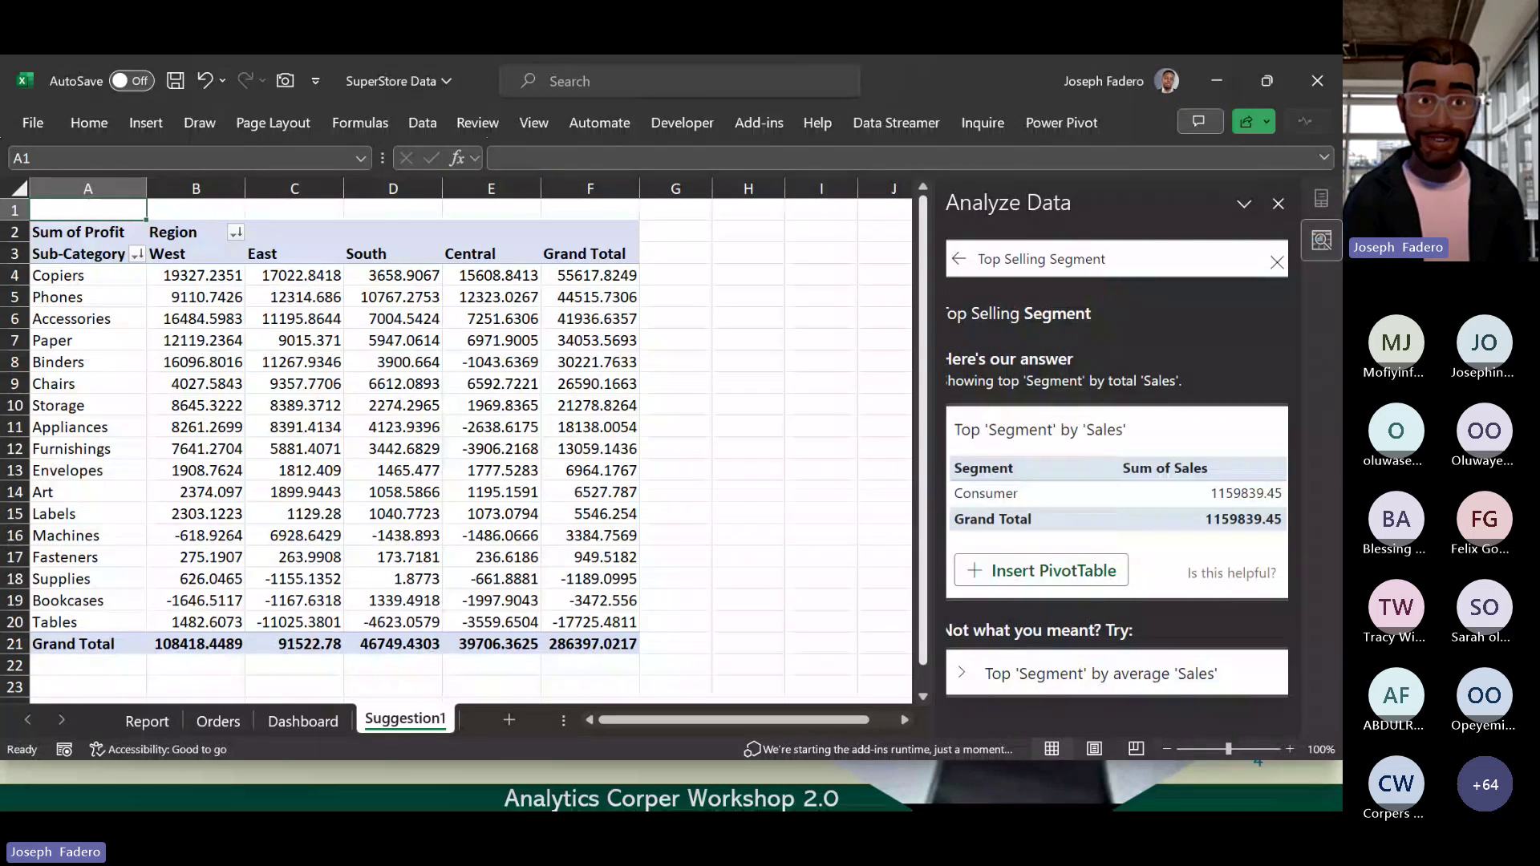
Step: Switch to the Teams meeting chat, read the questions from 14:47 through the newest messages, and return to SuperStore Data
key("alt+Tab")
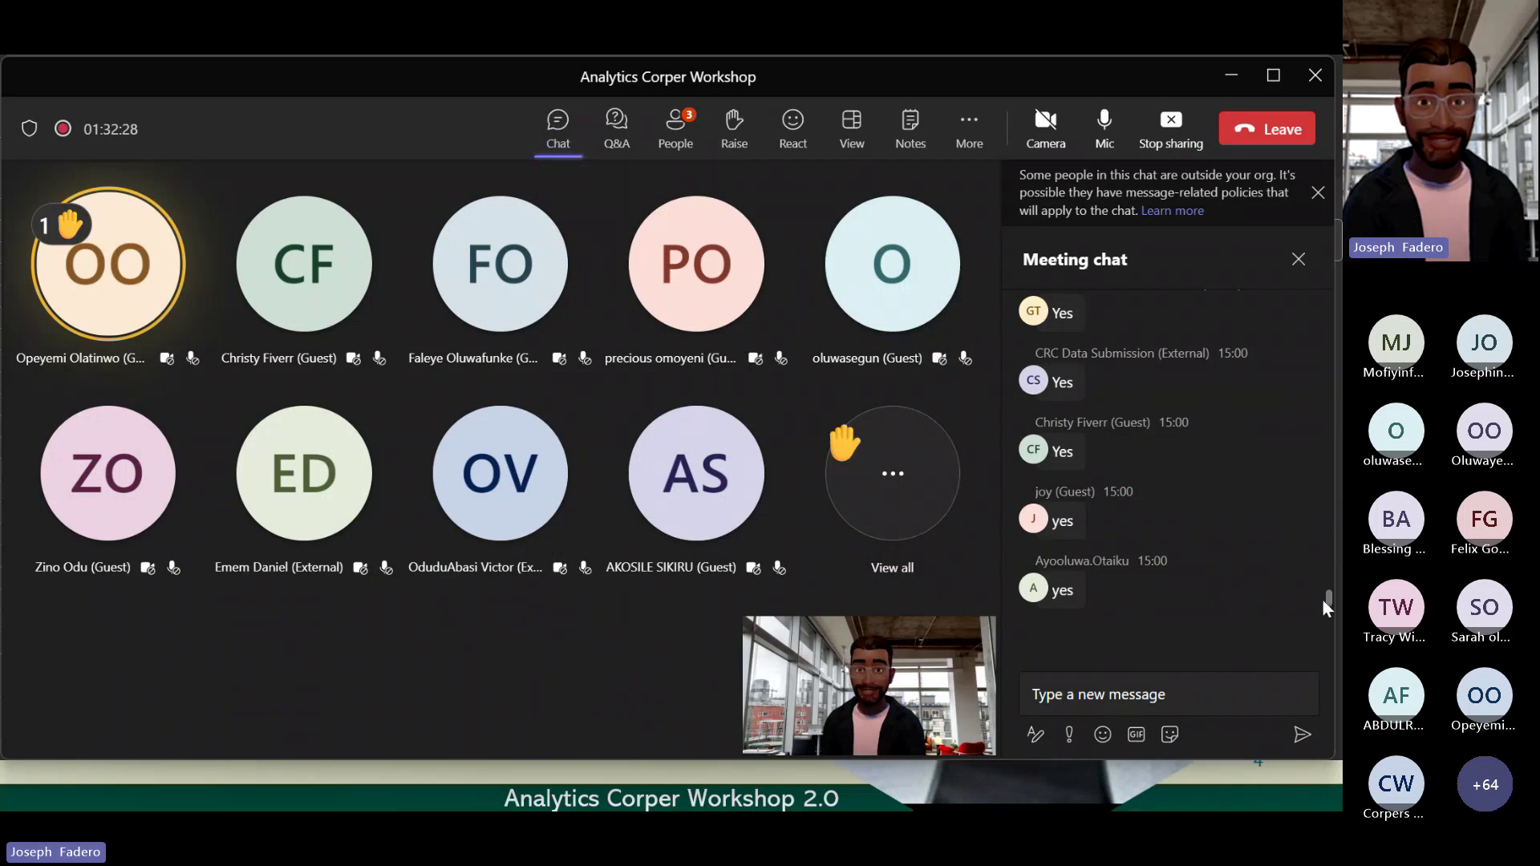
left_click_drag(1331, 599, 1335, 500)
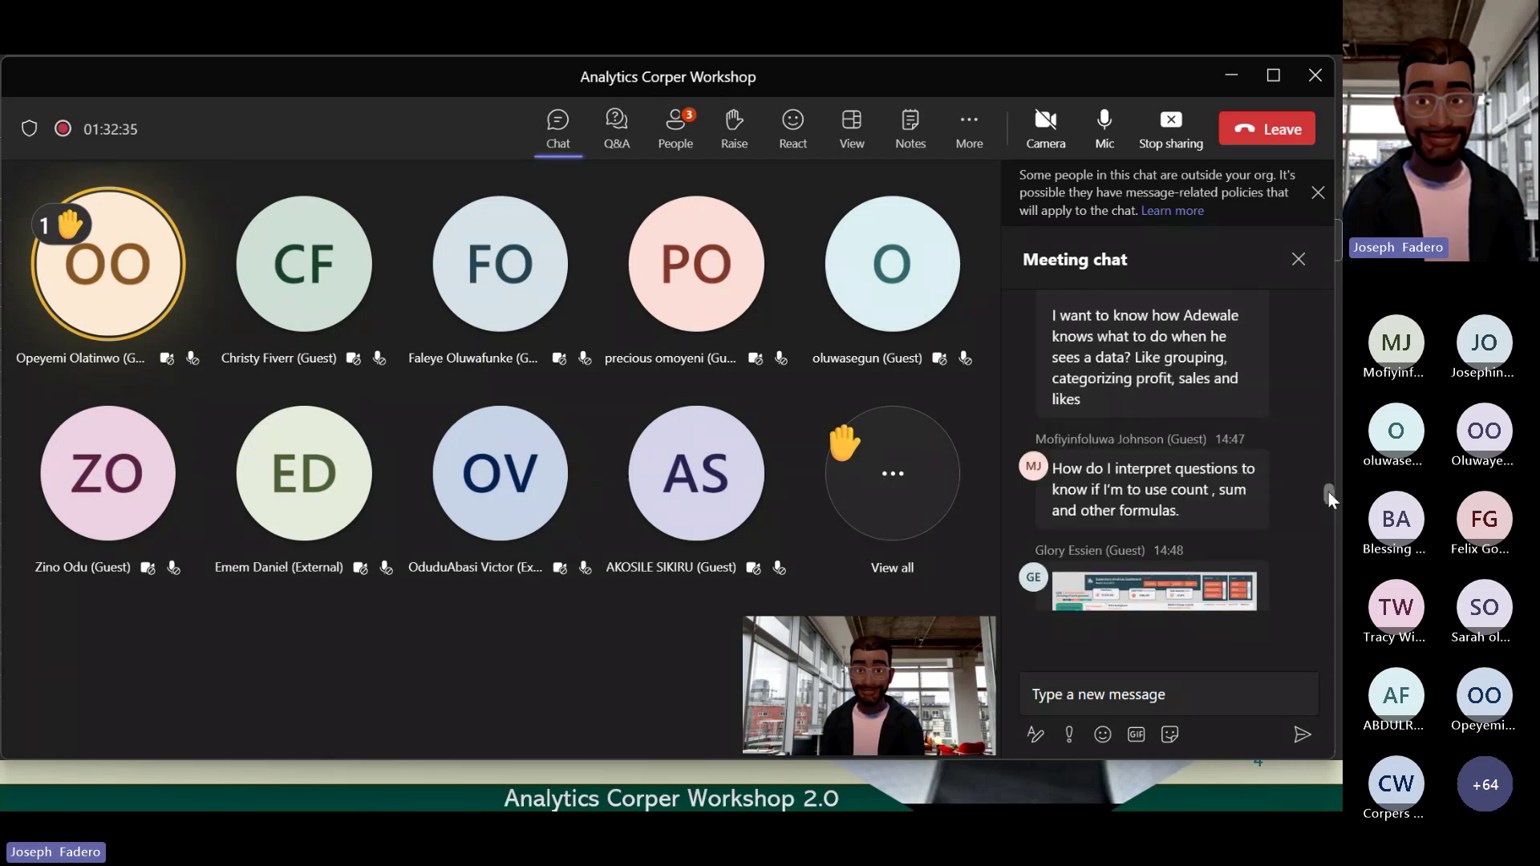
left_click_drag(1326, 489, 1337, 542)
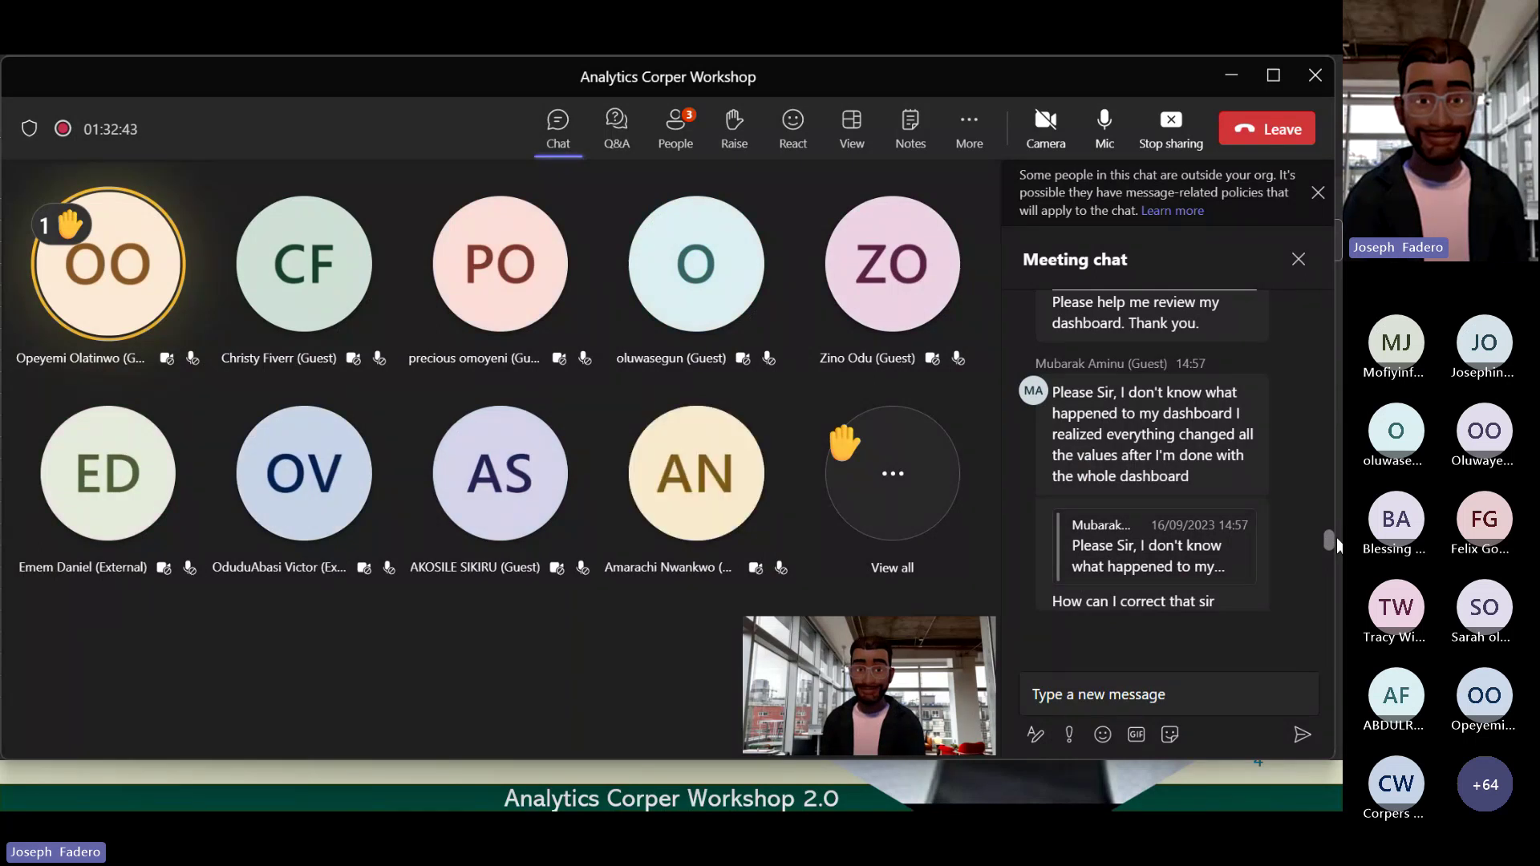
left_click_drag(1338, 546, 1340, 572)
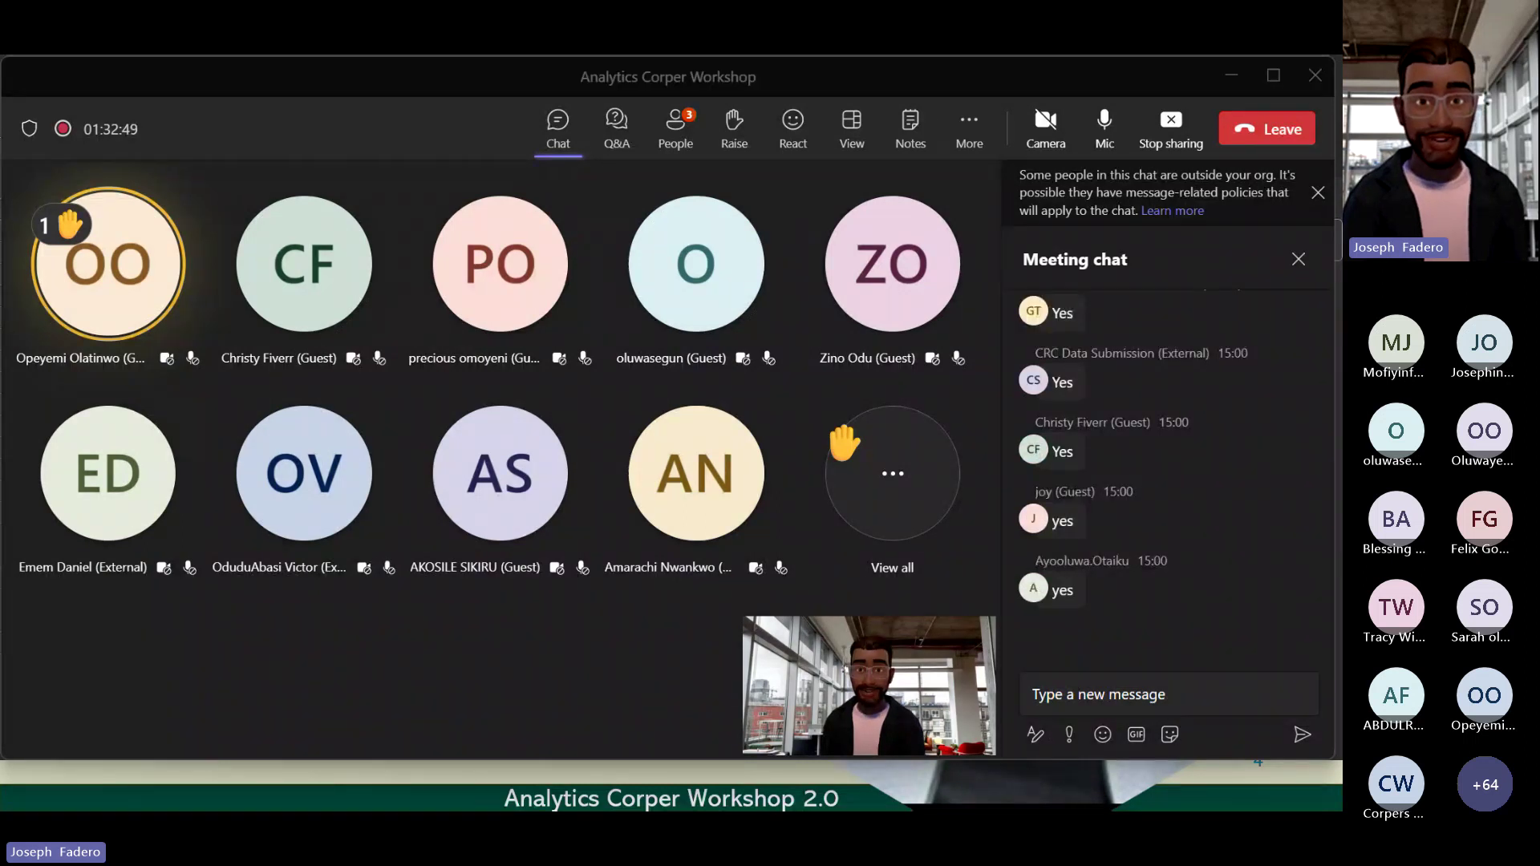
key("alt+Tab")
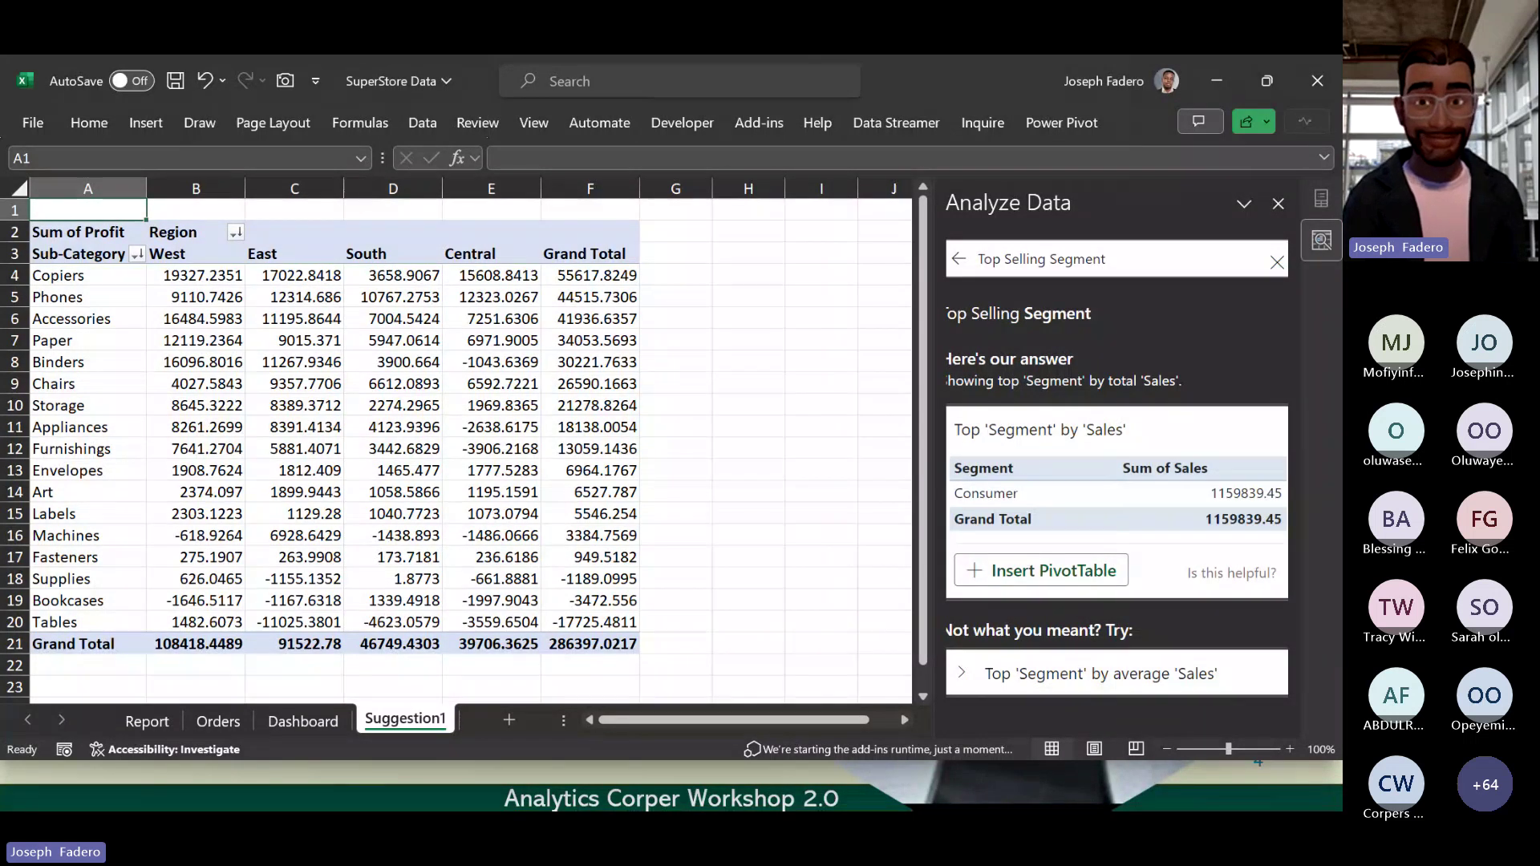
Step: Close Analyze Data and delete the Suggestion1 sheet from the workbook
left_click(1278, 204)
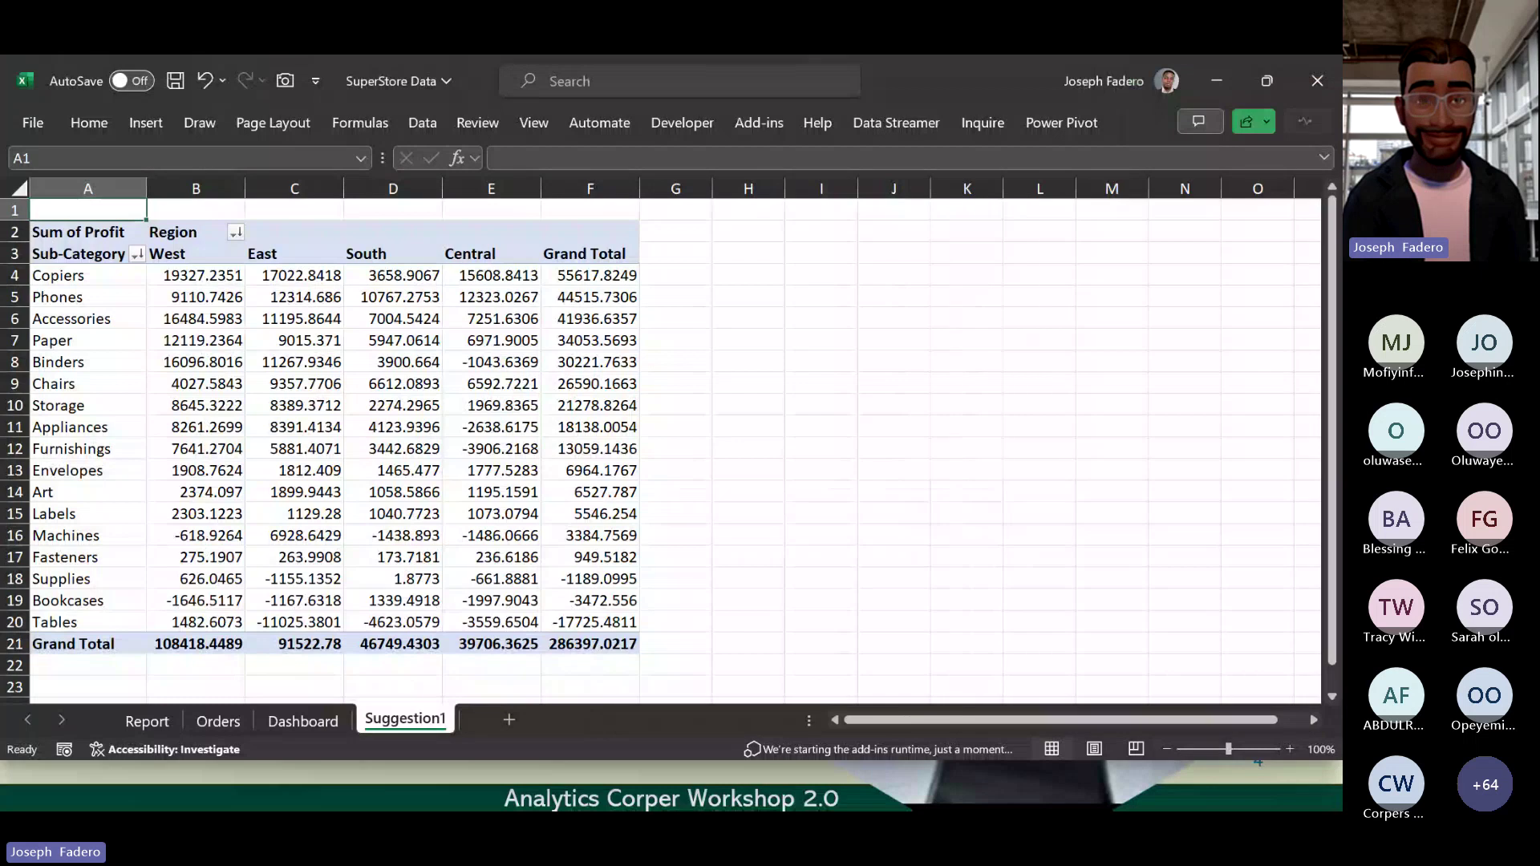
left_click(1039, 470)
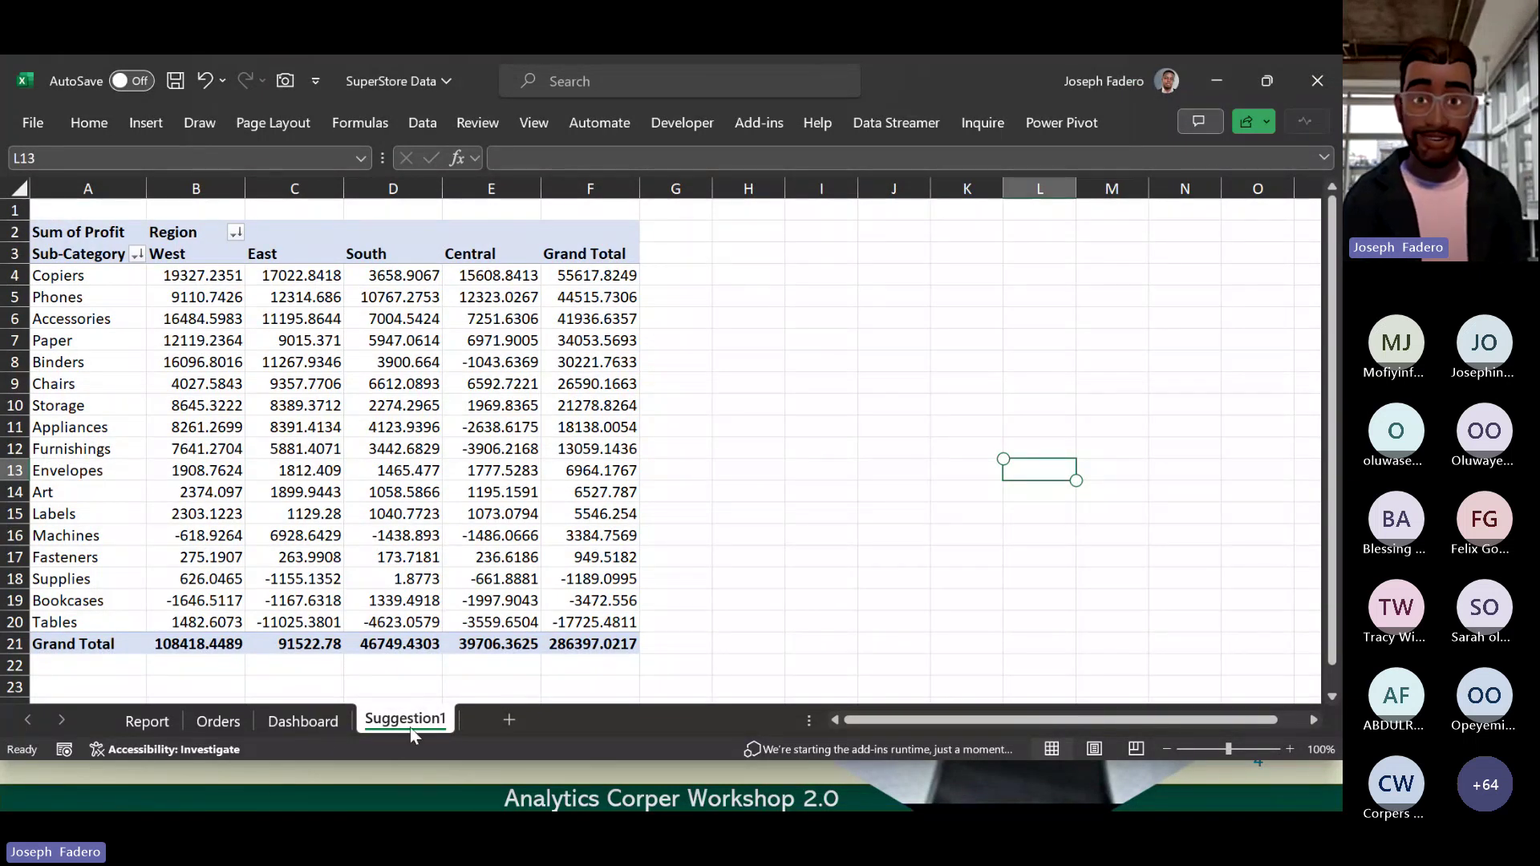
right_click(449, 719)
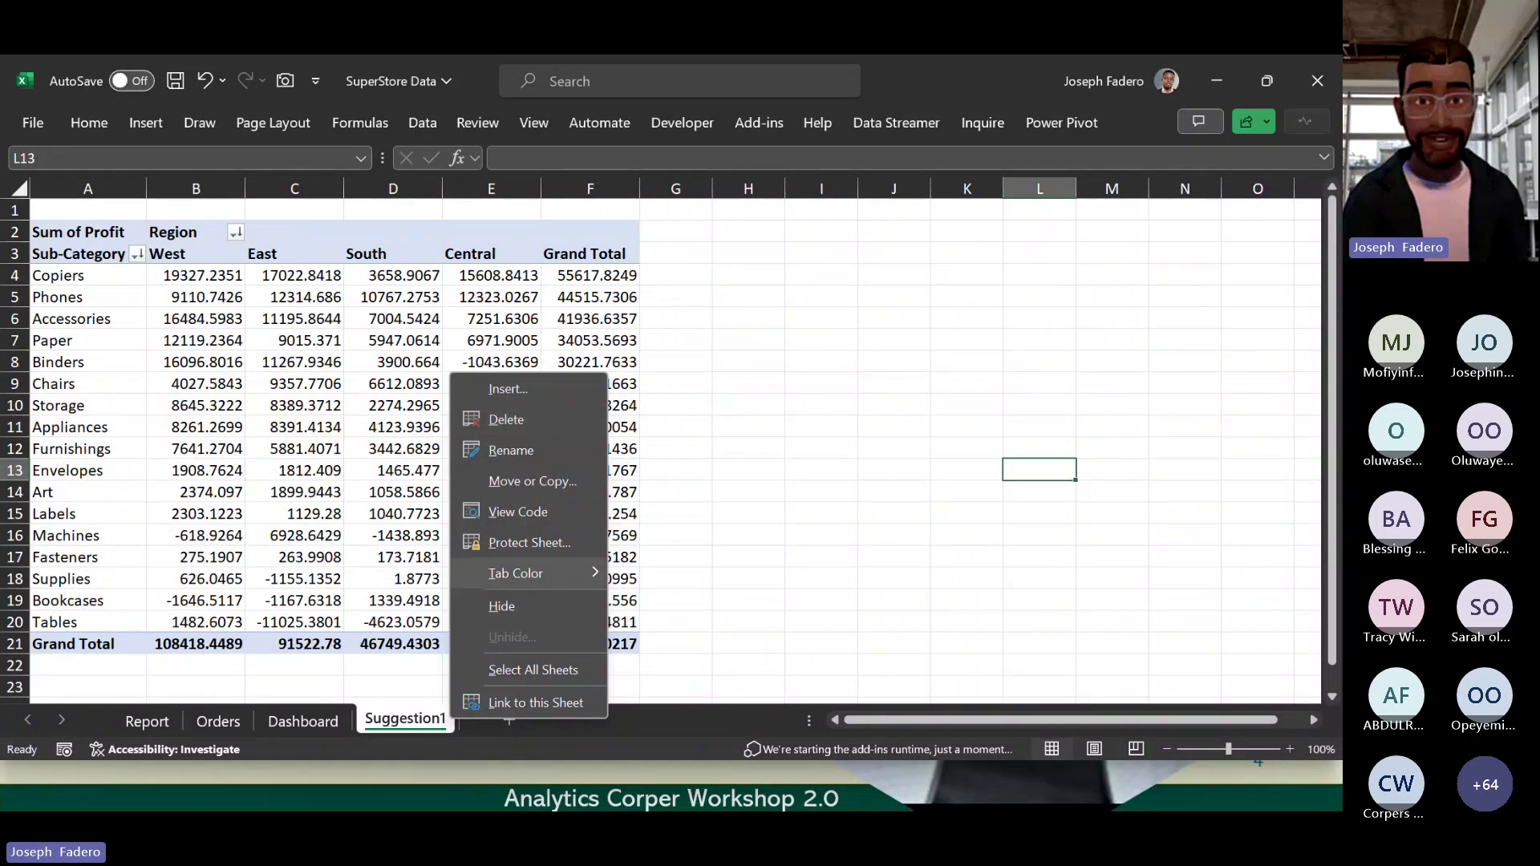
left_click(515, 573)
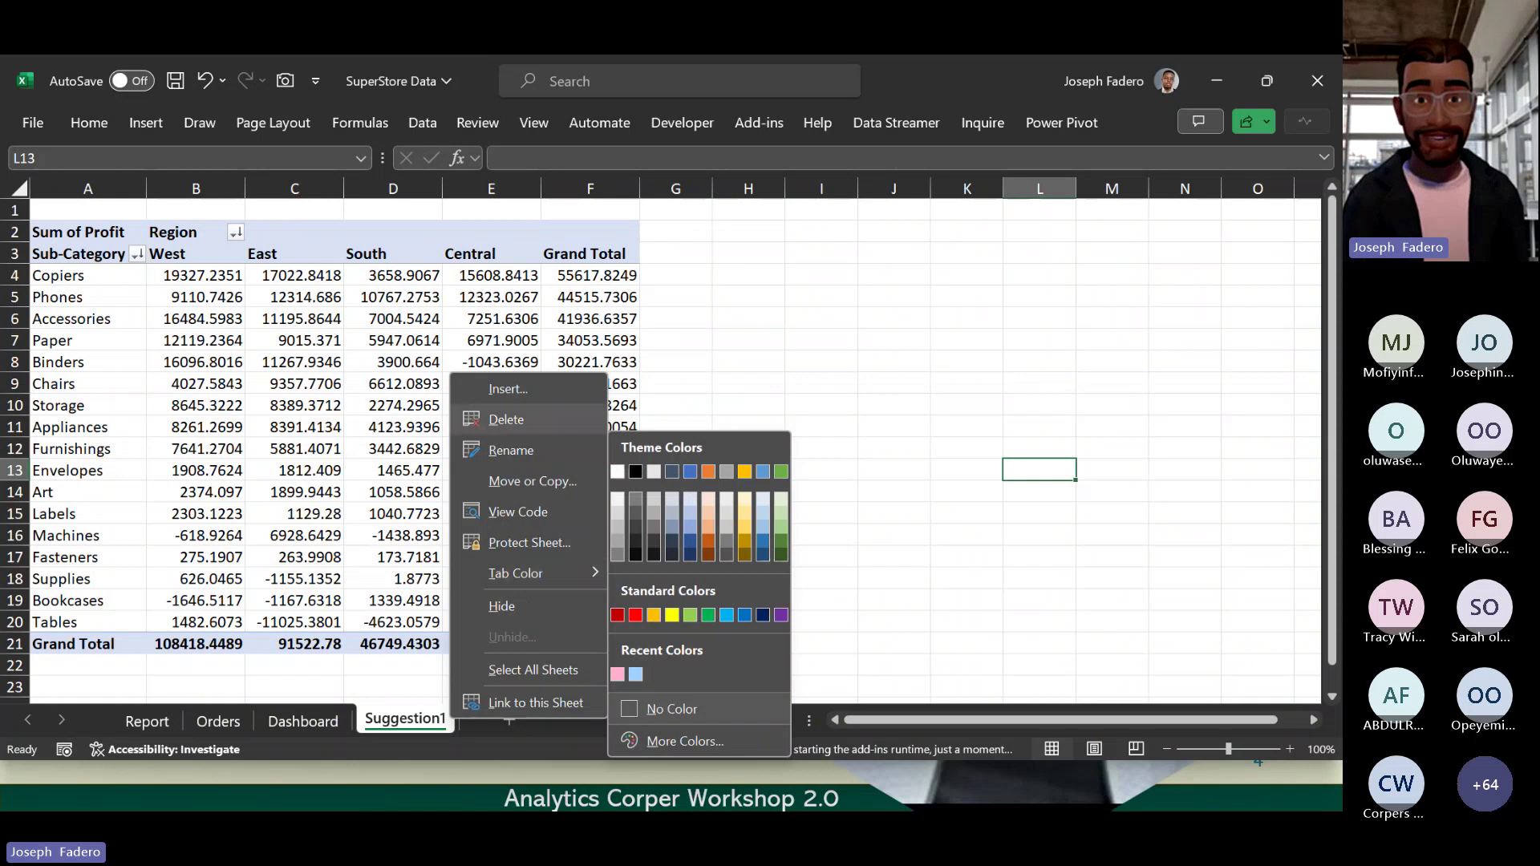
left_click(506, 418)
key("Return")
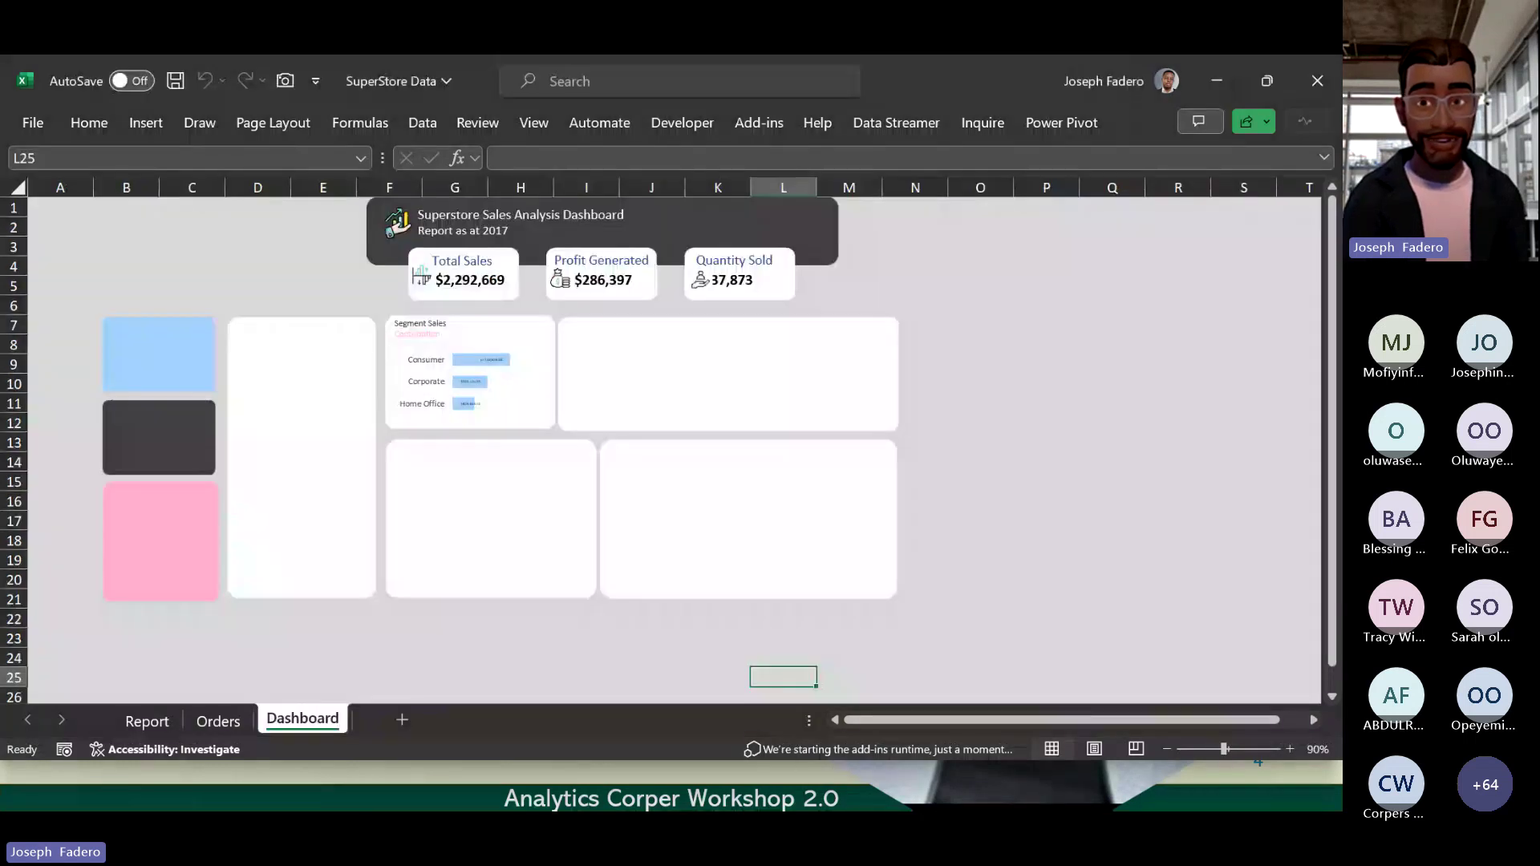
Step: Show the Report sheet of SuperStore Data, and switch back to the Teams meeting chat to read the newest questions
key("ctrl+Page_Up")
key("ctrl+Page_Up")
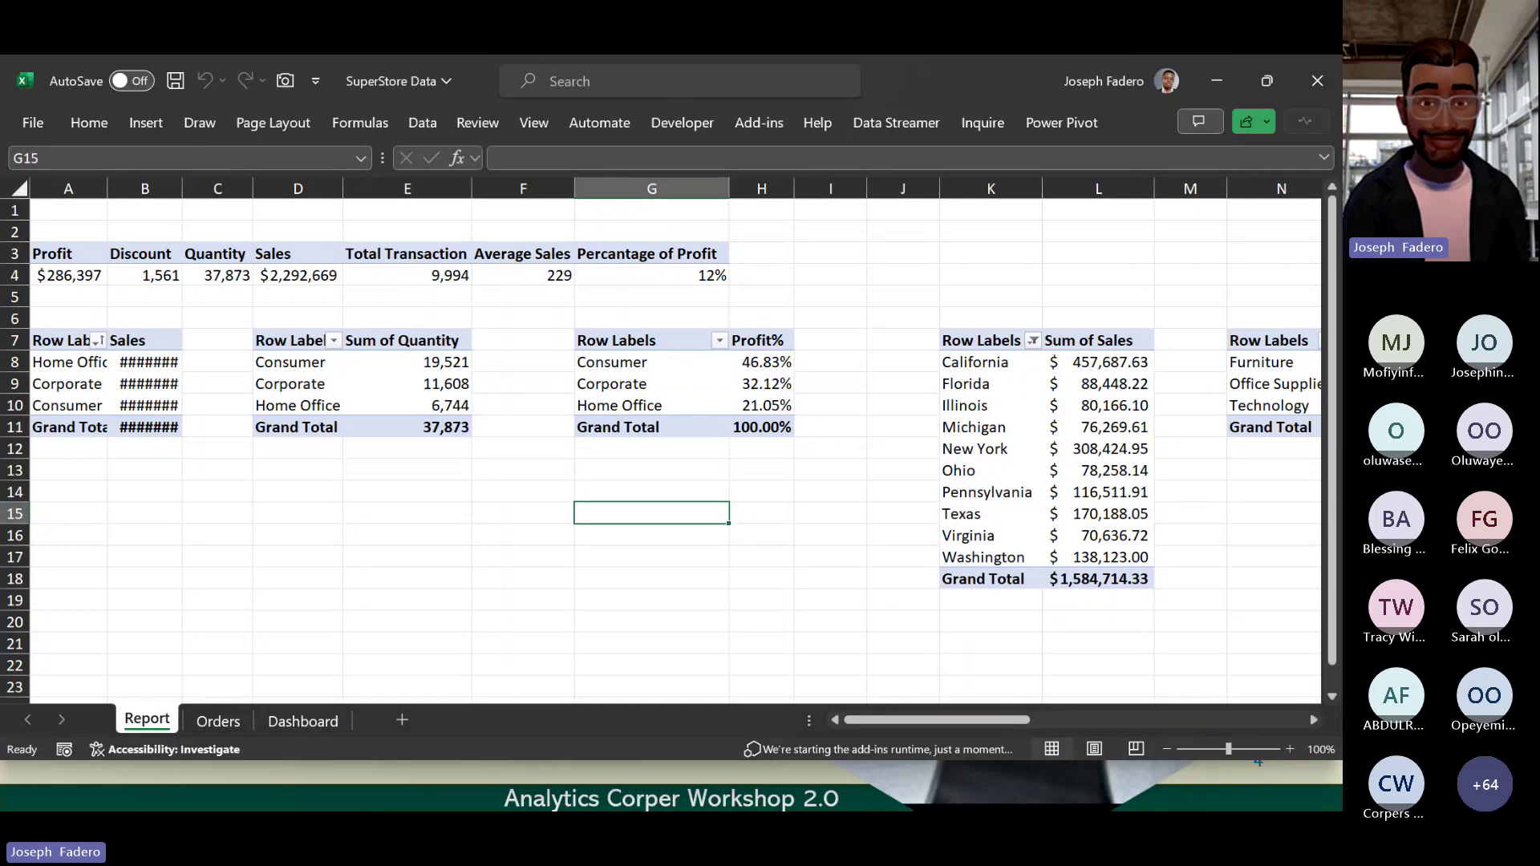
key("alt+Tab")
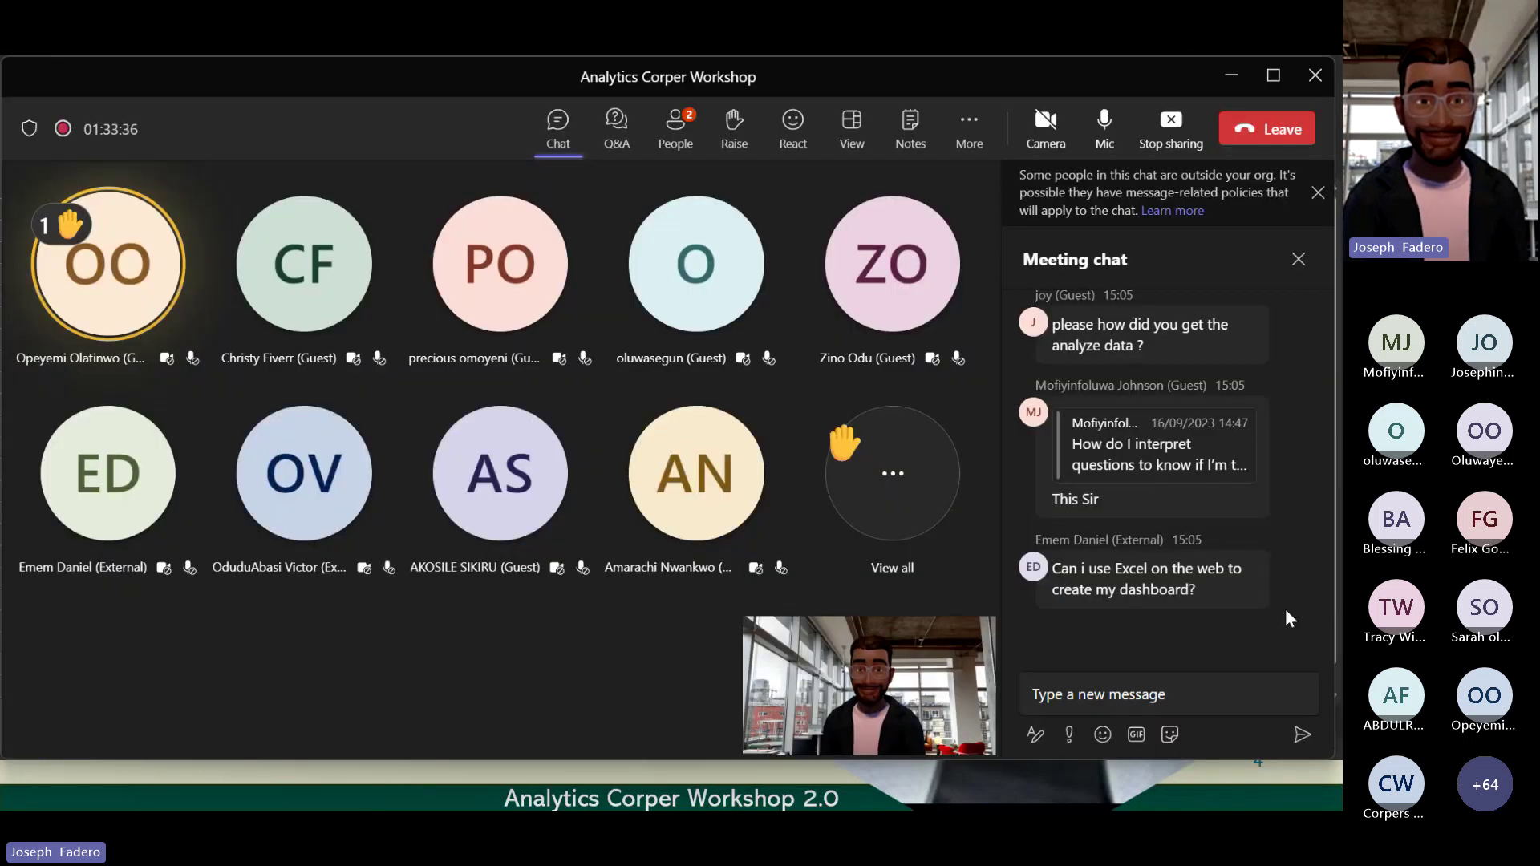
Step: Find the reply repeating the question about interpreting questions in the meeting chat, and go to its quoted 14:47 message
scroll(1285, 609, "up", 2)
left_click_drag(1327, 589, 1328, 595)
mouse_move(1127, 528)
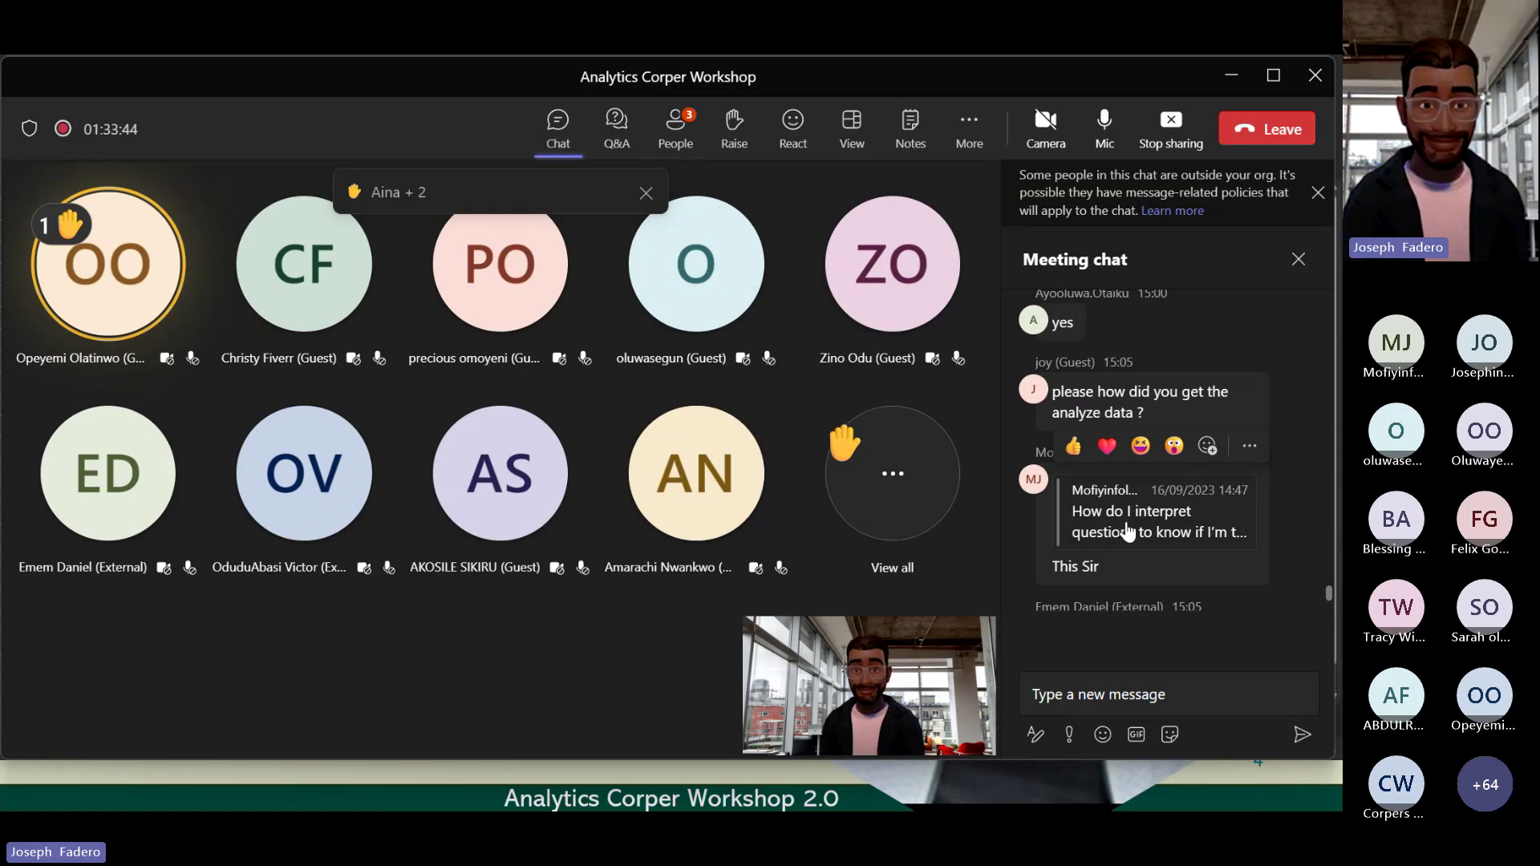
left_click(1125, 523)
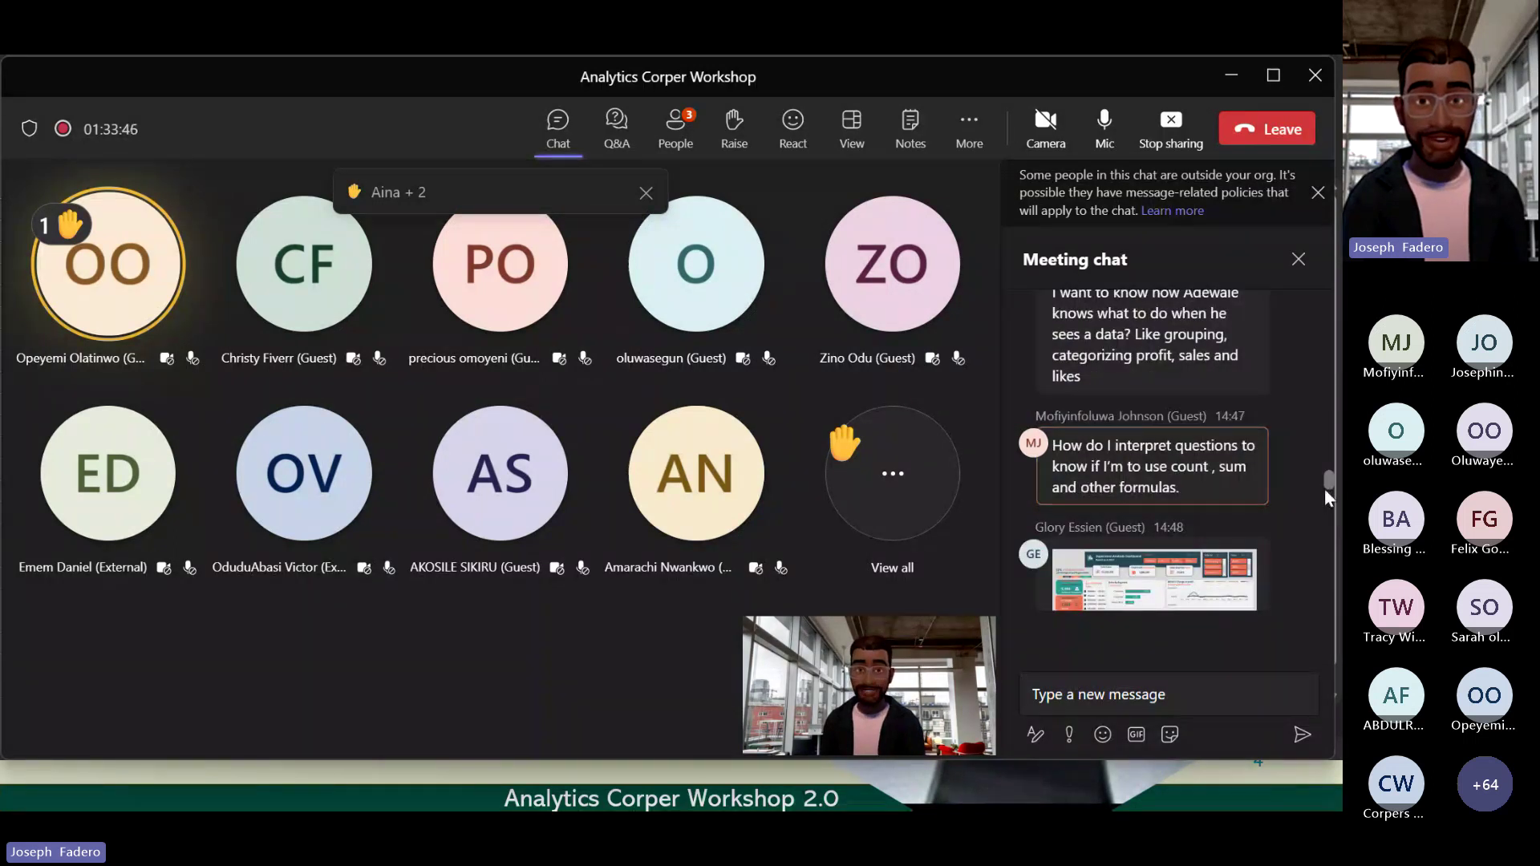
Step: Switch to SuperStore Data, show where the Analyze Data command is located, and return to the Teams meeting chat
key("alt+Tab")
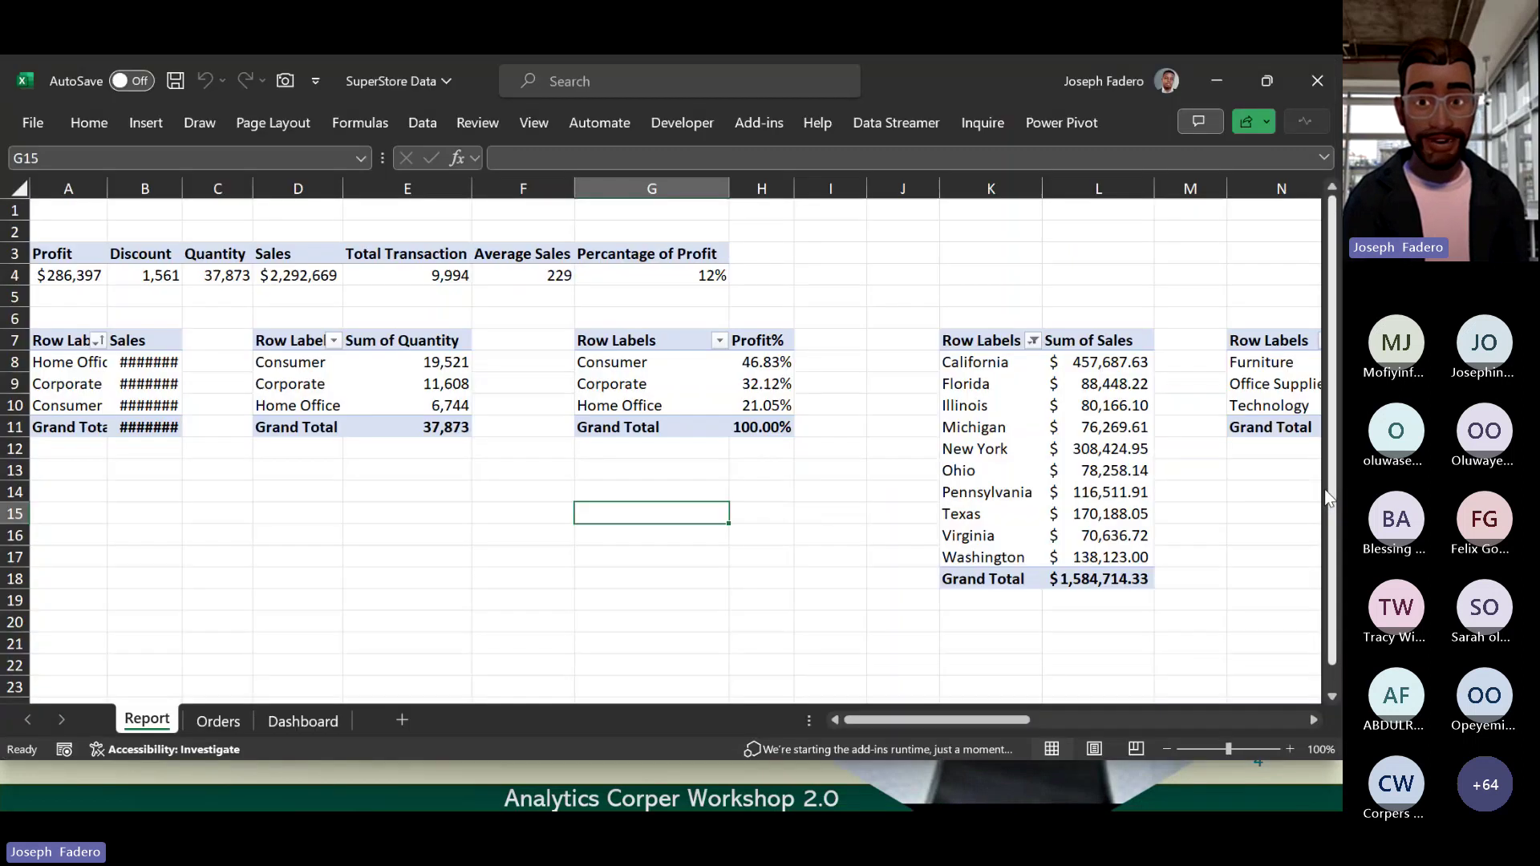
left_click(88, 125)
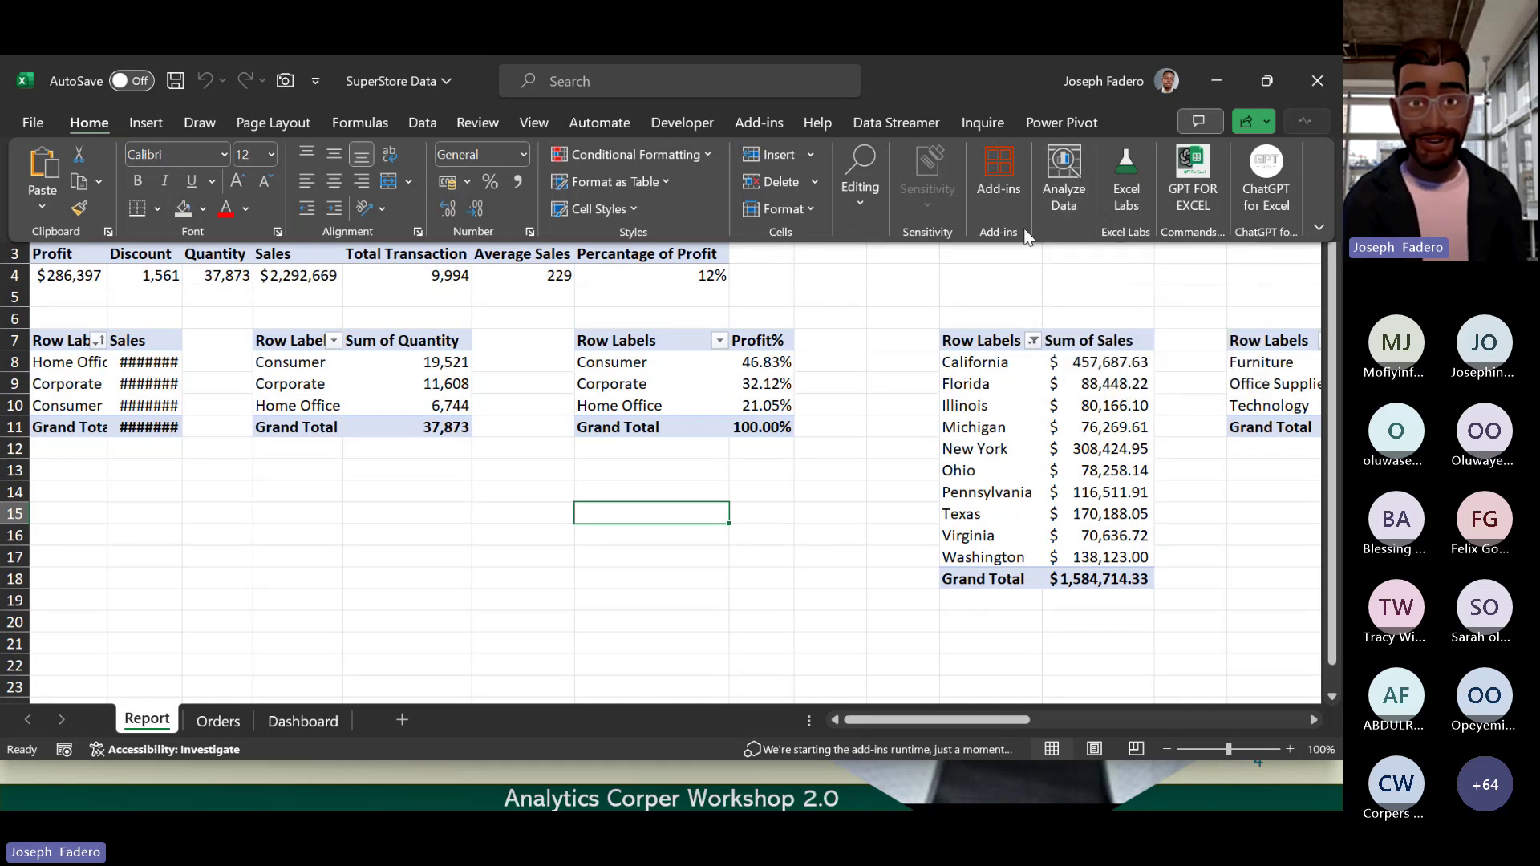
key("alt+Tab")
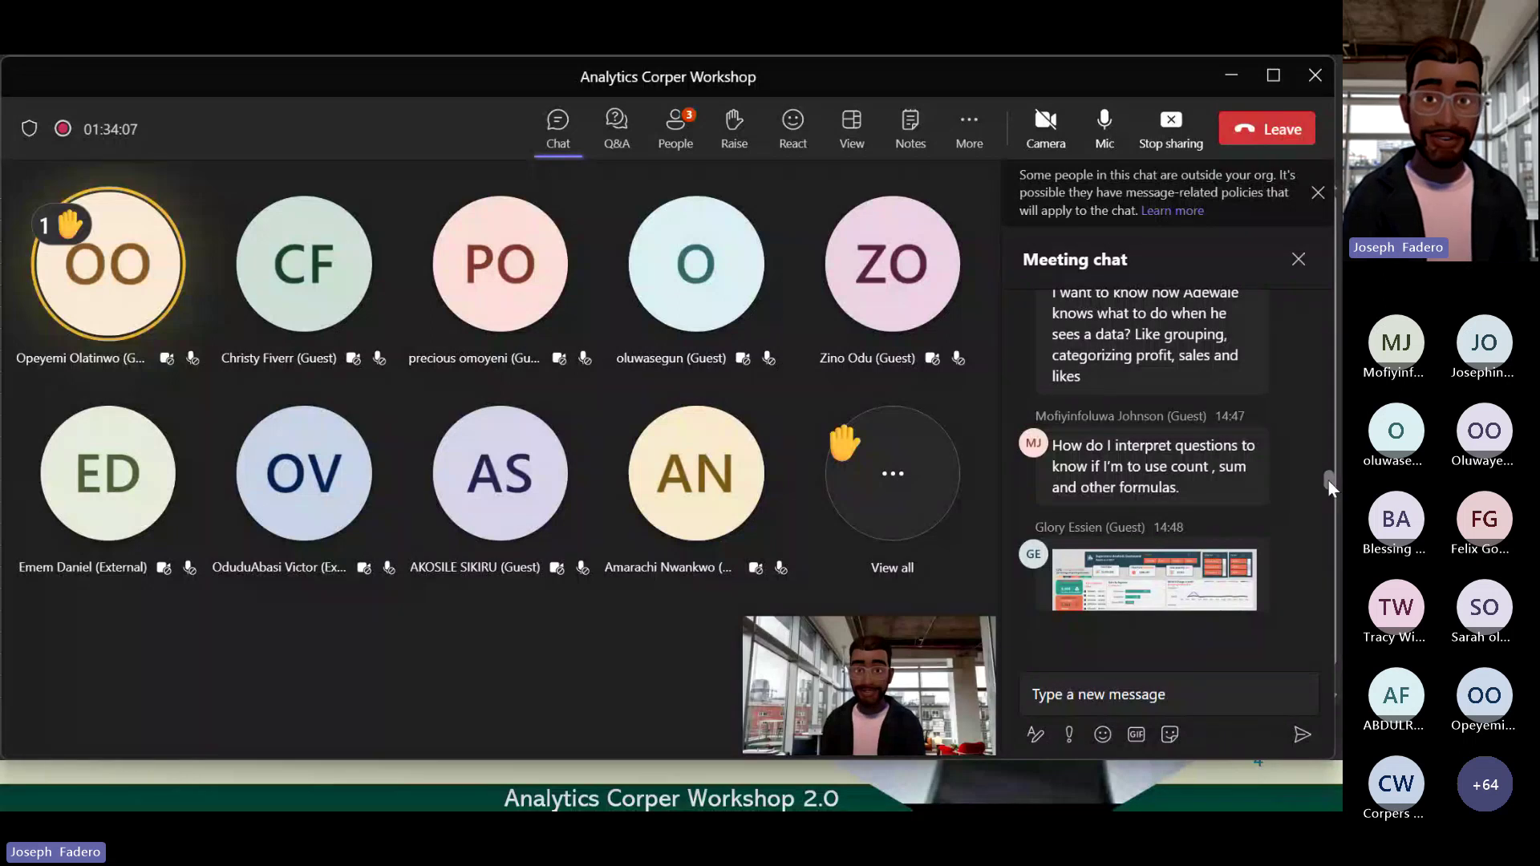
Step: Read the 14:47 chat question about when to use count, sum and other formulas, along with the dashboard post following it
scroll(1332, 482, "down", 1)
scroll(1334, 482, "up", 1)
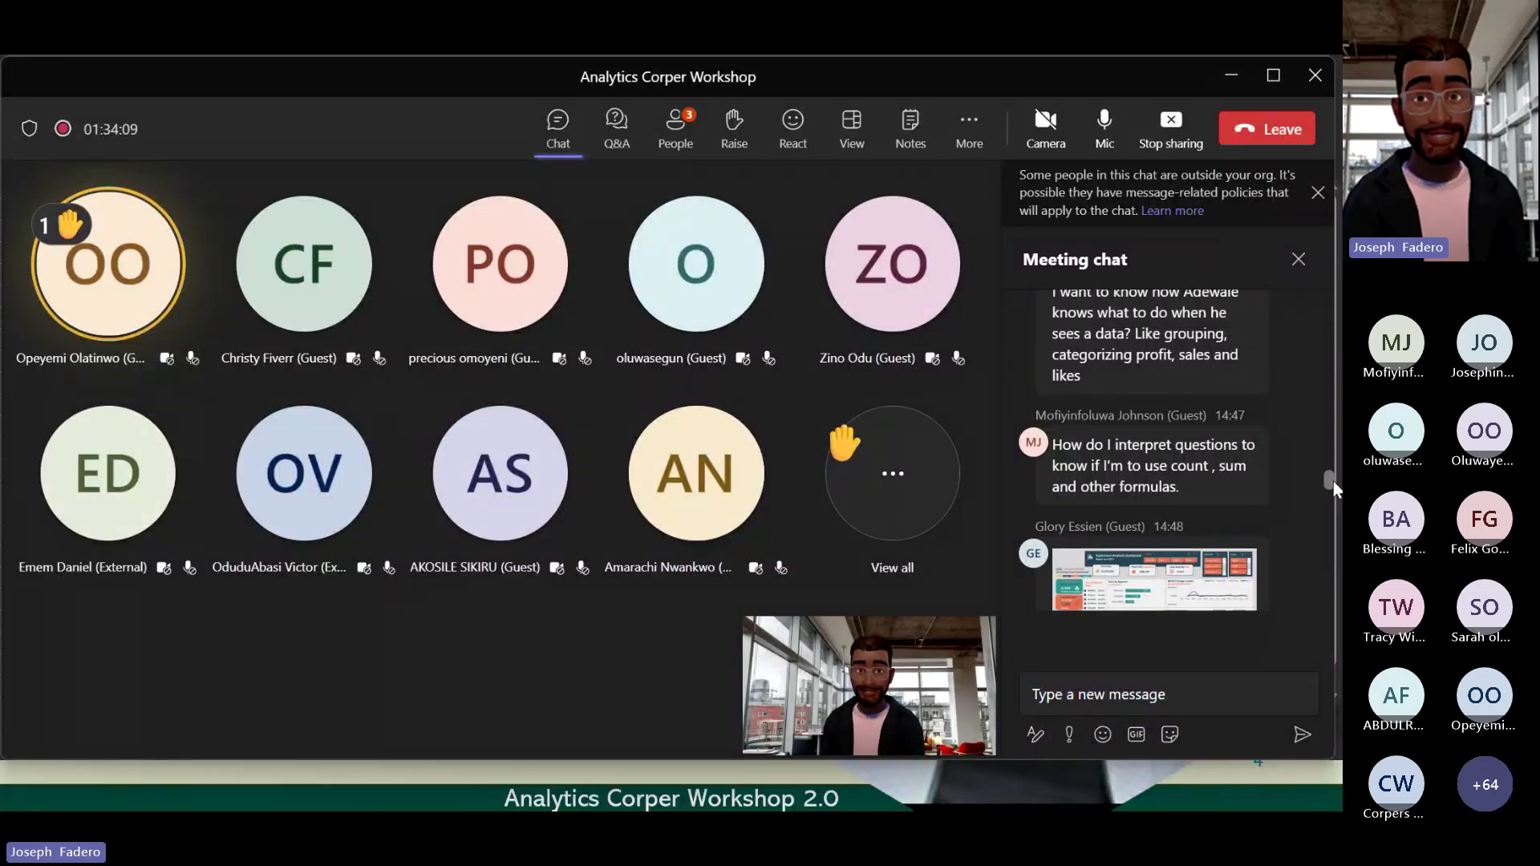
scroll(1333, 481, "down", 2)
scroll(1333, 481, "up", 1)
scroll(1335, 490, "down", 1)
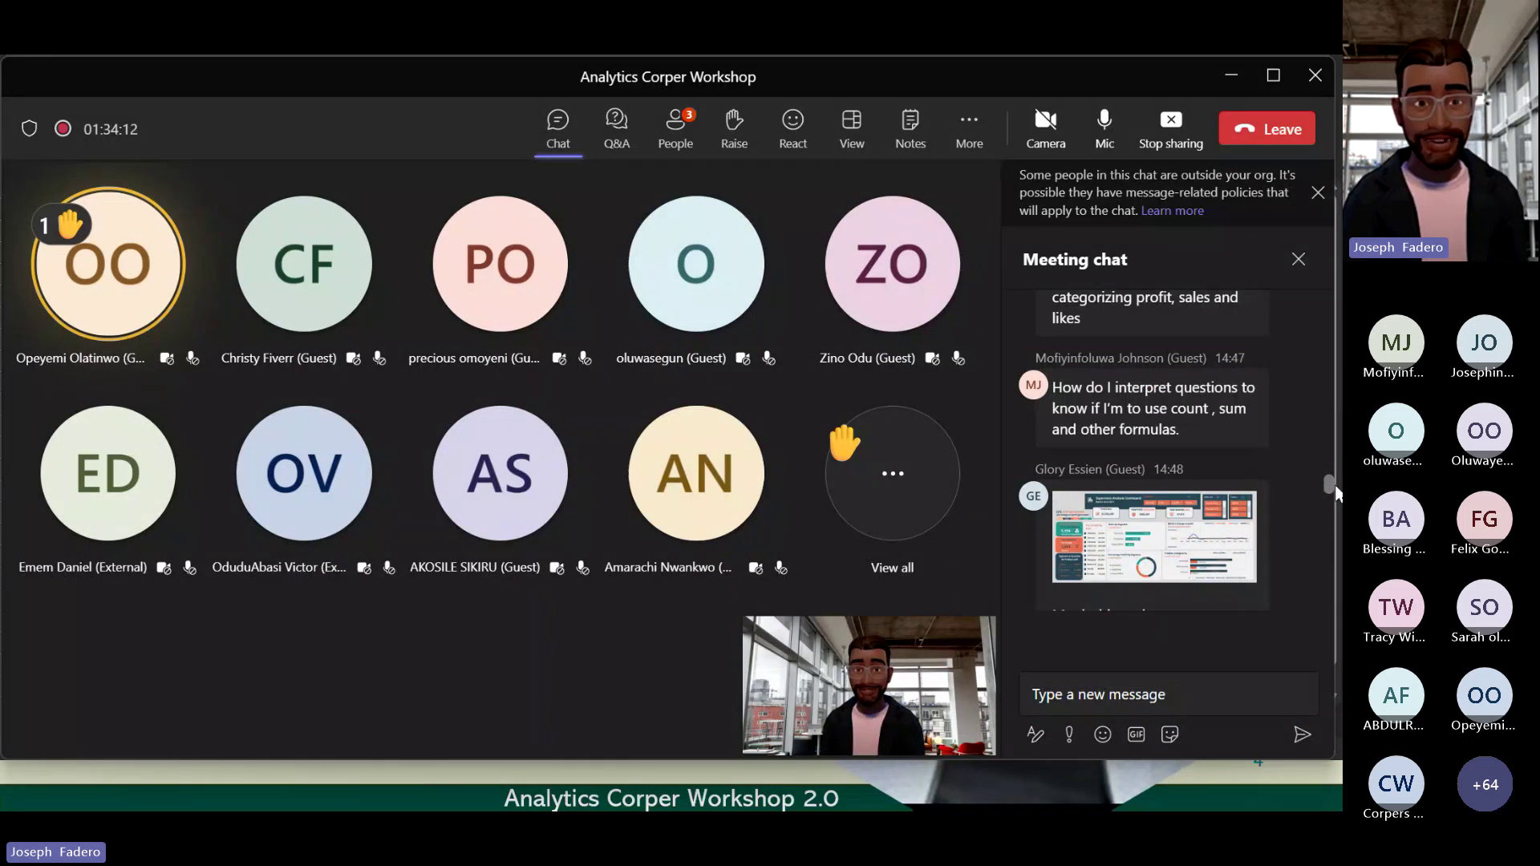
scroll(1336, 492, "down", 3)
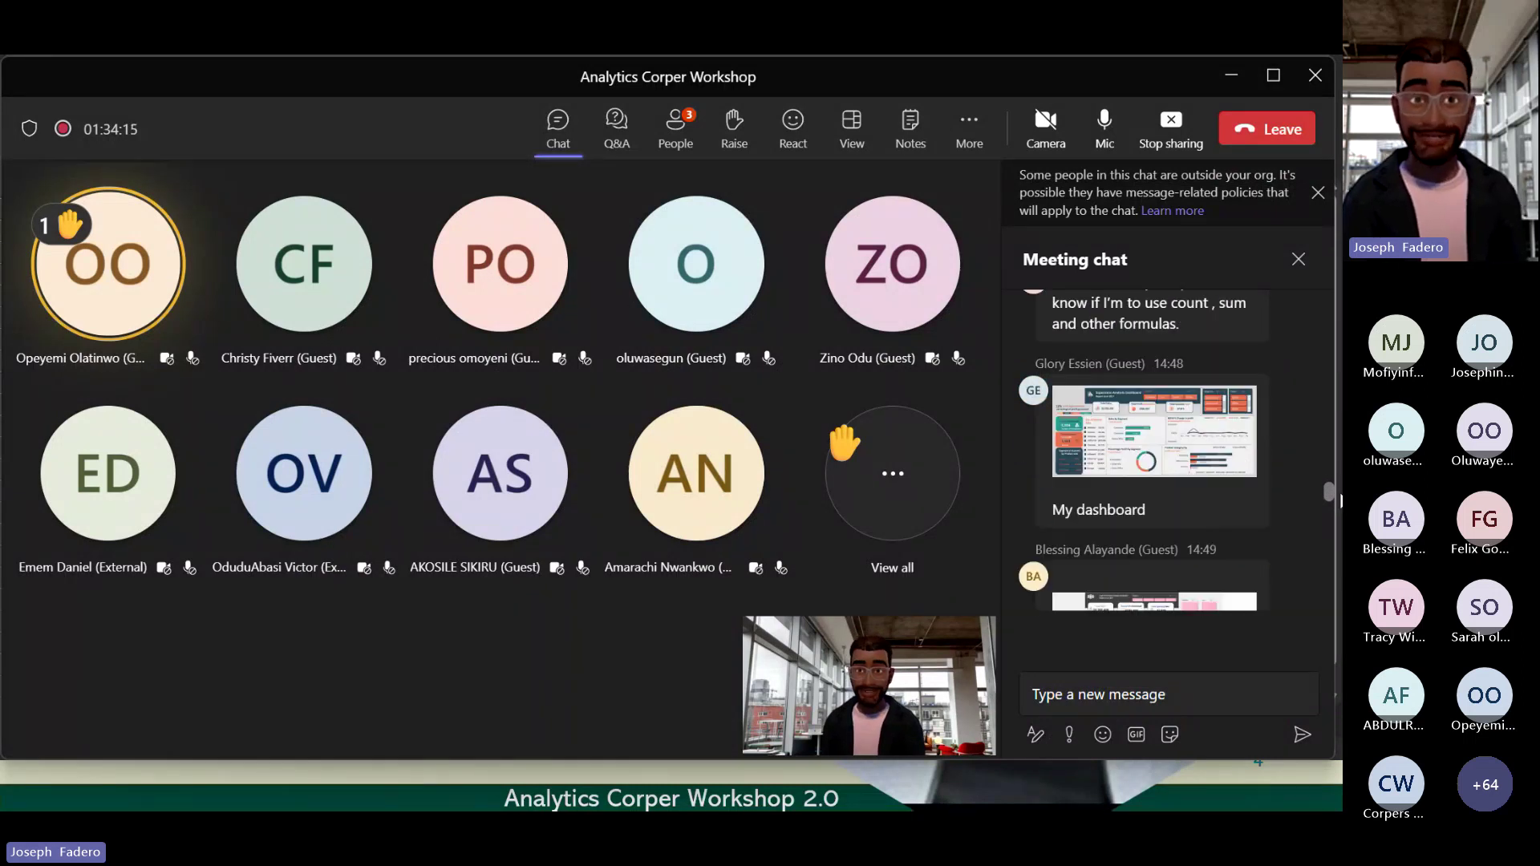
scroll(1338, 497, "up", 1)
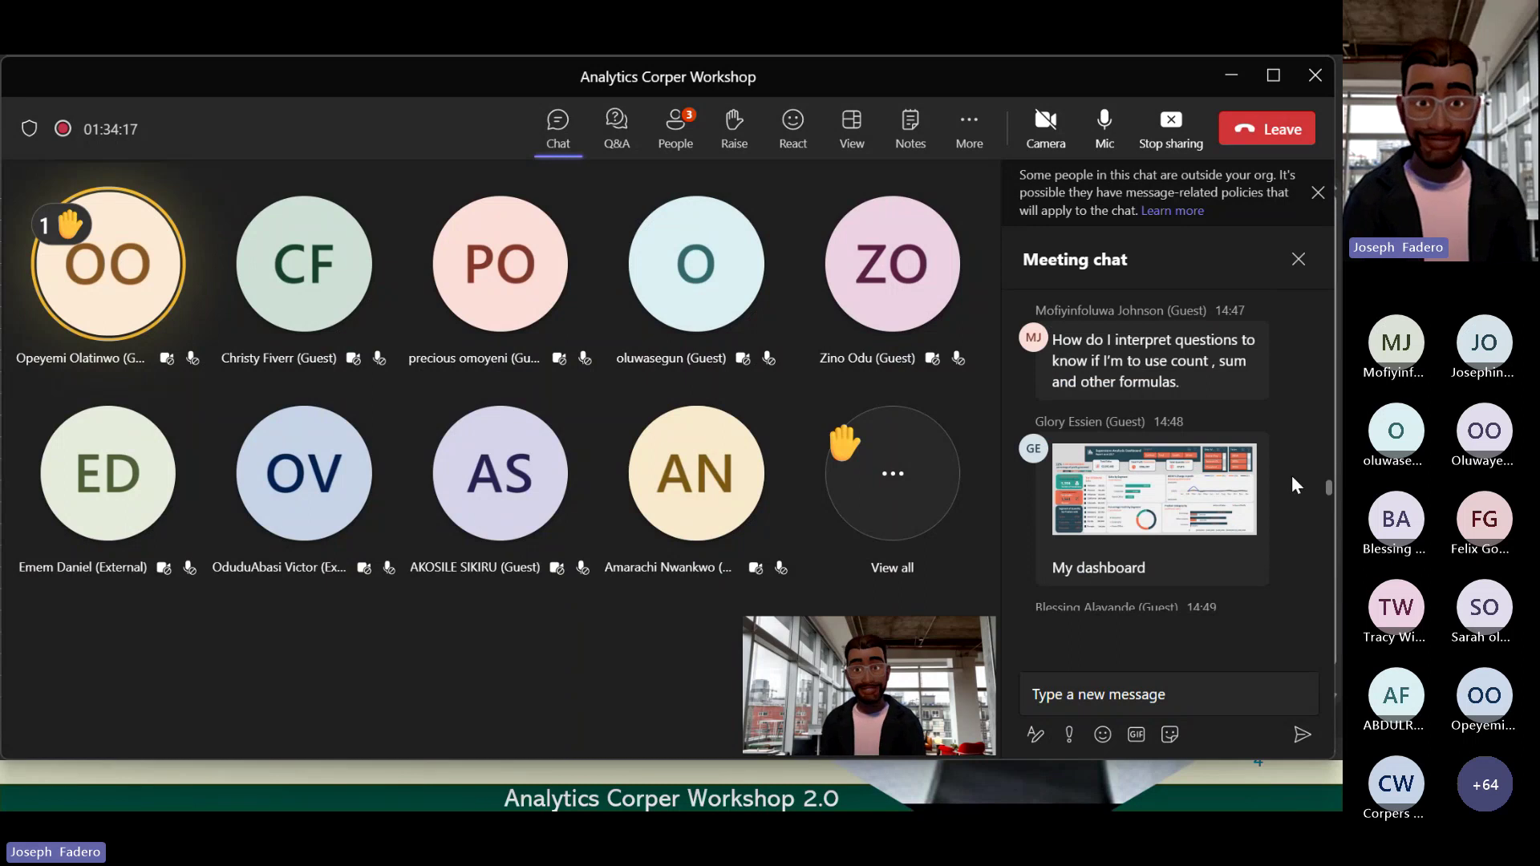
Step: Glance at the Report sheet of SuperStore Data, and return to the Teams chat to read the newest messages
key("alt+Tab")
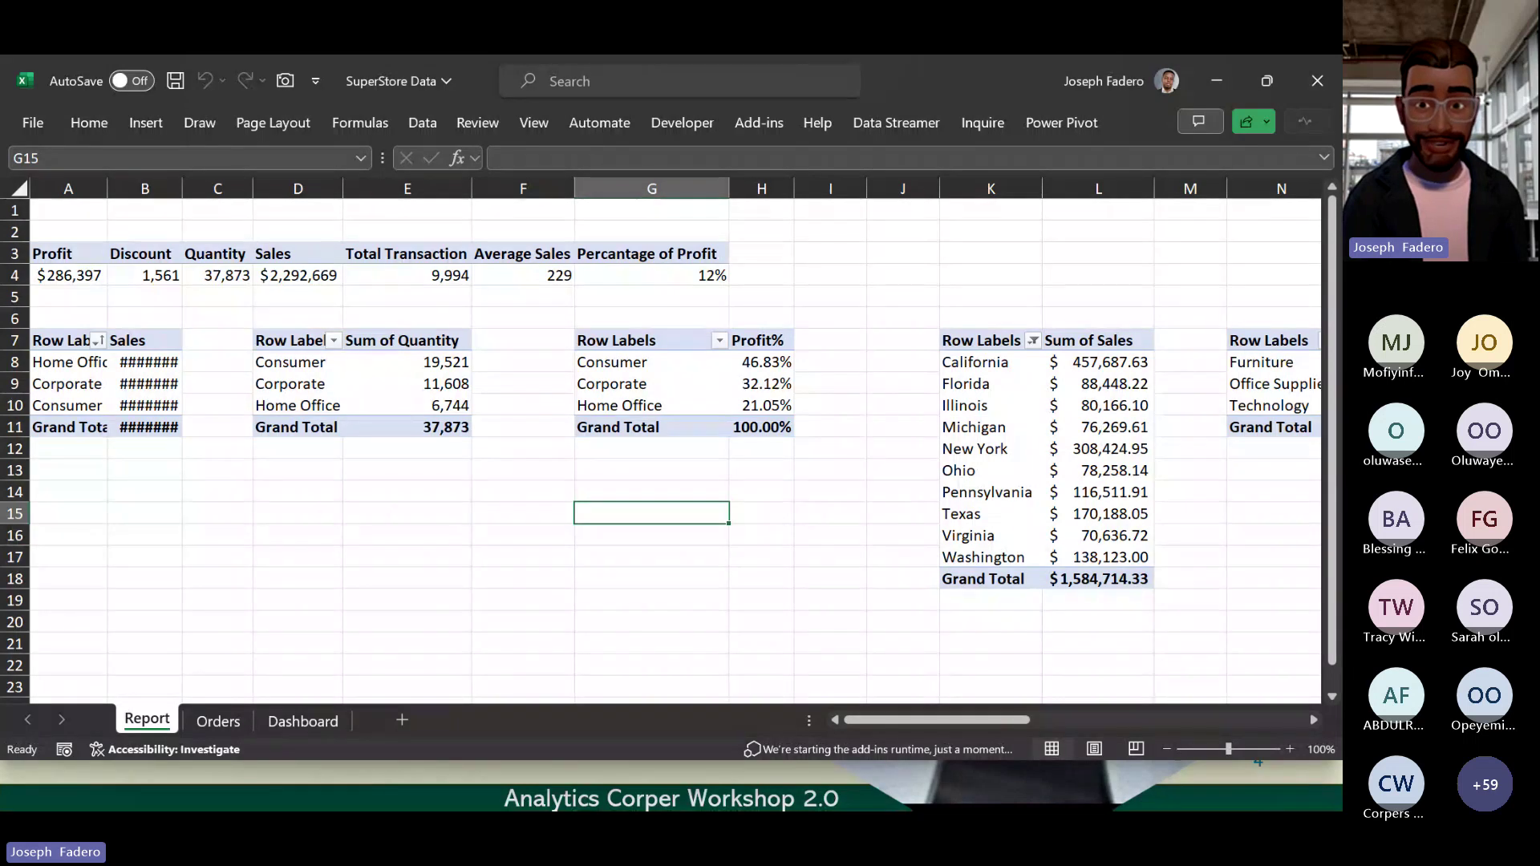
key("alt+Tab")
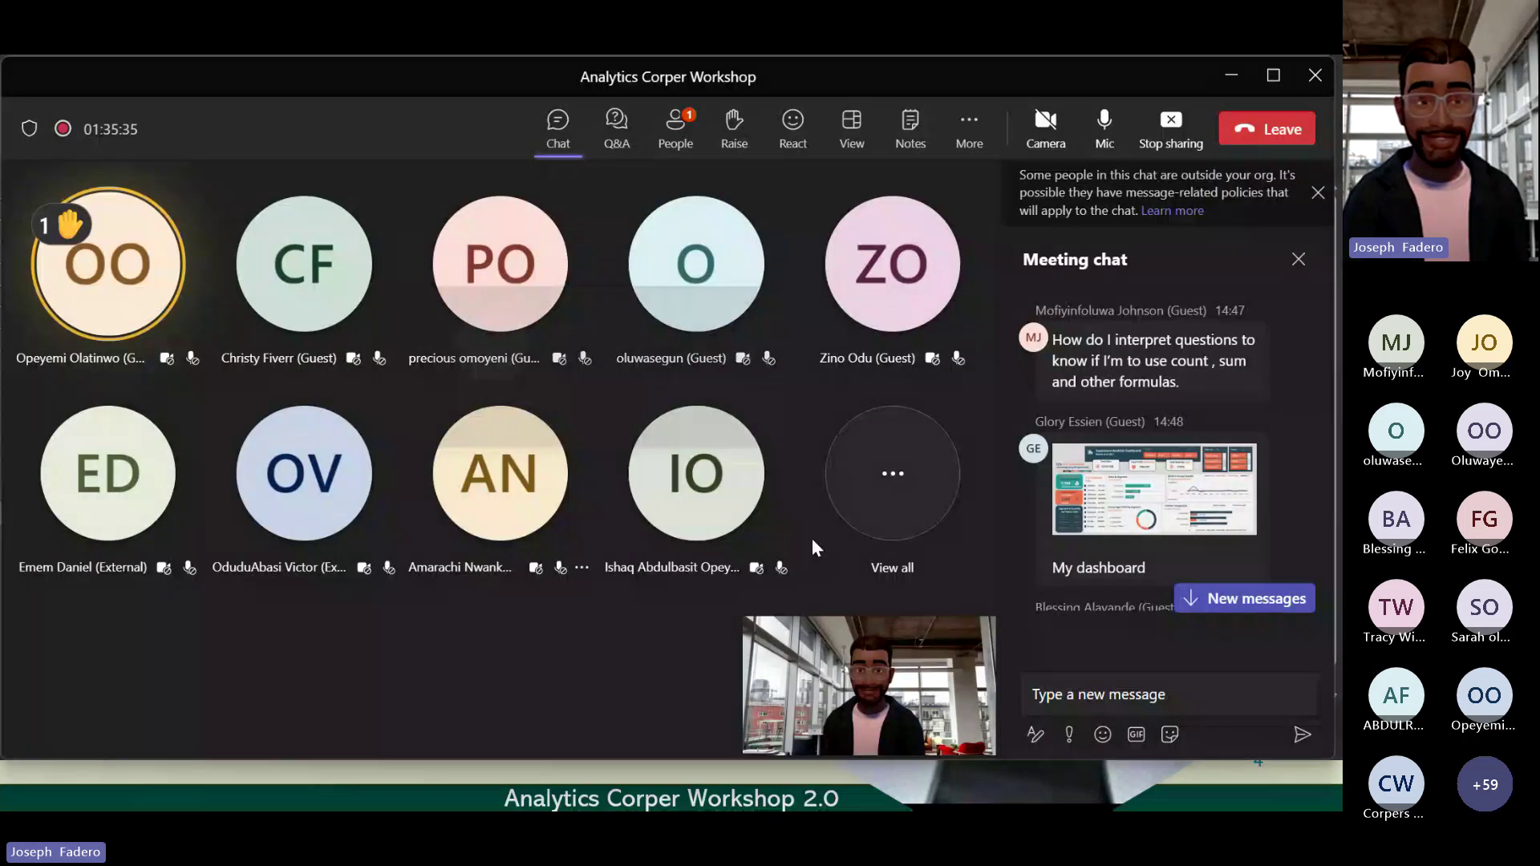
left_click(1207, 597)
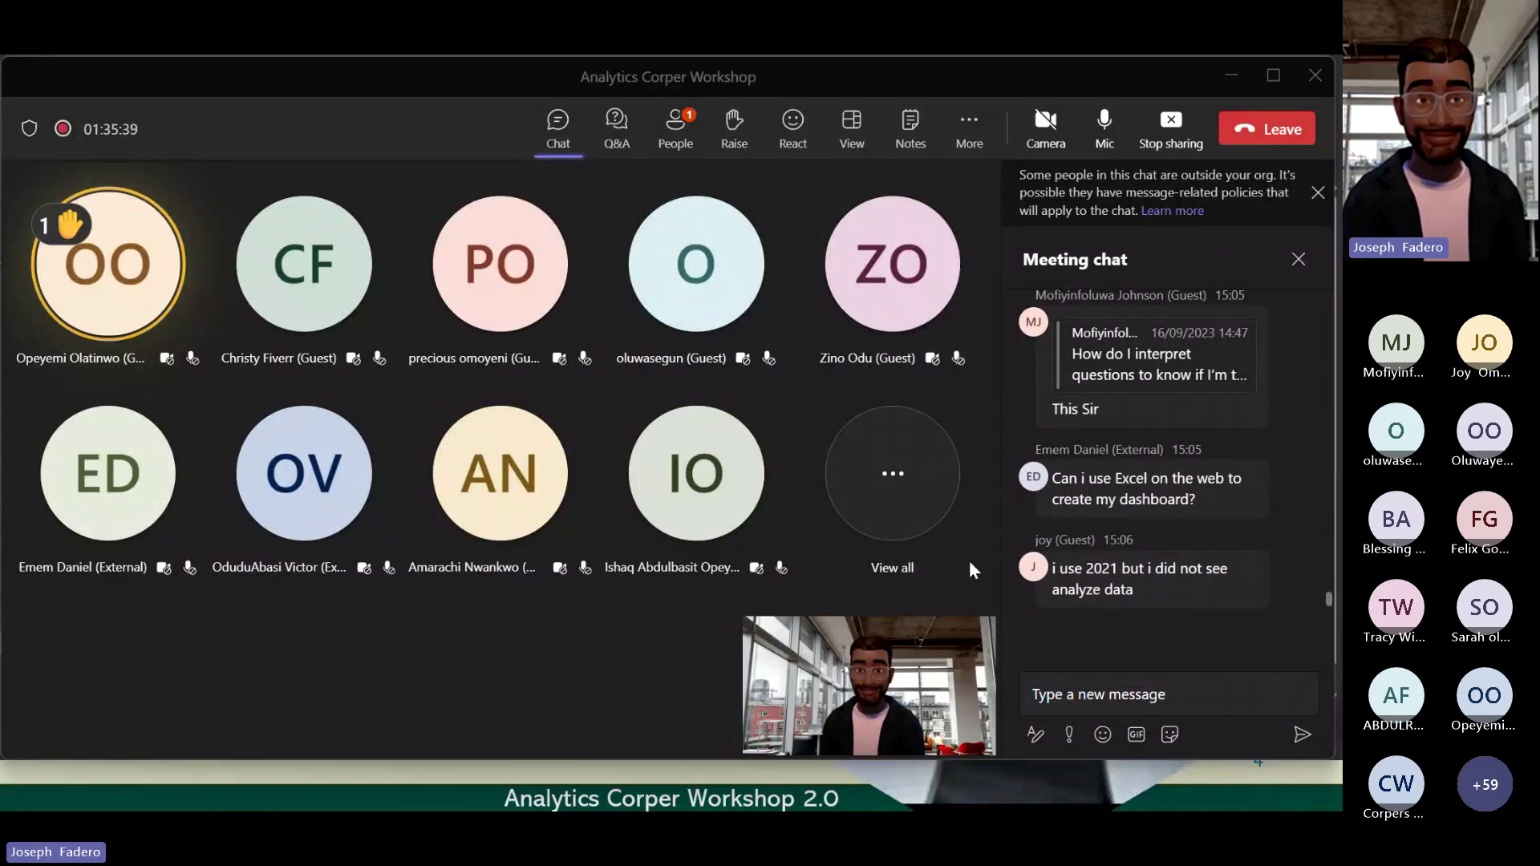
Step: Switch to SuperStore Data, start a SUM formula in cell H18, show its Function Arguments dialog, and cancel the entry
key("alt+Tab")
left_click(761, 578)
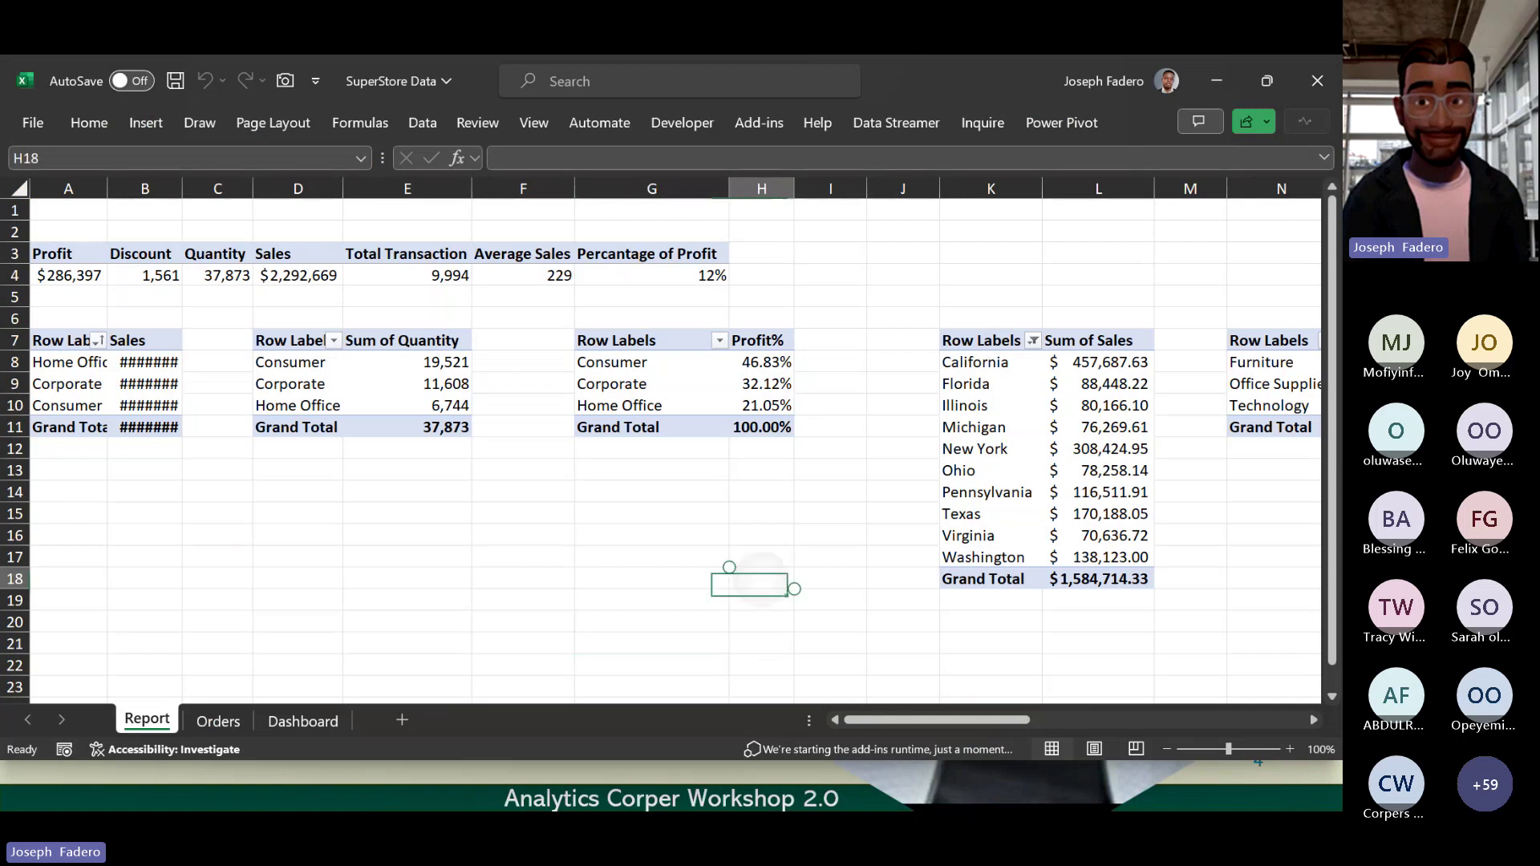
type("=")
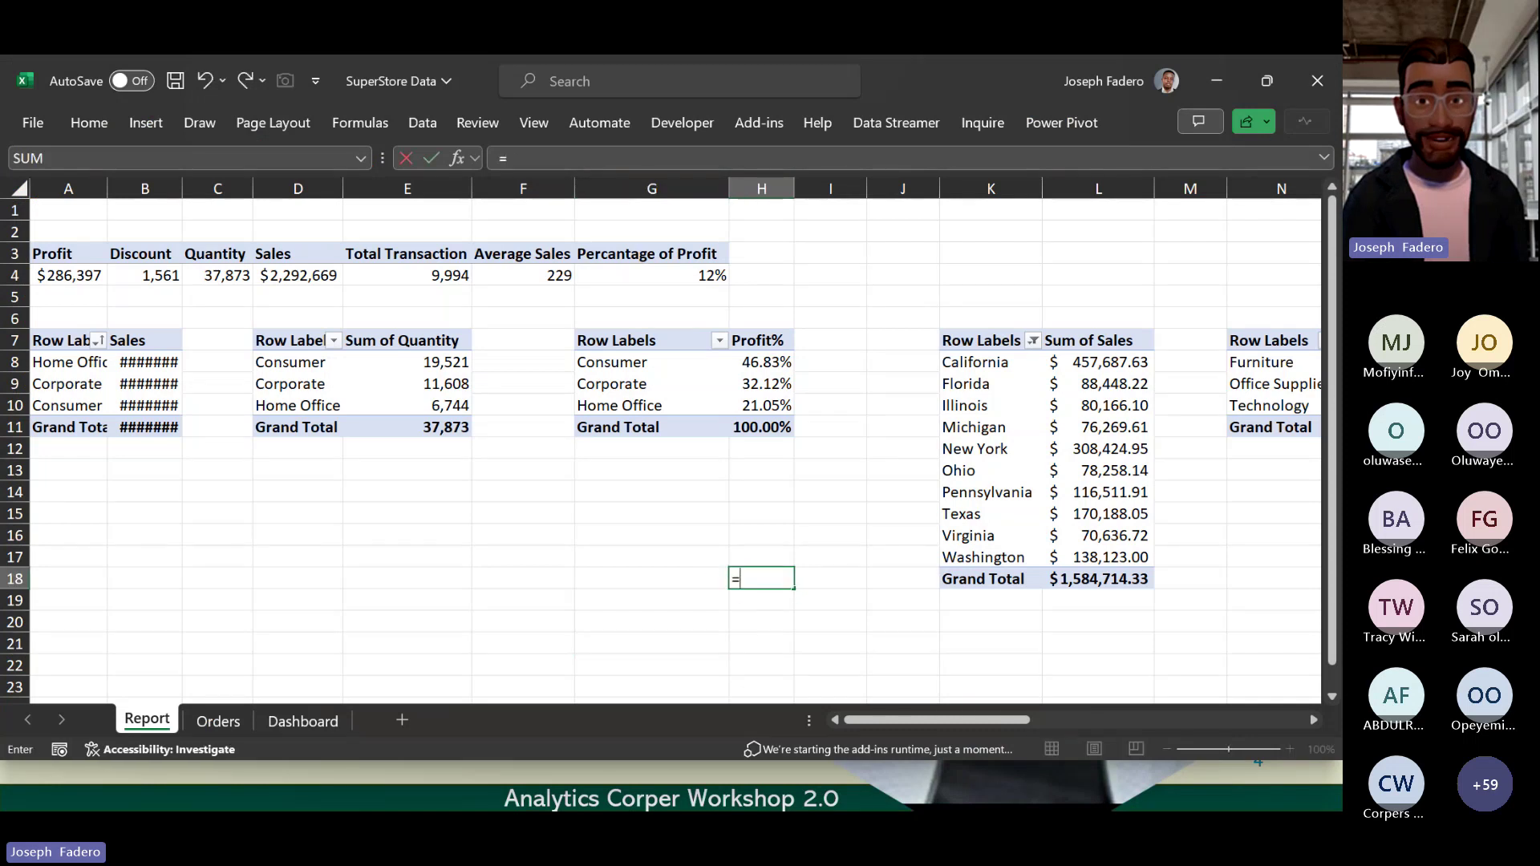
type("s")
key("Tab")
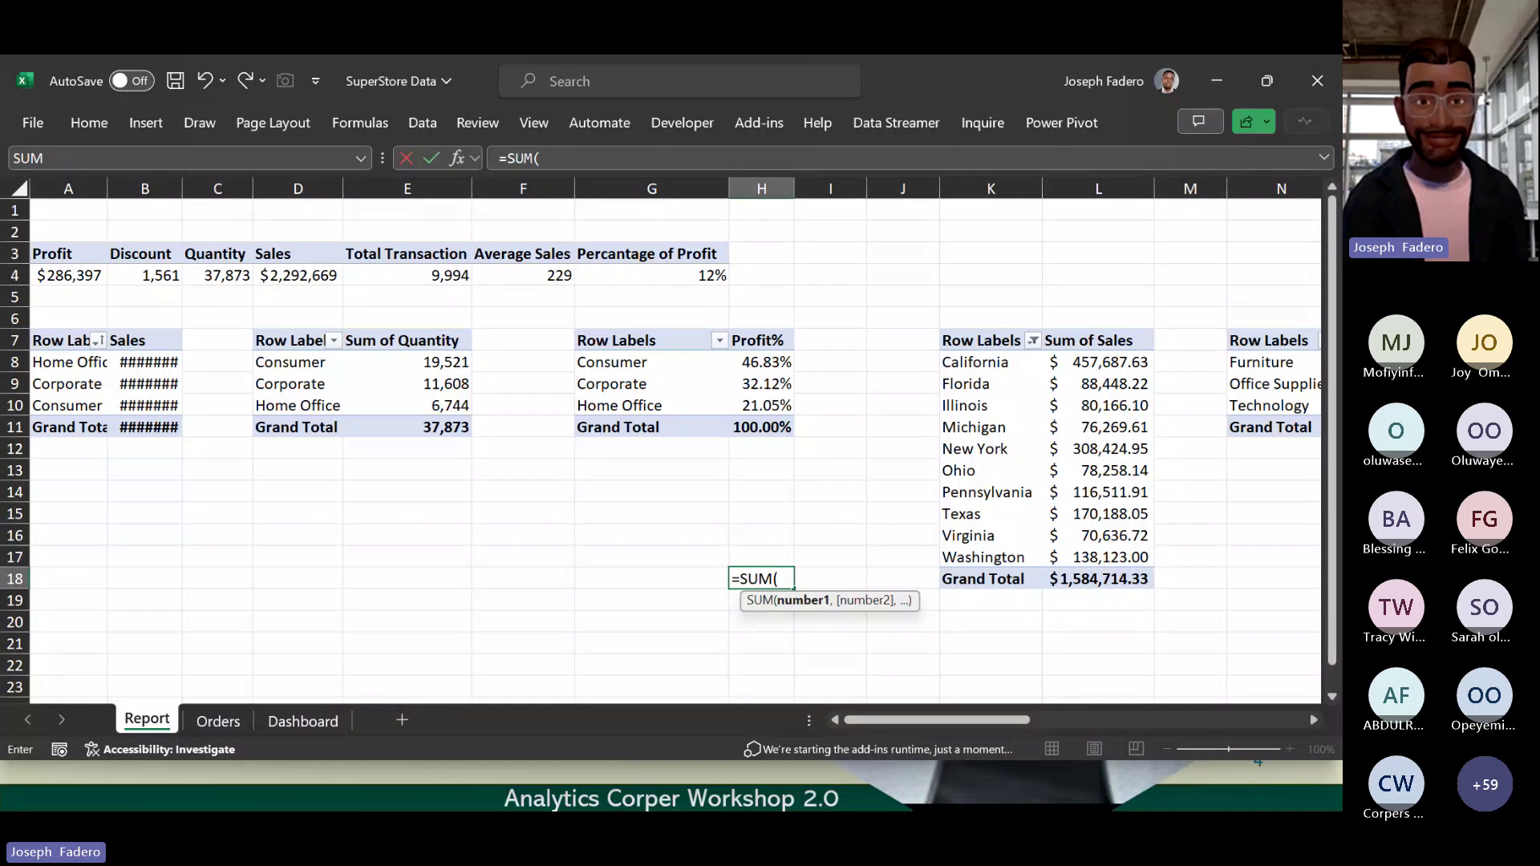
key("ctrl+a")
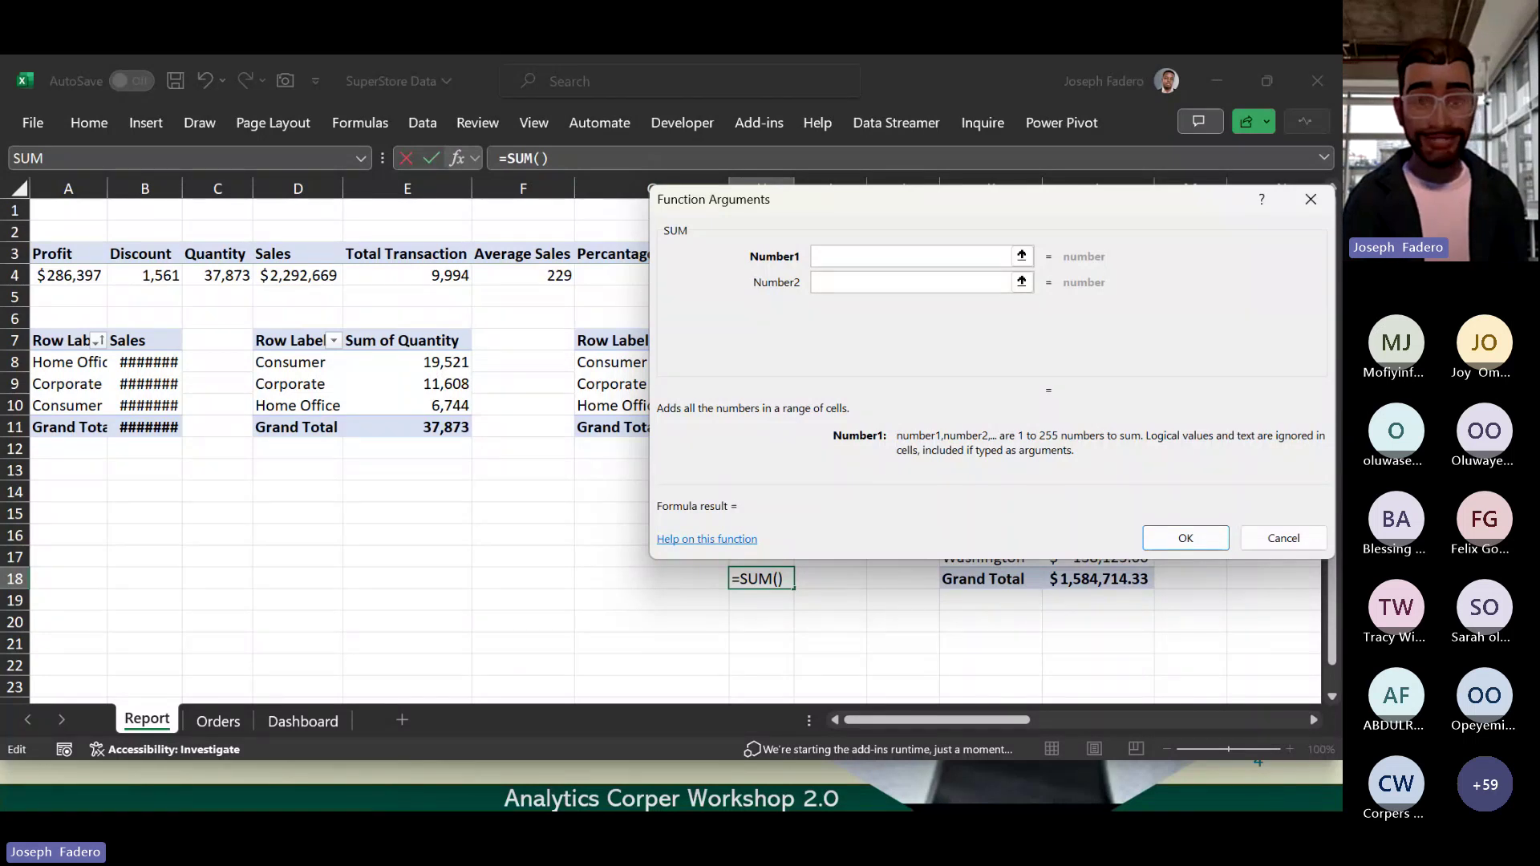
key("Escape")
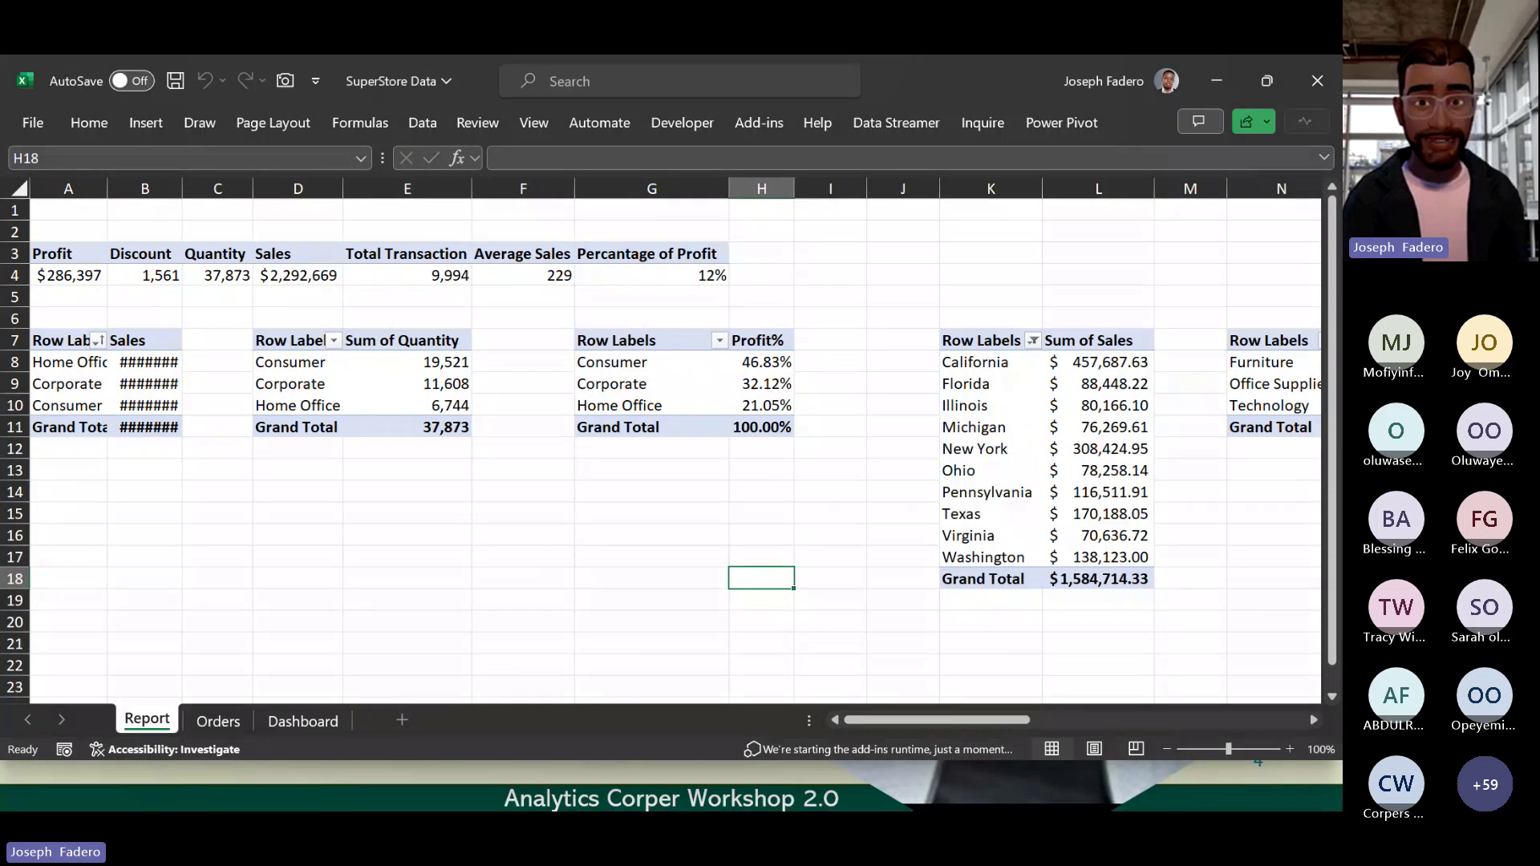
Step: Switch from SuperStore Data to another open window
key("alt+Tab")
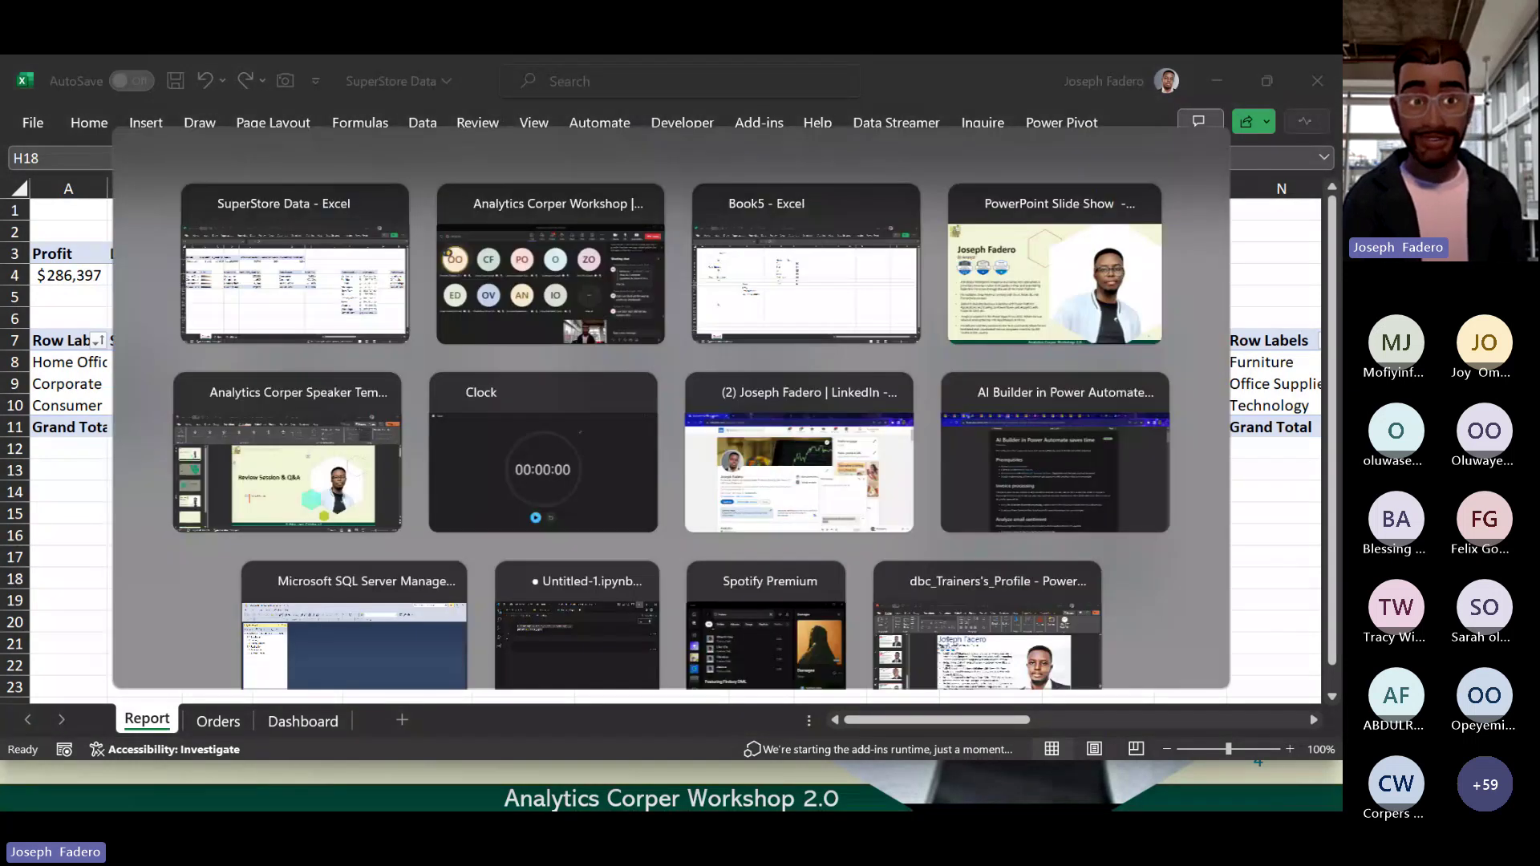